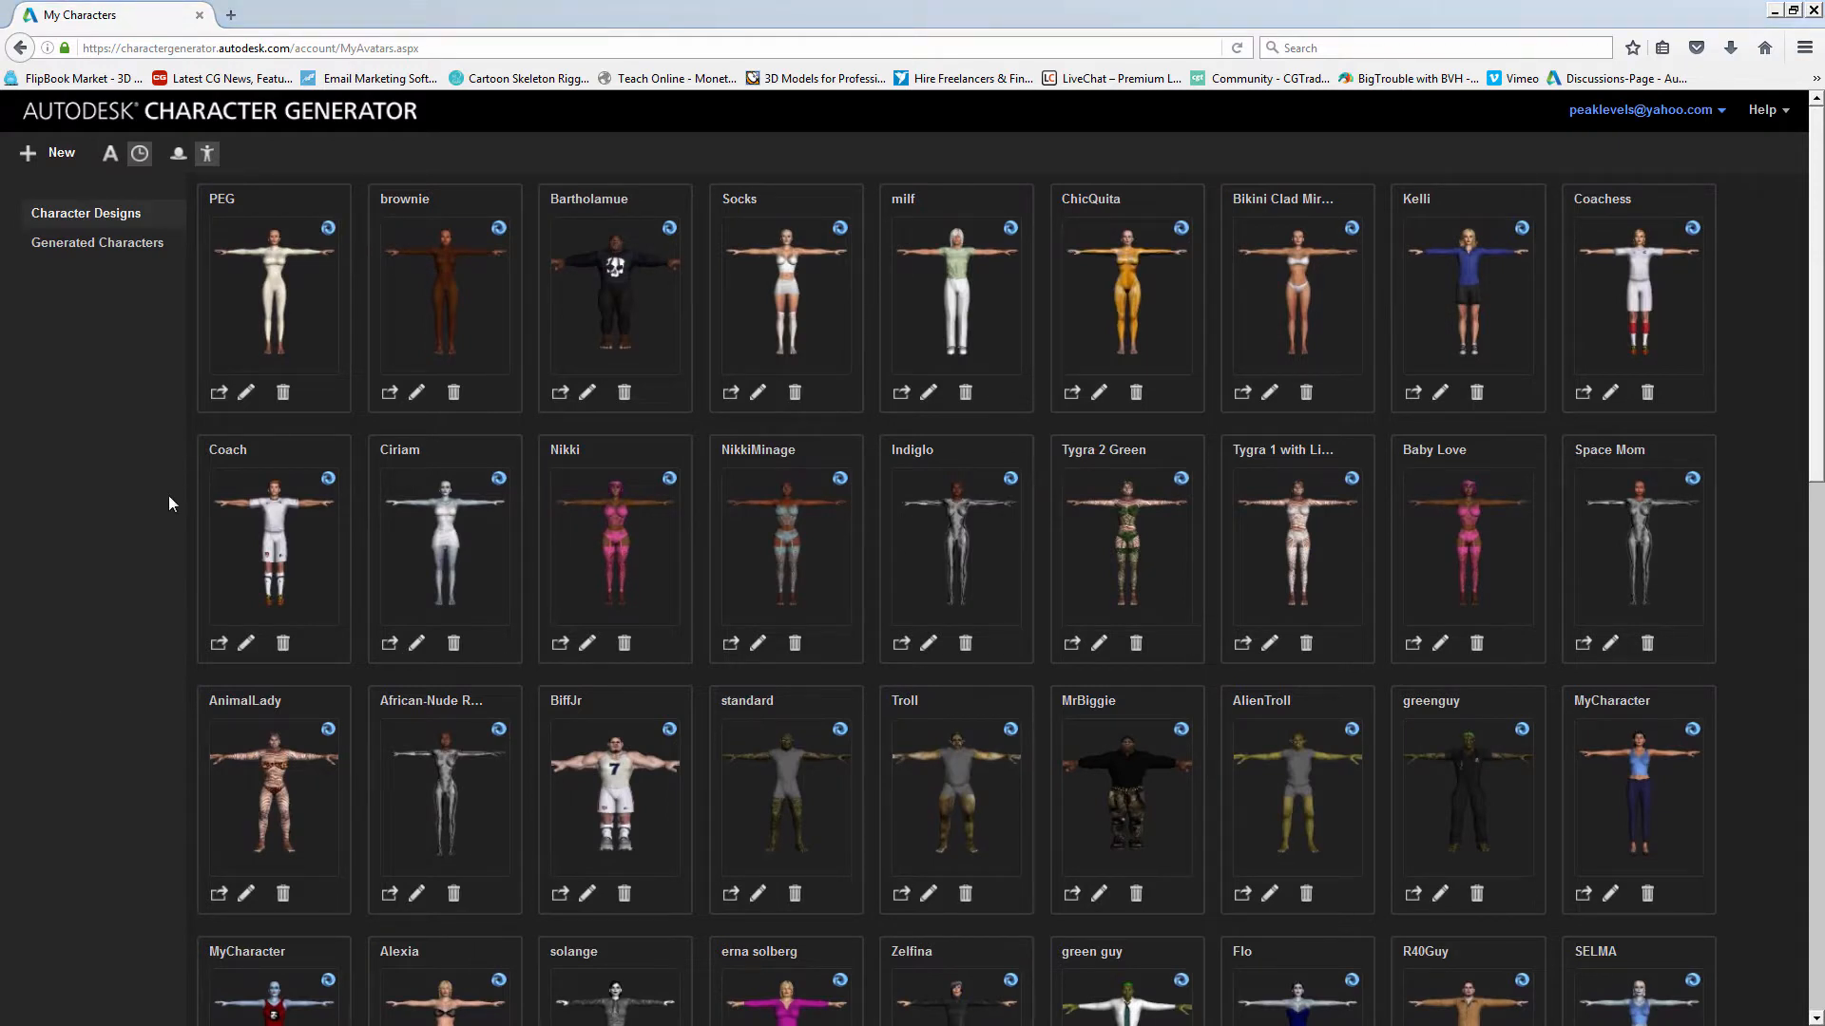
- Start a new Standard-style character from the premium Wanda preset and open it for customization
{"action": "left_click", "coordinate": [53, 161]}
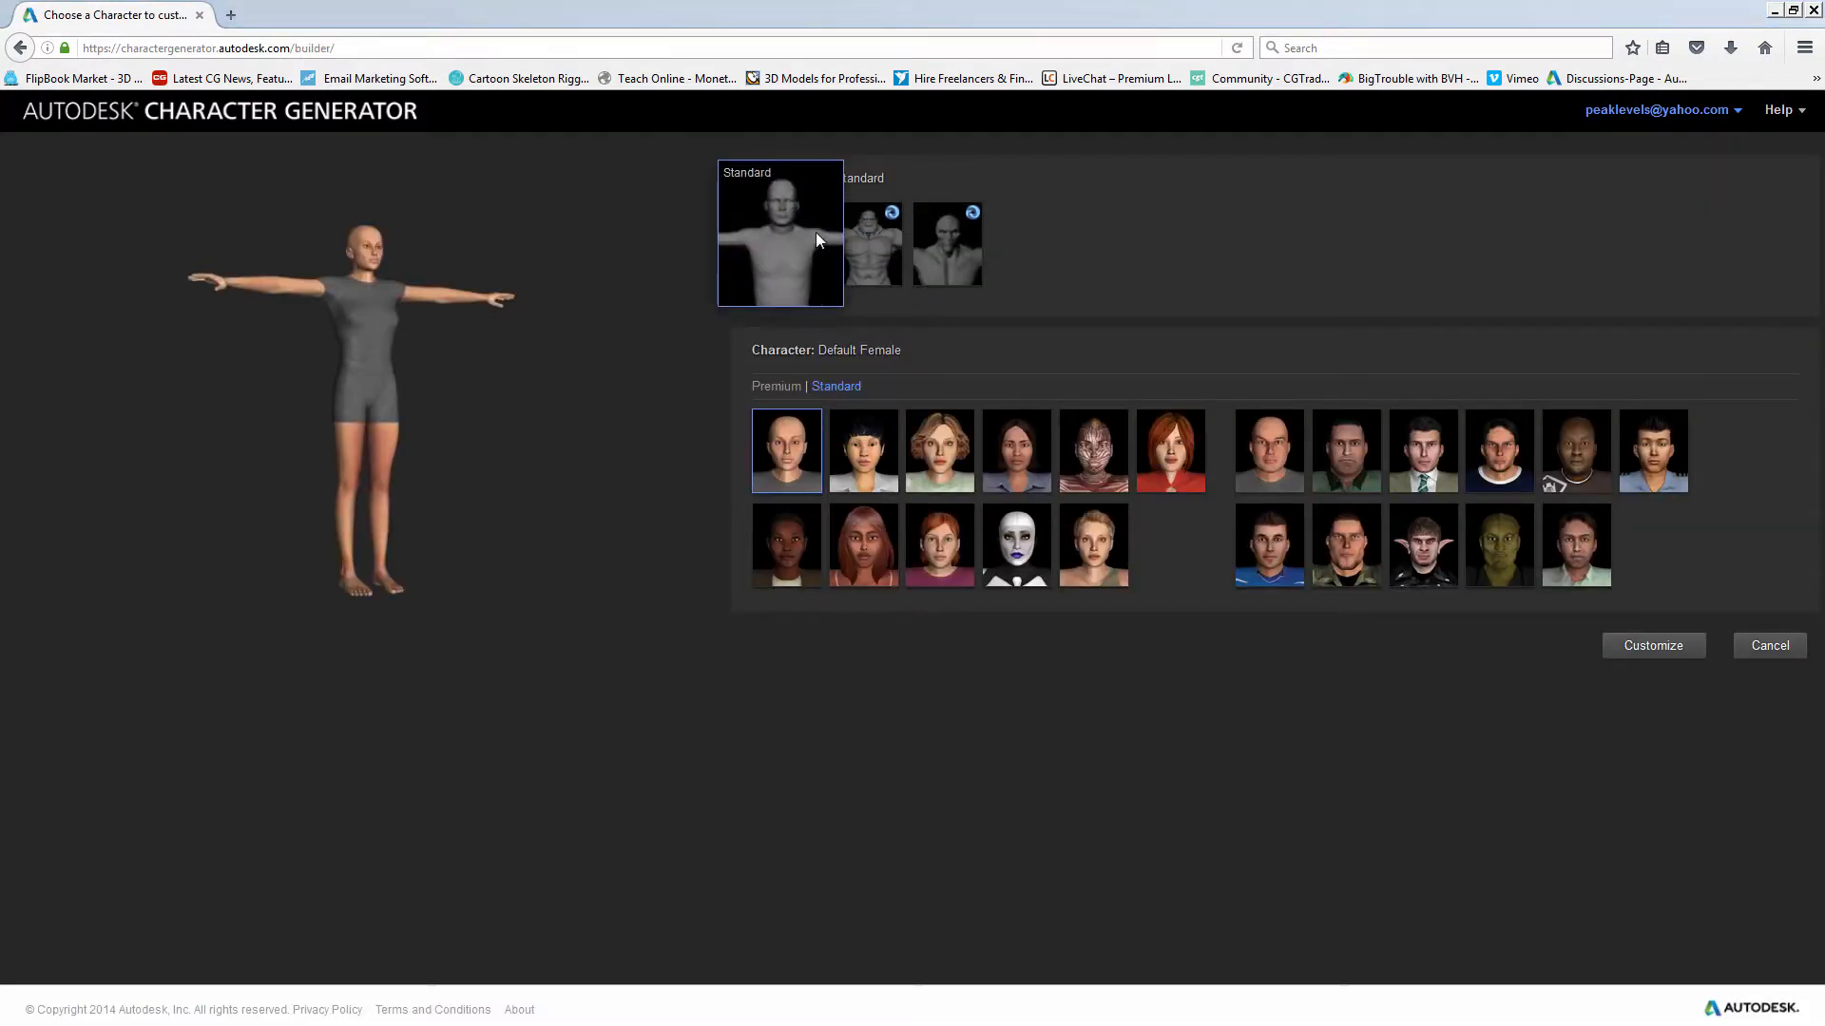
{"action": "mouse_move", "coordinate": [895, 245]}
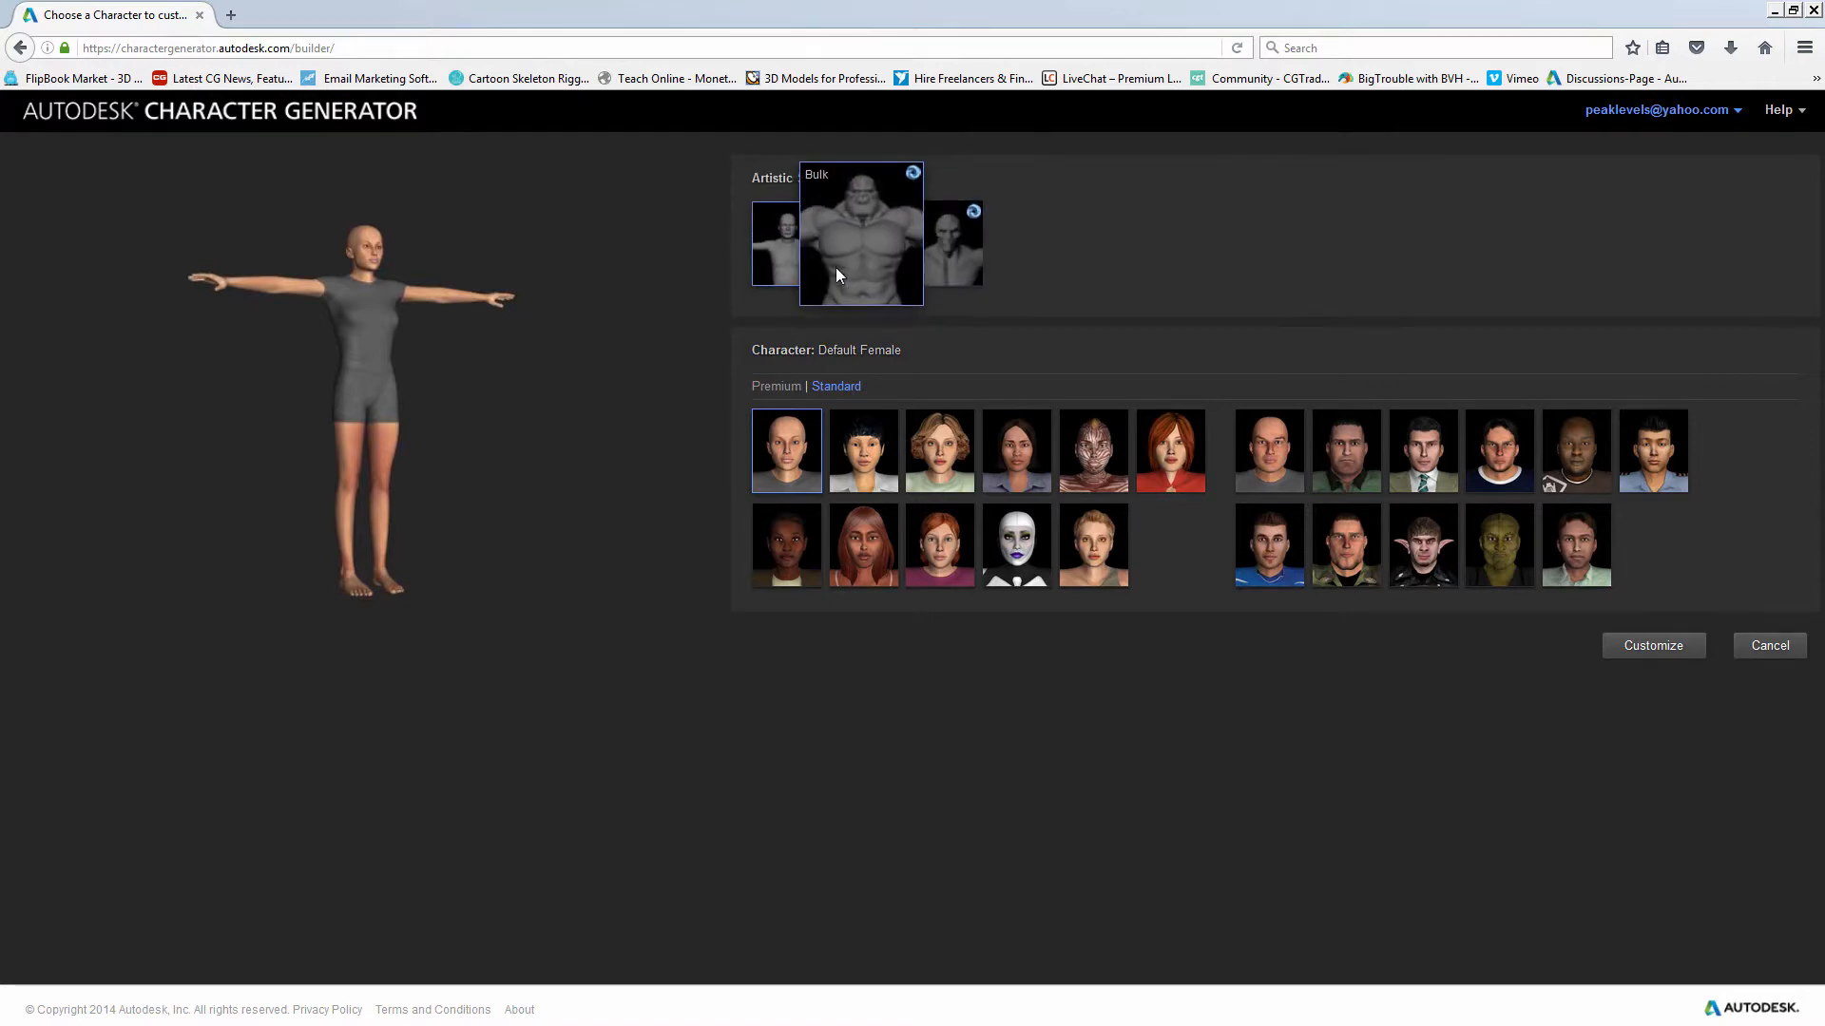
{"action": "mouse_move", "coordinate": [947, 262]}
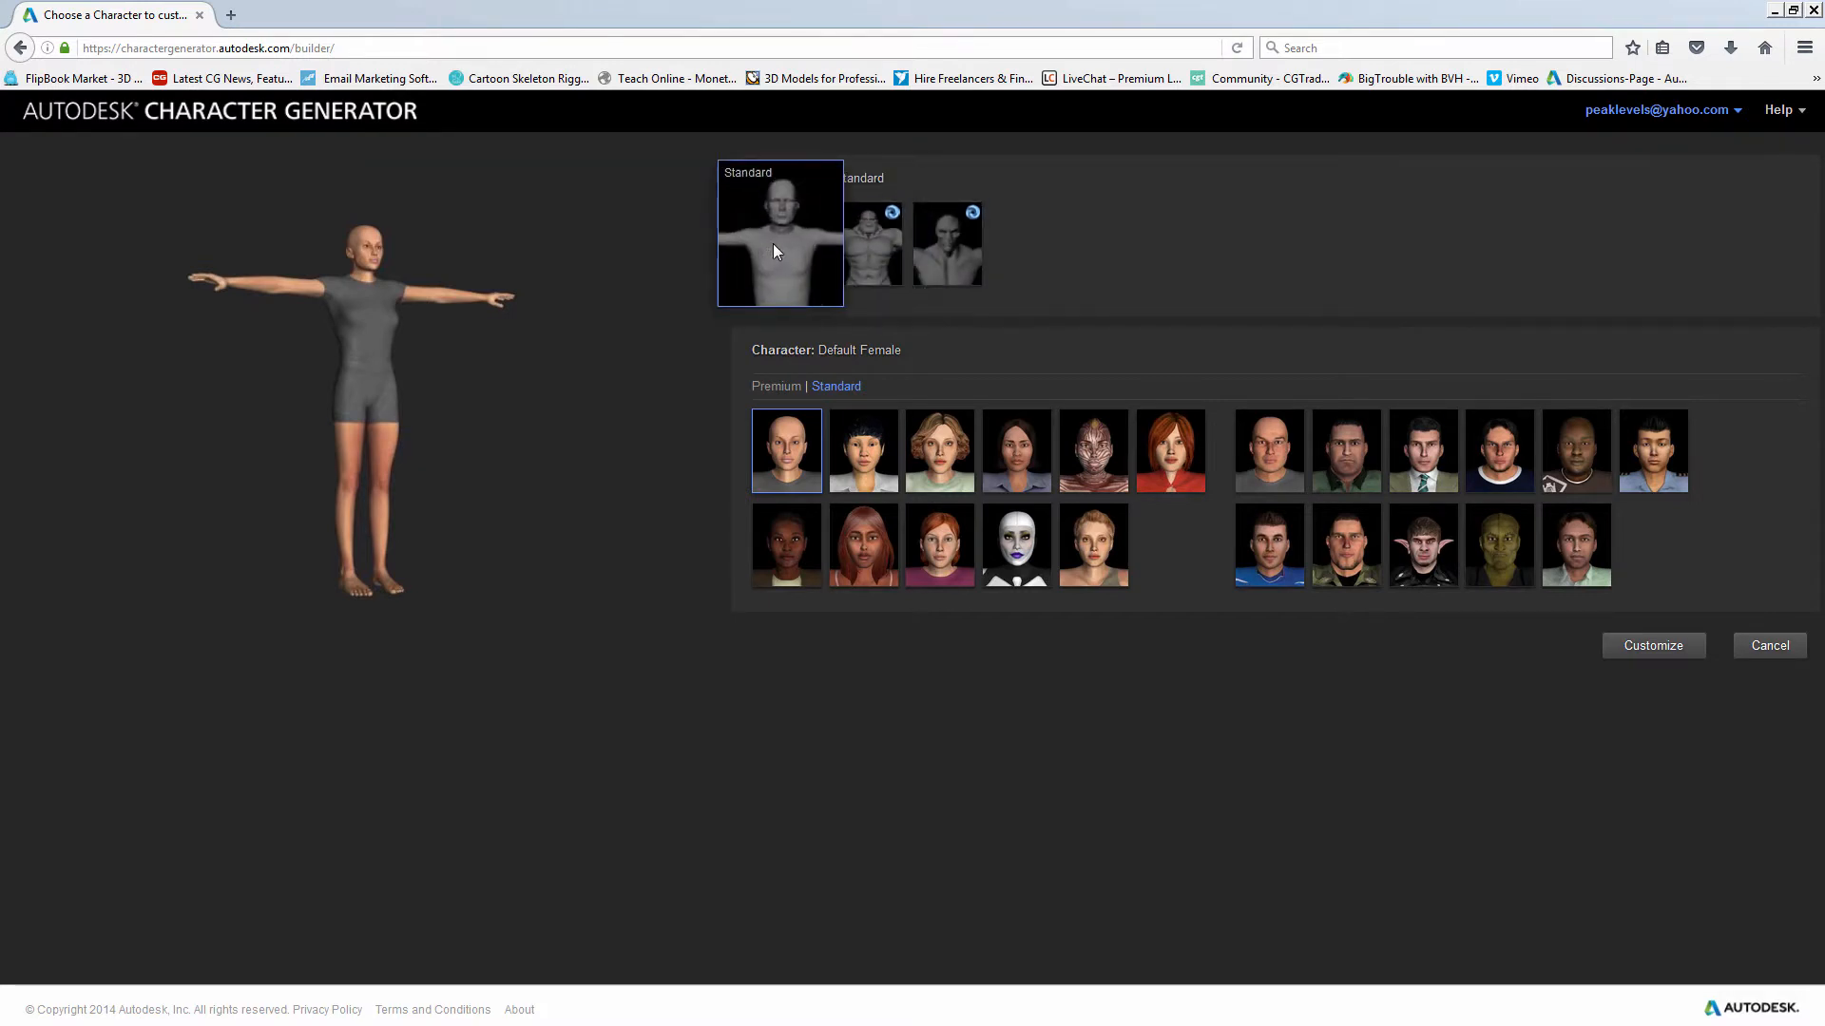
{"action": "mouse_move", "coordinate": [789, 237]}
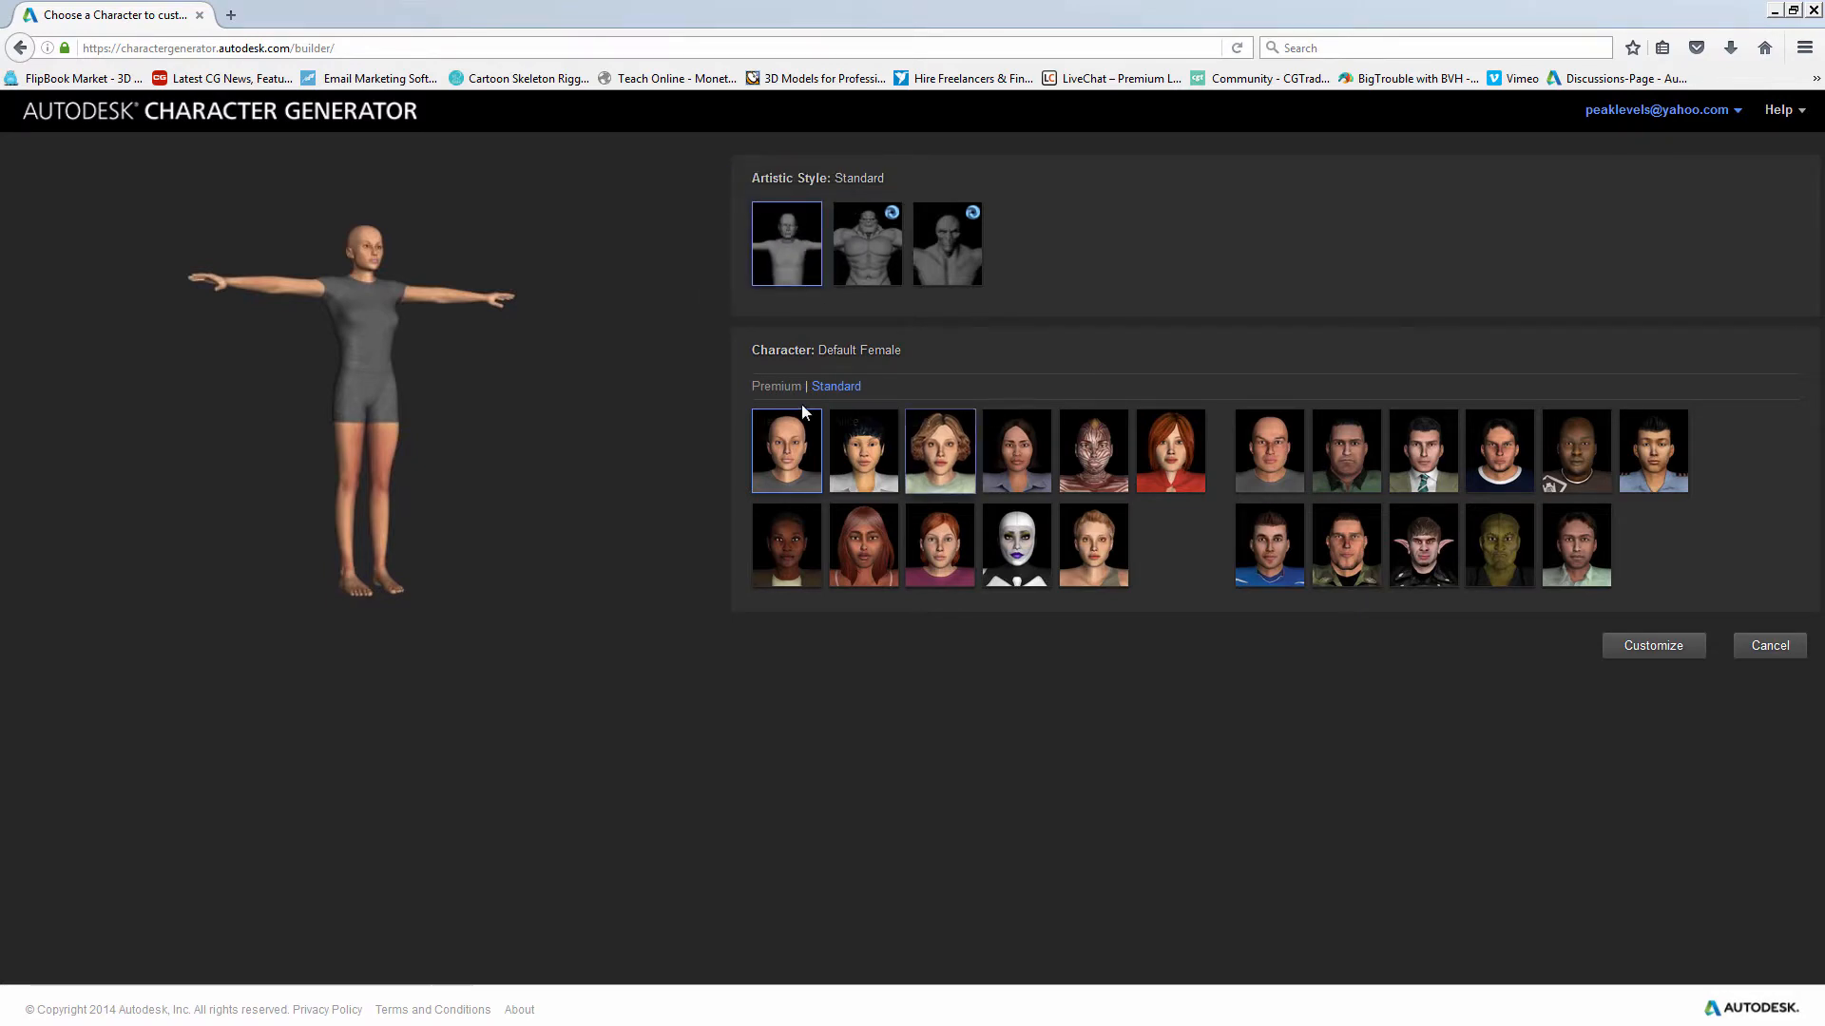
{"action": "left_click", "coordinate": [776, 386]}
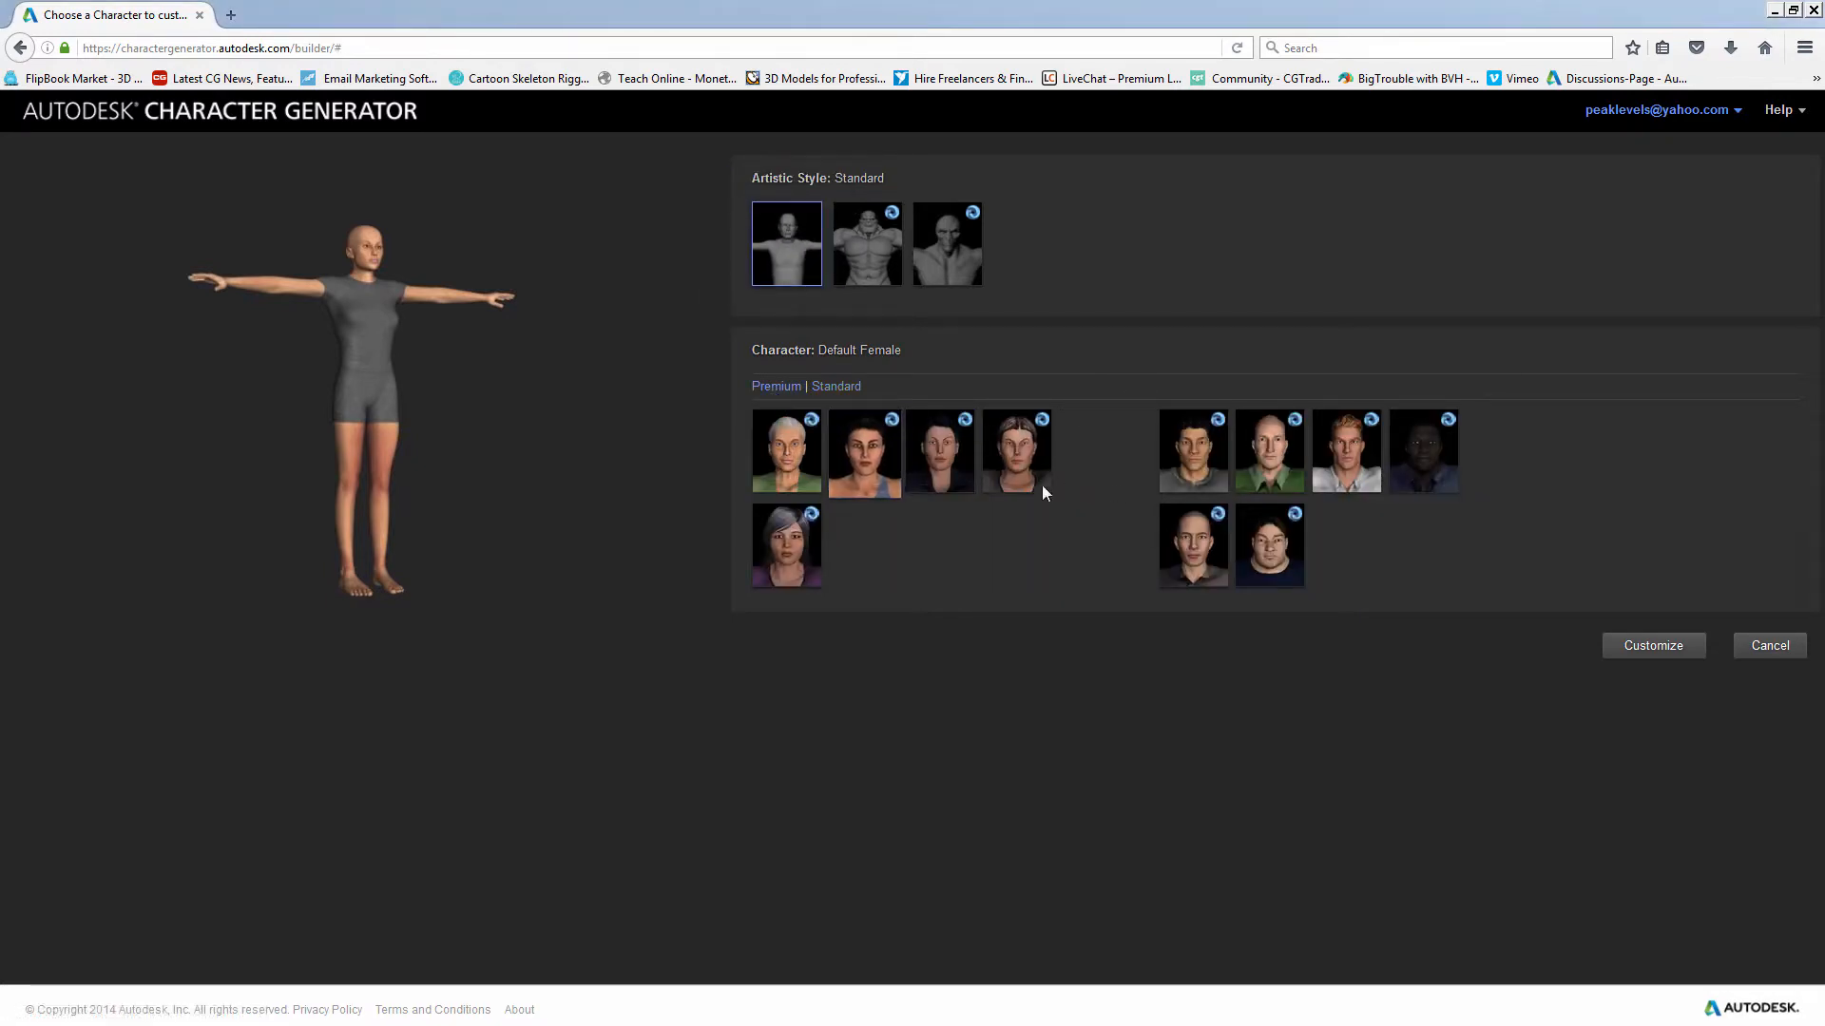
{"action": "left_click", "coordinate": [801, 537]}
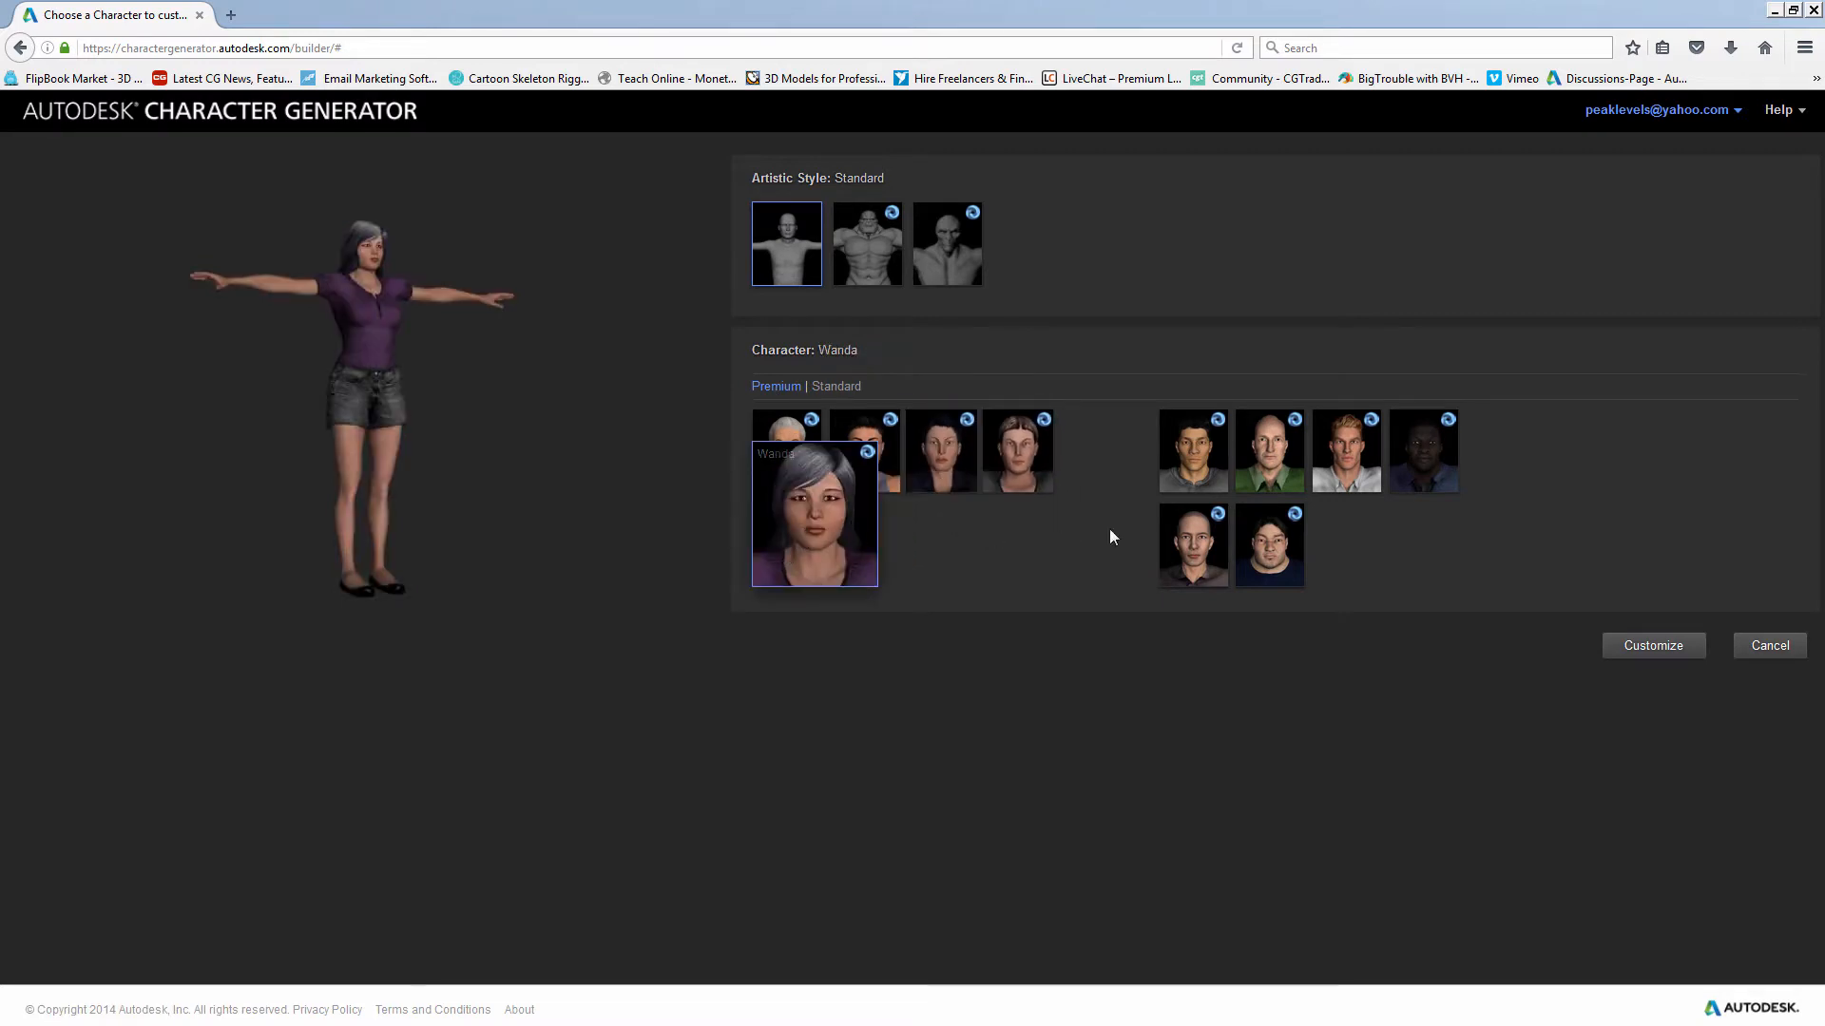
{"action": "left_click", "coordinate": [1630, 651]}
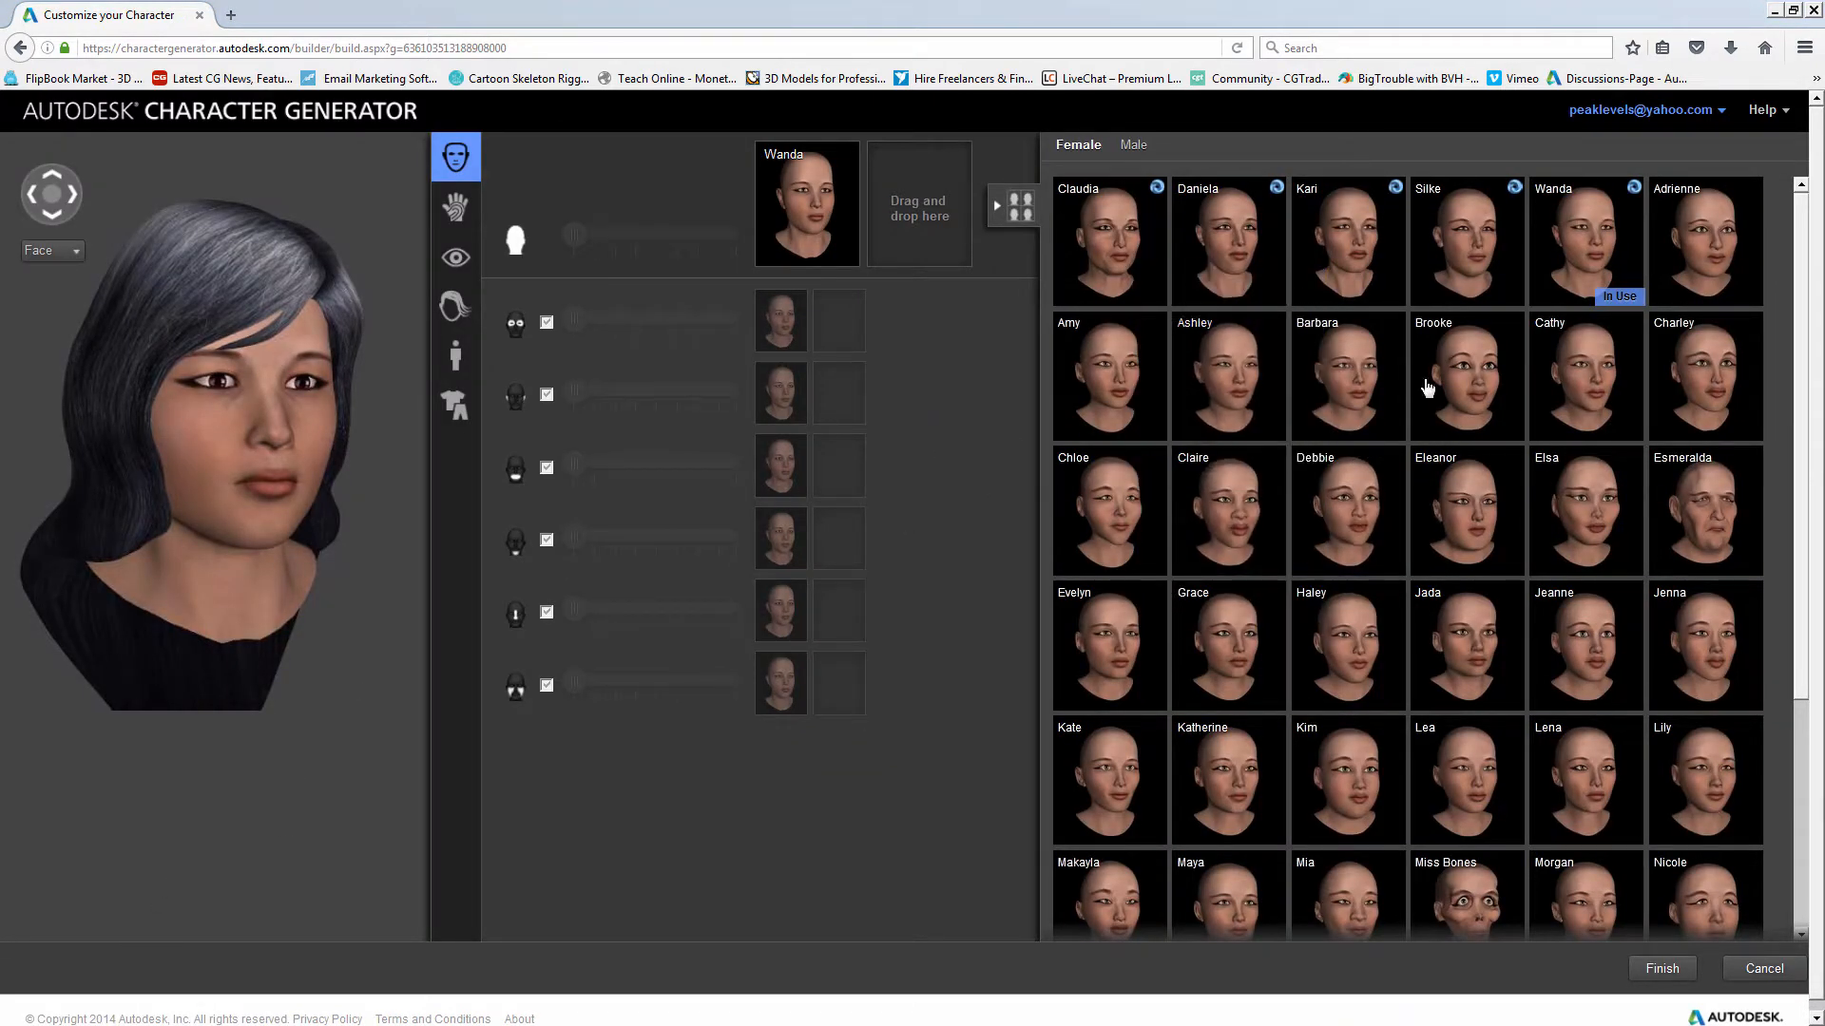
- Remove the character's hair and blend the whole face about three quarters of the way from Wanda toward Barbara
{"action": "left_click", "coordinate": [452, 321]}
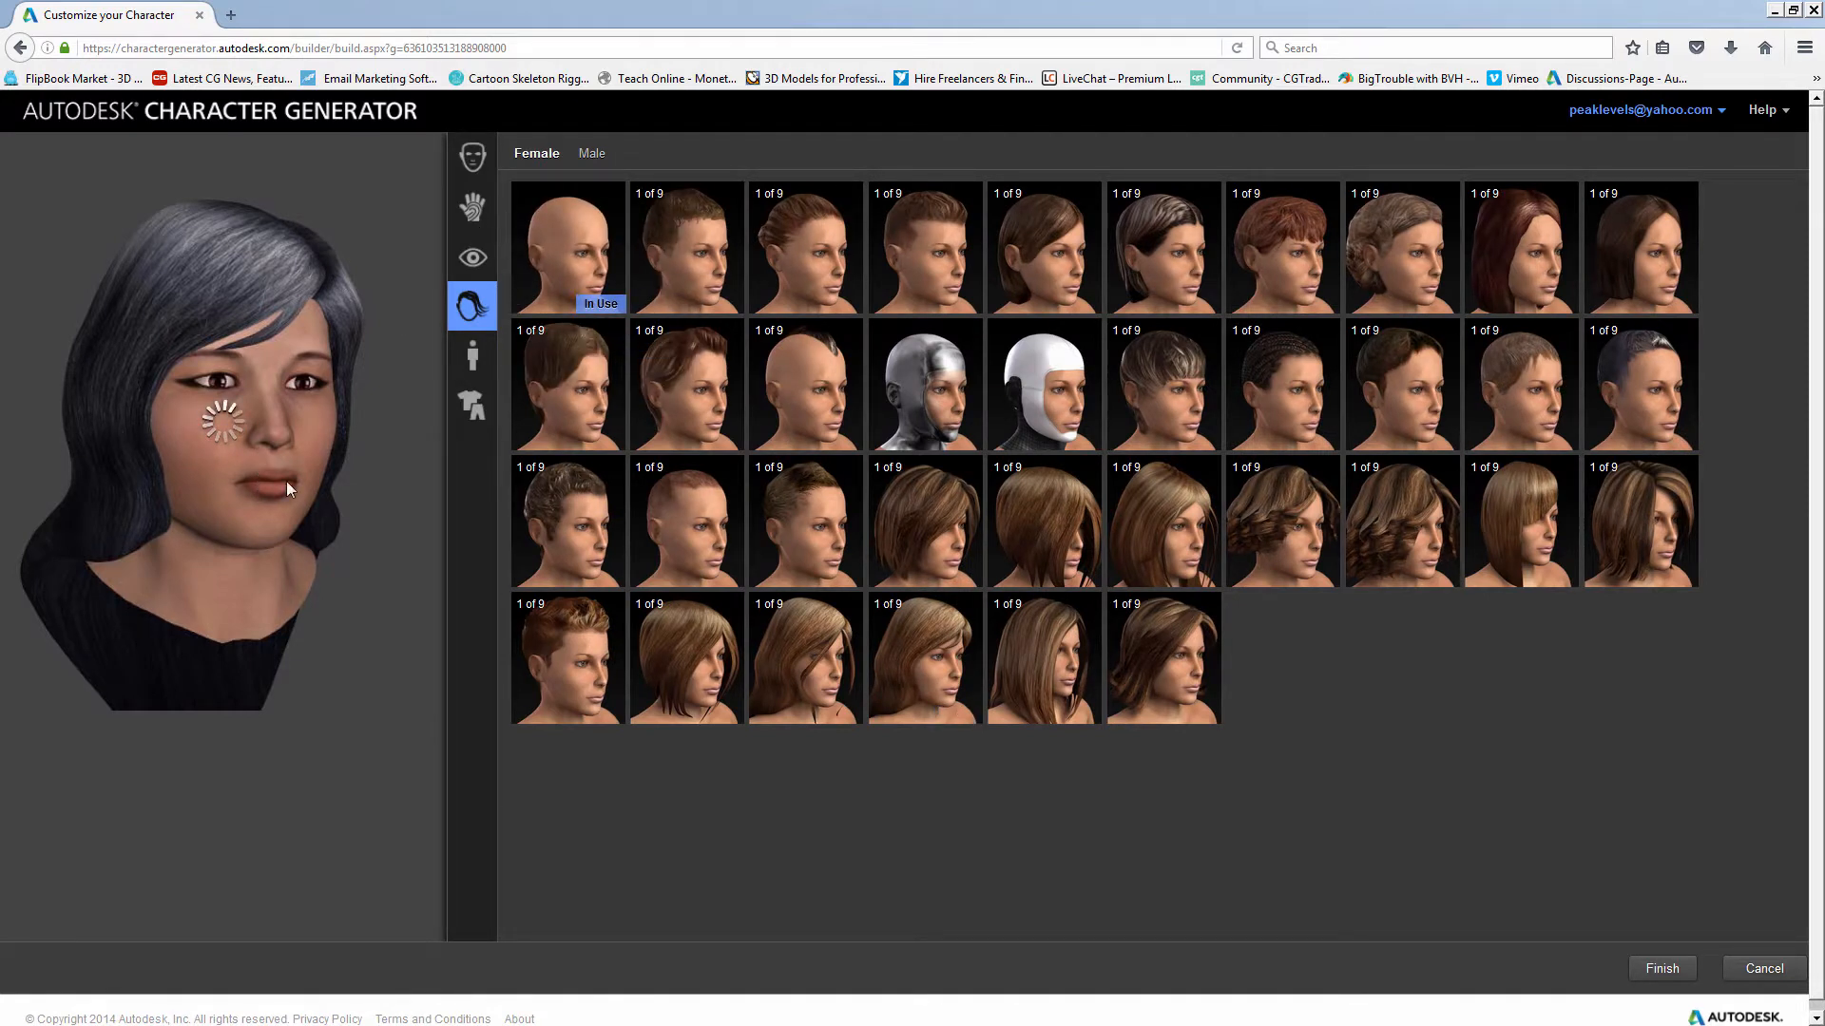
{"action": "left_click", "coordinate": [474, 157]}
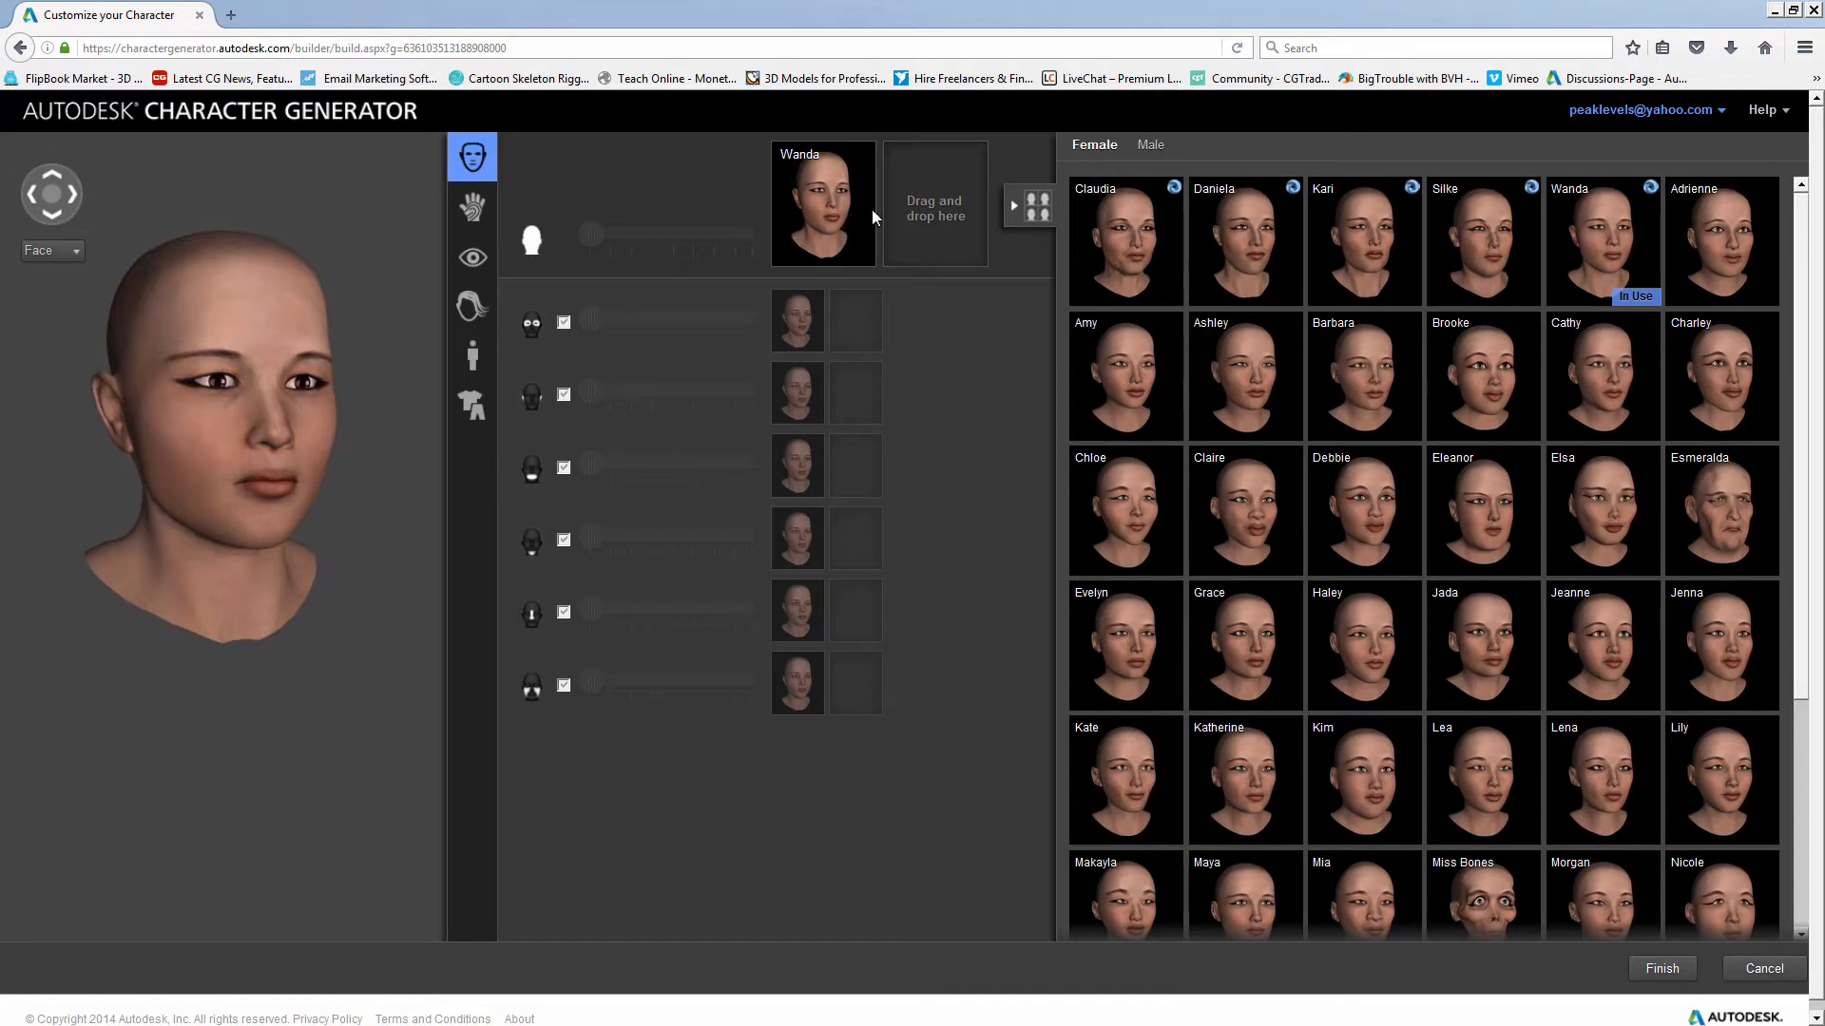
{"action": "mouse_move", "coordinate": [1266, 277]}
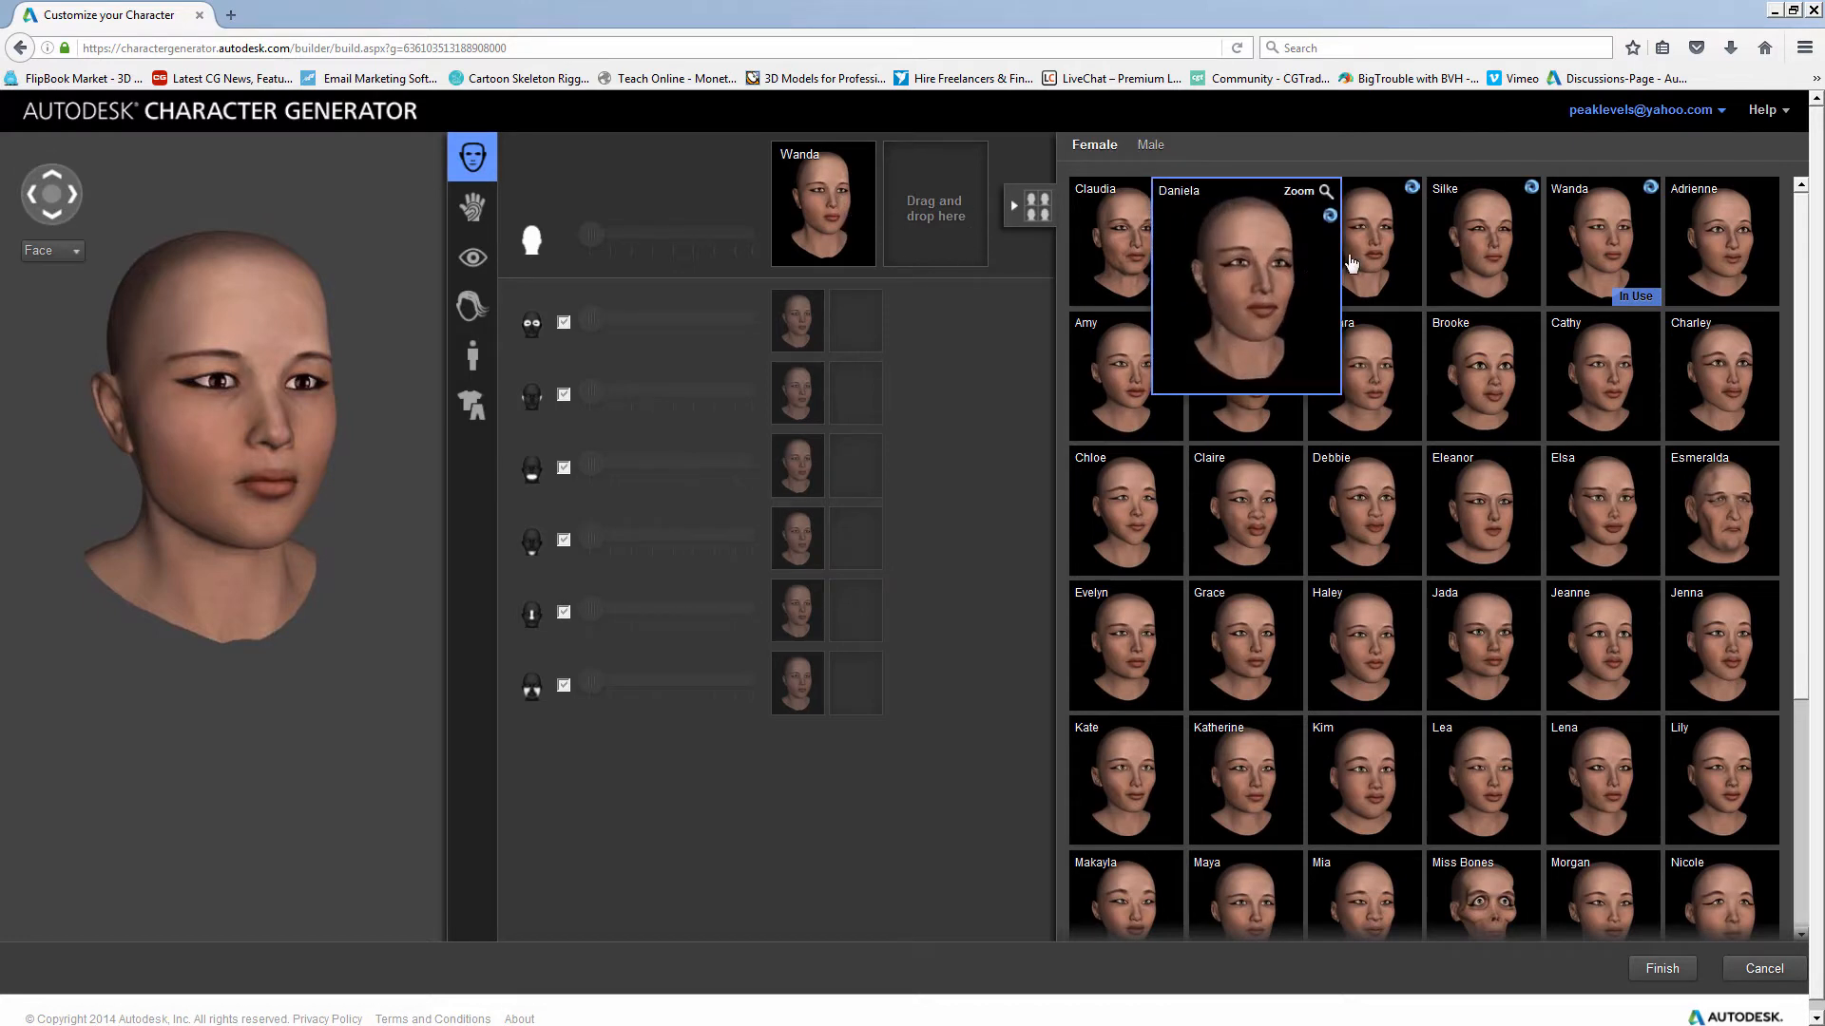
{"action": "mouse_move", "coordinate": [1397, 259]}
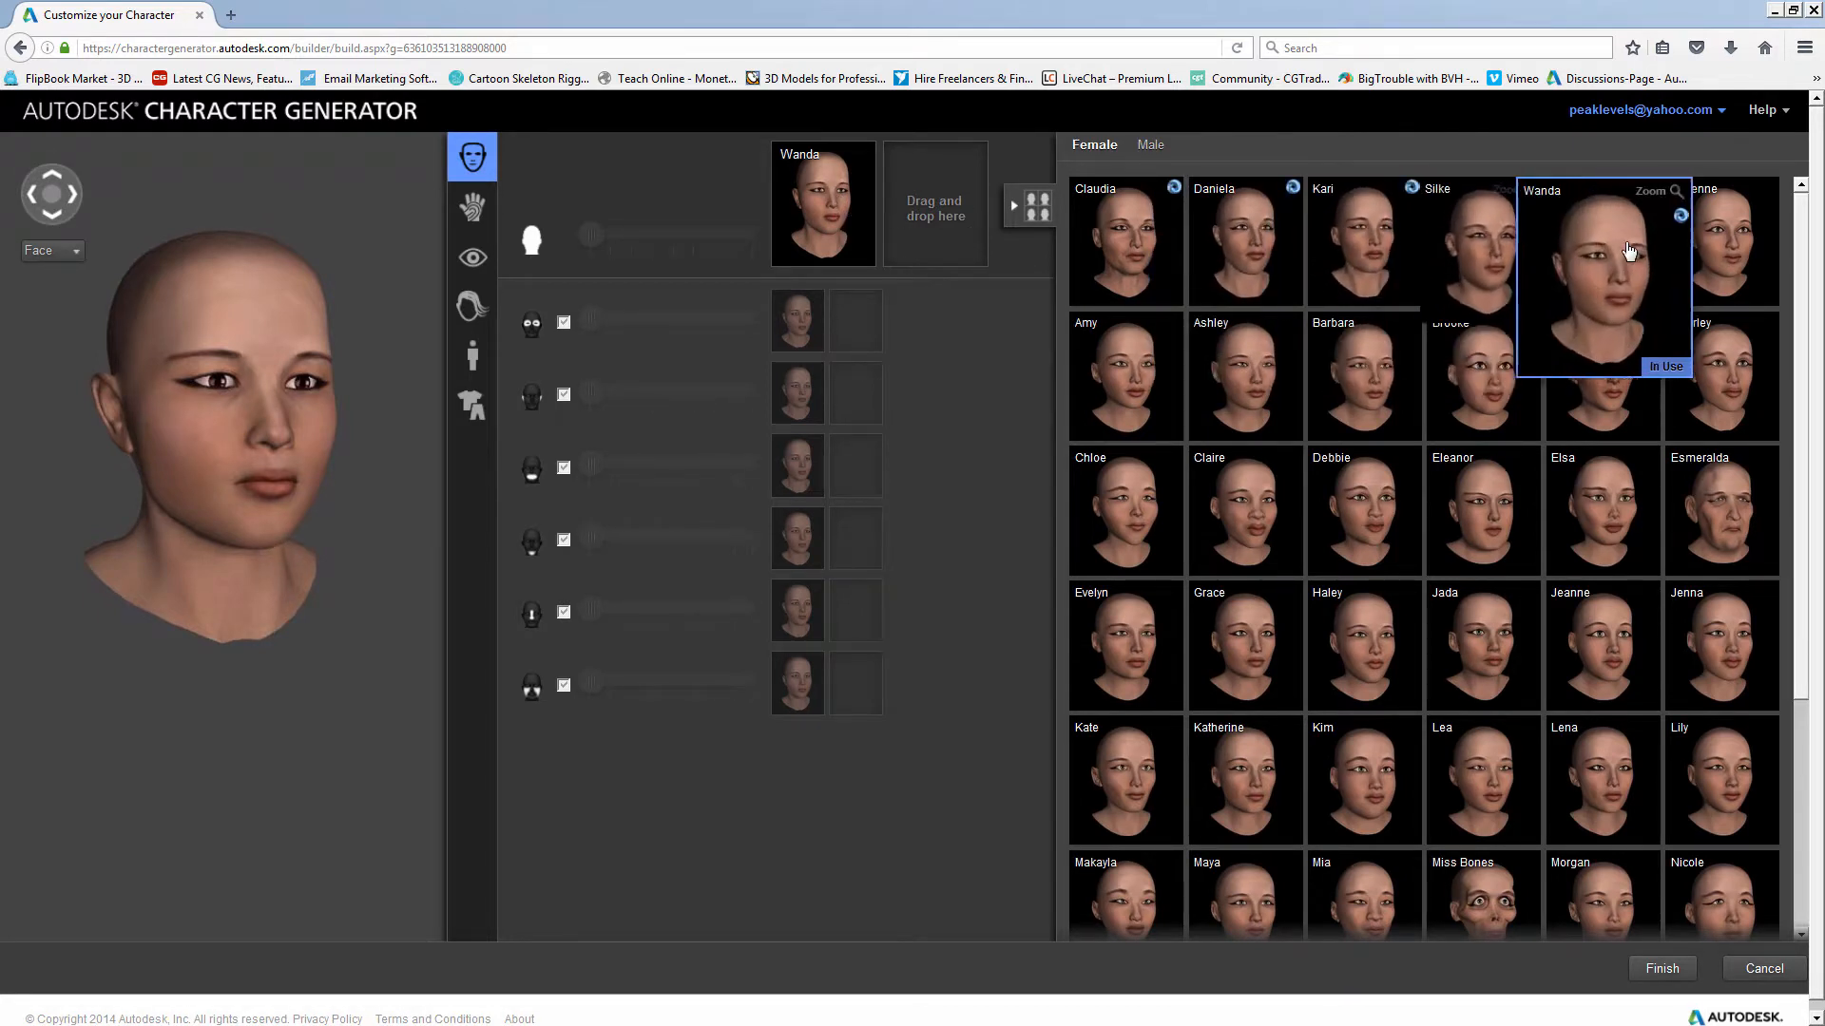
{"action": "mouse_move", "coordinate": [1757, 248]}
{"action": "left_click_drag", "start_coordinate": [1757, 248], "coordinate": [927, 205]}
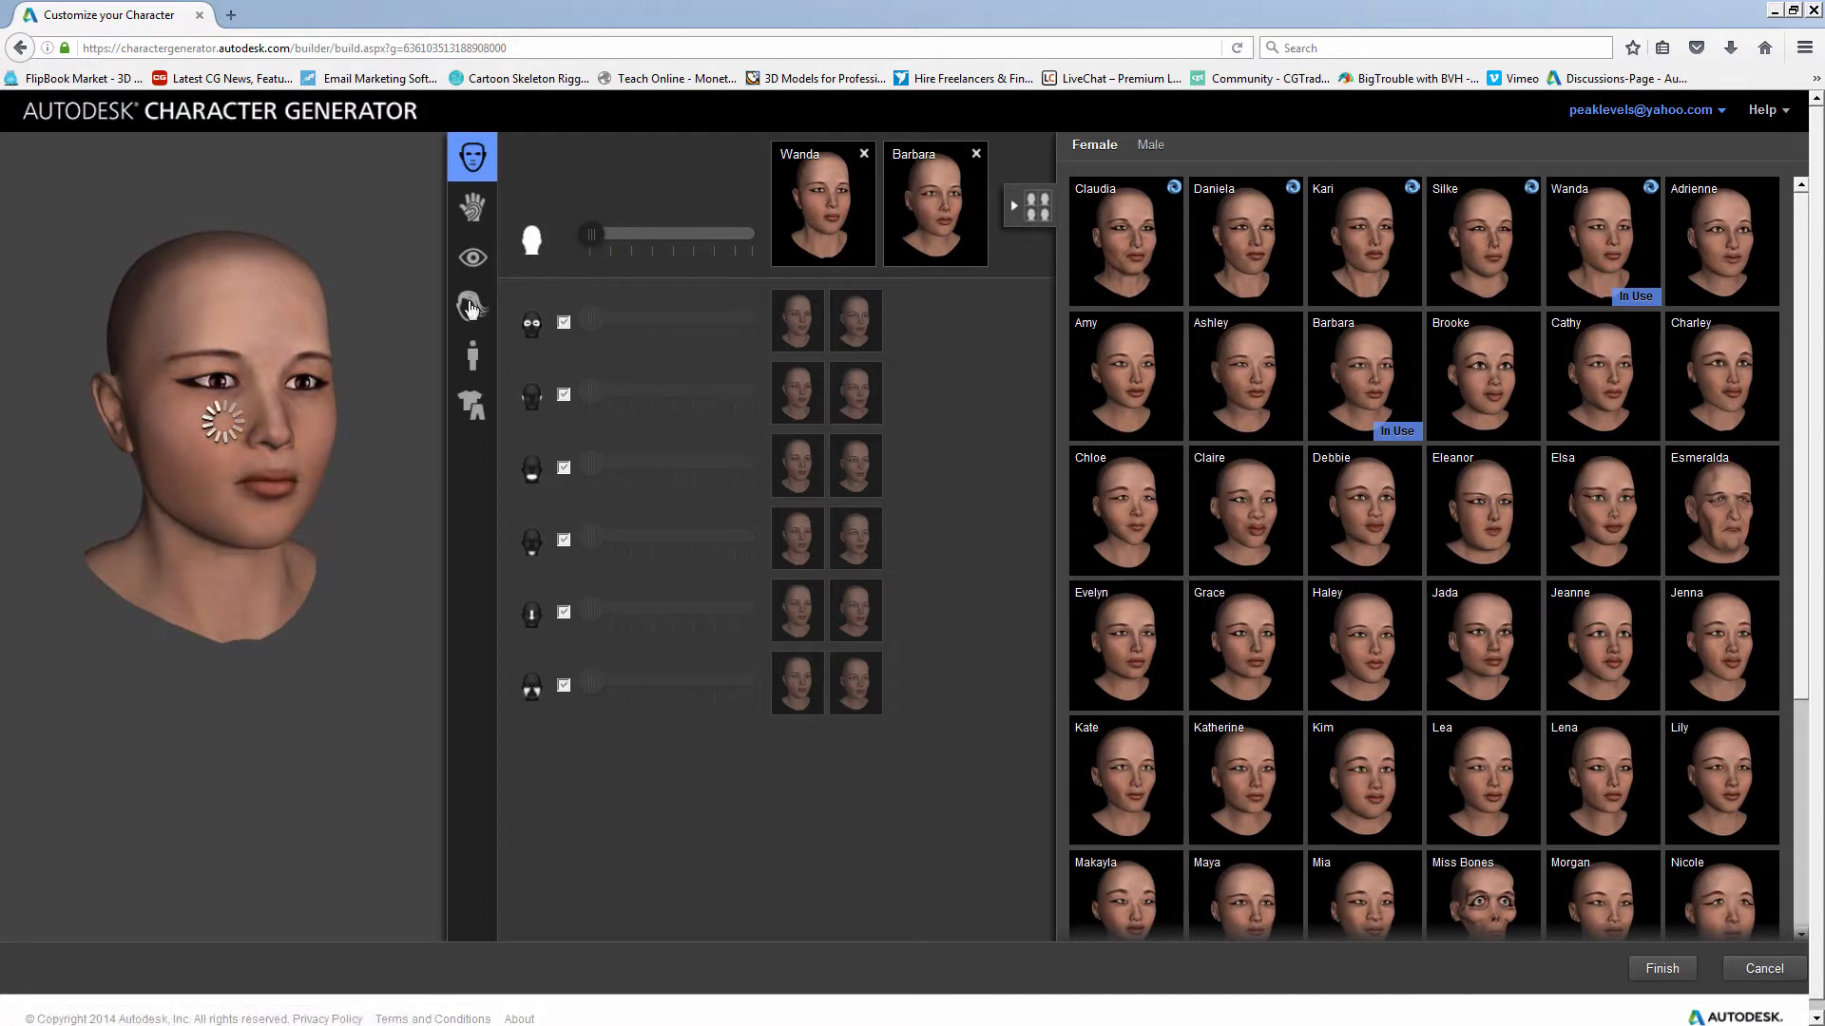
{"action": "left_click_drag", "start_coordinate": [590, 236], "coordinate": [714, 249]}
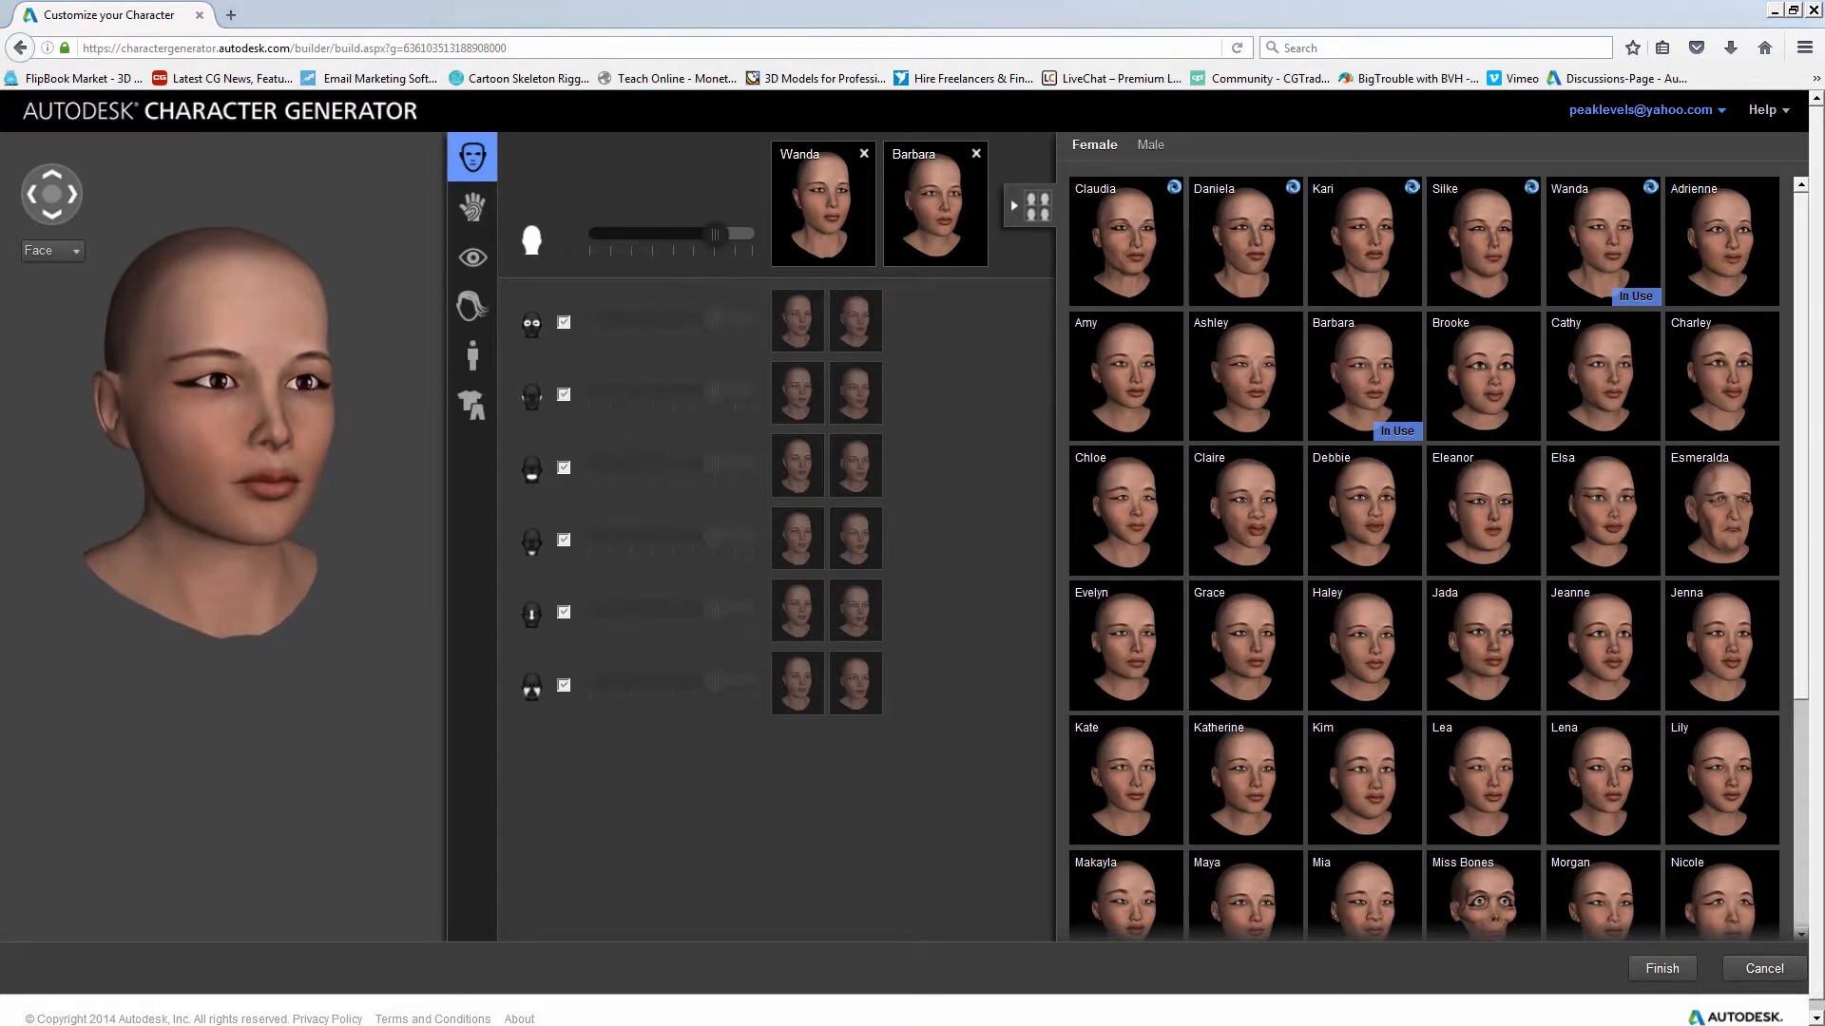
- Unlink the eyes from the whole-face blend and replace Barbara with Kate as their second source face
{"action": "left_click", "coordinate": [629, 327]}
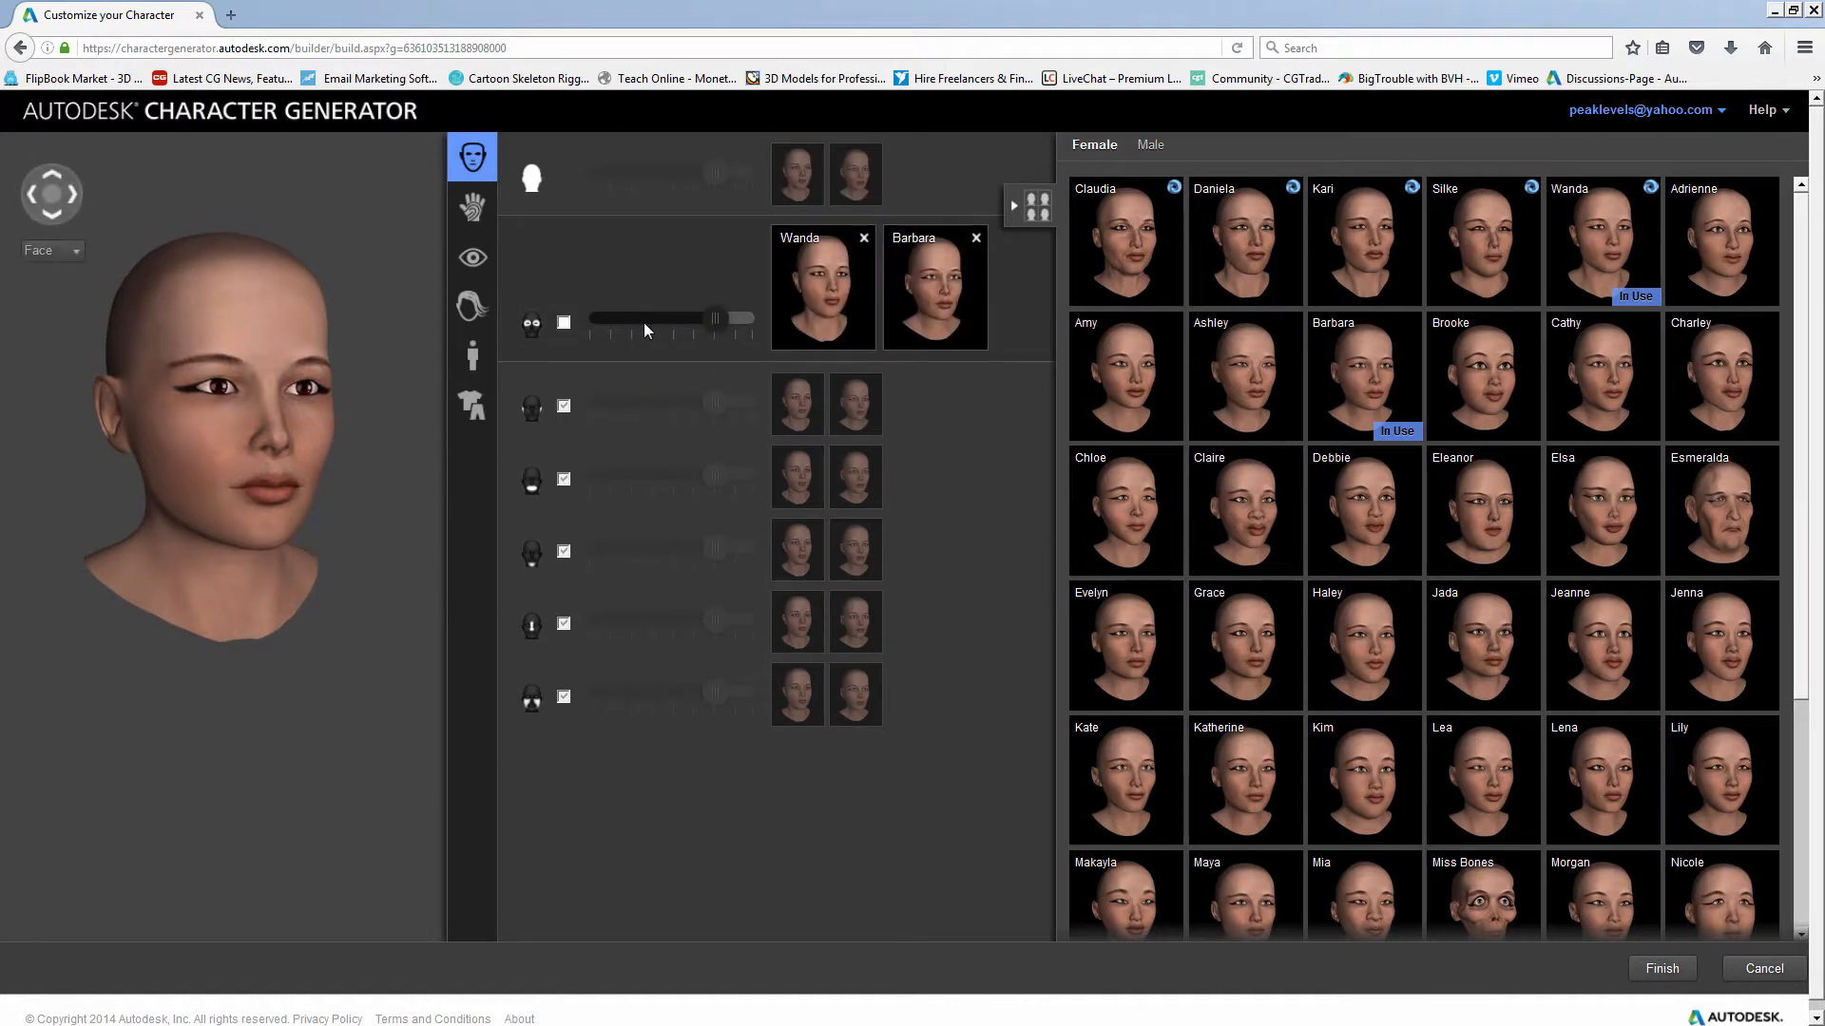
{"action": "mouse_move", "coordinate": [1209, 501]}
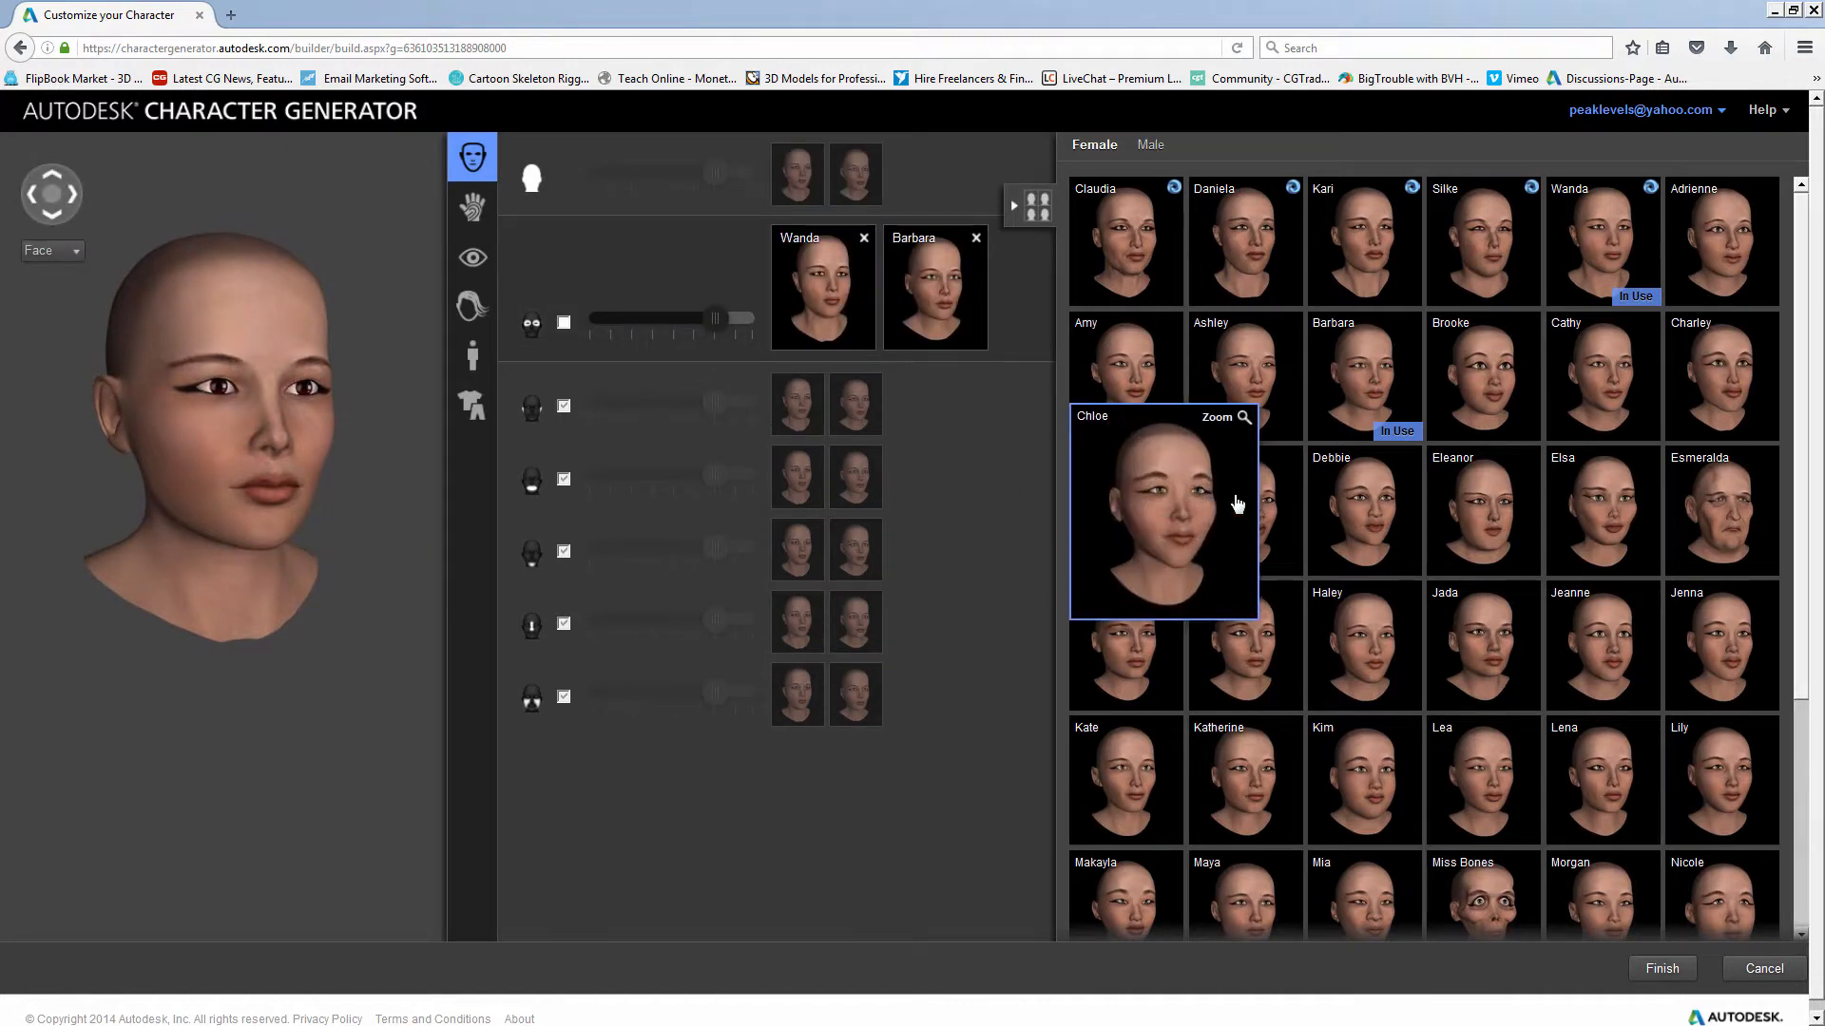
{"action": "mouse_move", "coordinate": [1134, 803]}
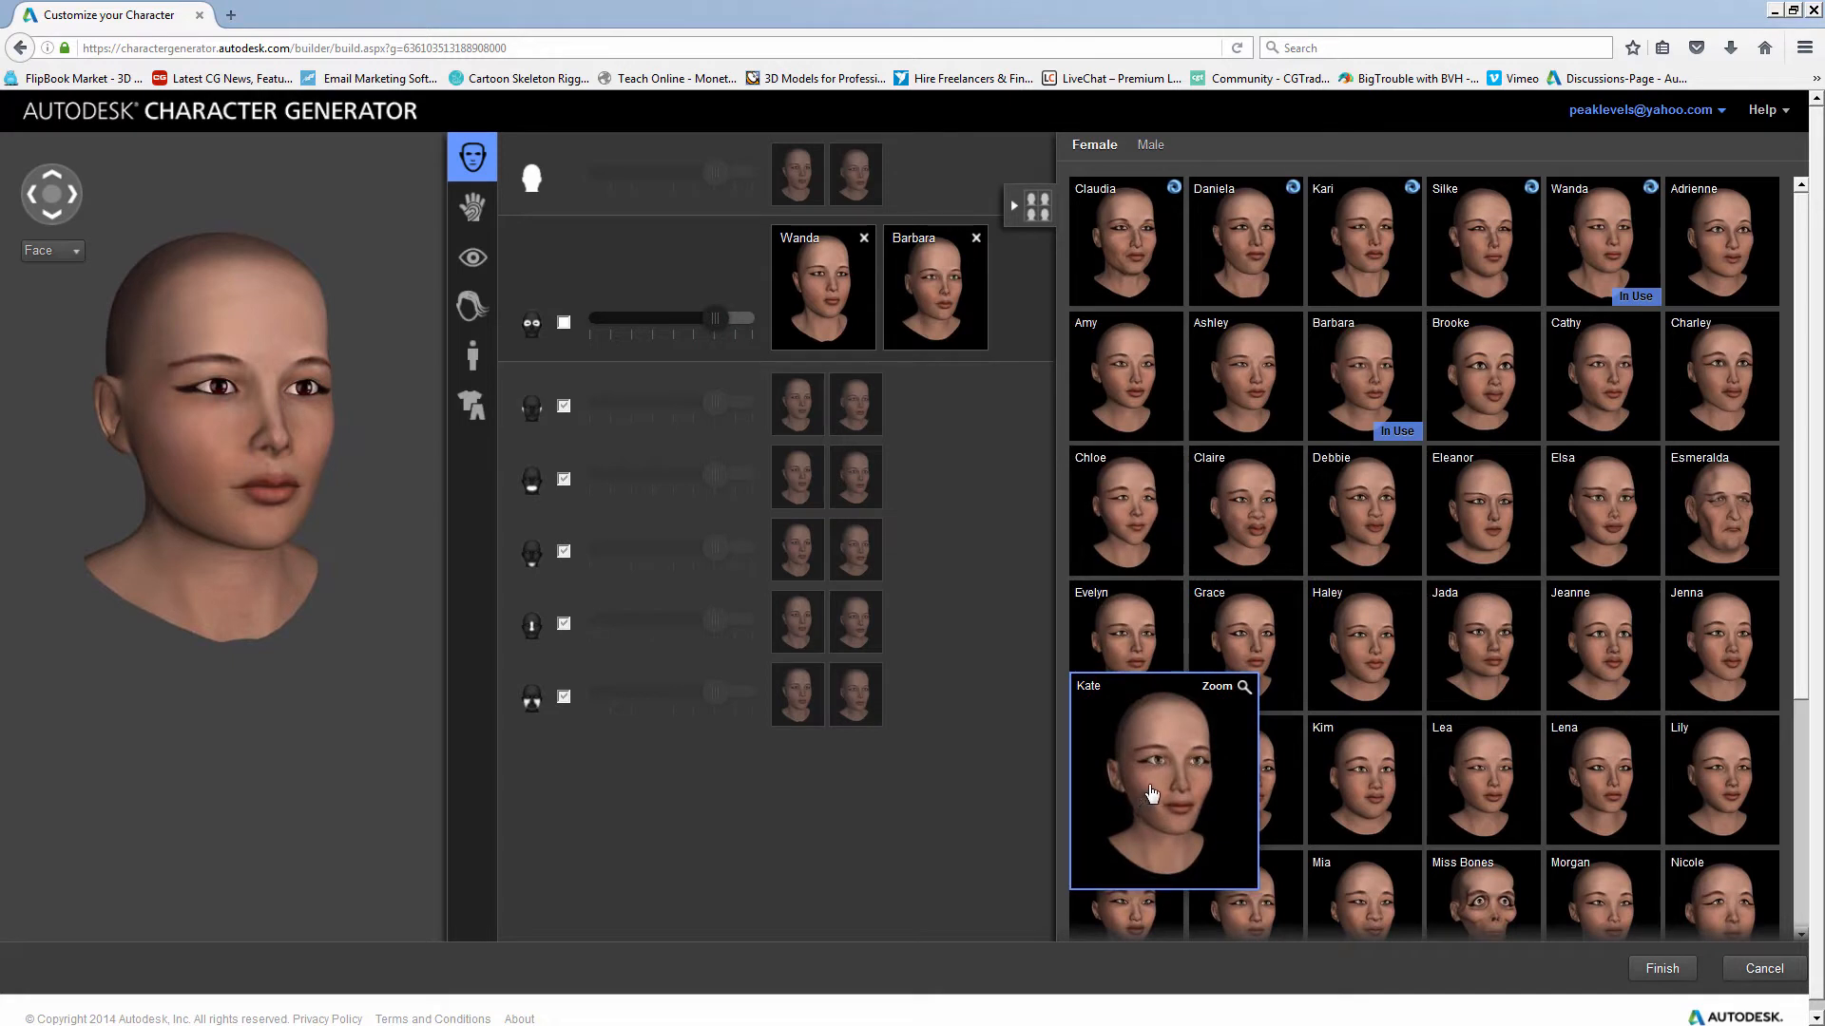
{"action": "left_click_drag", "start_coordinate": [1163, 791], "coordinate": [951, 293]}
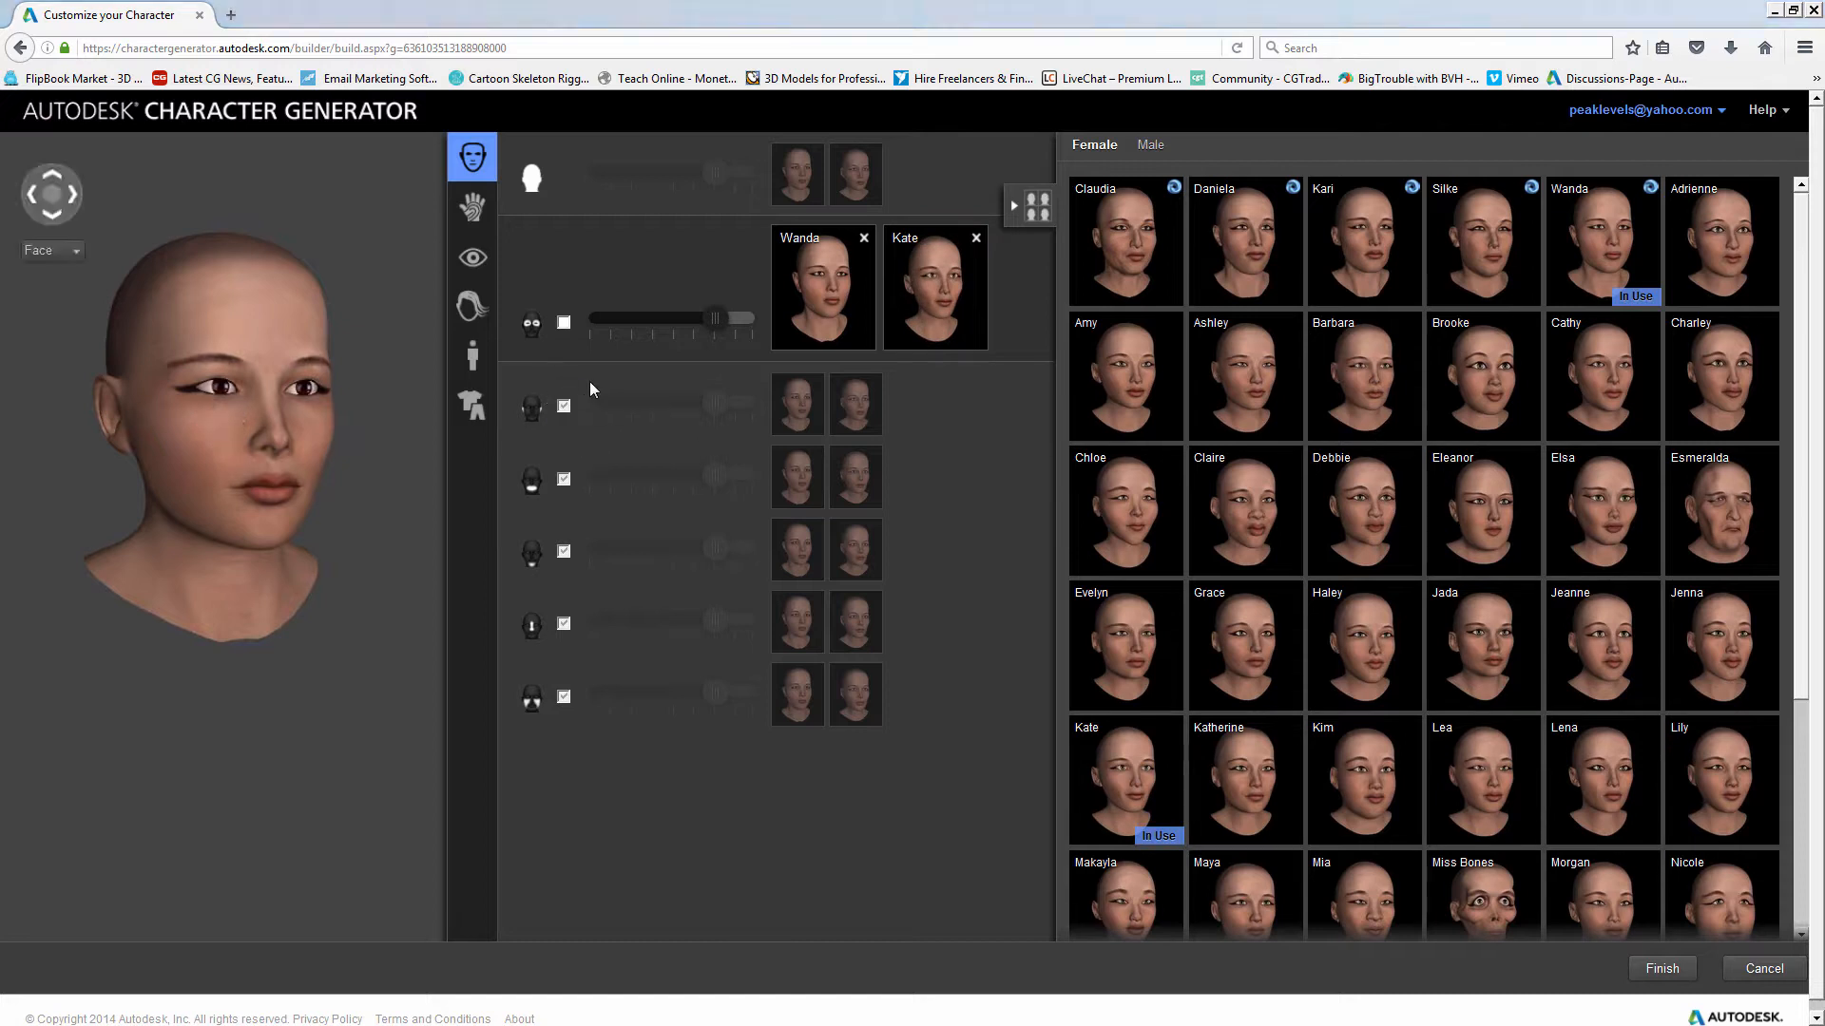
{"action": "mouse_move", "coordinate": [720, 324]}
{"action": "left_mouse_down"}
{"action": "mouse_move", "coordinate": [598, 322]}
{"action": "mouse_move", "coordinate": [776, 323]}
{"action": "mouse_move", "coordinate": [587, 322]}
{"action": "mouse_move", "coordinate": [714, 309]}
{"action": "left_mouse_up"}
- For the facial feature directly below the eyes, replace Wanda with Jada and shift the blend strongly toward Jada
{"action": "left_click", "coordinate": [824, 380]}
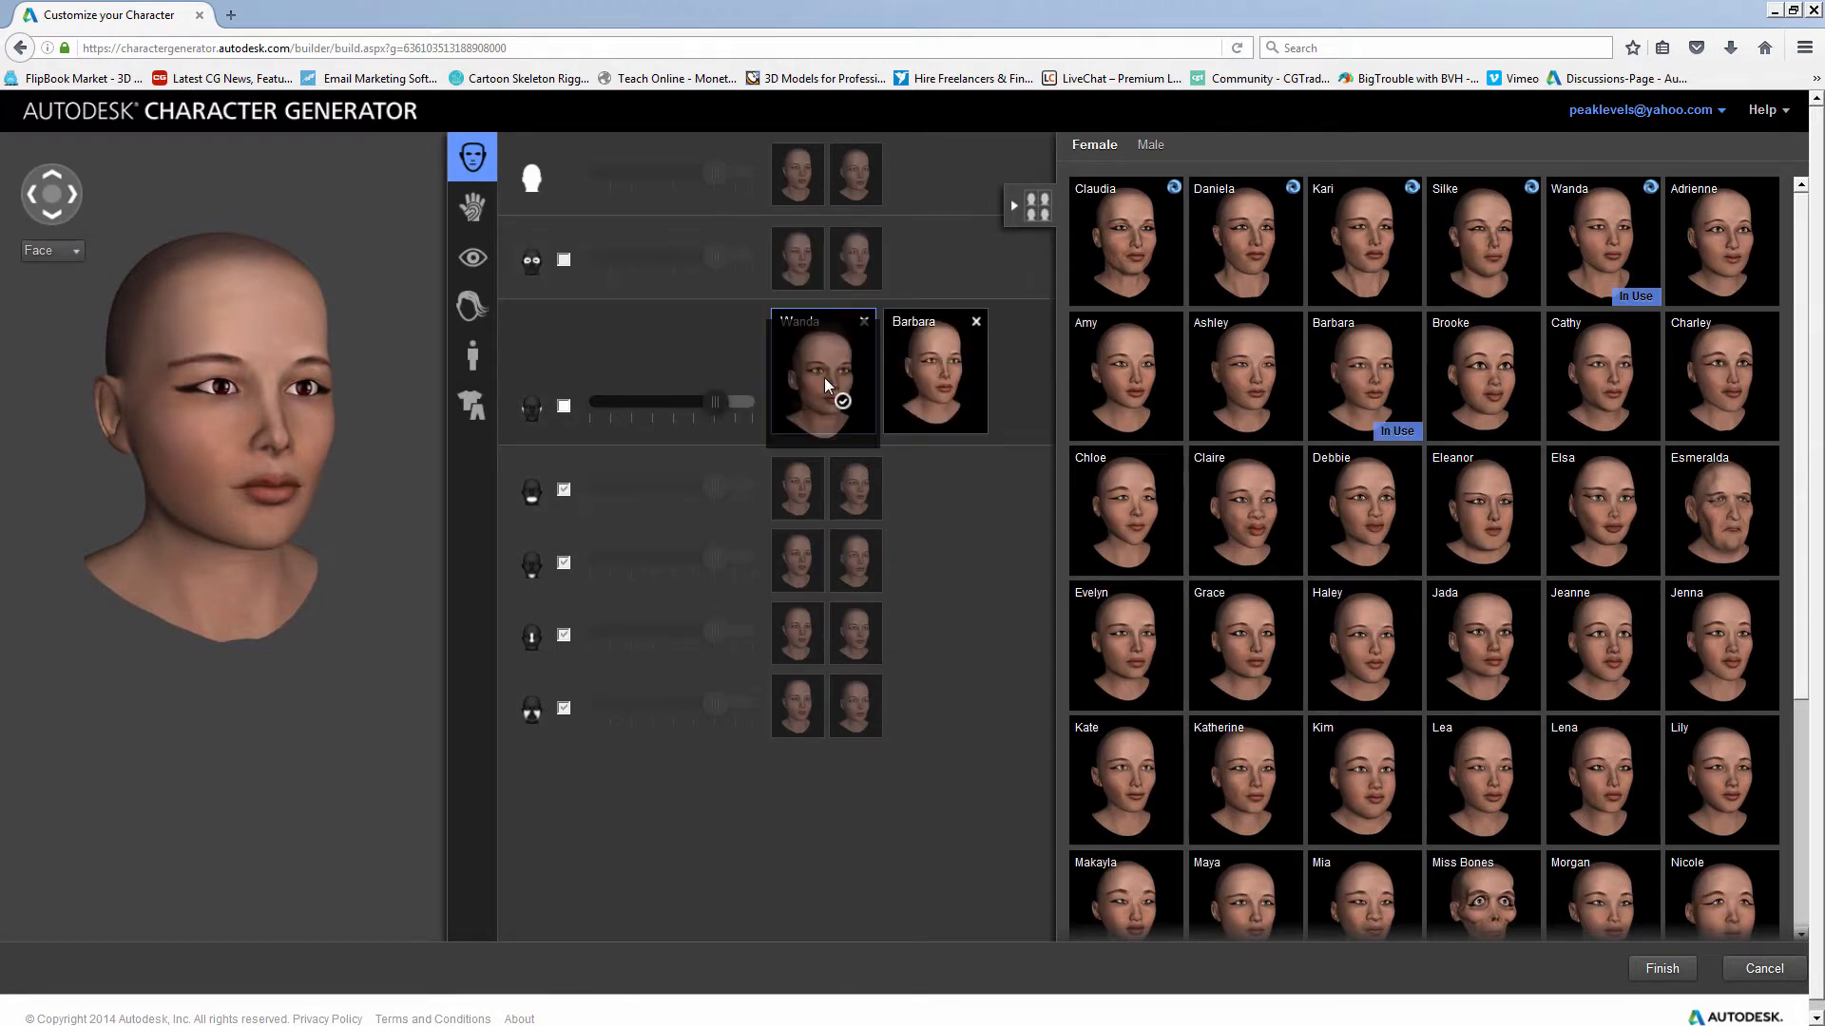
{"action": "mouse_move", "coordinate": [824, 378]}
{"action": "left_mouse_down"}
{"action": "mouse_move", "coordinate": [755, 405]}
{"action": "mouse_move", "coordinate": [796, 373]}
{"action": "left_mouse_up"}
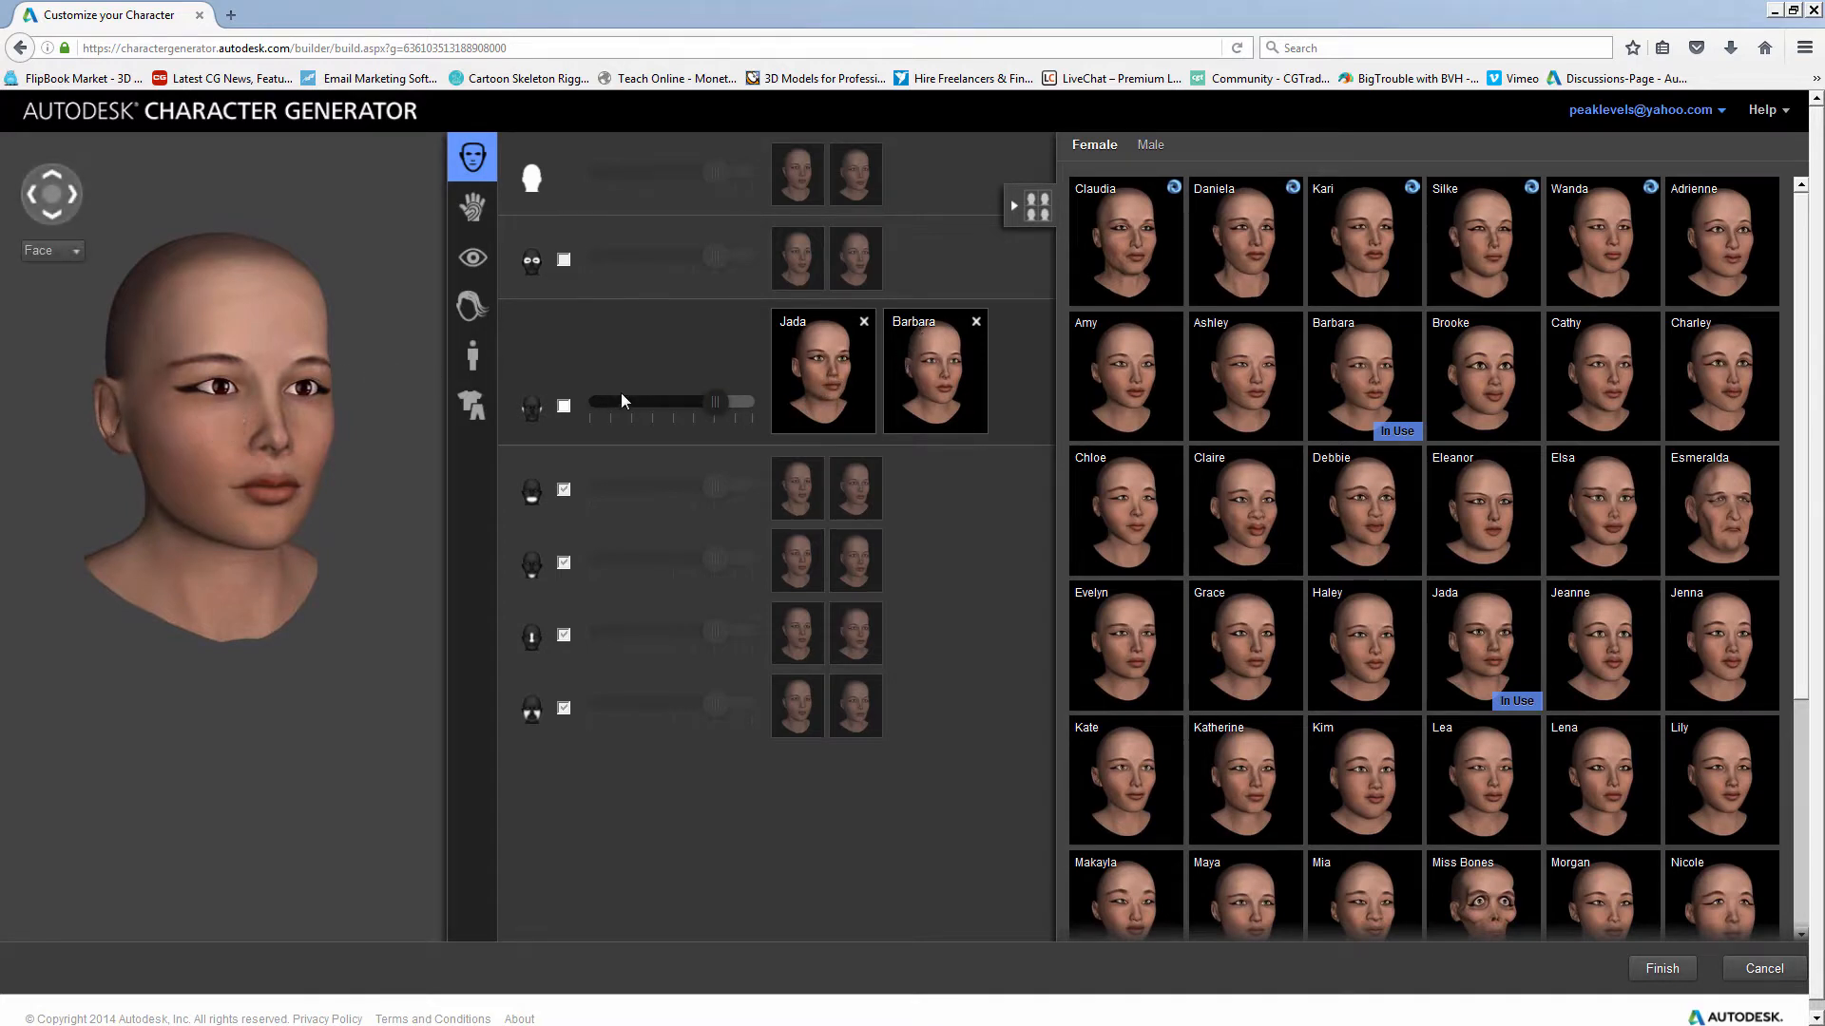
{"action": "left_click_drag", "start_coordinate": [716, 408], "coordinate": [613, 408]}
- Examine the female face presets as possible sources for the chin blend
{"action": "left_click", "coordinate": [648, 575]}
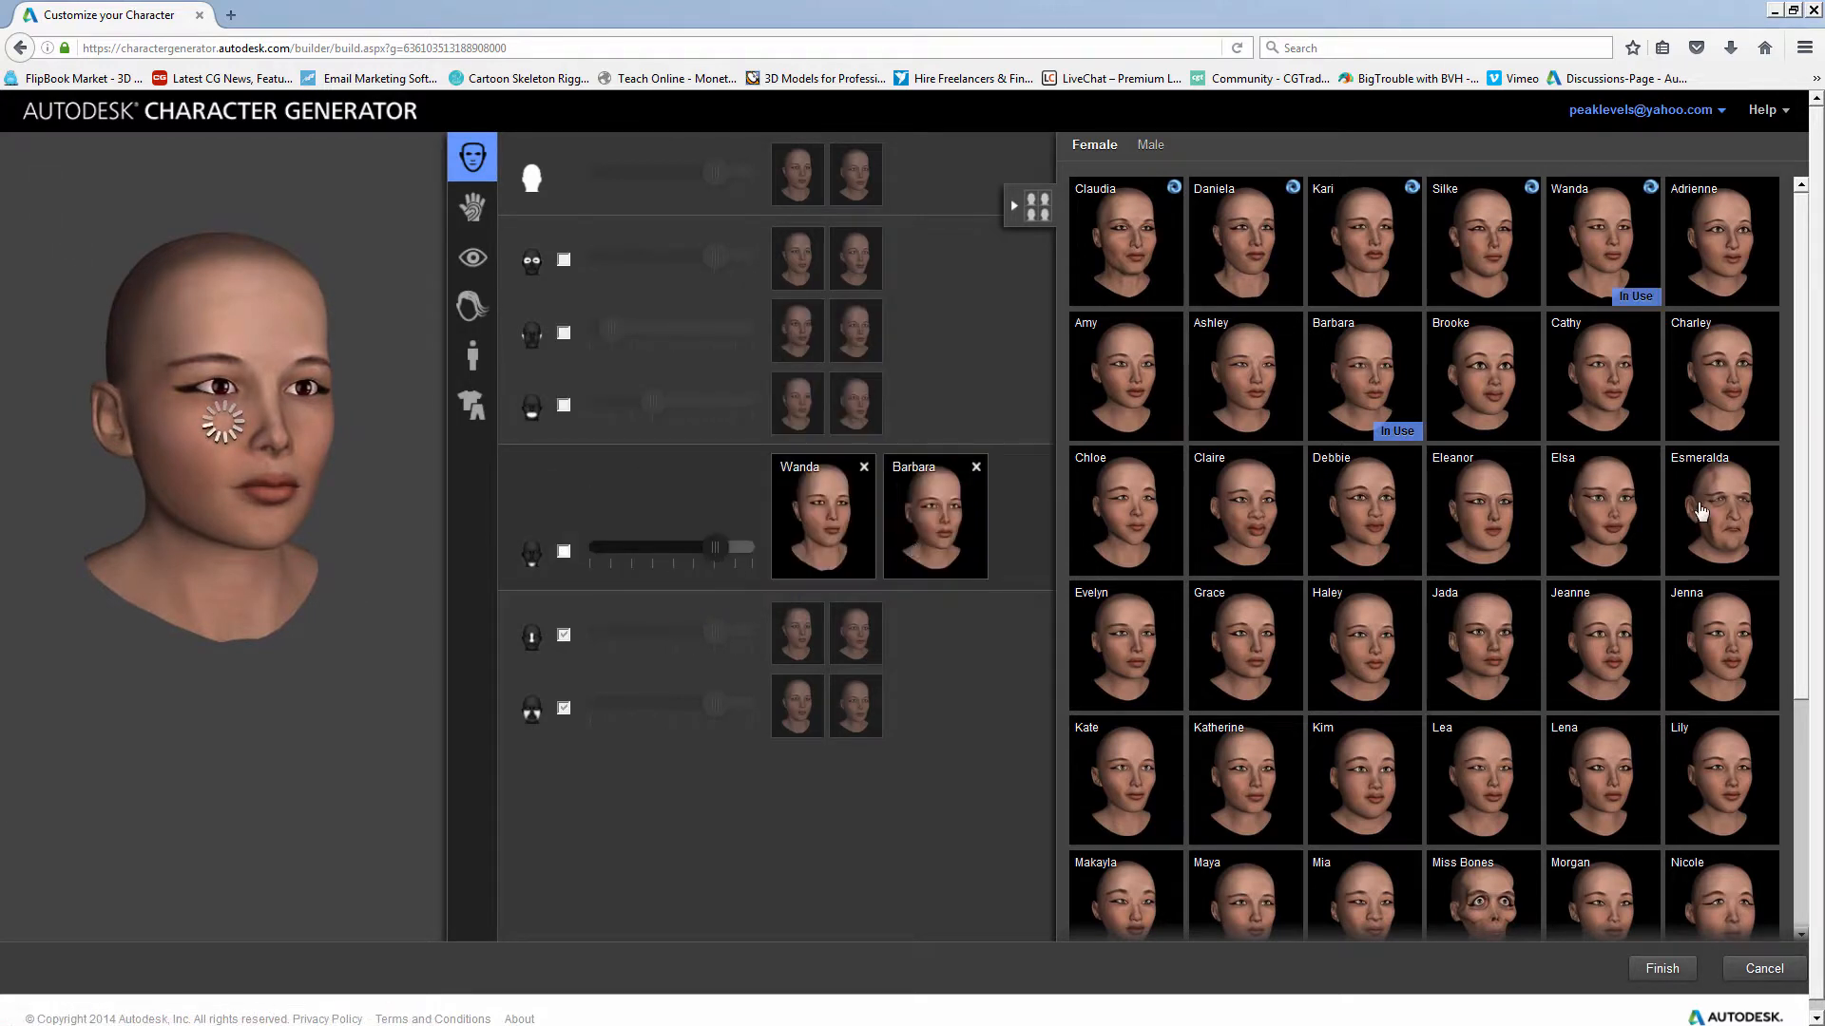
{"action": "scroll", "coordinate": [1795, 697], "scroll_direction": "down", "scroll_amount": 2}
{"action": "left_click_drag", "start_coordinate": [1804, 660], "coordinate": [1794, 838]}
{"action": "mouse_move", "coordinate": [1521, 641]}
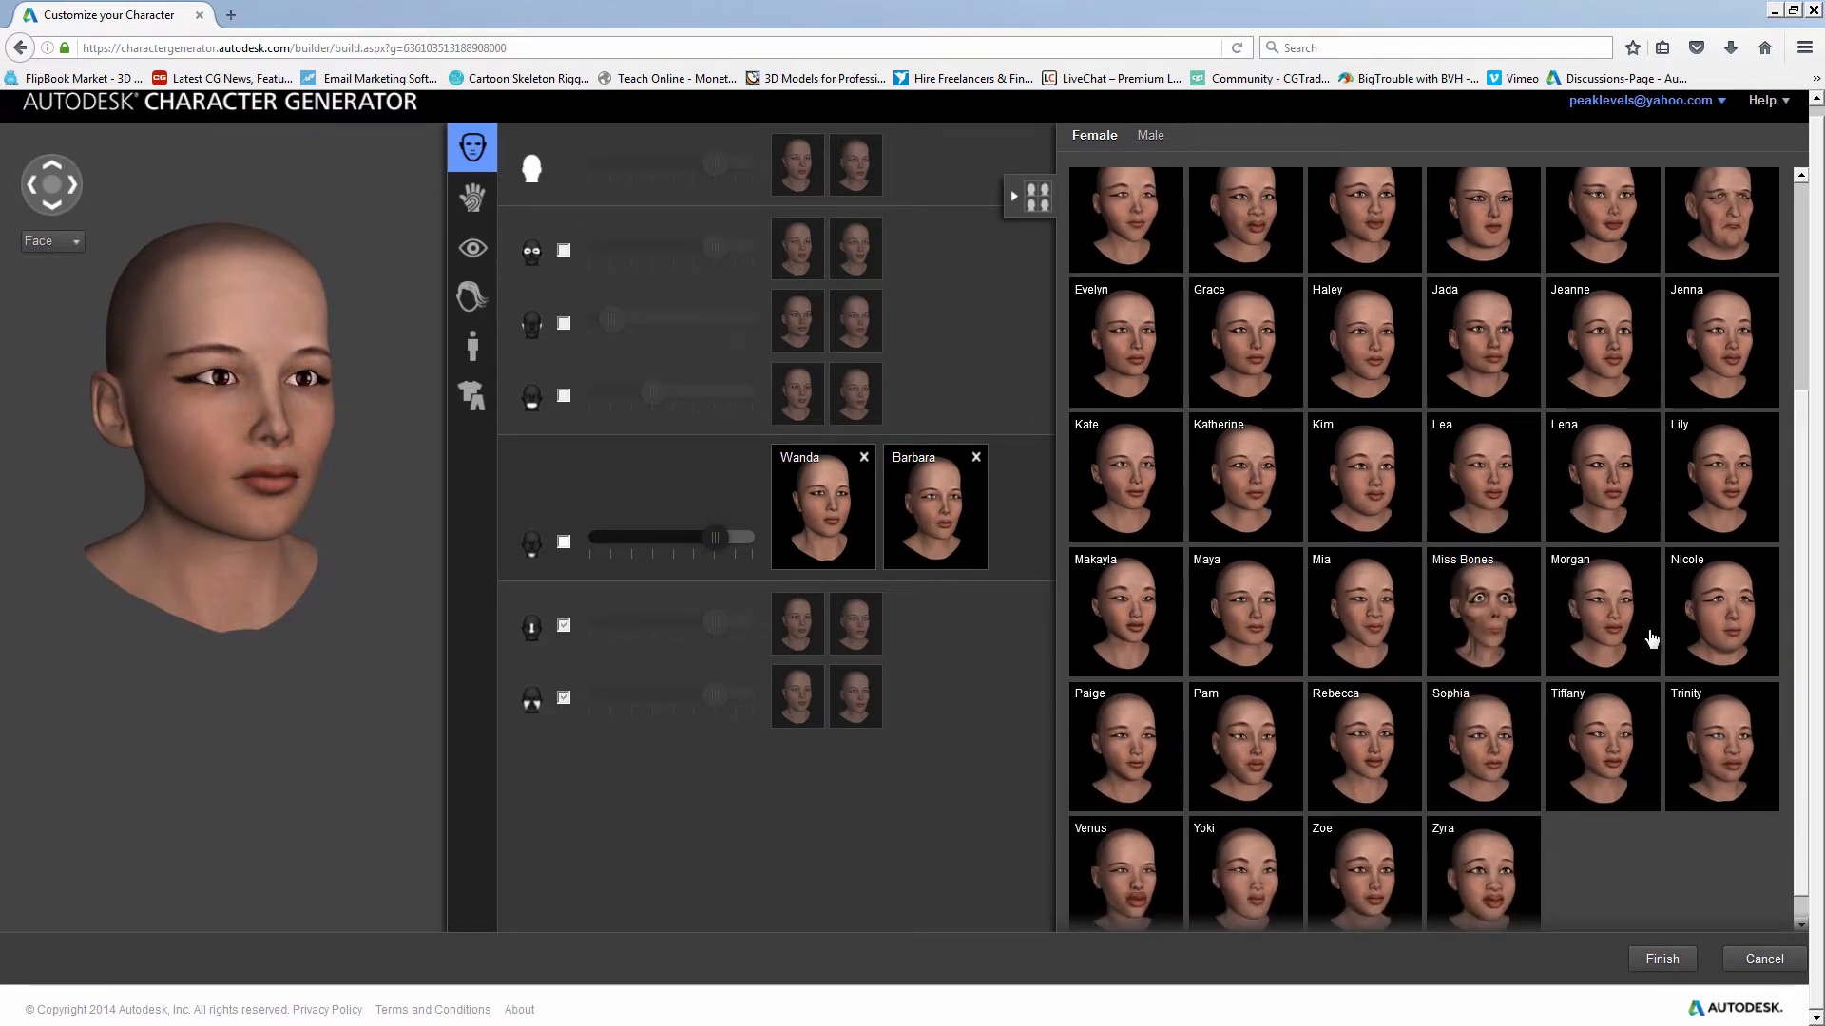
{"action": "mouse_move", "coordinate": [1722, 433]}
{"action": "scroll", "coordinate": [1728, 407], "scroll_direction": "up", "scroll_amount": 1}
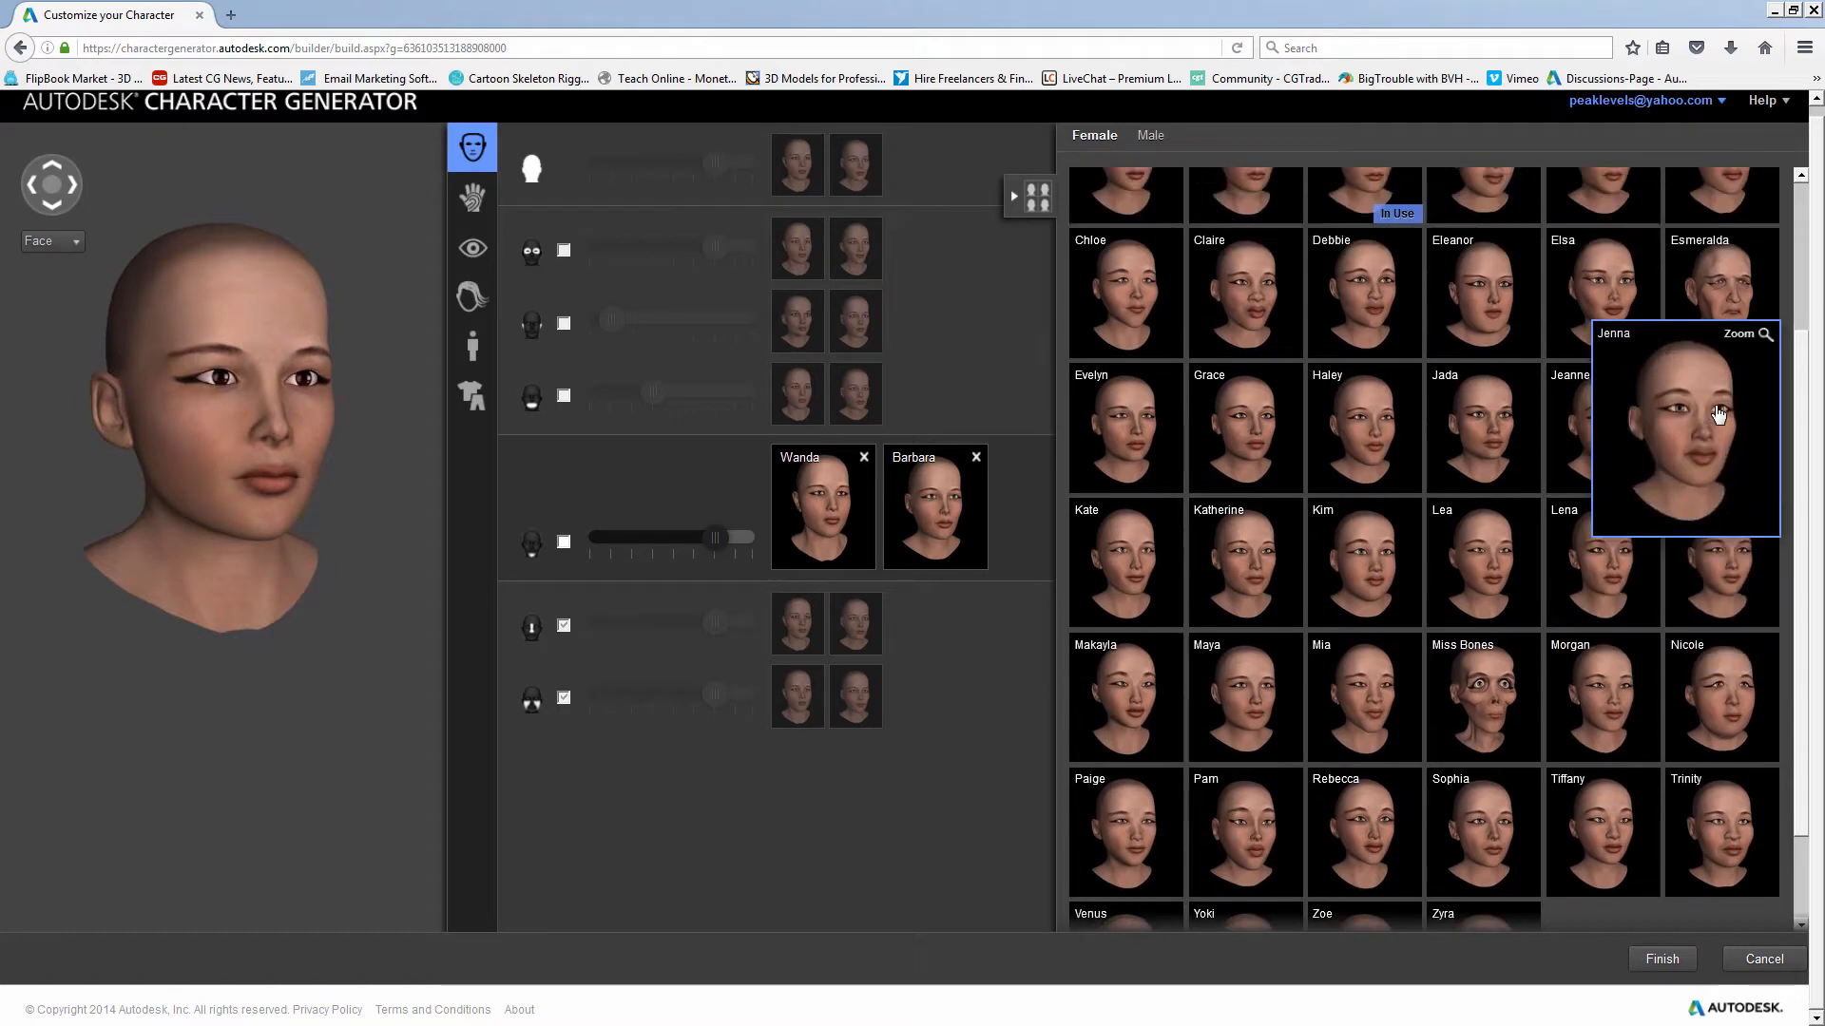
{"action": "mouse_move", "coordinate": [1722, 328]}
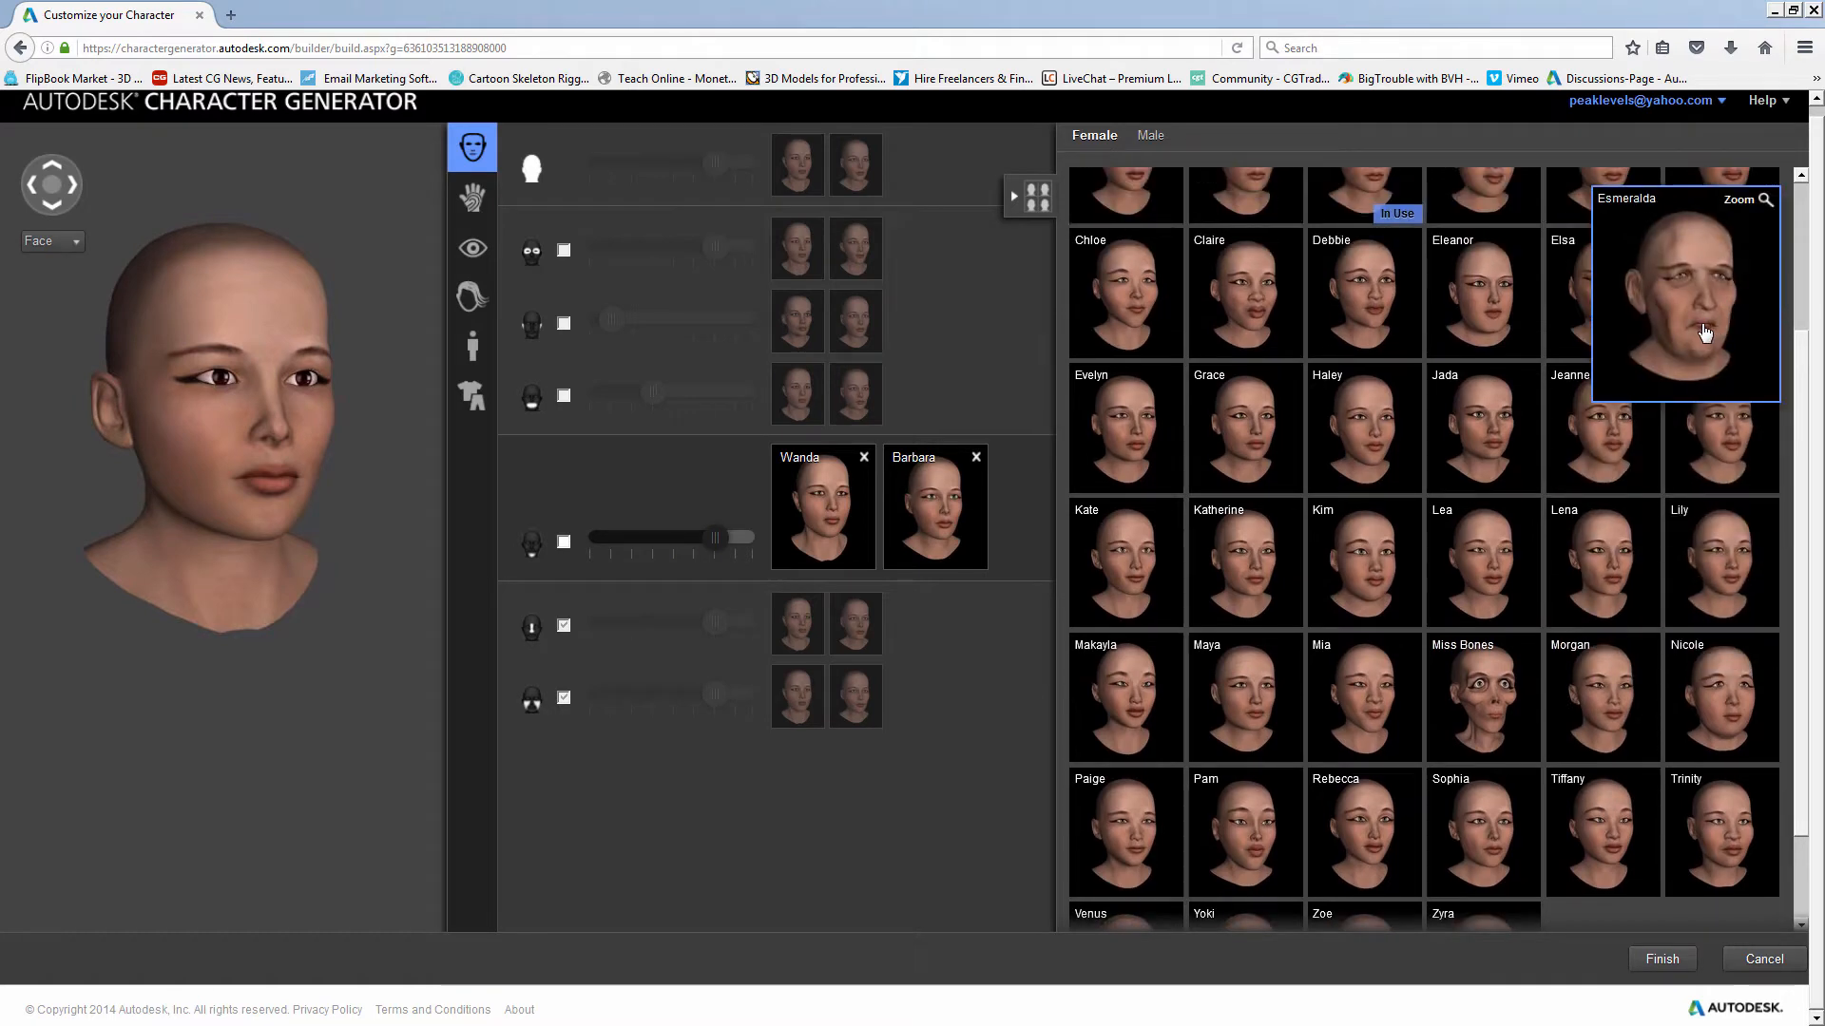
{"action": "scroll", "coordinate": [1704, 331], "scroll_direction": "up", "scroll_amount": 2}
{"action": "mouse_move", "coordinate": [1489, 342]}
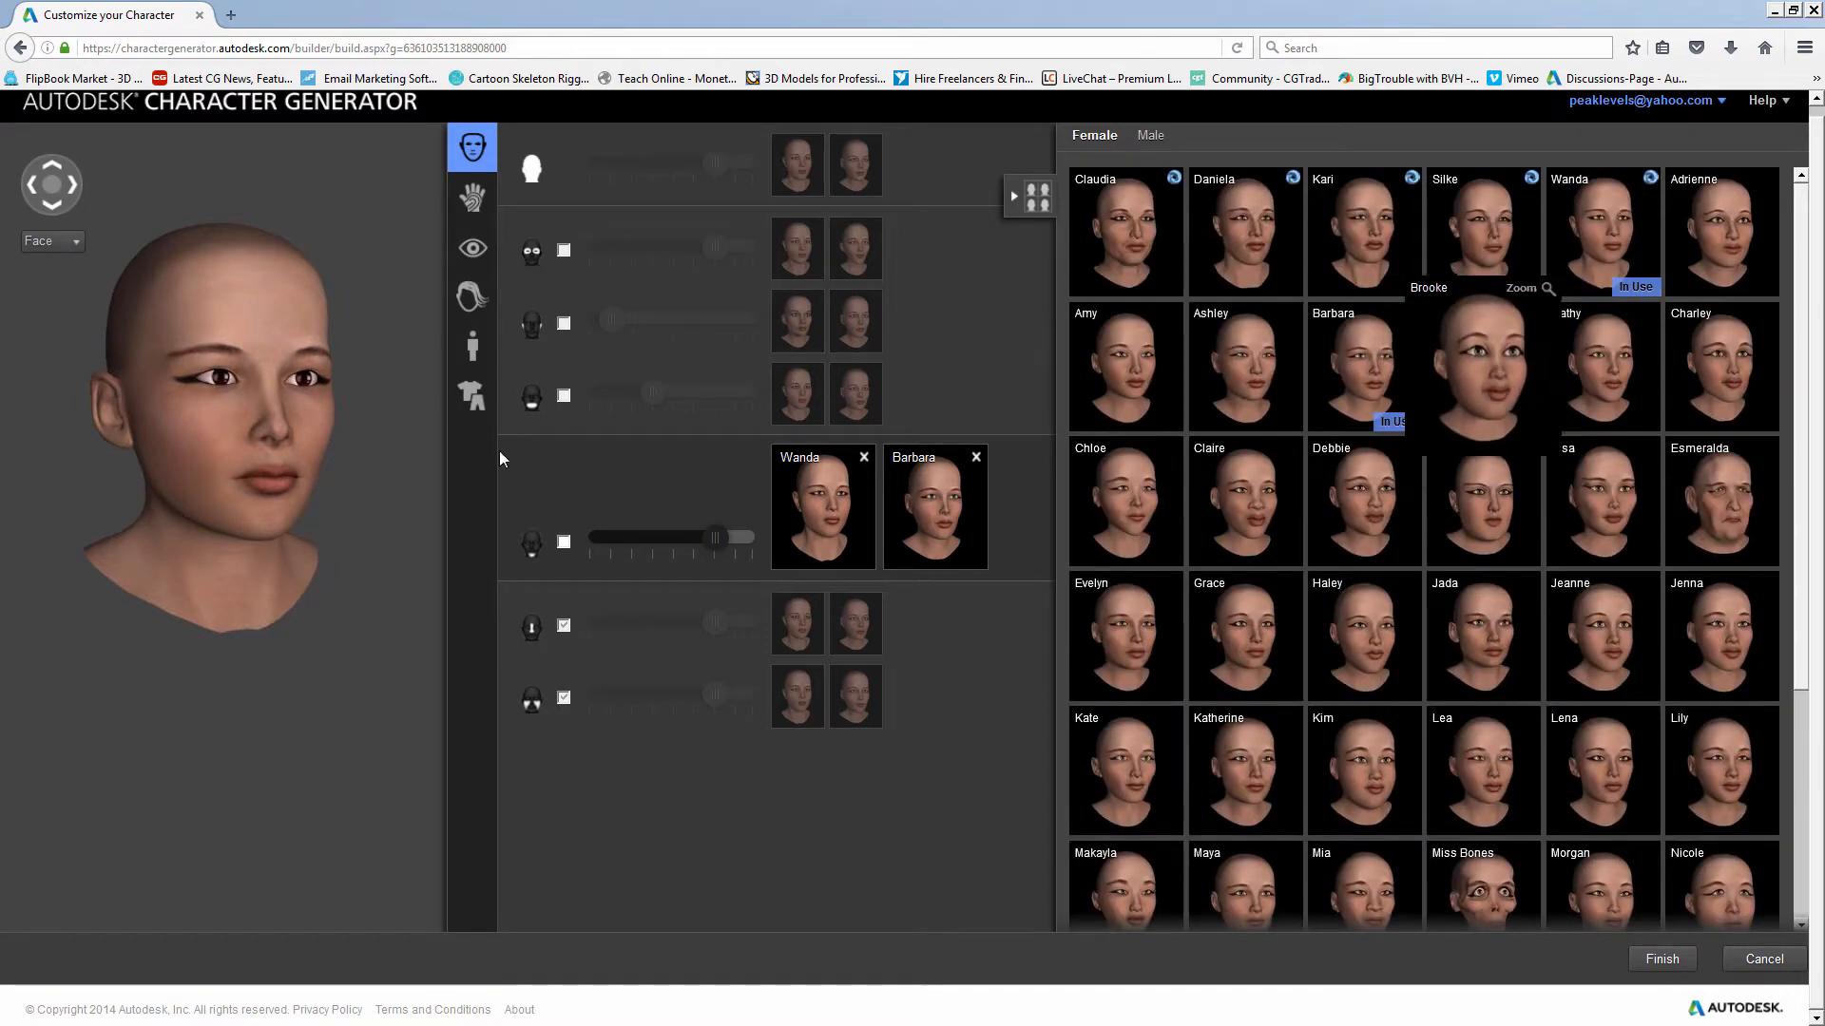
- Set Brooke as the second source face for the eyes and shift their blend slightly back toward Wanda
{"action": "left_click", "coordinate": [631, 267]}
{"action": "mouse_move", "coordinate": [1499, 368]}
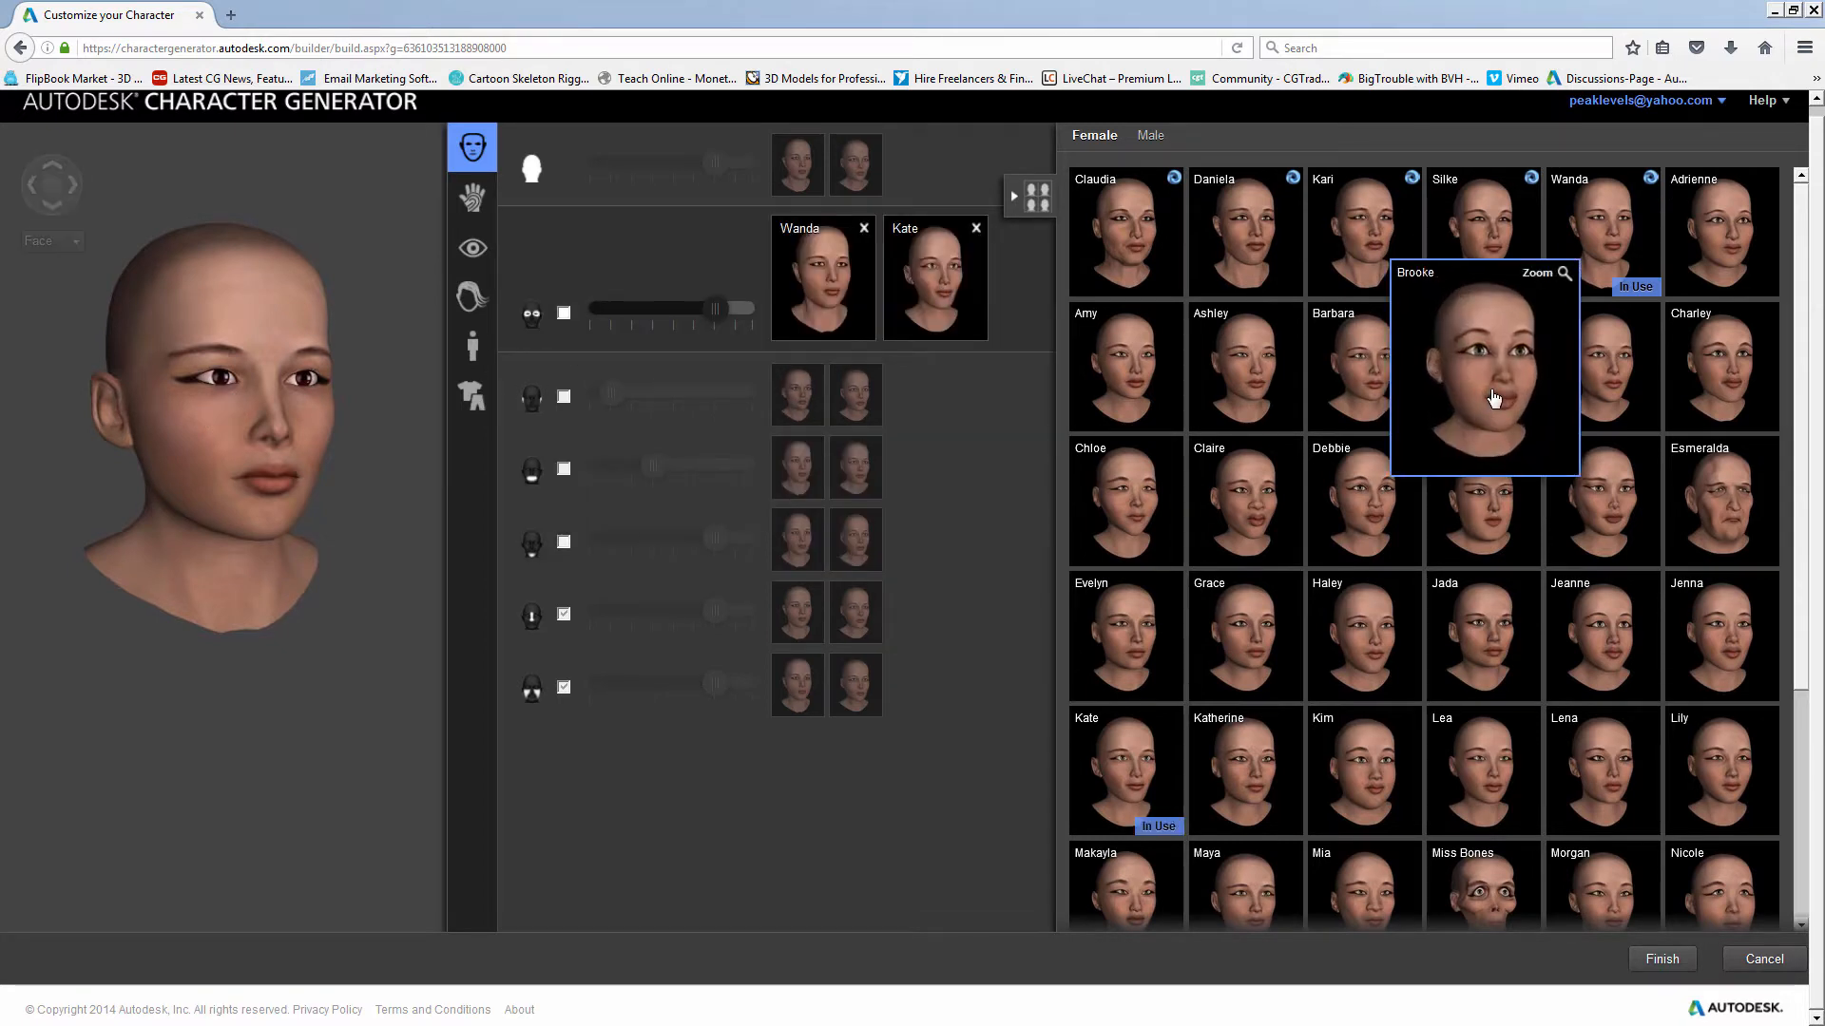
{"action": "left_click_drag", "start_coordinate": [1482, 373], "coordinate": [956, 278]}
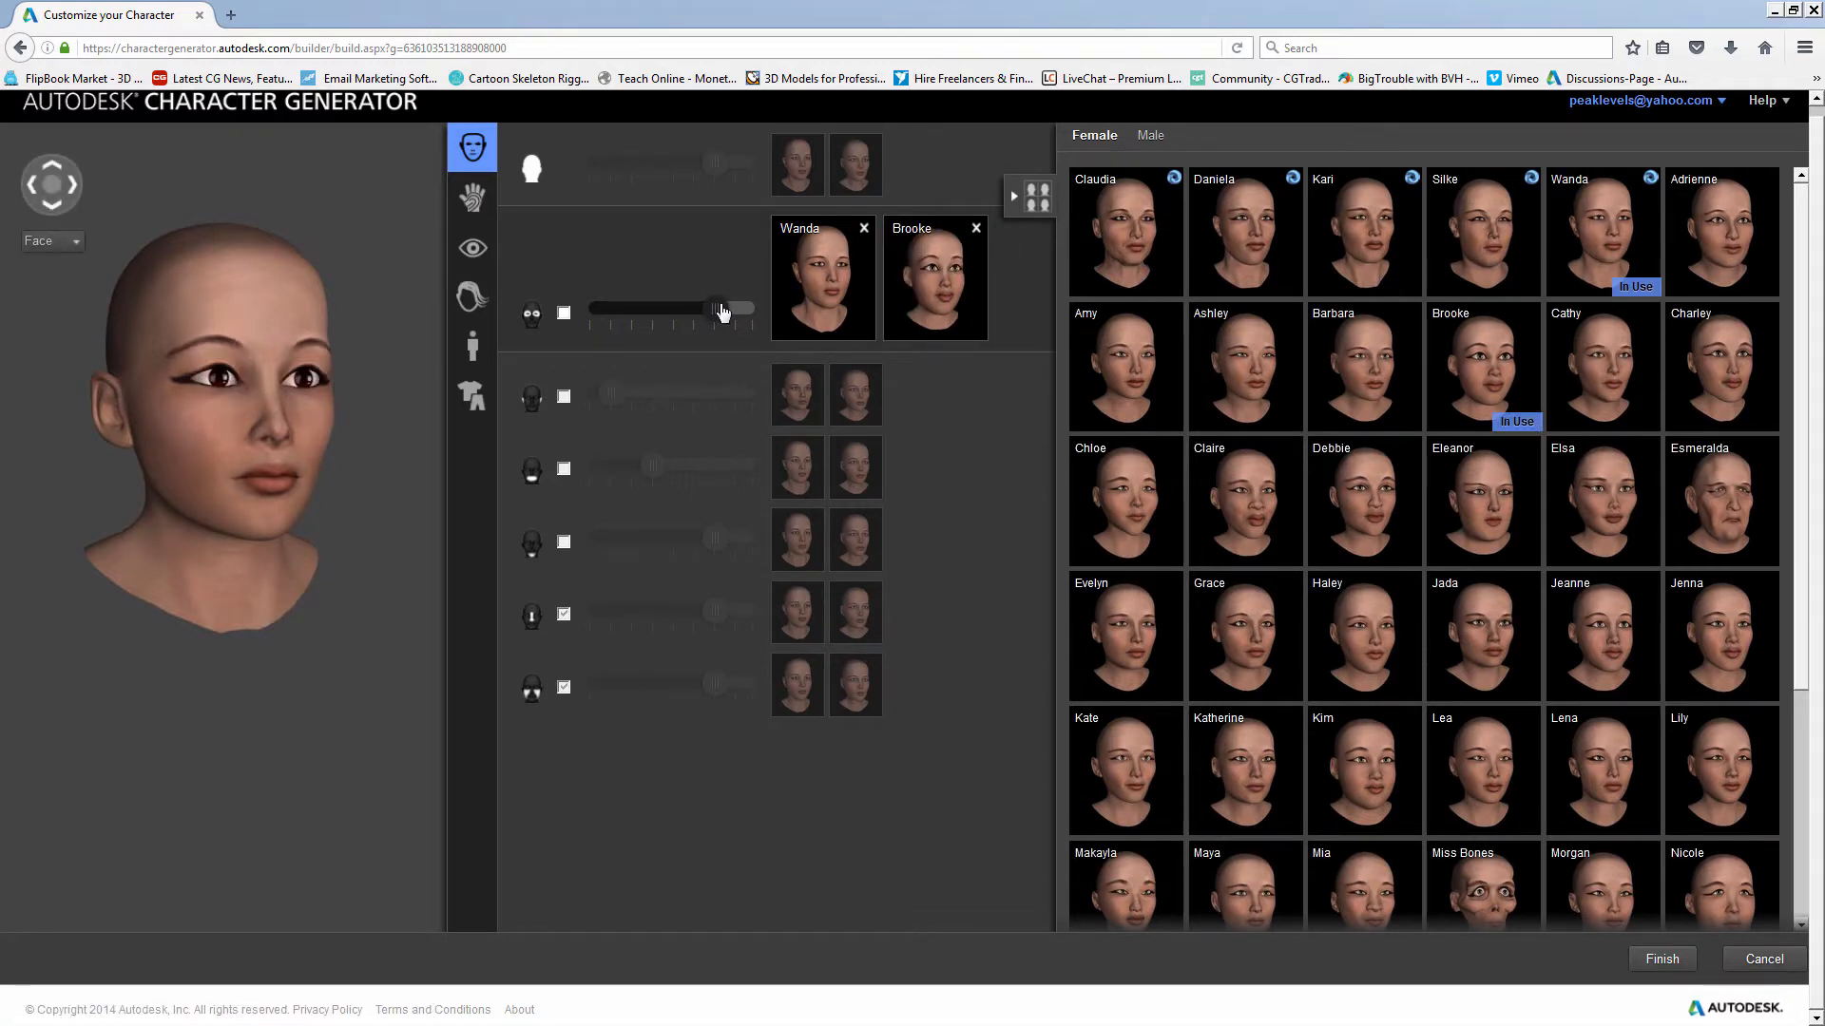
{"action": "mouse_move", "coordinate": [722, 312]}
{"action": "left_mouse_down"}
{"action": "mouse_move", "coordinate": [590, 310]}
{"action": "mouse_move", "coordinate": [756, 311]}
{"action": "mouse_move", "coordinate": [663, 307]}
{"action": "mouse_move", "coordinate": [706, 311]}
{"action": "left_mouse_up"}
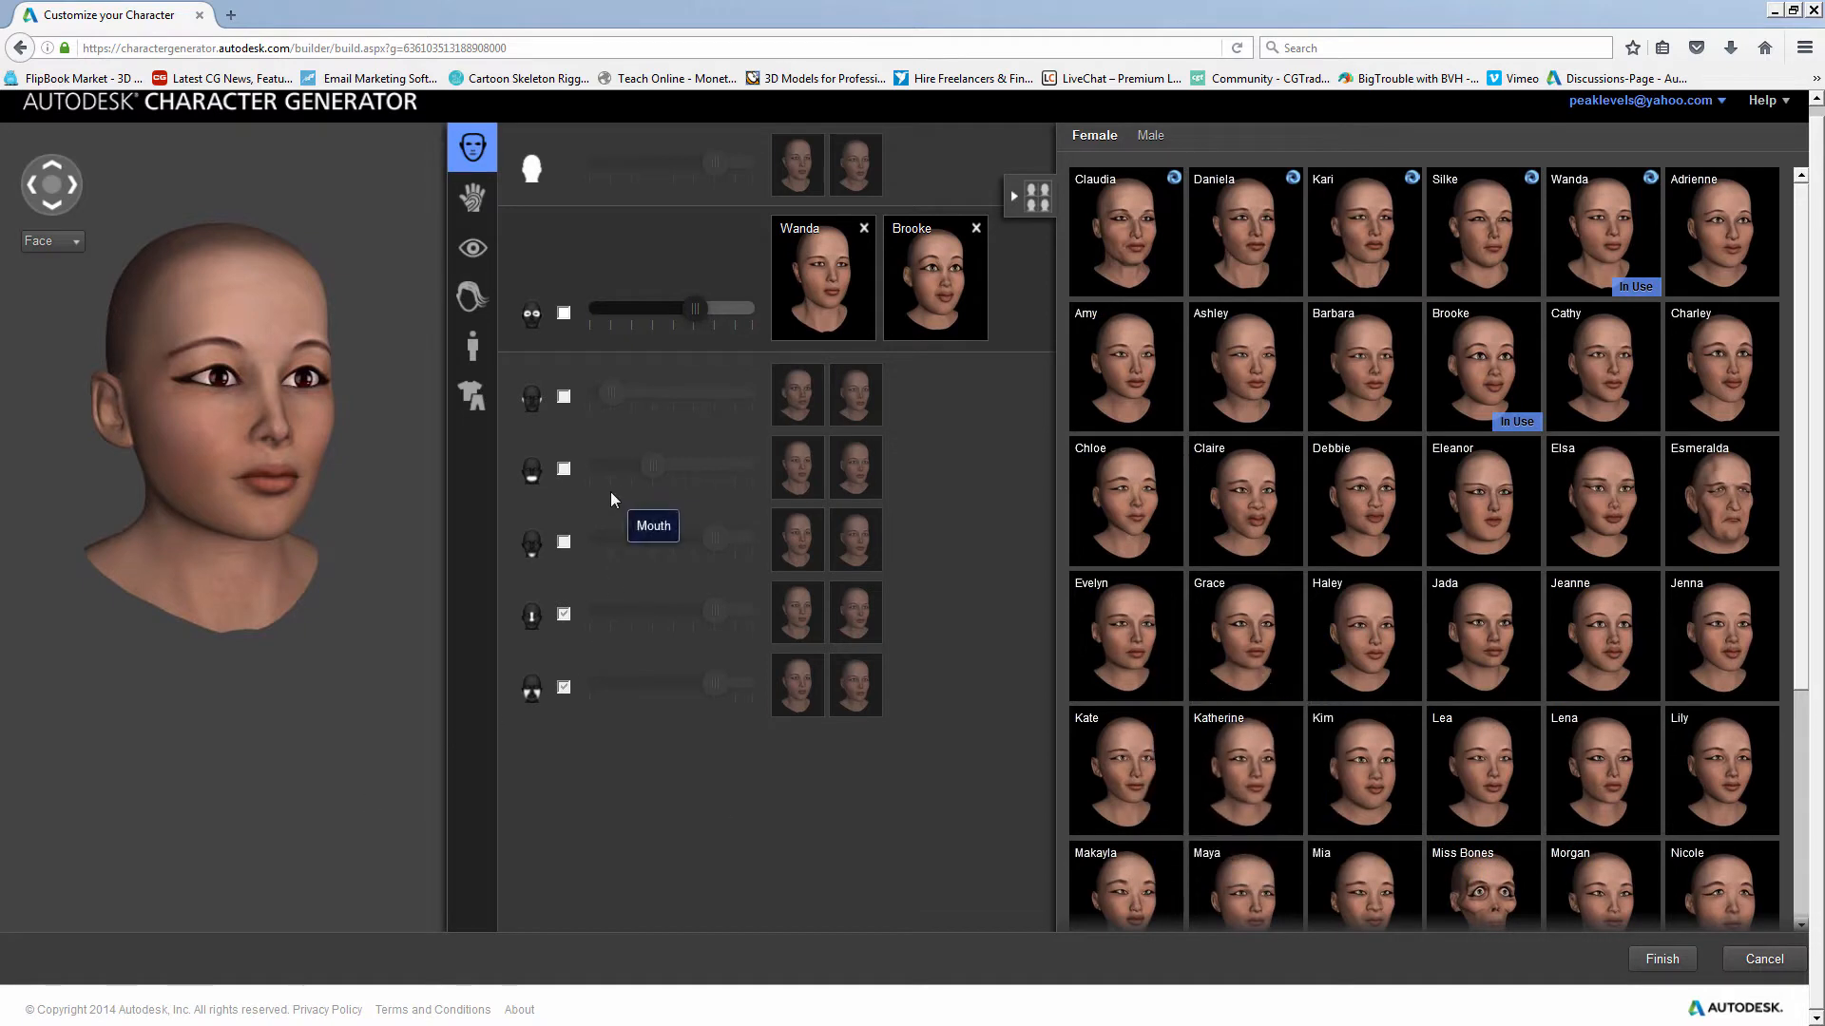
- Shift the chin blend further toward Barbara, and replace Wanda with Kate in the last facial feature, blended fully toward Kate
{"action": "left_click", "coordinate": [608, 532]}
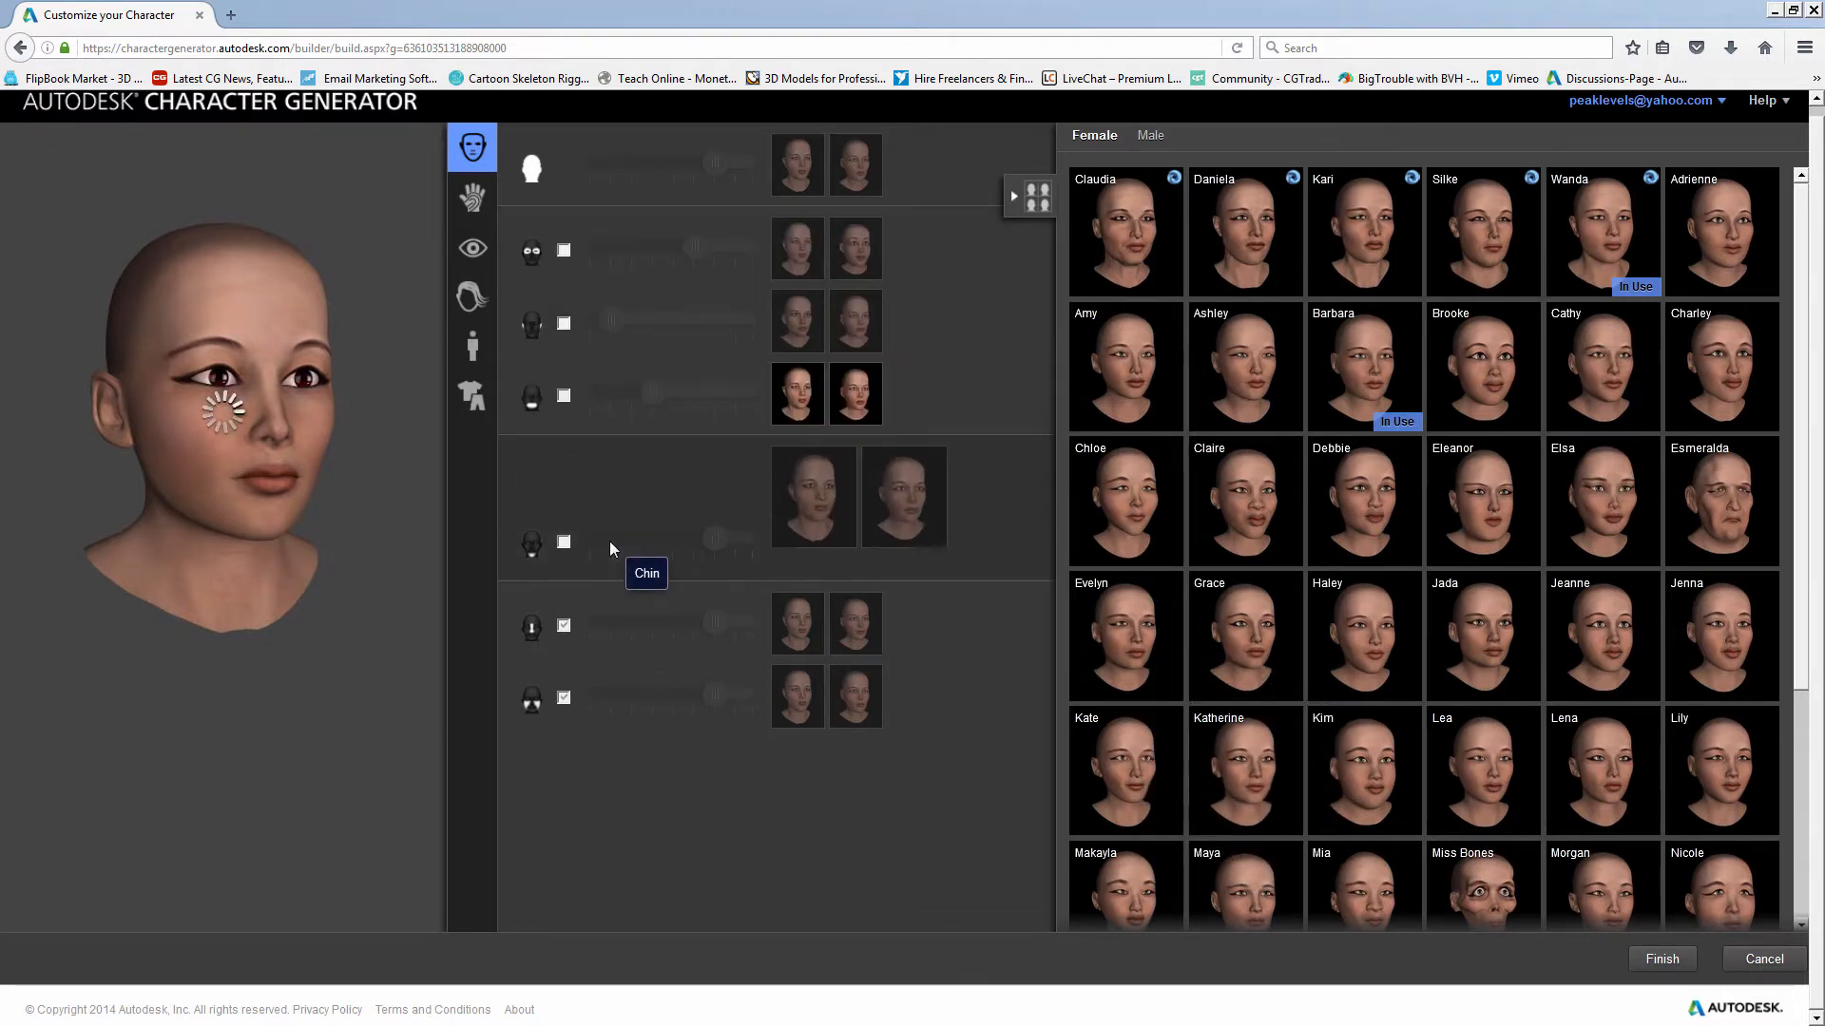
{"action": "left_click_drag", "start_coordinate": [1127, 772], "coordinate": [824, 642]}
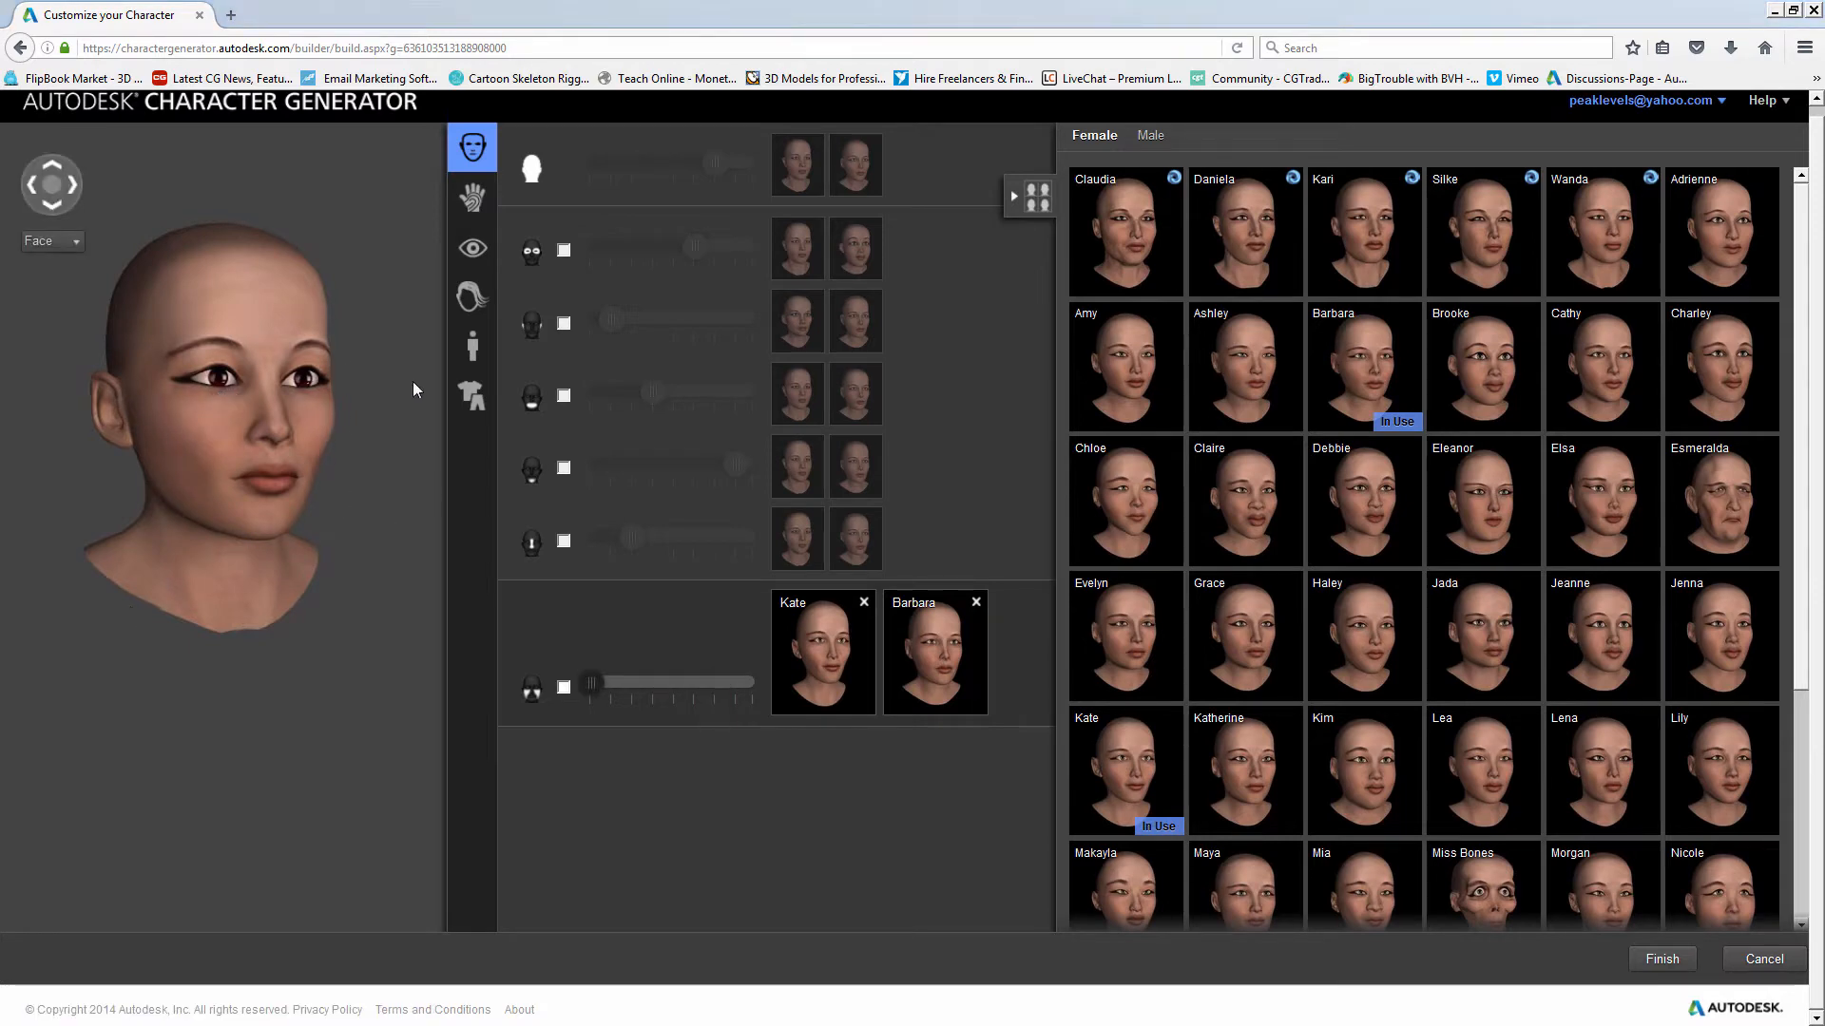
- Try the green reptilian skin and the zebra-striped skin on the character
{"action": "left_click", "coordinate": [472, 197]}
{"action": "mouse_move", "coordinate": [771, 637]}
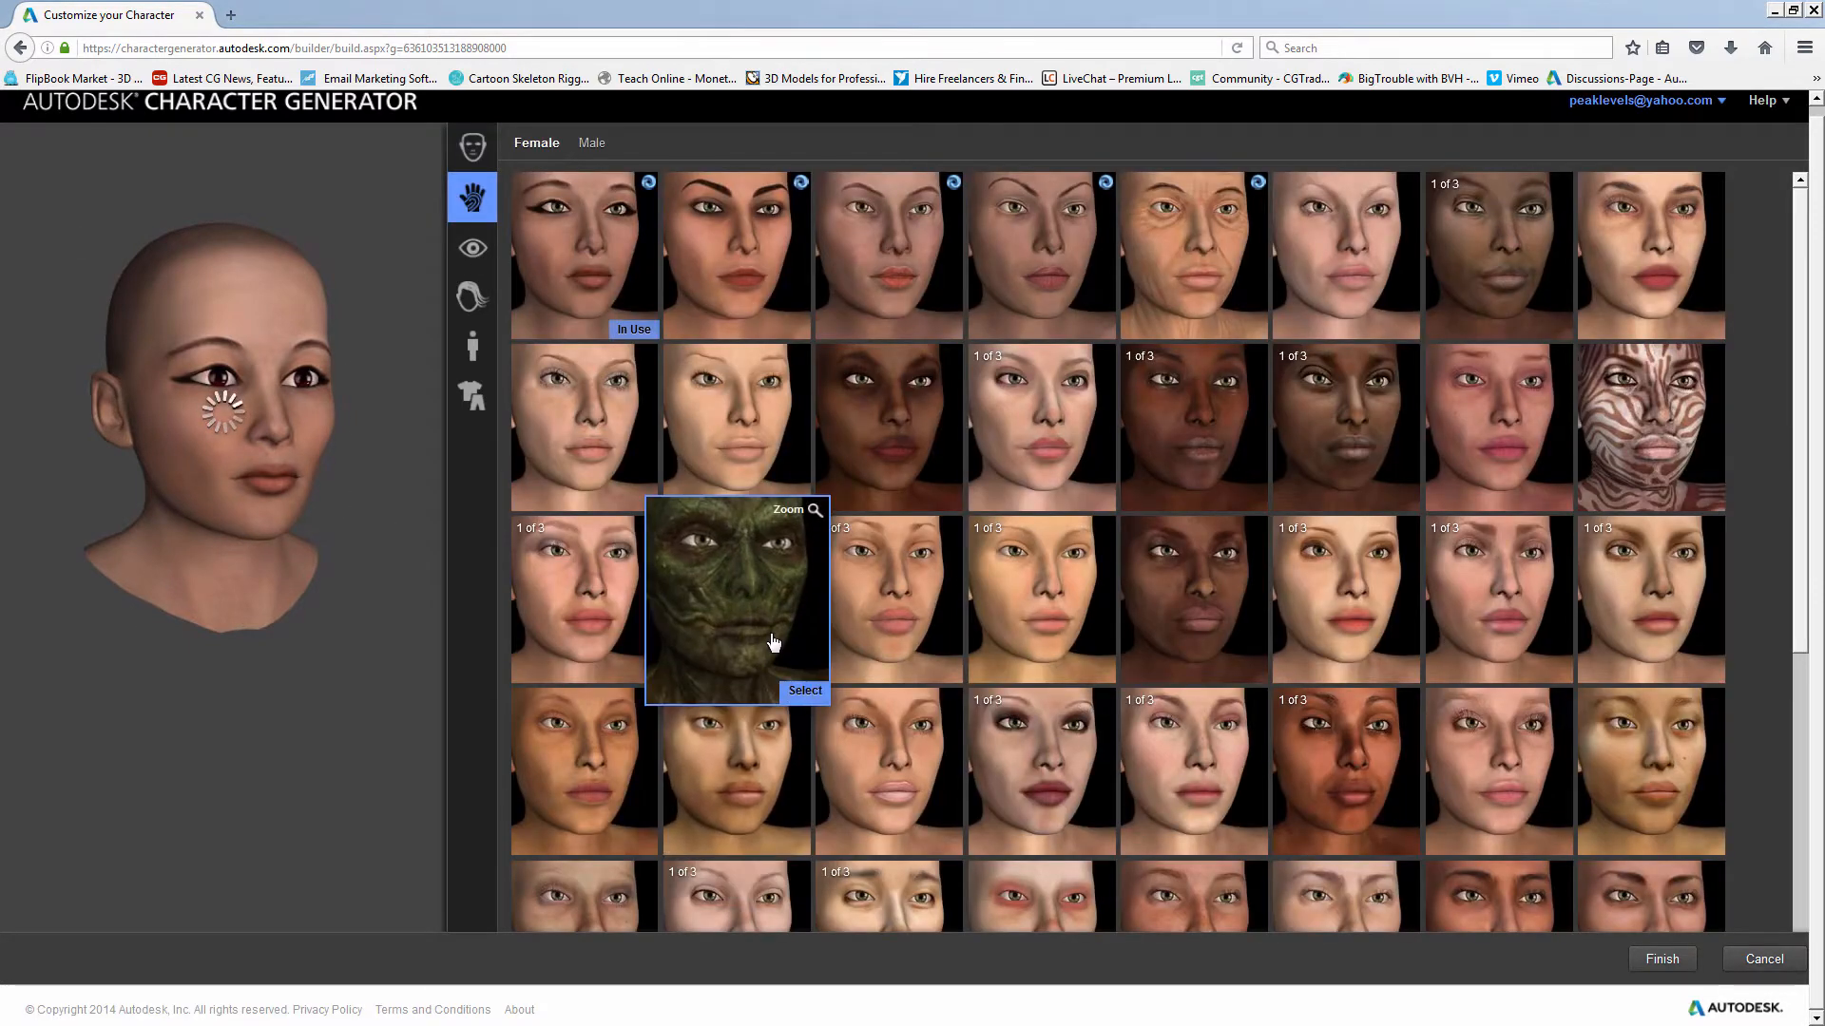
{"action": "left_click", "coordinate": [774, 634]}
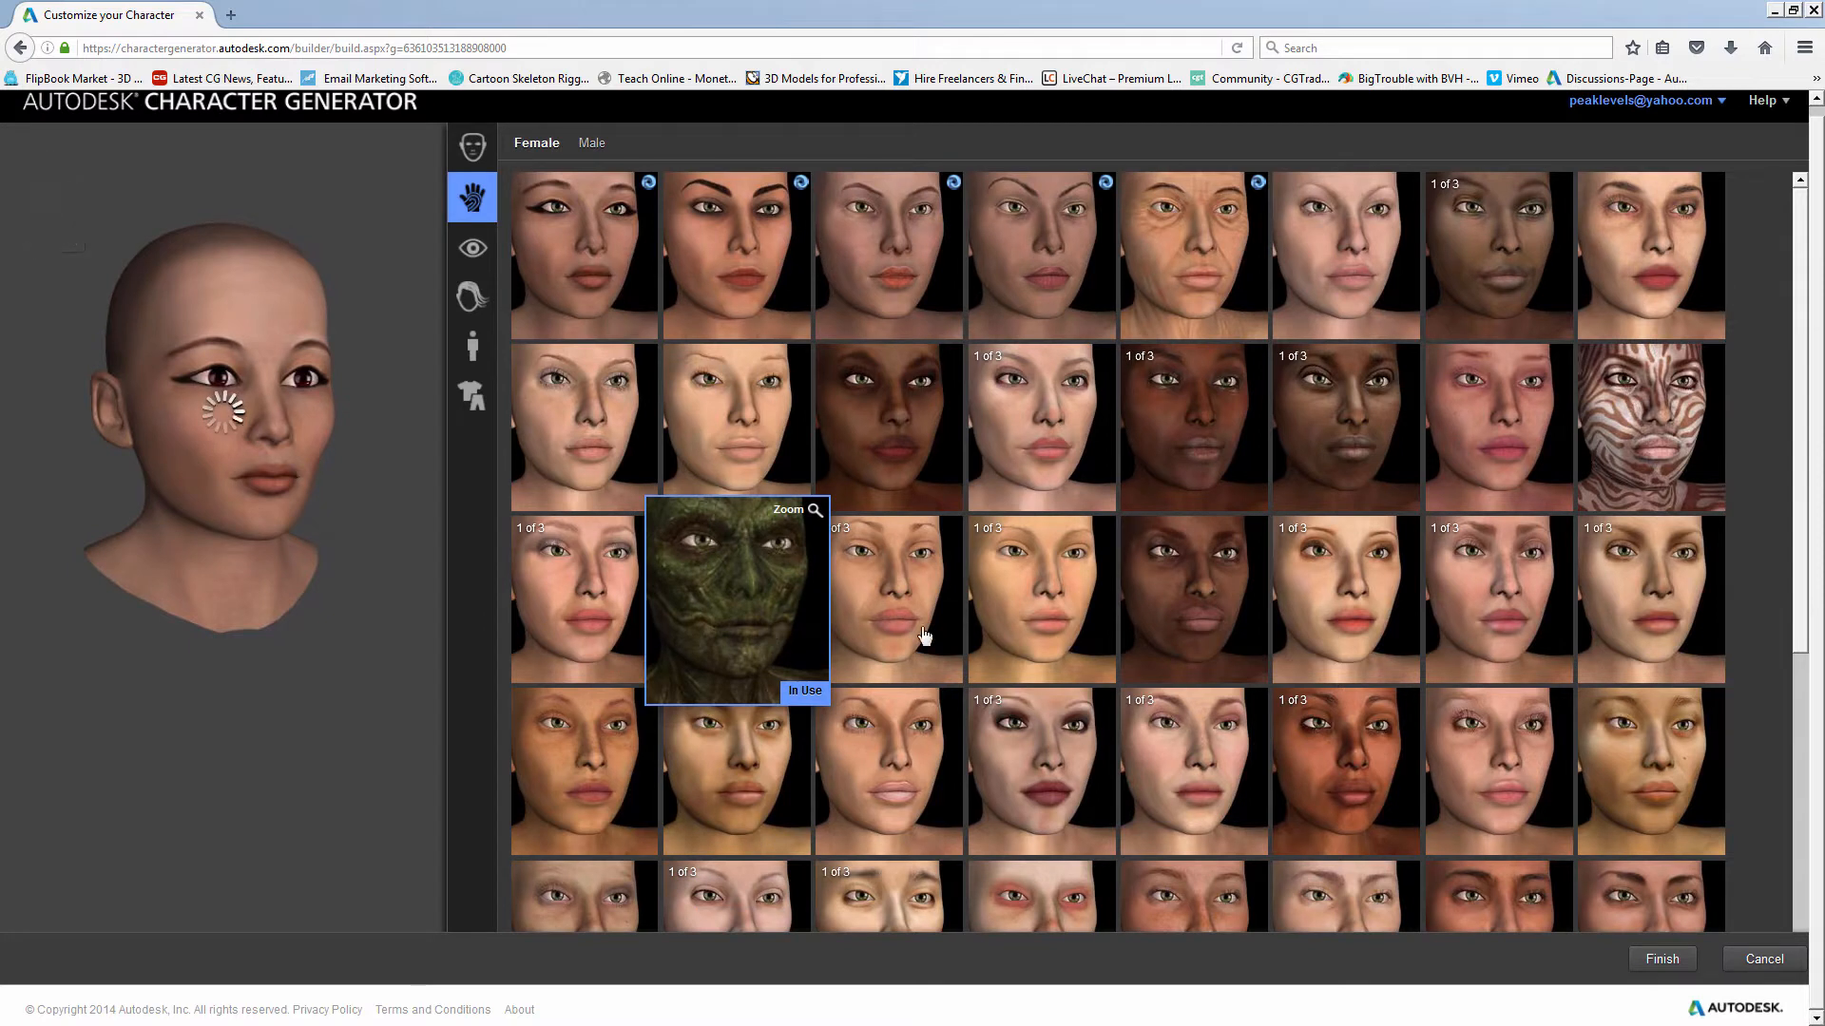
{"action": "mouse_move", "coordinate": [1673, 469]}
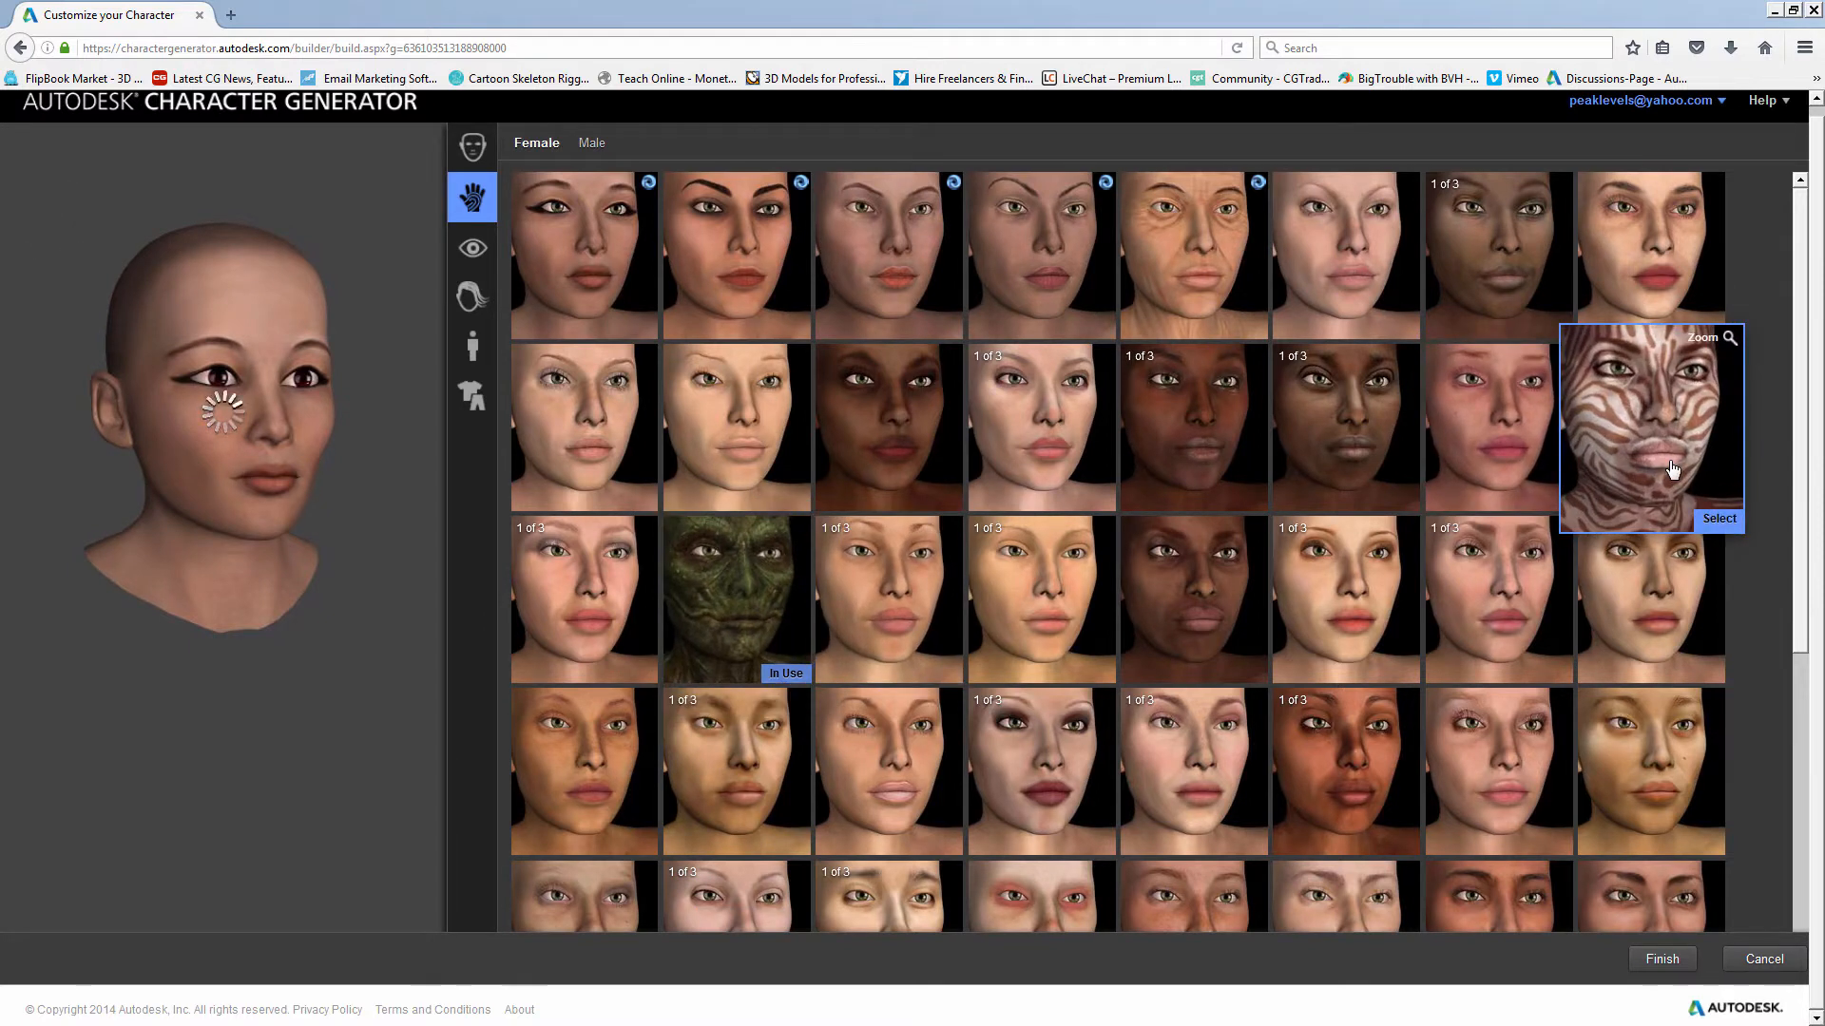
{"action": "left_click", "coordinate": [1644, 483]}
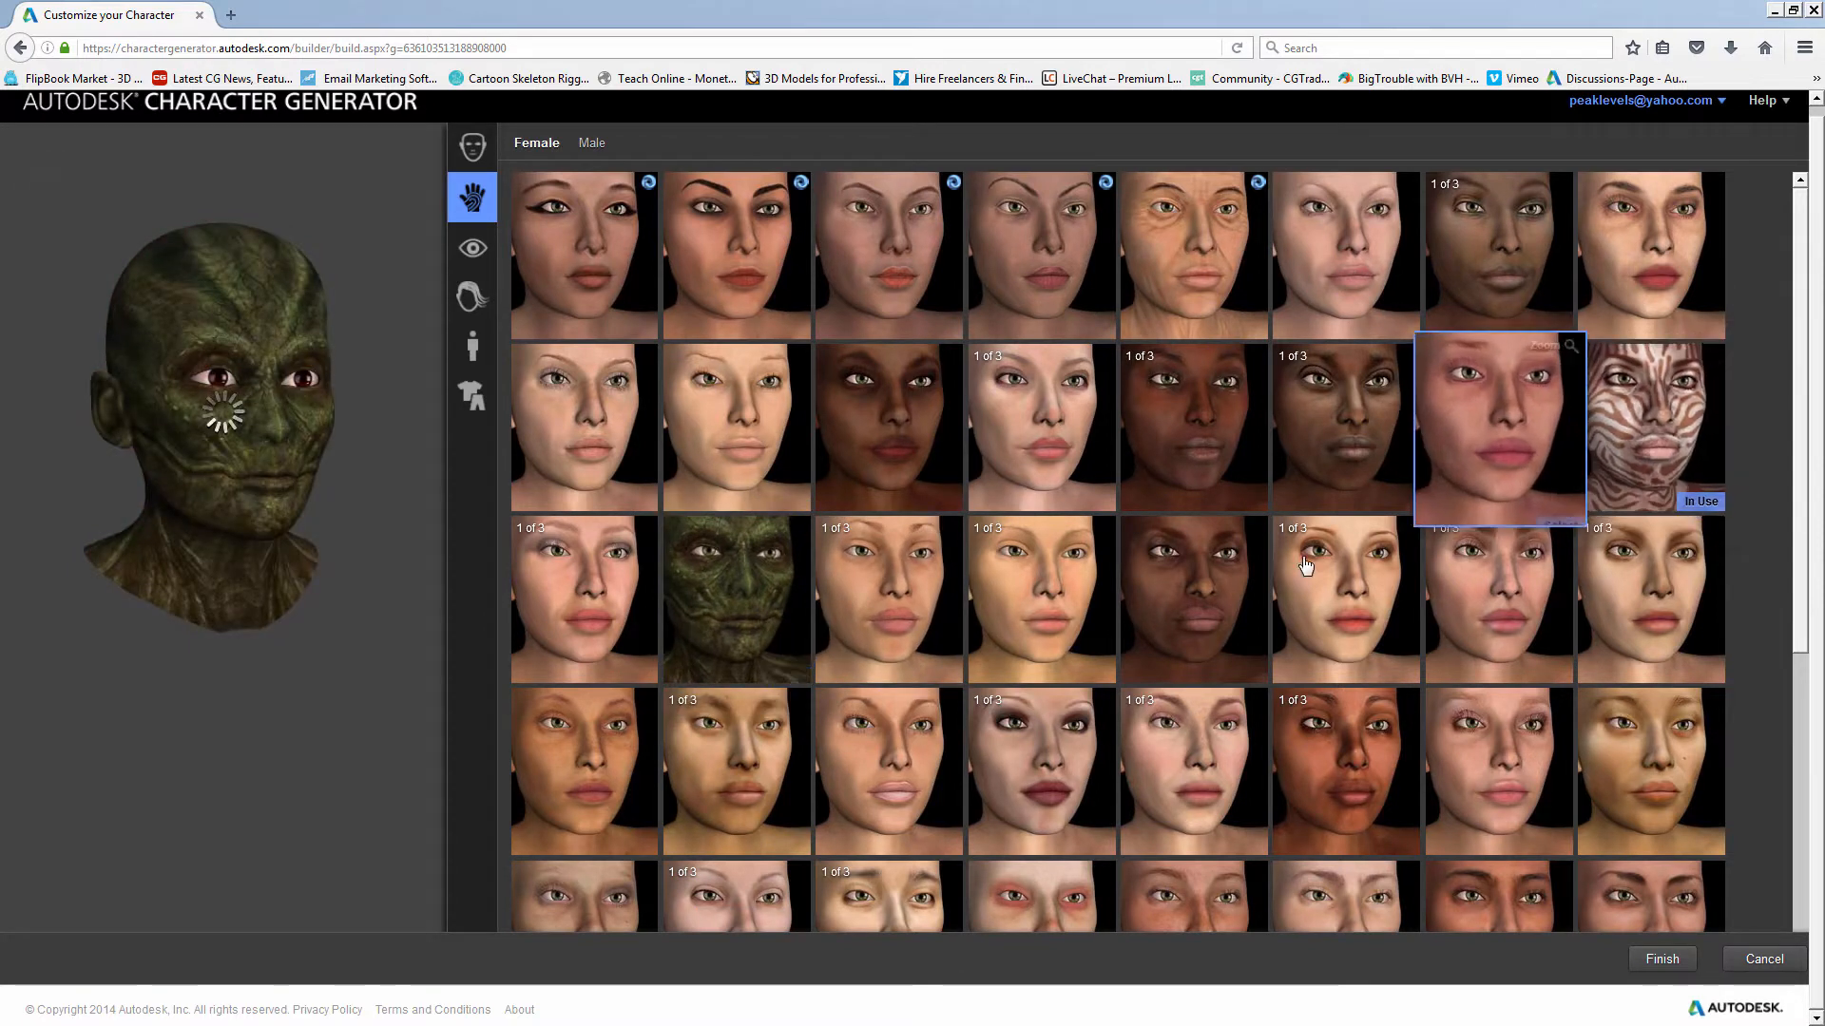
- Apply the white female skin with blackened eyes and dark, blood-dripping lips to the character
{"action": "scroll", "coordinate": [1015, 514], "scroll_direction": "down", "scroll_amount": 5}
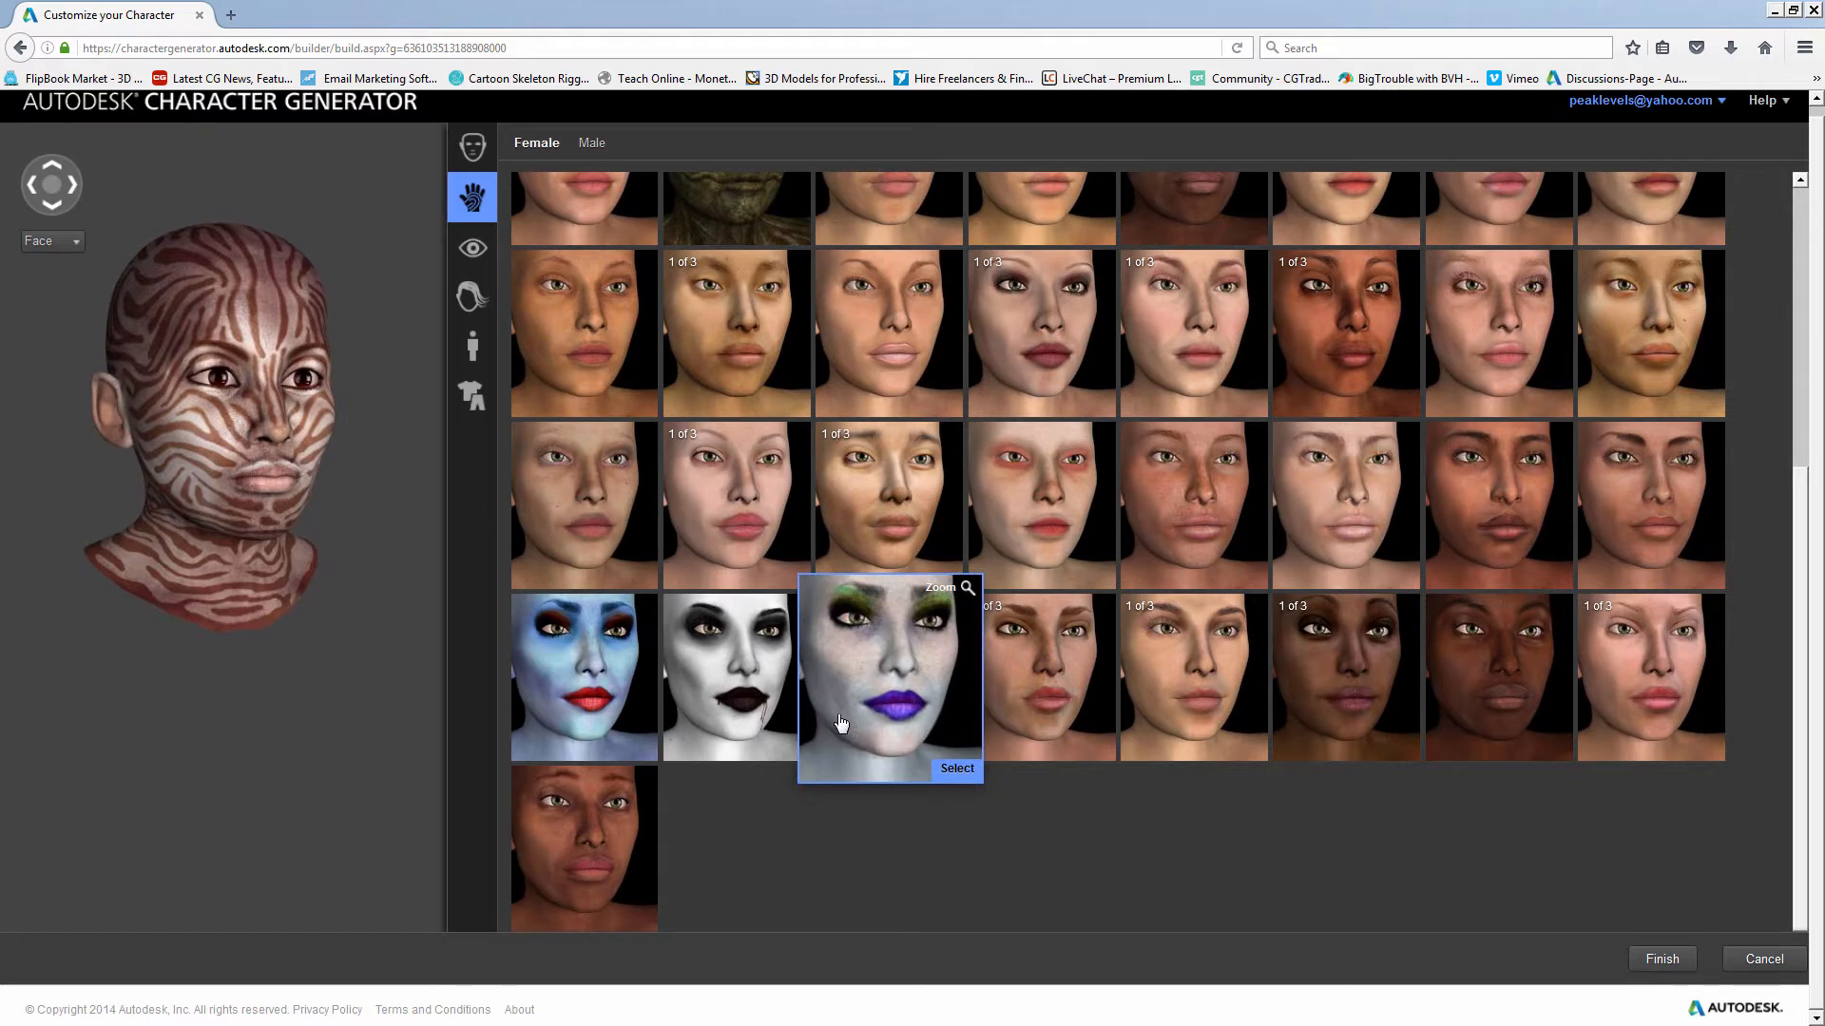
{"action": "left_click", "coordinate": [732, 680]}
{"action": "scroll", "coordinate": [617, 722], "scroll_direction": "up", "scroll_amount": 5}
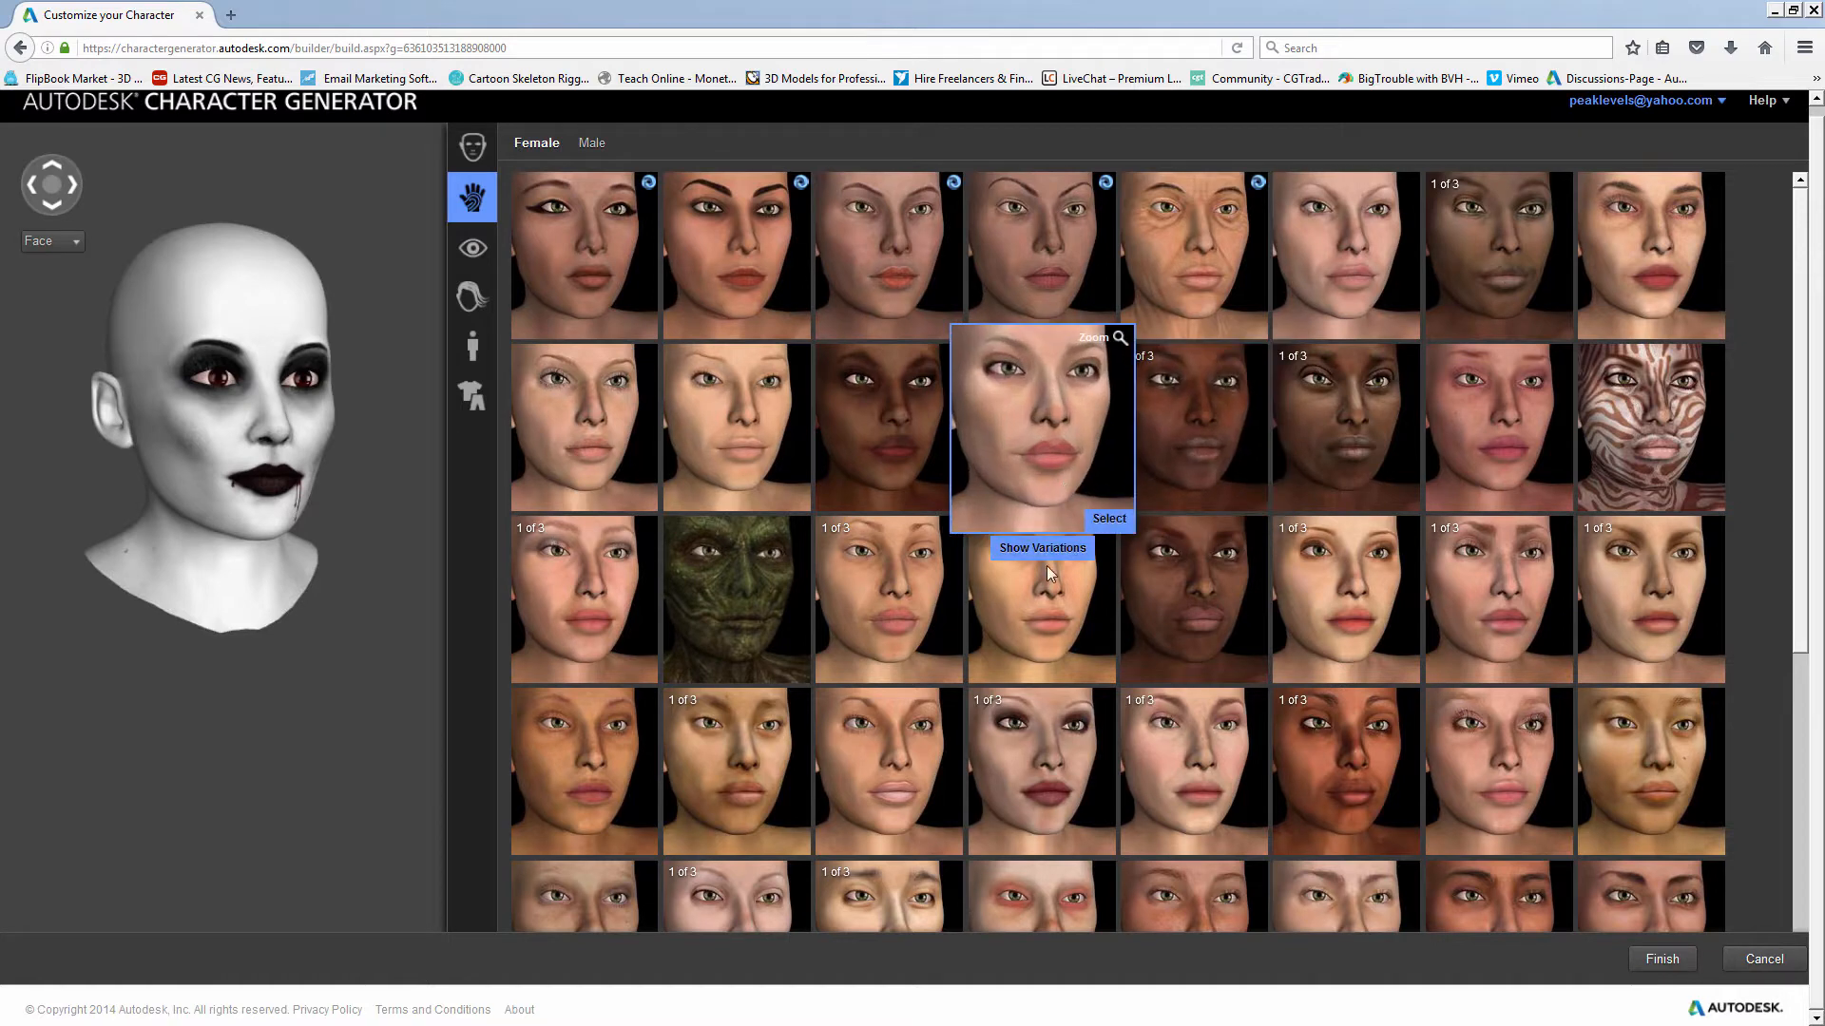
- Try the fair skin's red-lipped variation with dark eye makeup, the pale browless skin, and the smoky-eyed skin with dark red lips
{"action": "left_click", "coordinate": [1047, 453]}
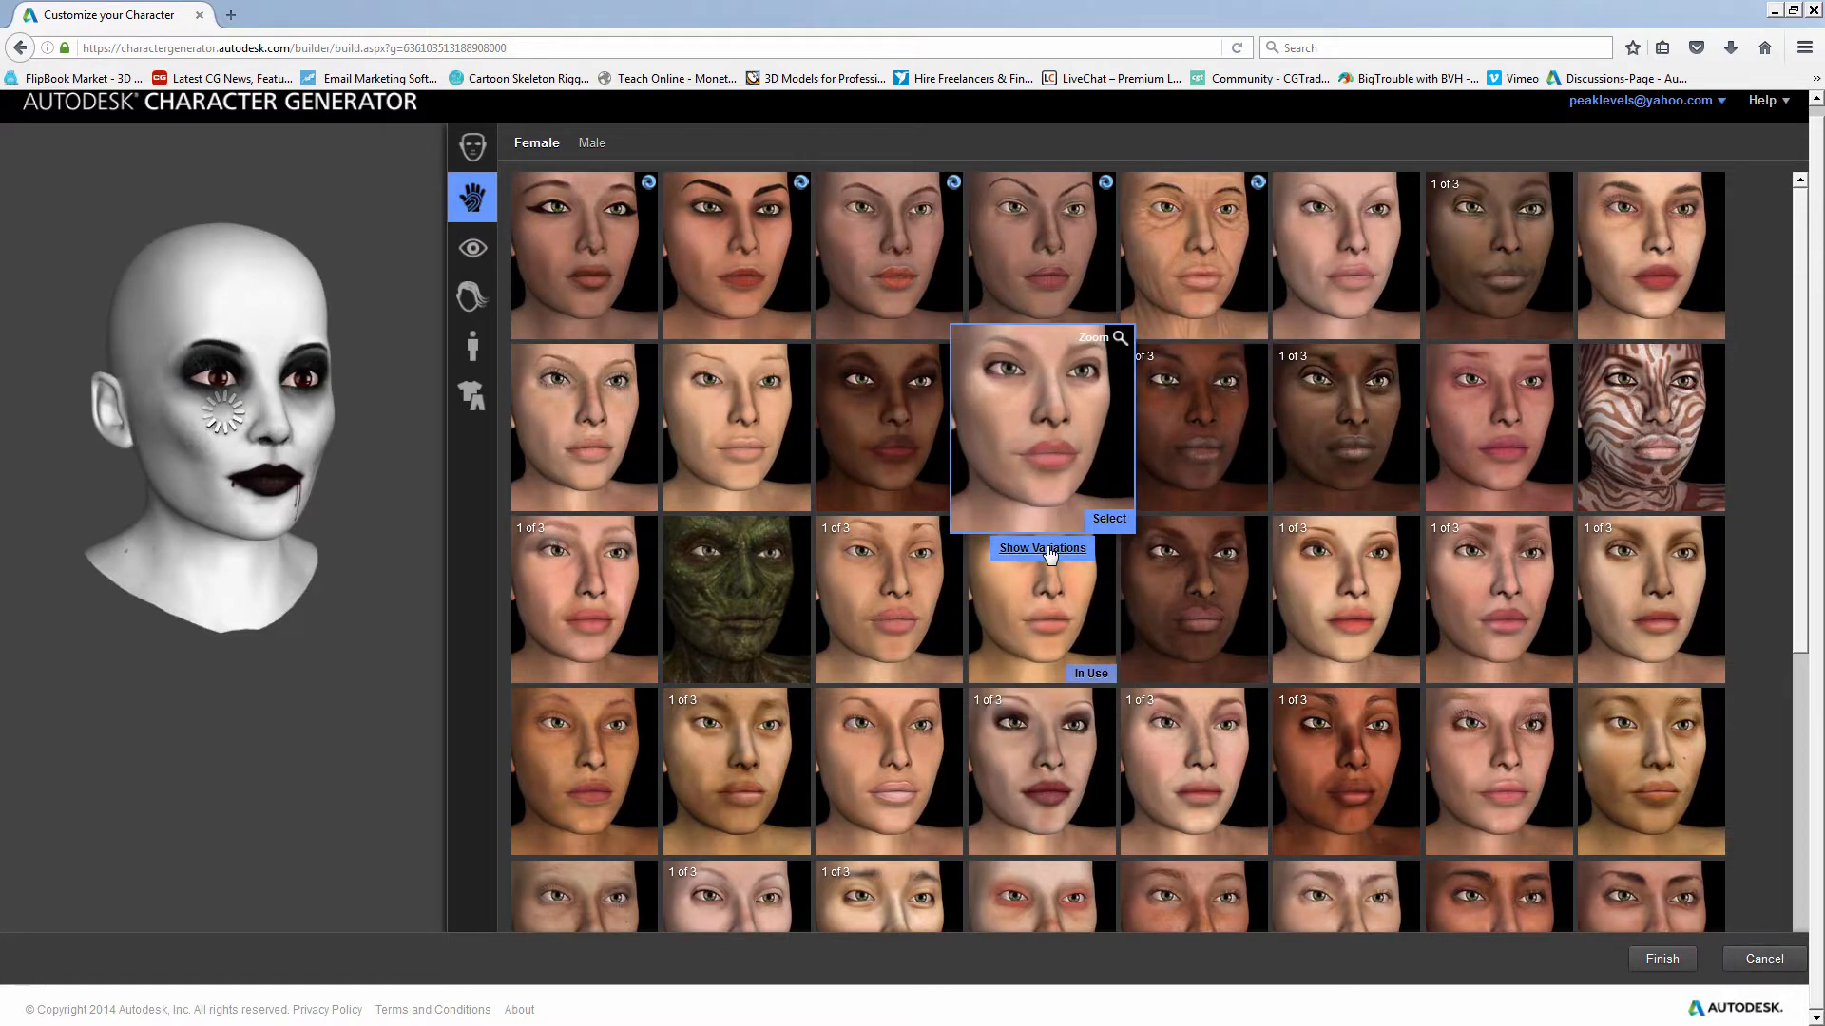
{"action": "left_click", "coordinate": [1043, 548]}
{"action": "left_click", "coordinate": [1307, 583]}
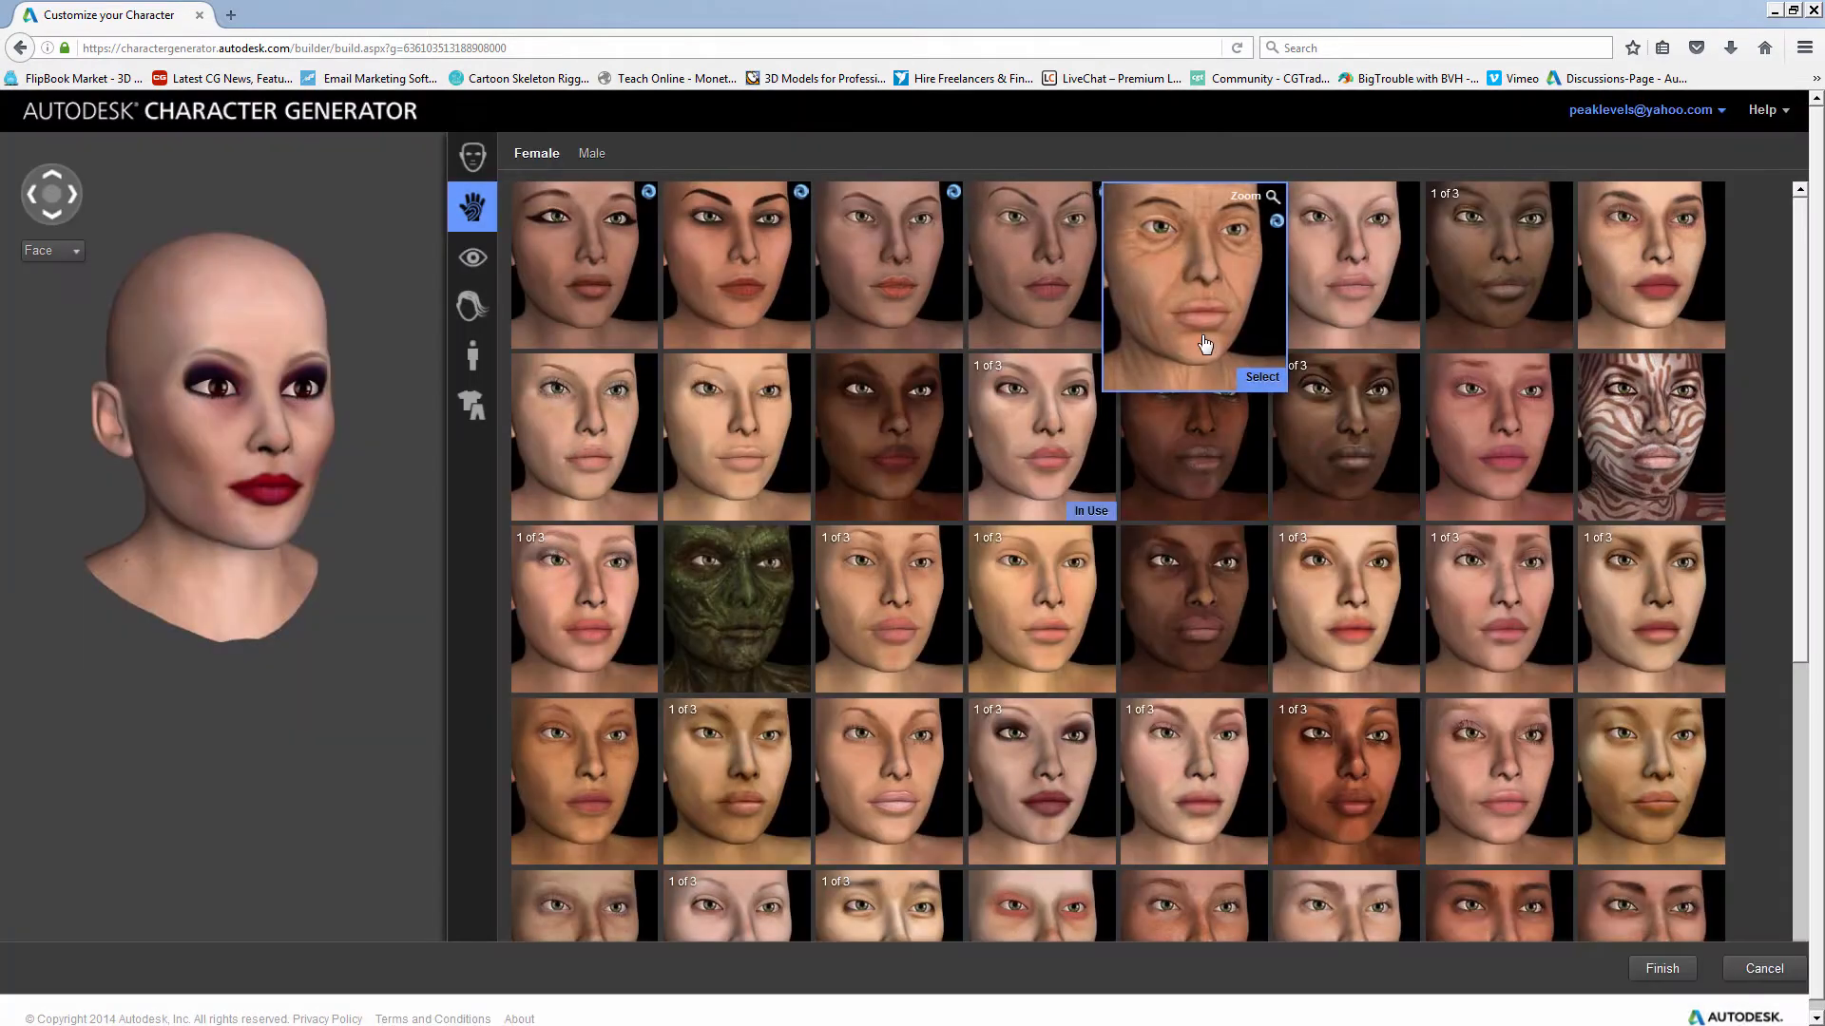
{"action": "left_click", "coordinate": [1262, 378]}
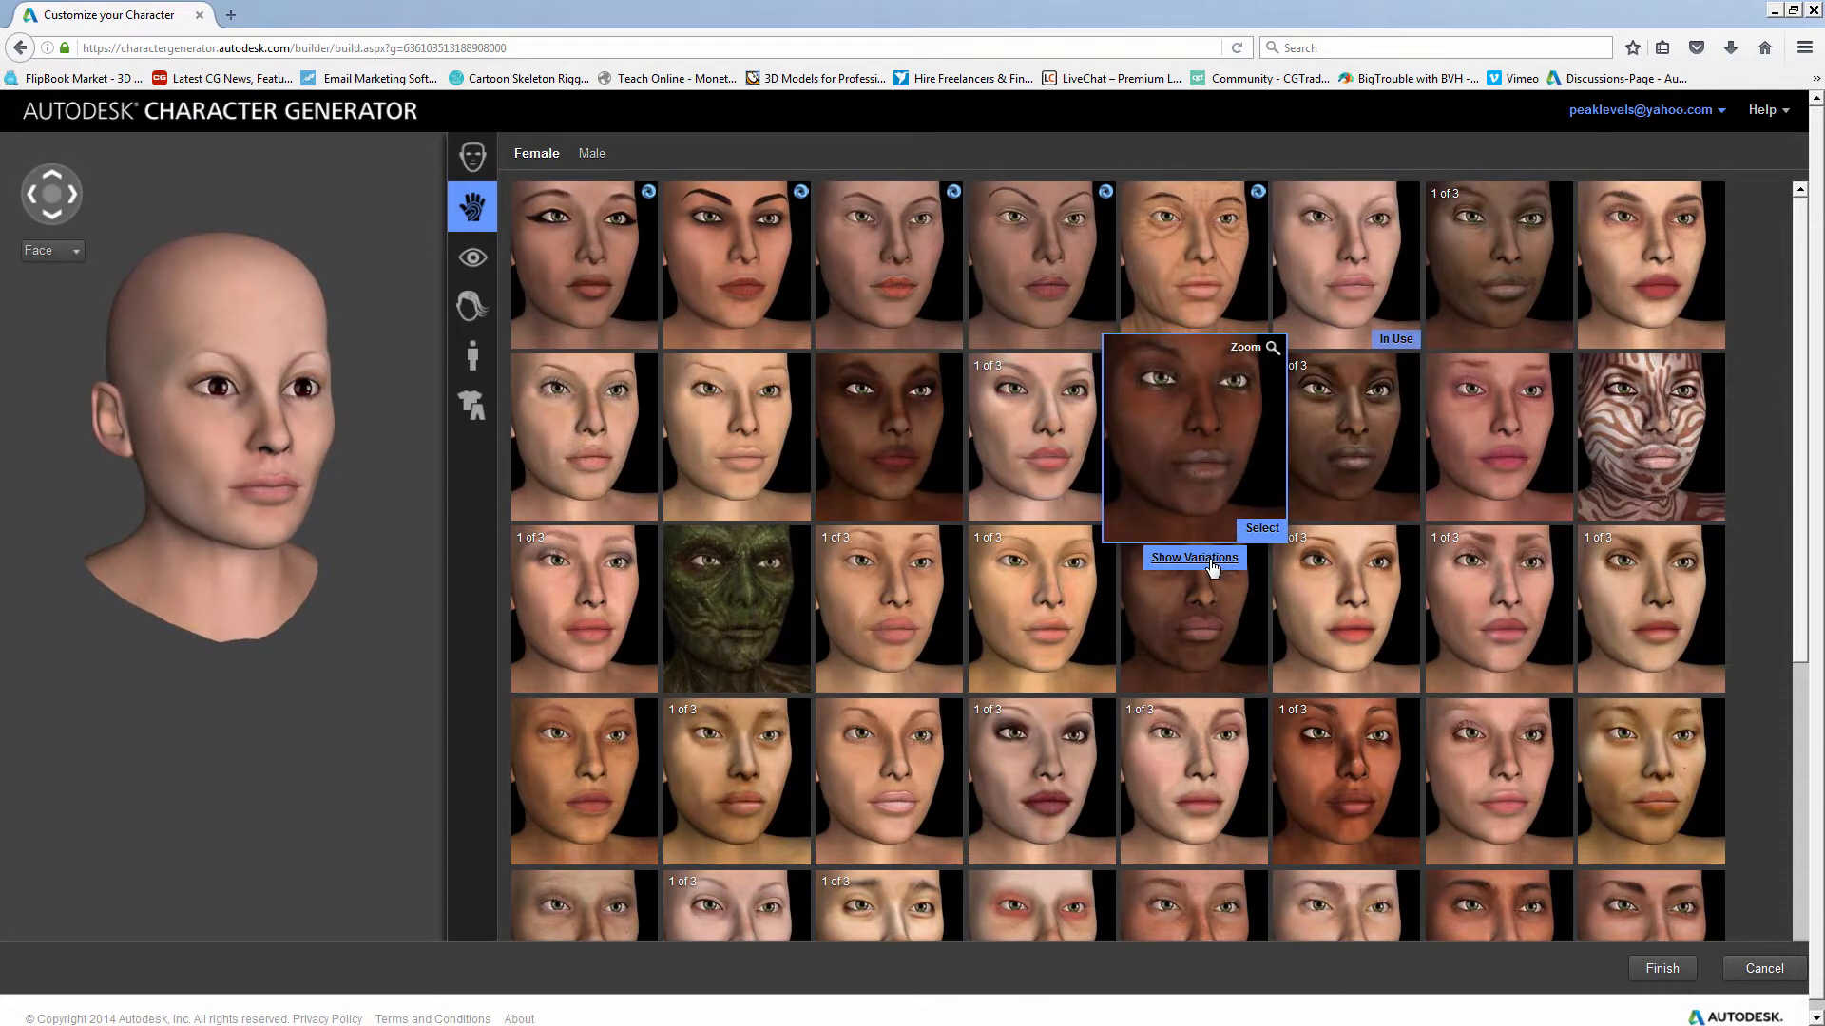
{"action": "left_click_drag", "start_coordinate": [1211, 567], "coordinate": [306, 265]}
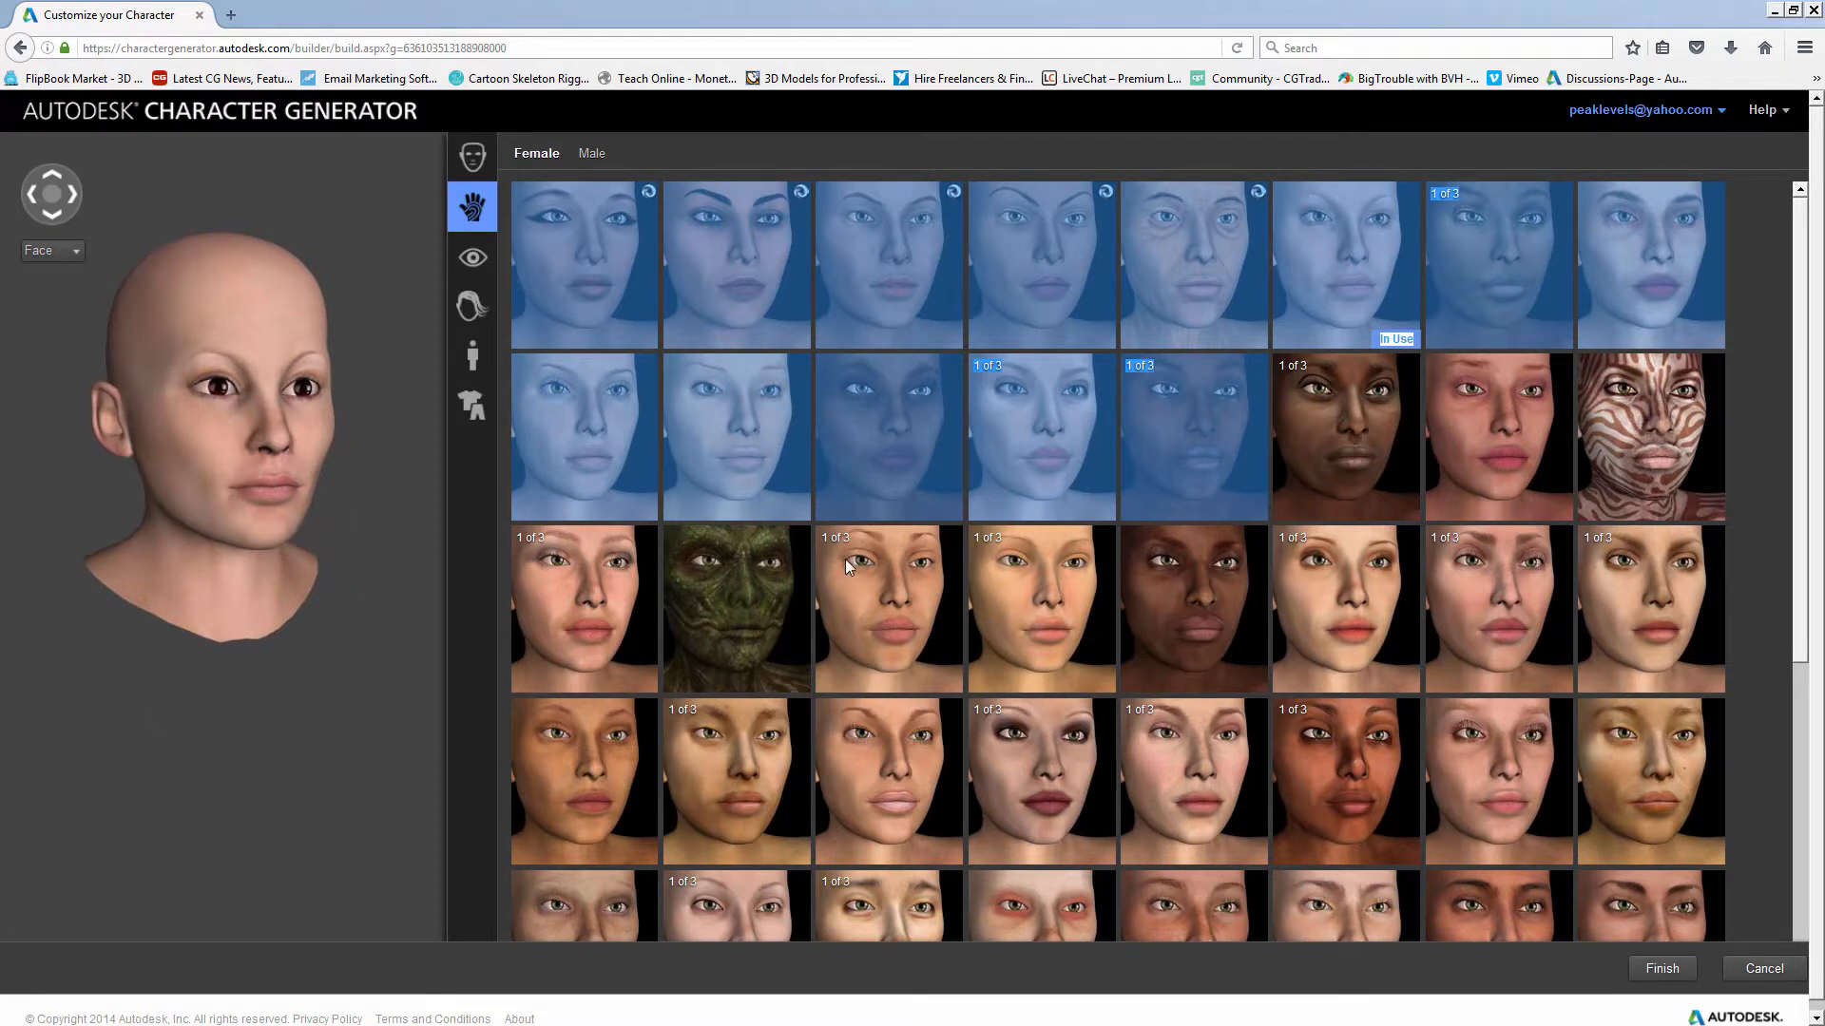
{"action": "scroll", "coordinate": [1218, 699], "scroll_direction": "down", "scroll_amount": 1}
{"action": "left_click", "coordinate": [1052, 760]}
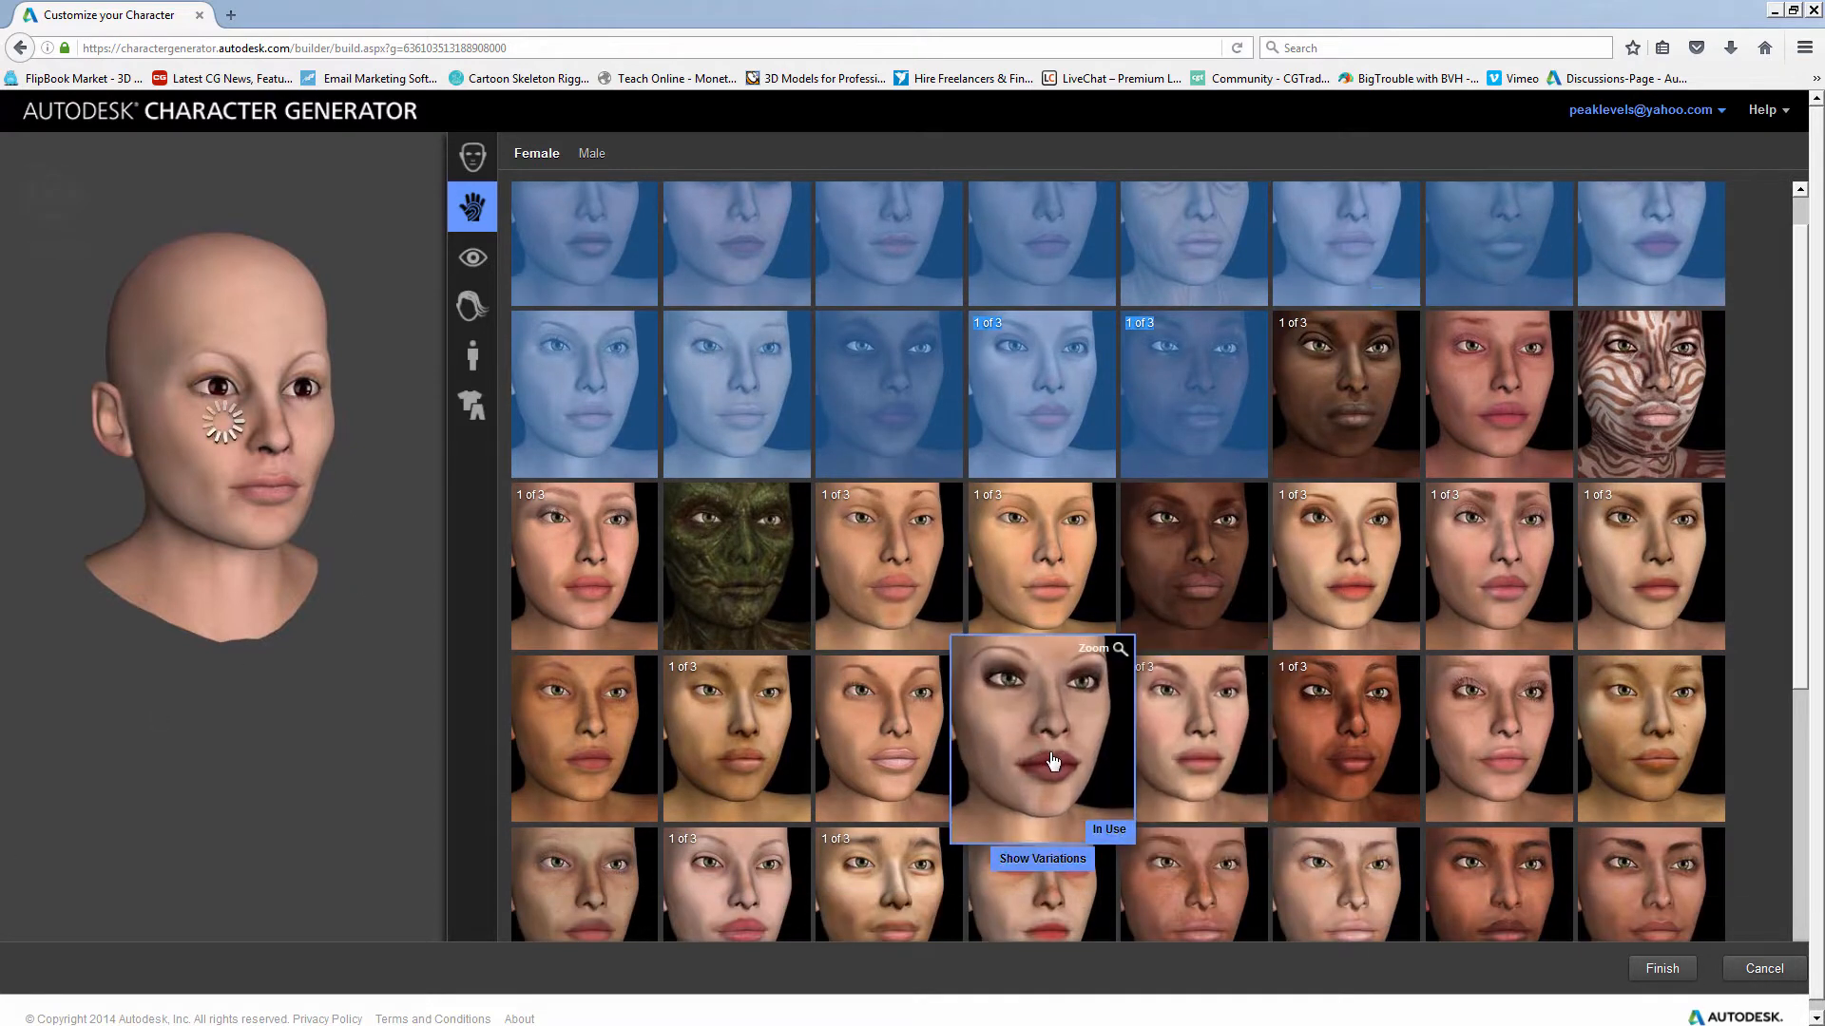
- Apply the pale skin's variation with lavender eyeshadow and yellow lips, and choose the pink-purple eyes for the character
{"action": "scroll", "coordinate": [1052, 760], "scroll_direction": "down", "scroll_amount": 1}
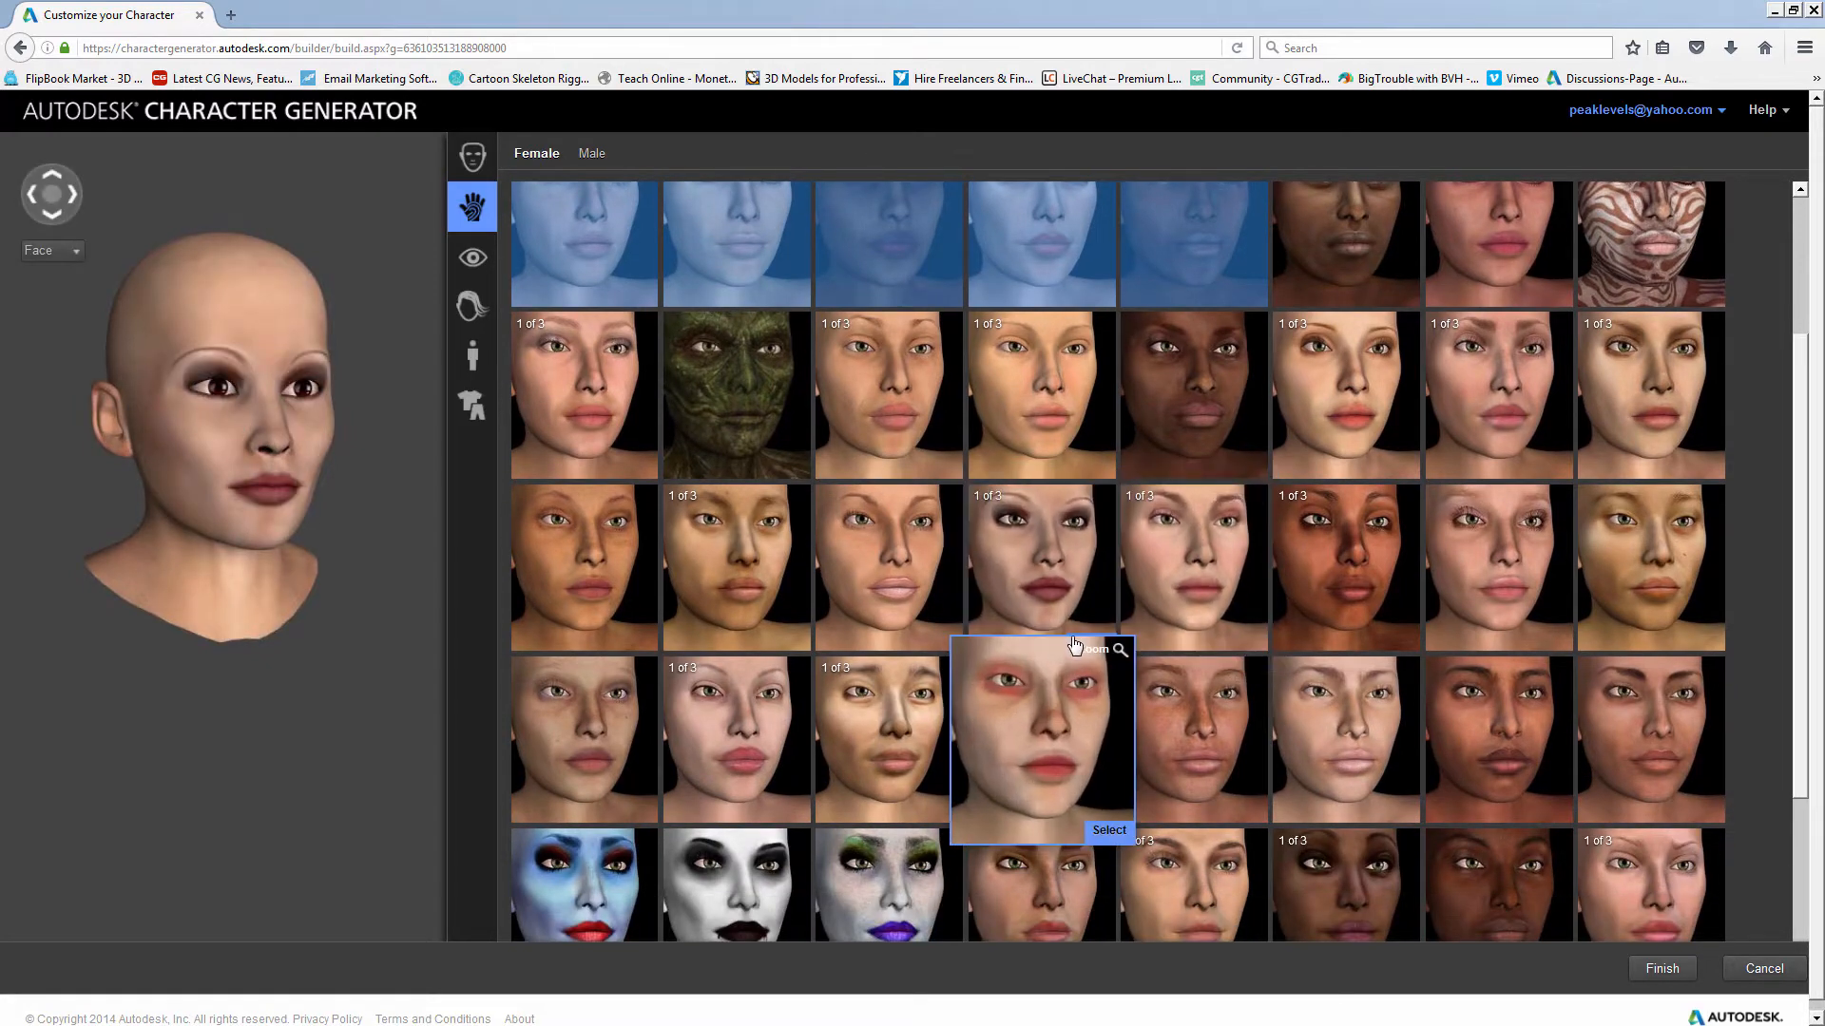
{"action": "scroll", "coordinate": [1074, 646], "scroll_direction": "down", "scroll_amount": 1}
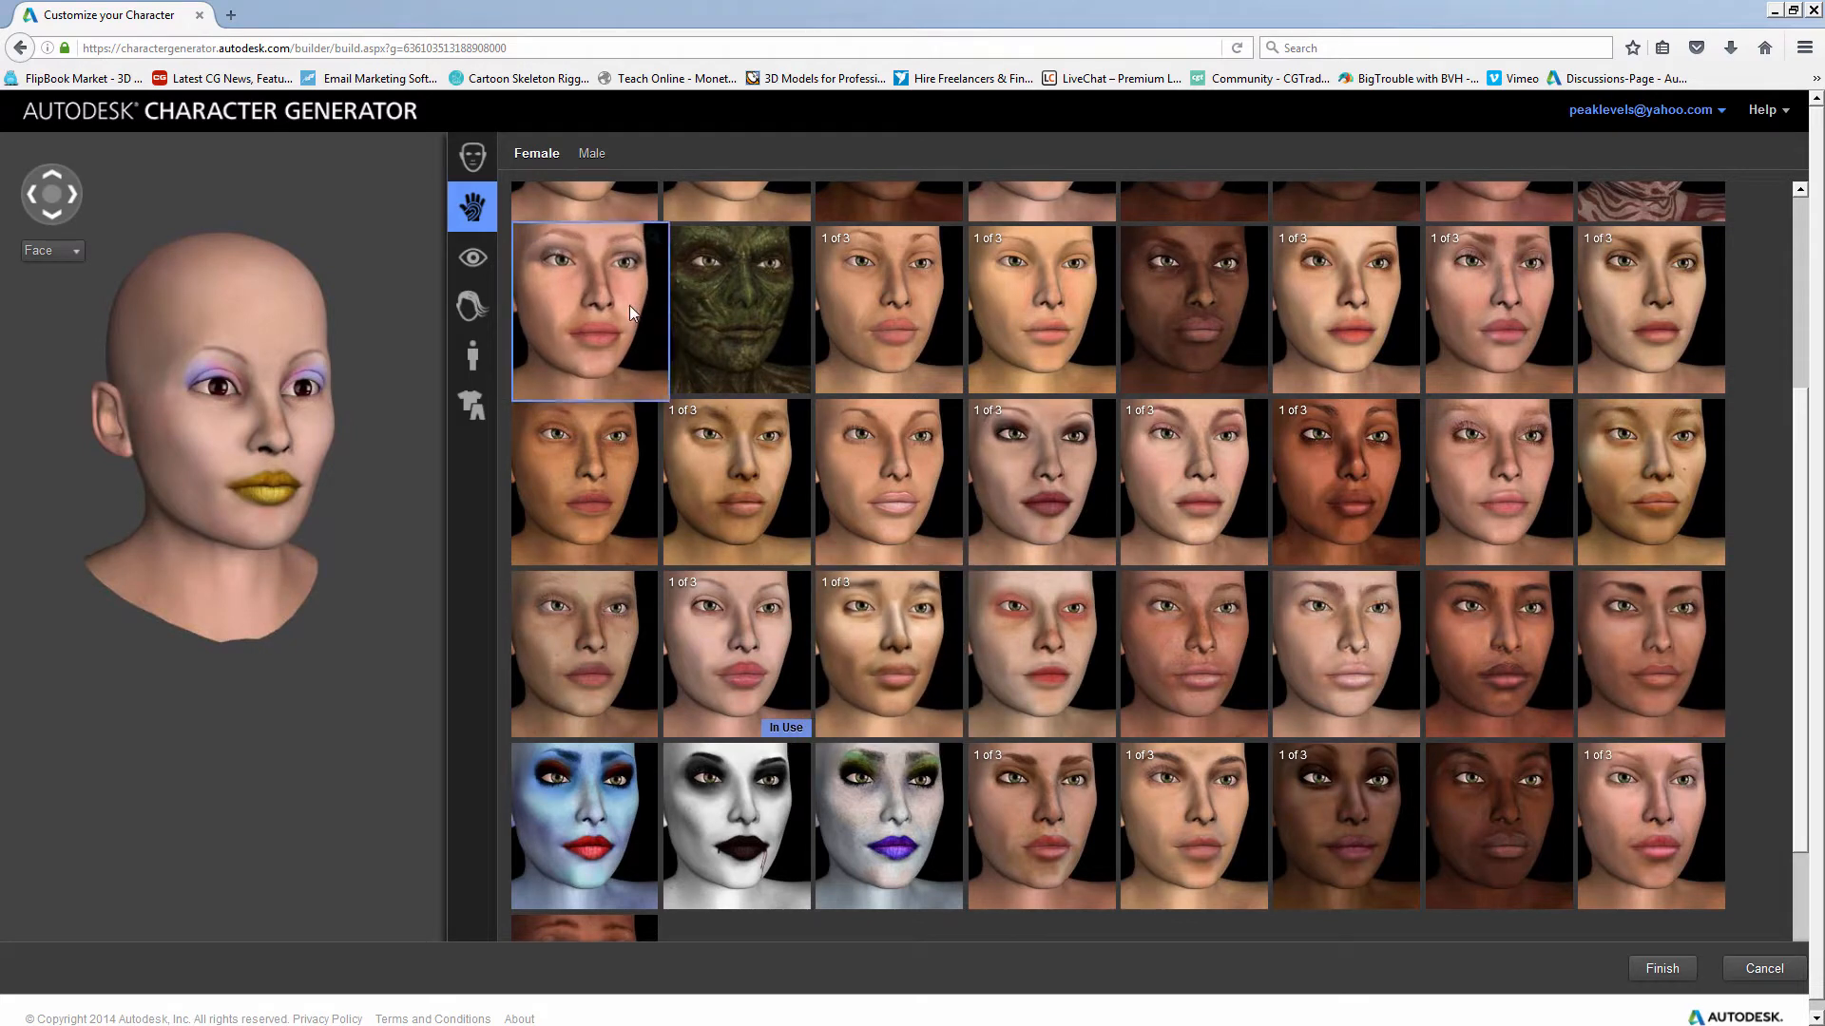
{"action": "left_click", "coordinate": [473, 258]}
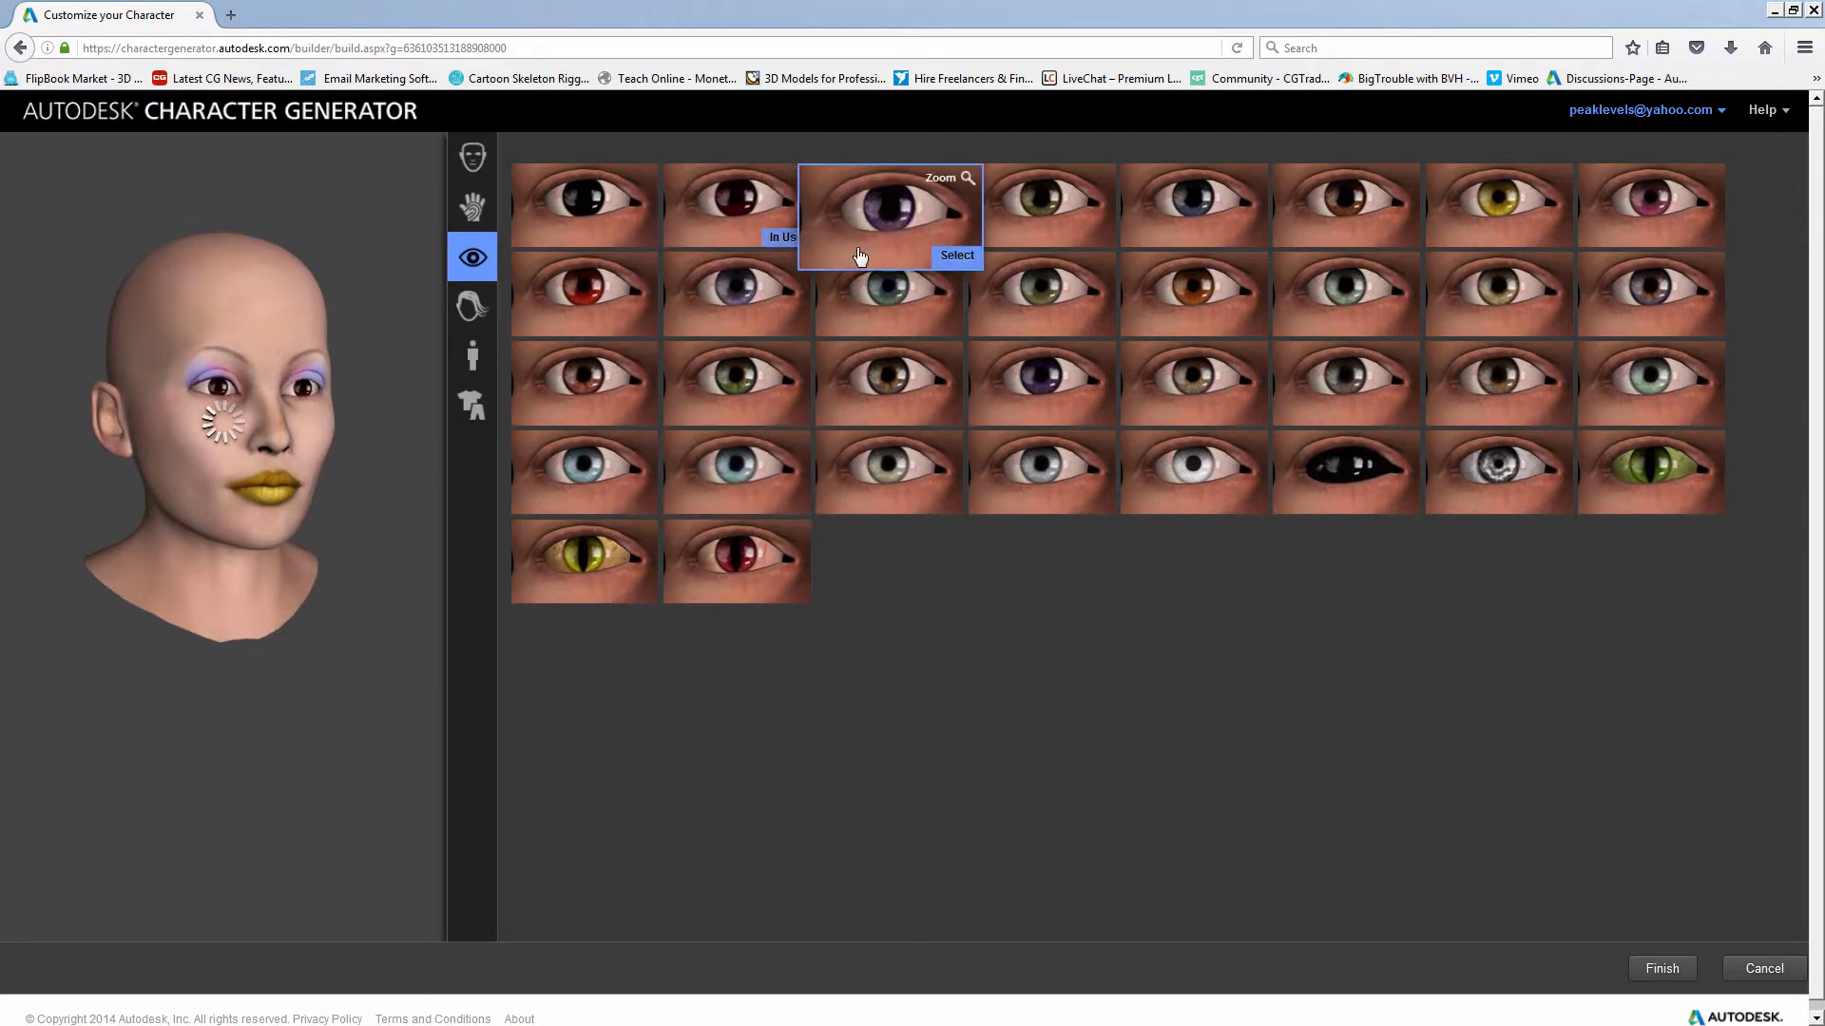
{"action": "left_click", "coordinate": [1656, 238]}
- Replace Wanda with Grace as the first source body of the character
{"action": "left_click", "coordinate": [472, 356]}
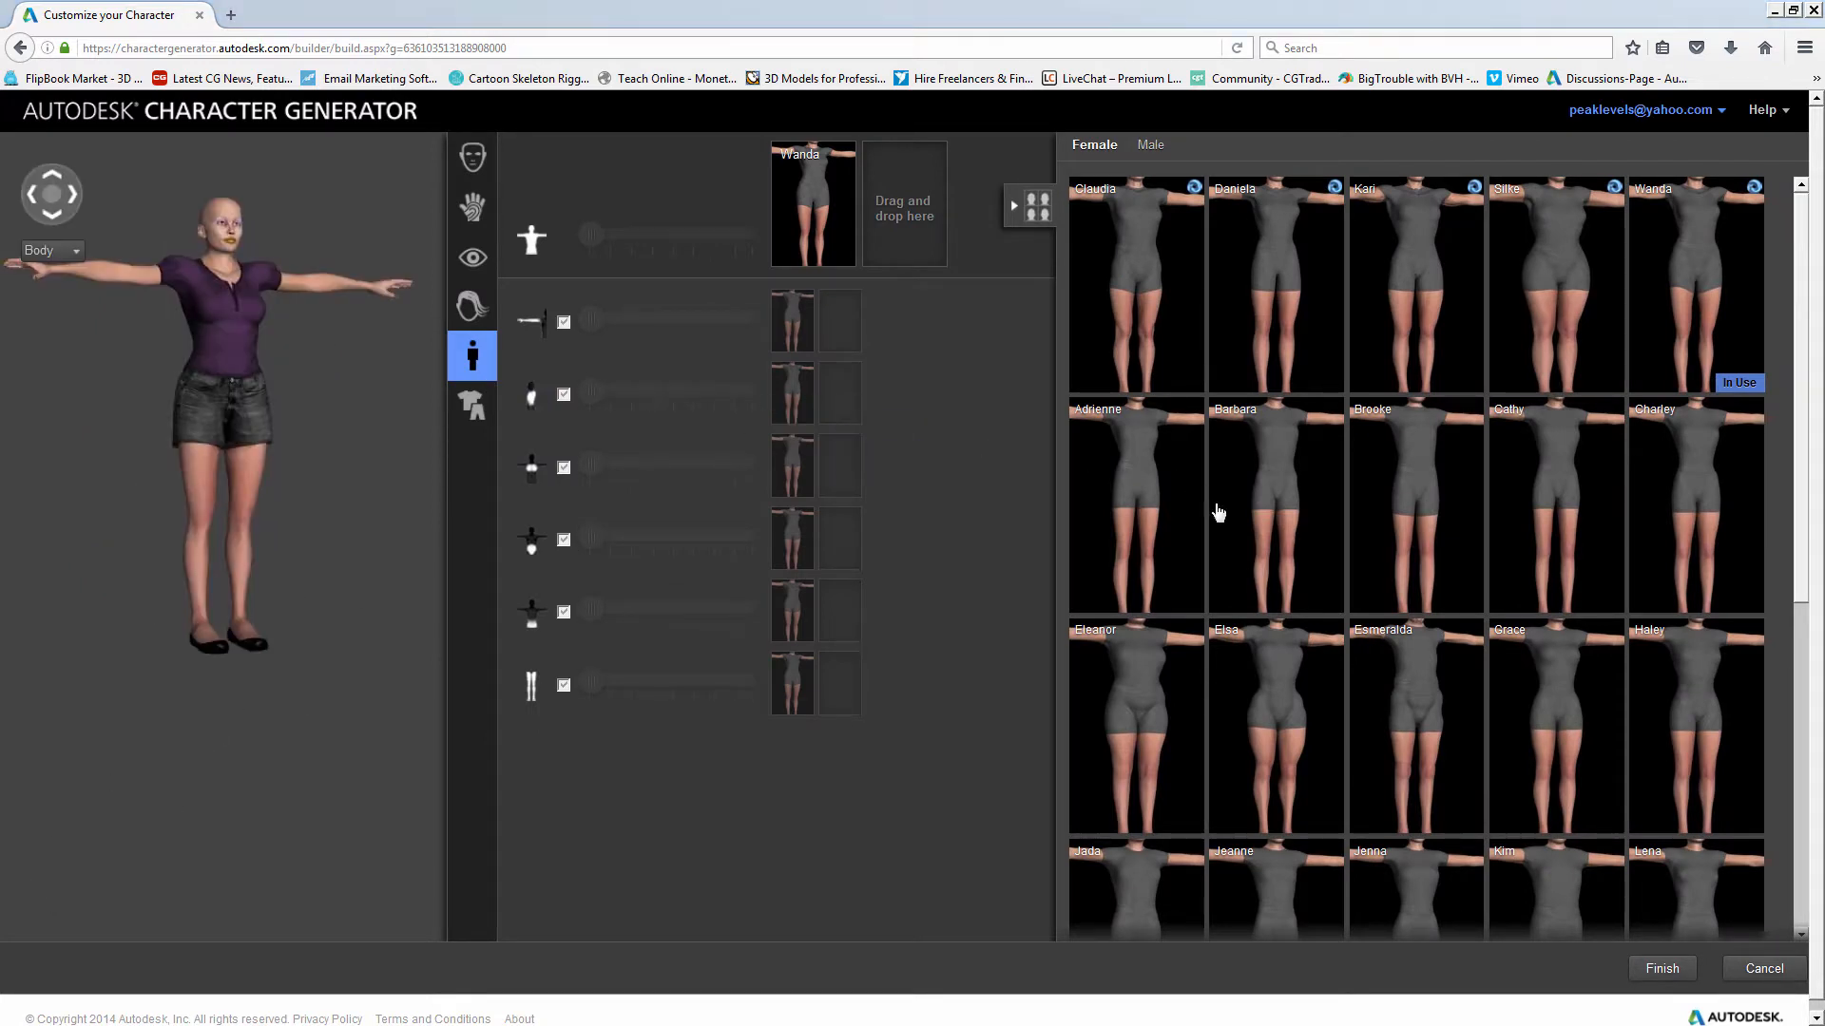
{"action": "mouse_move", "coordinate": [1616, 357]}
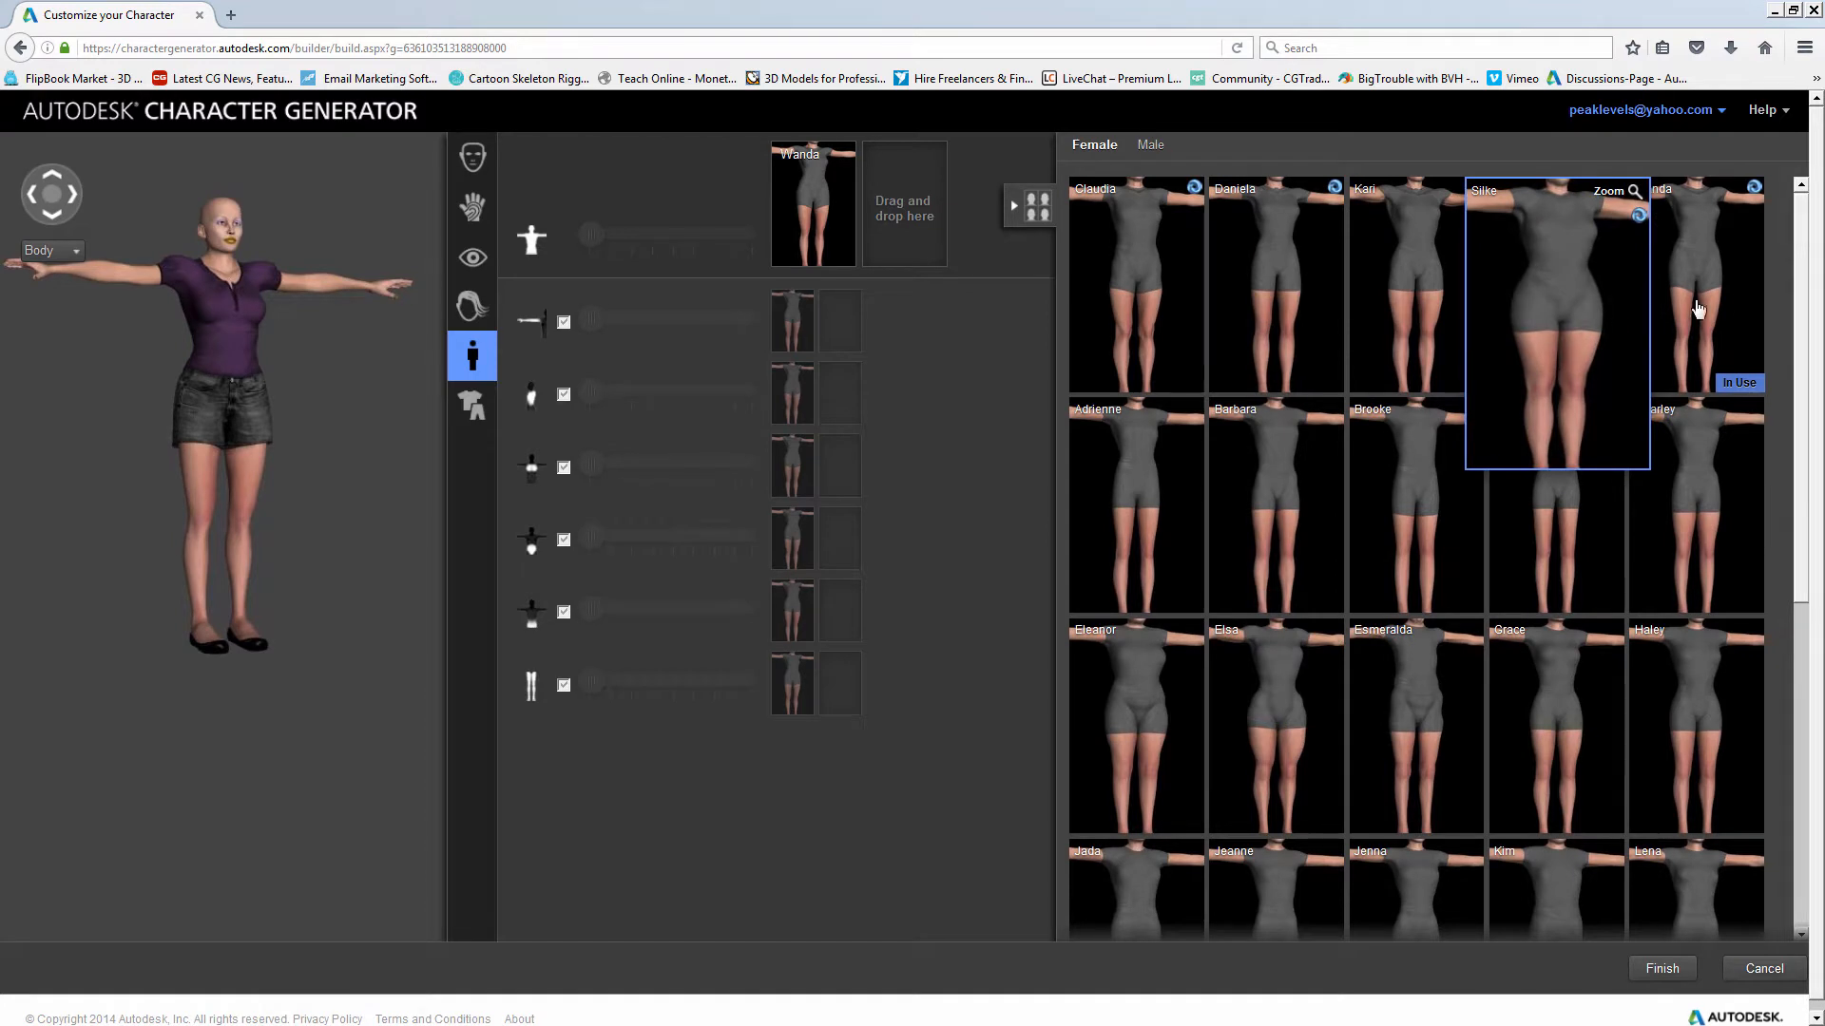
{"action": "mouse_move", "coordinate": [1691, 744]}
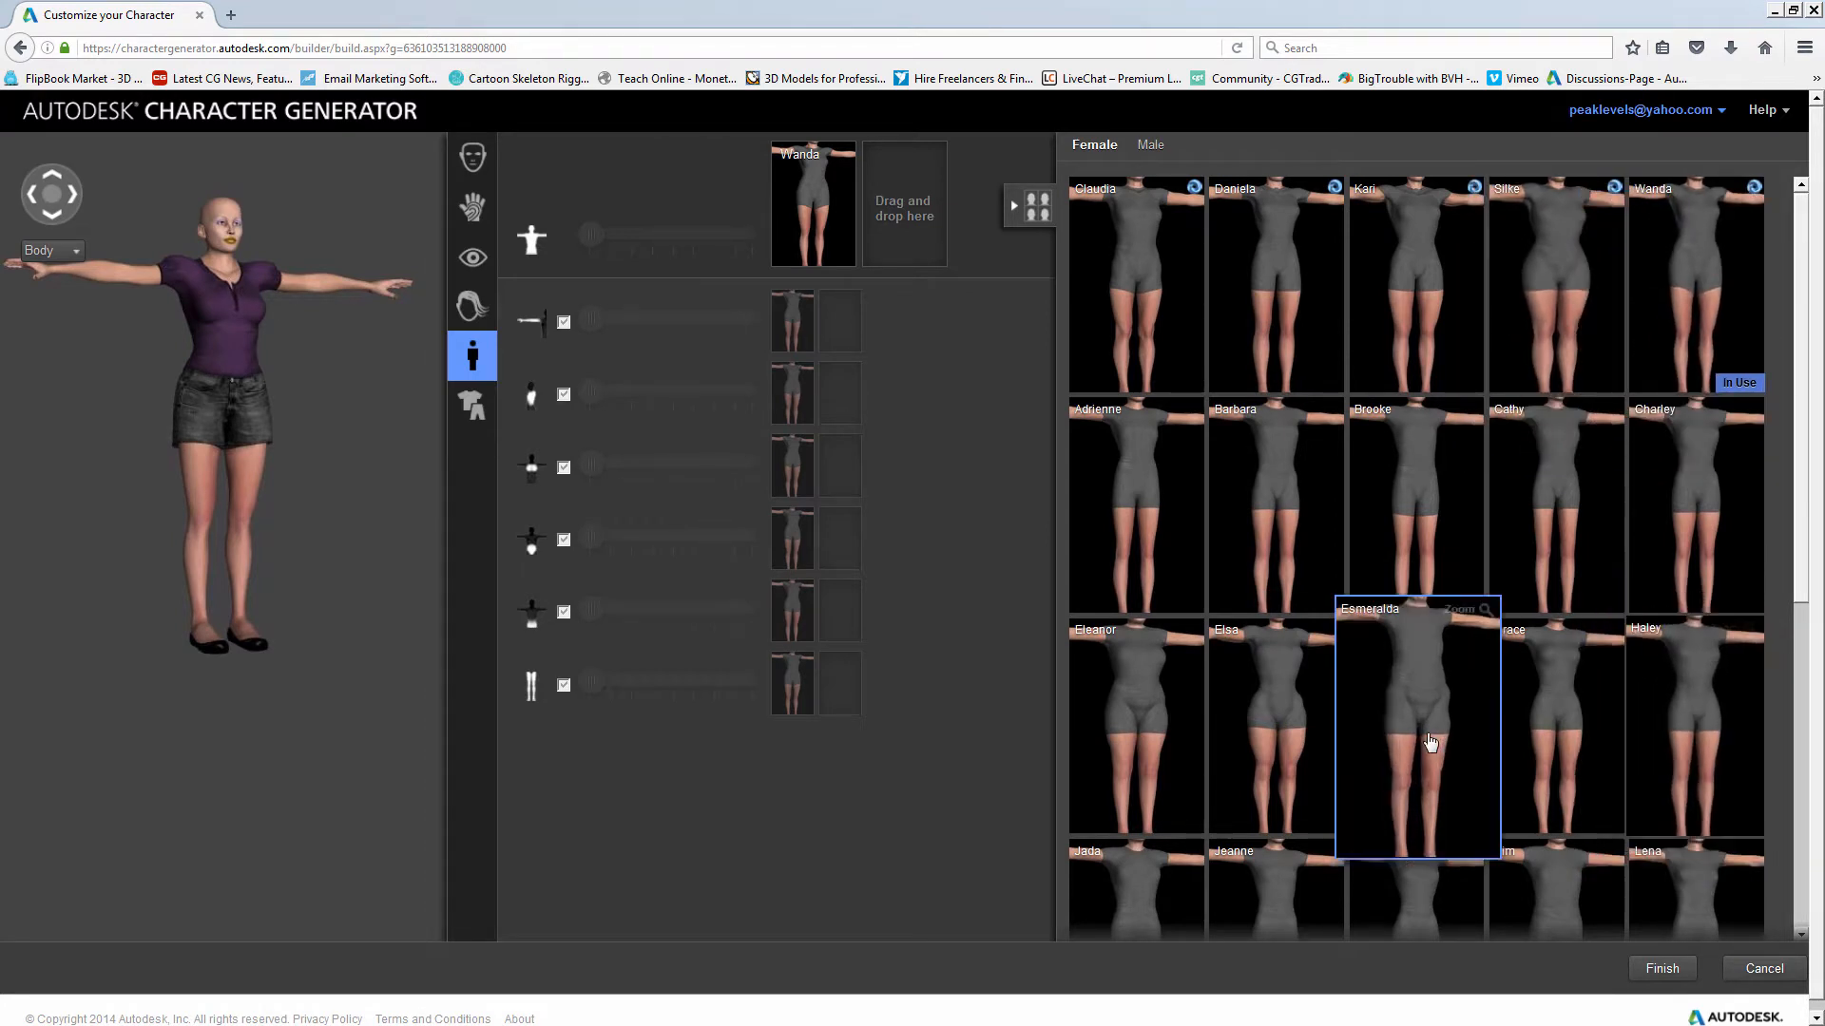
{"action": "mouse_move", "coordinate": [1594, 682]}
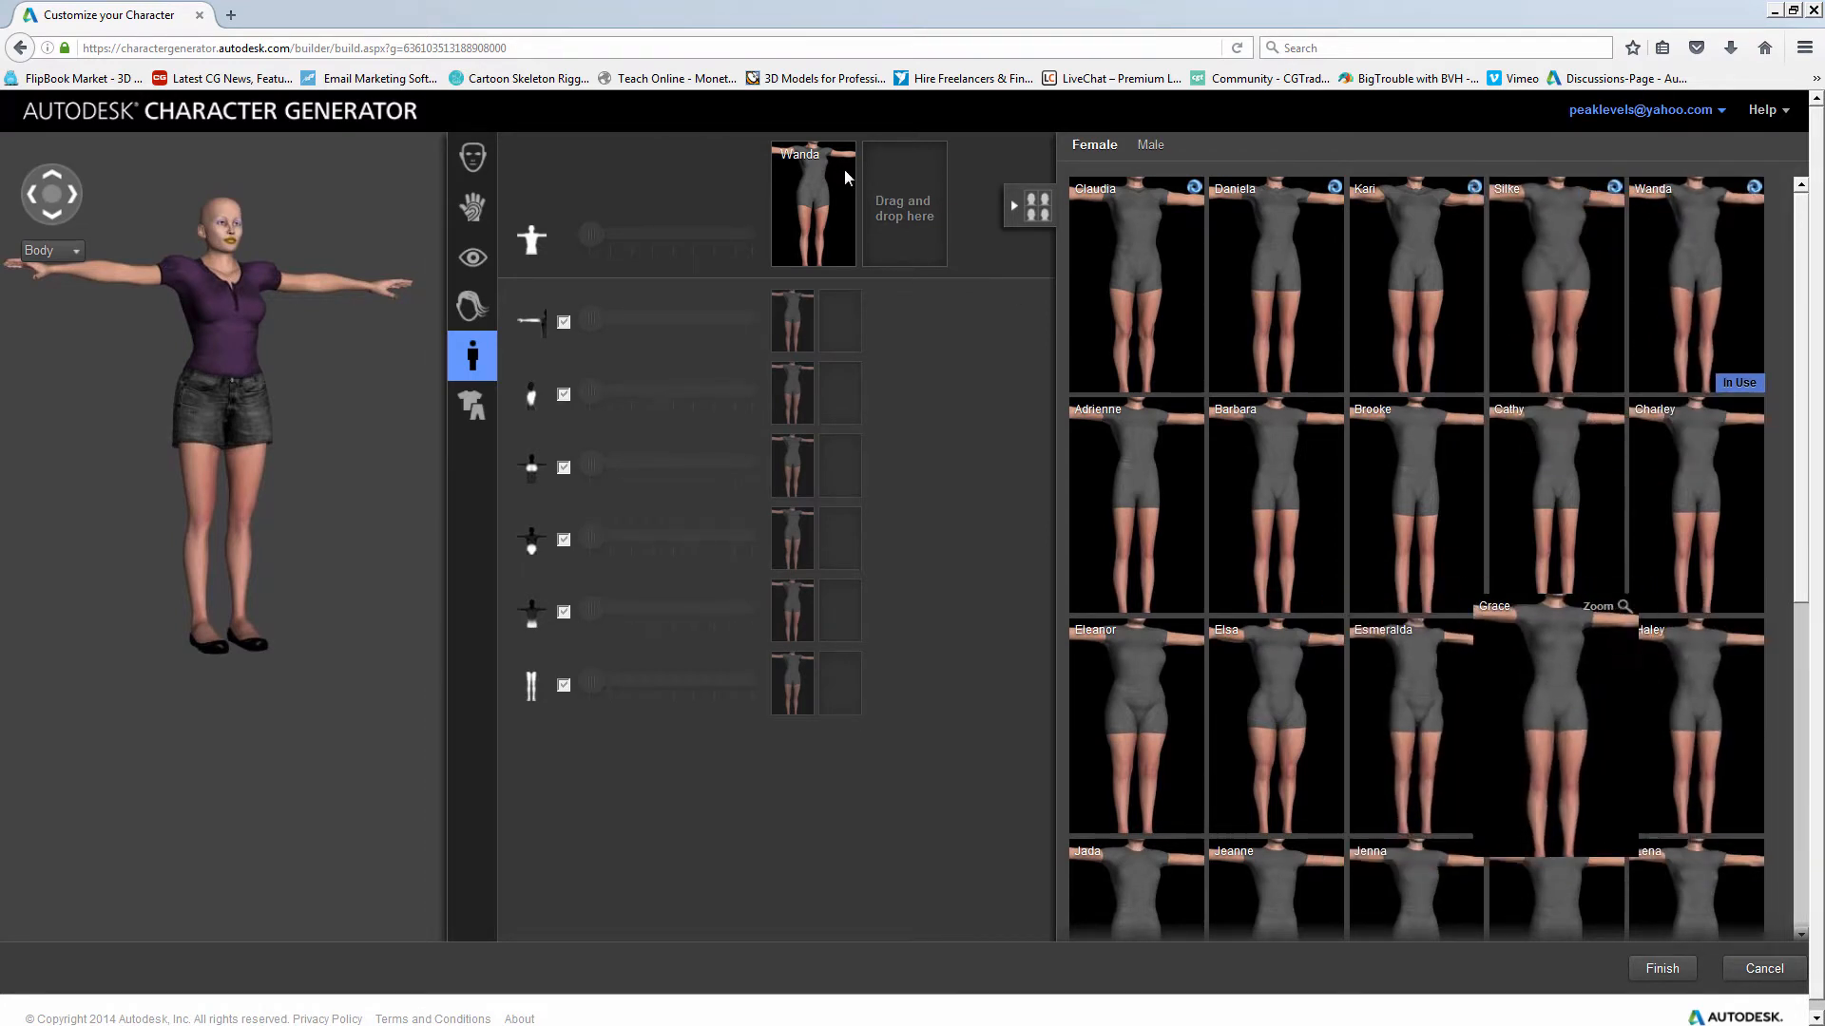
{"action": "left_click_drag", "start_coordinate": [1561, 698], "coordinate": [826, 207]}
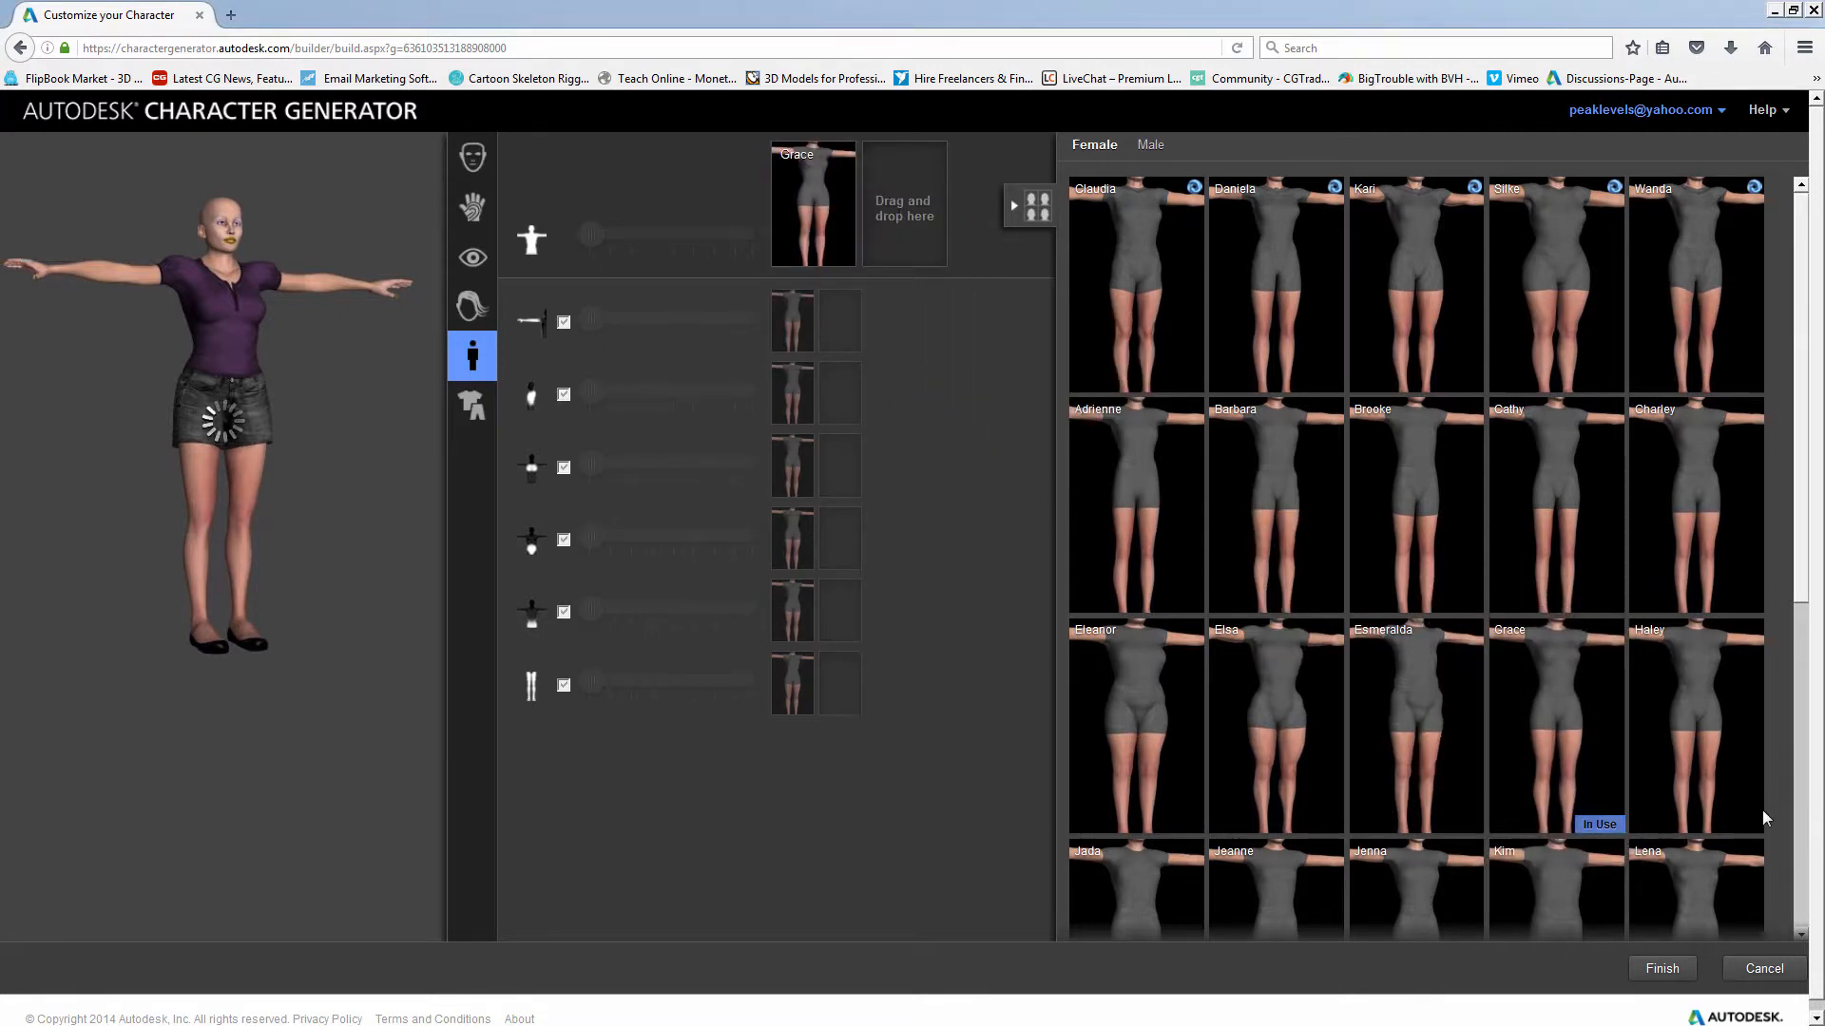
- Set Pam as the second source body and shift the overall body blend about a quarter of the way toward Pam
{"action": "scroll", "coordinate": [1567, 729], "scroll_direction": "down", "scroll_amount": 5}
{"action": "left_click_drag", "start_coordinate": [1568, 729], "coordinate": [874, 221]}
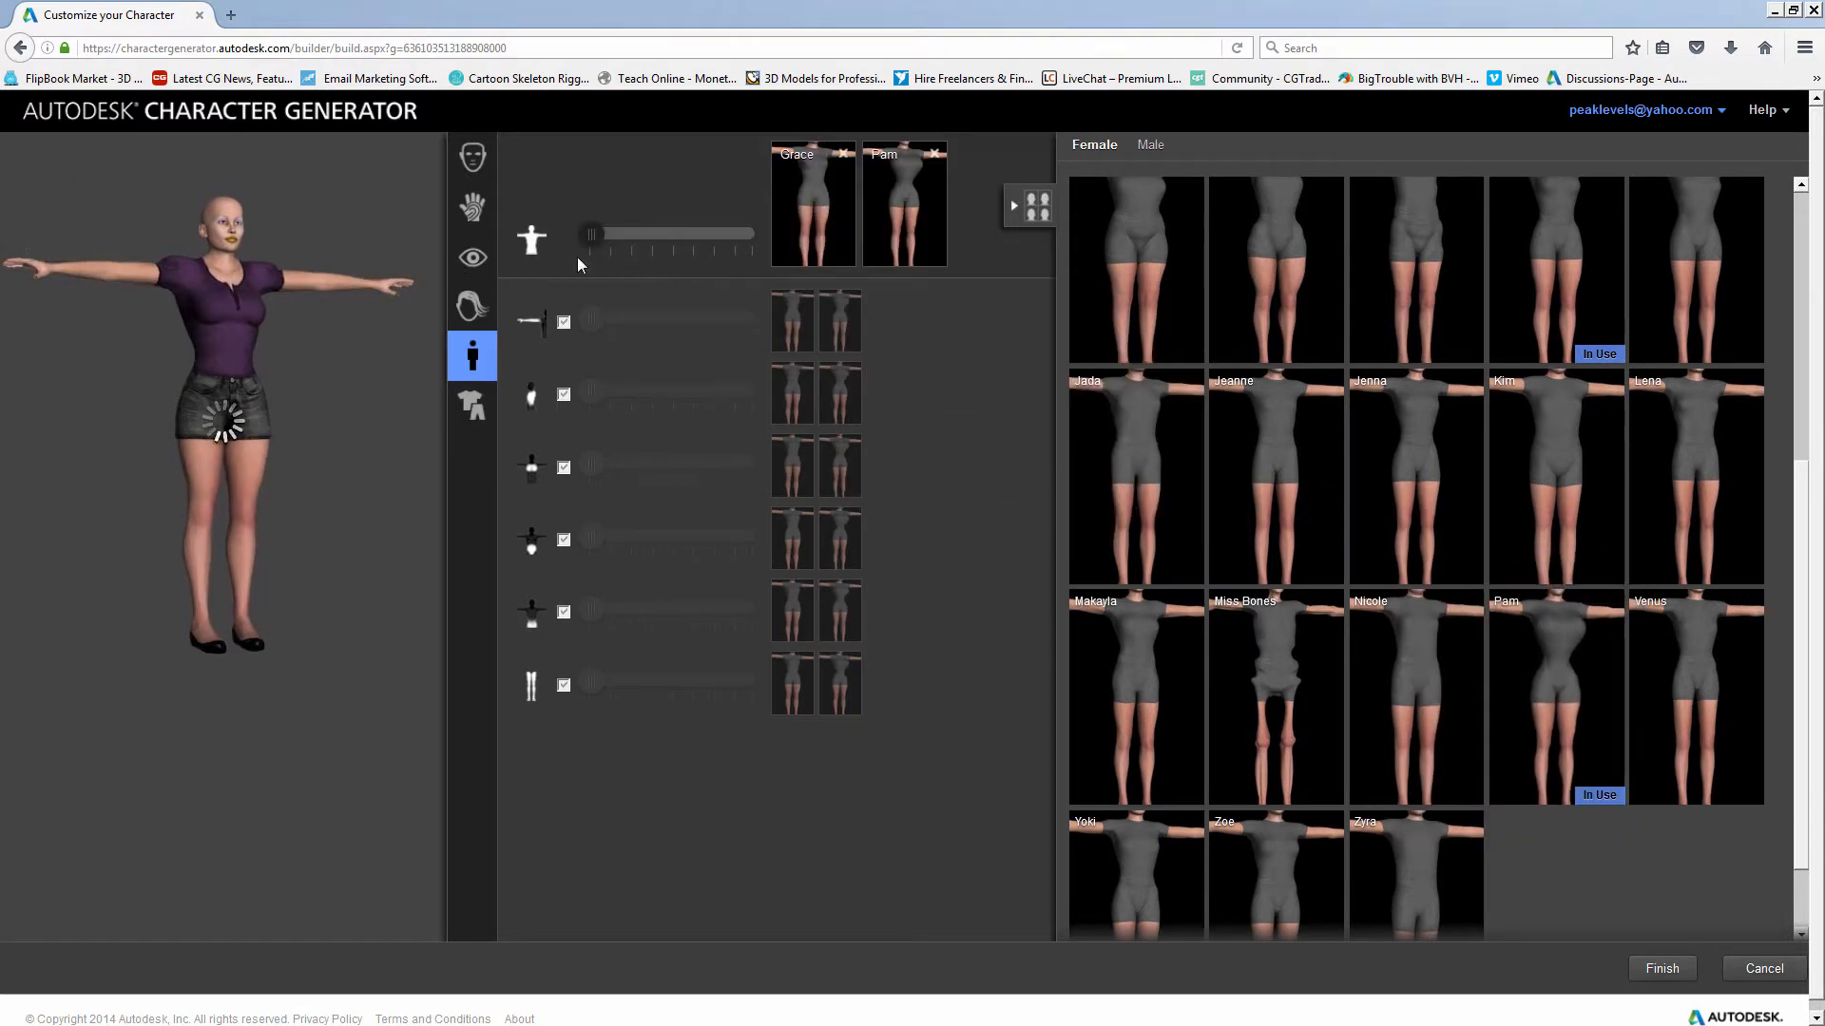
{"action": "left_click_drag", "start_coordinate": [607, 240], "coordinate": [636, 269]}
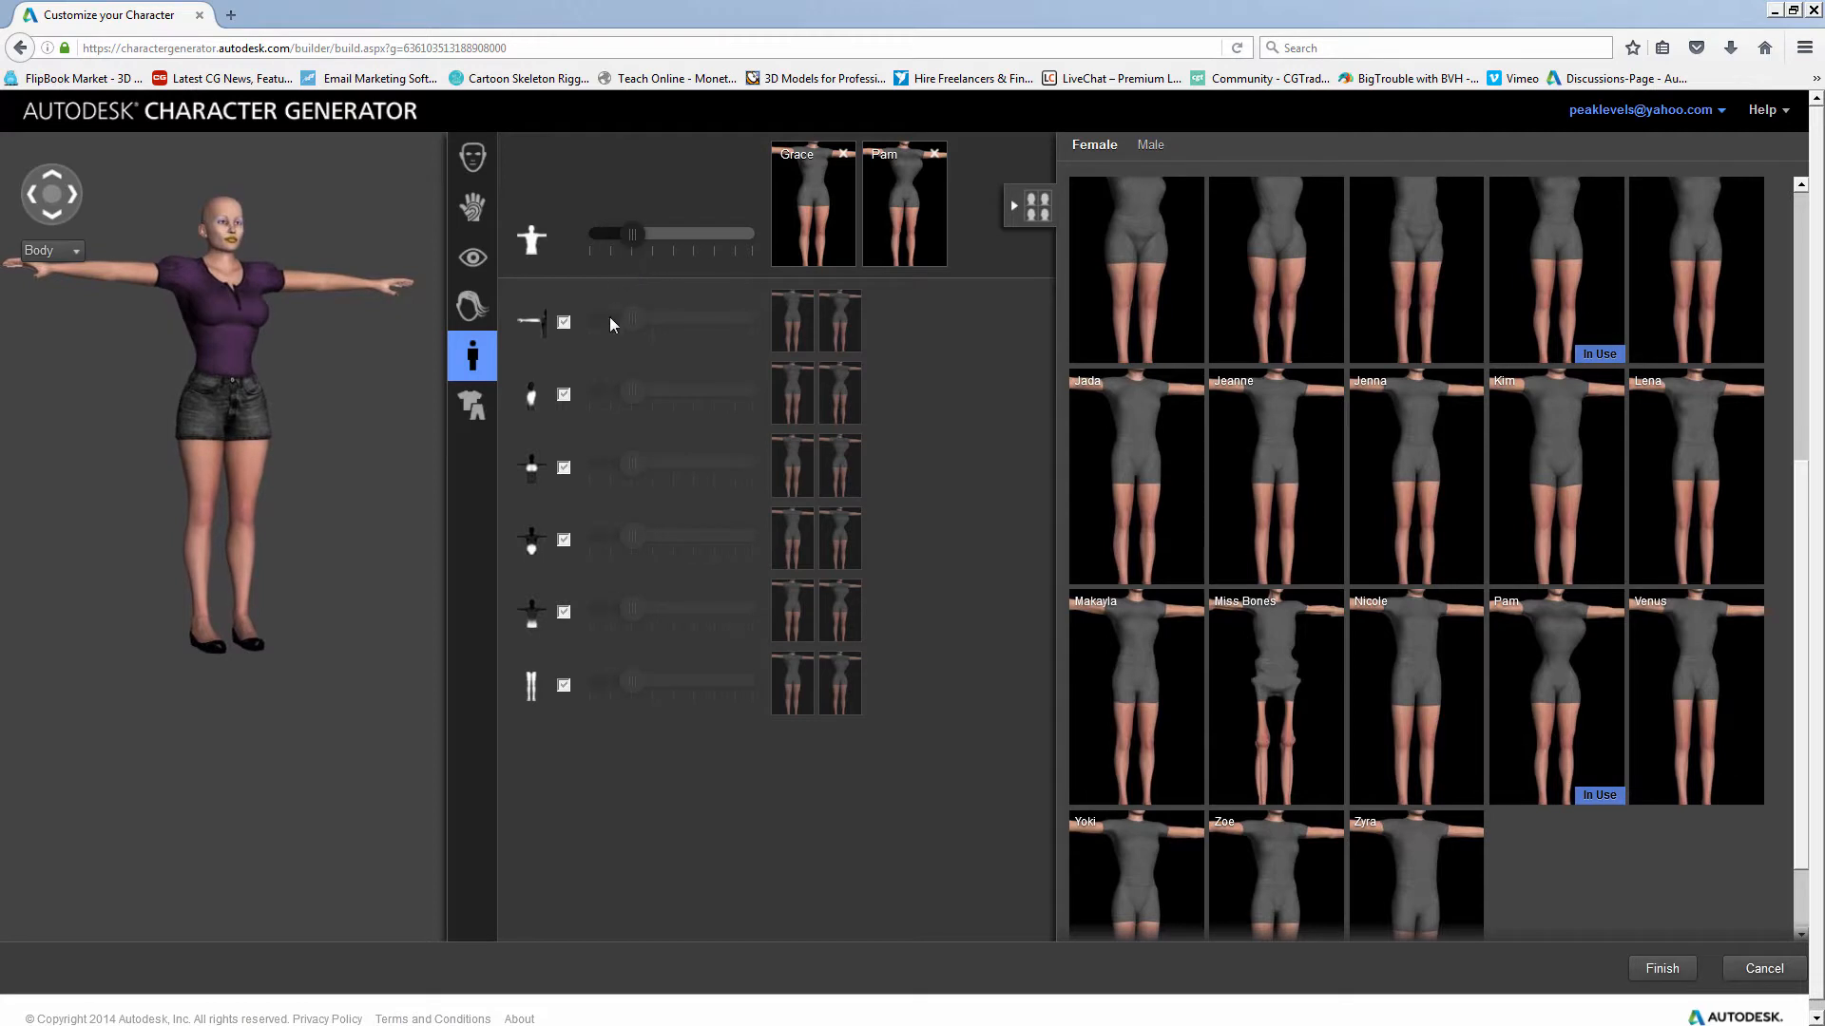
- Shift the arm blend slightly further toward Pam, and blend the fourth body part about three quarters toward Pam
{"action": "left_click", "coordinate": [703, 341]}
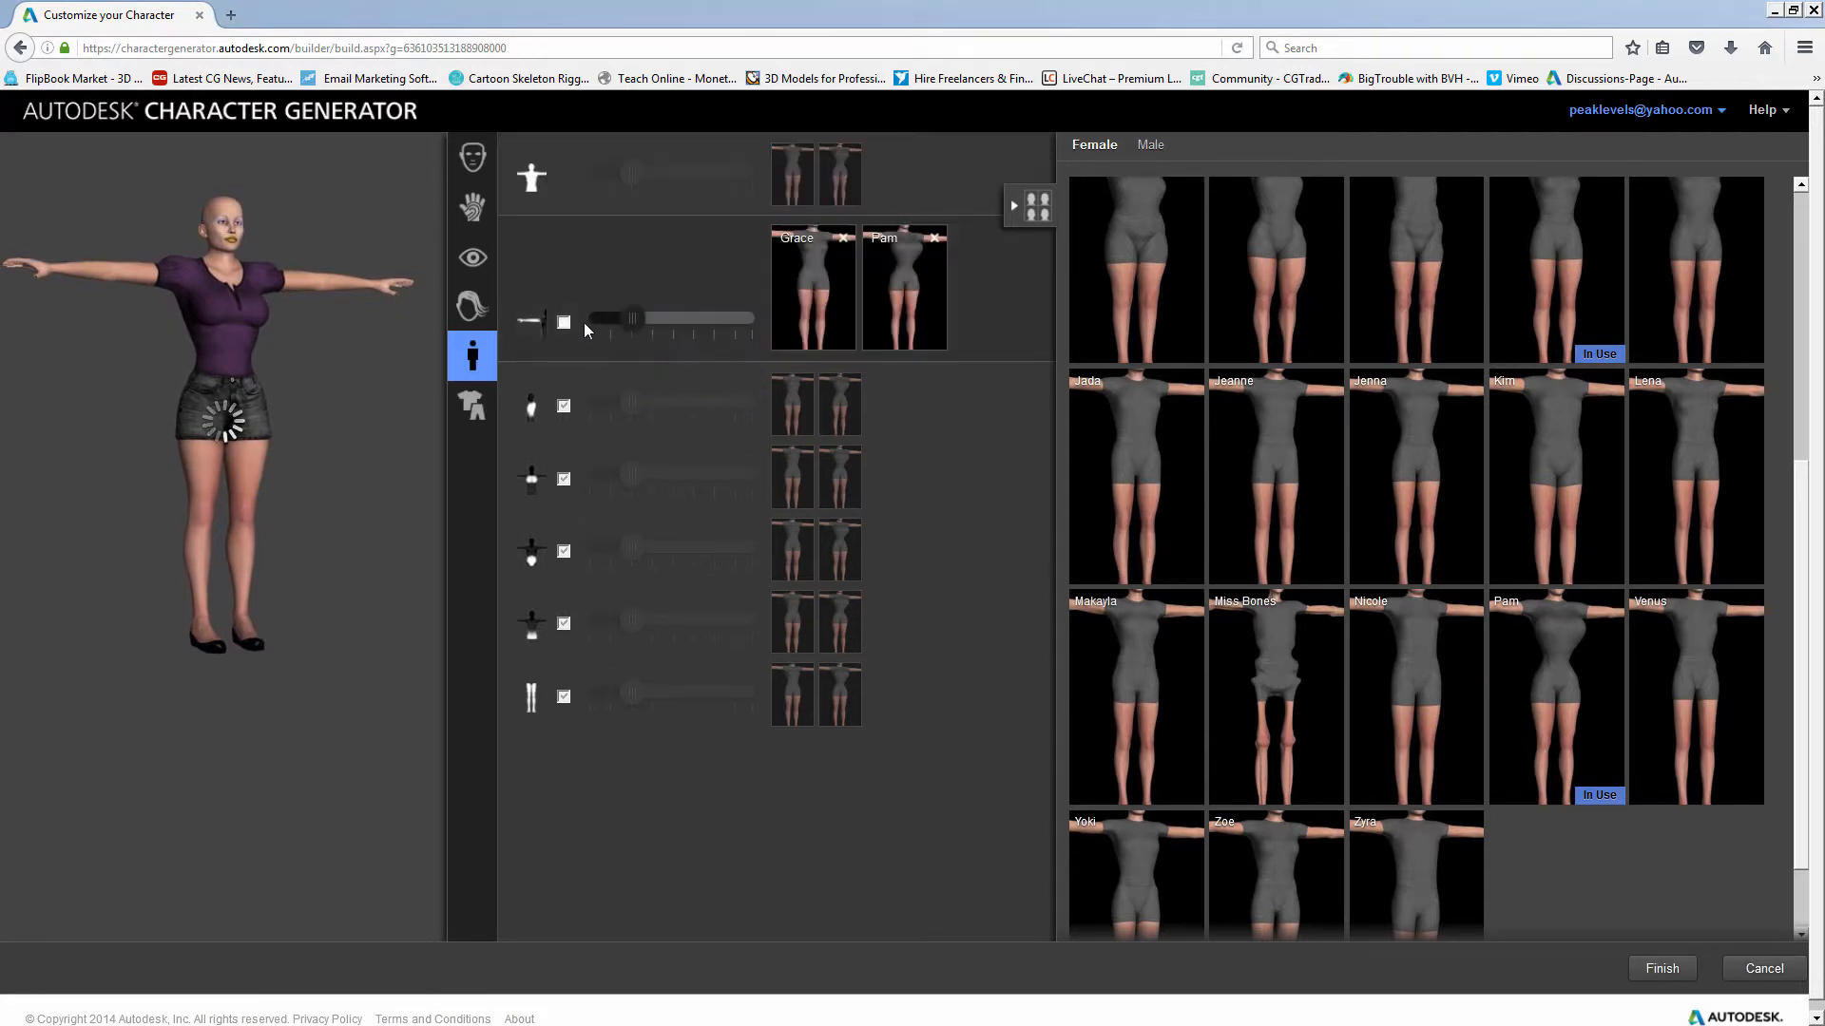
{"action": "left_click_drag", "start_coordinate": [623, 320], "coordinate": [654, 320]}
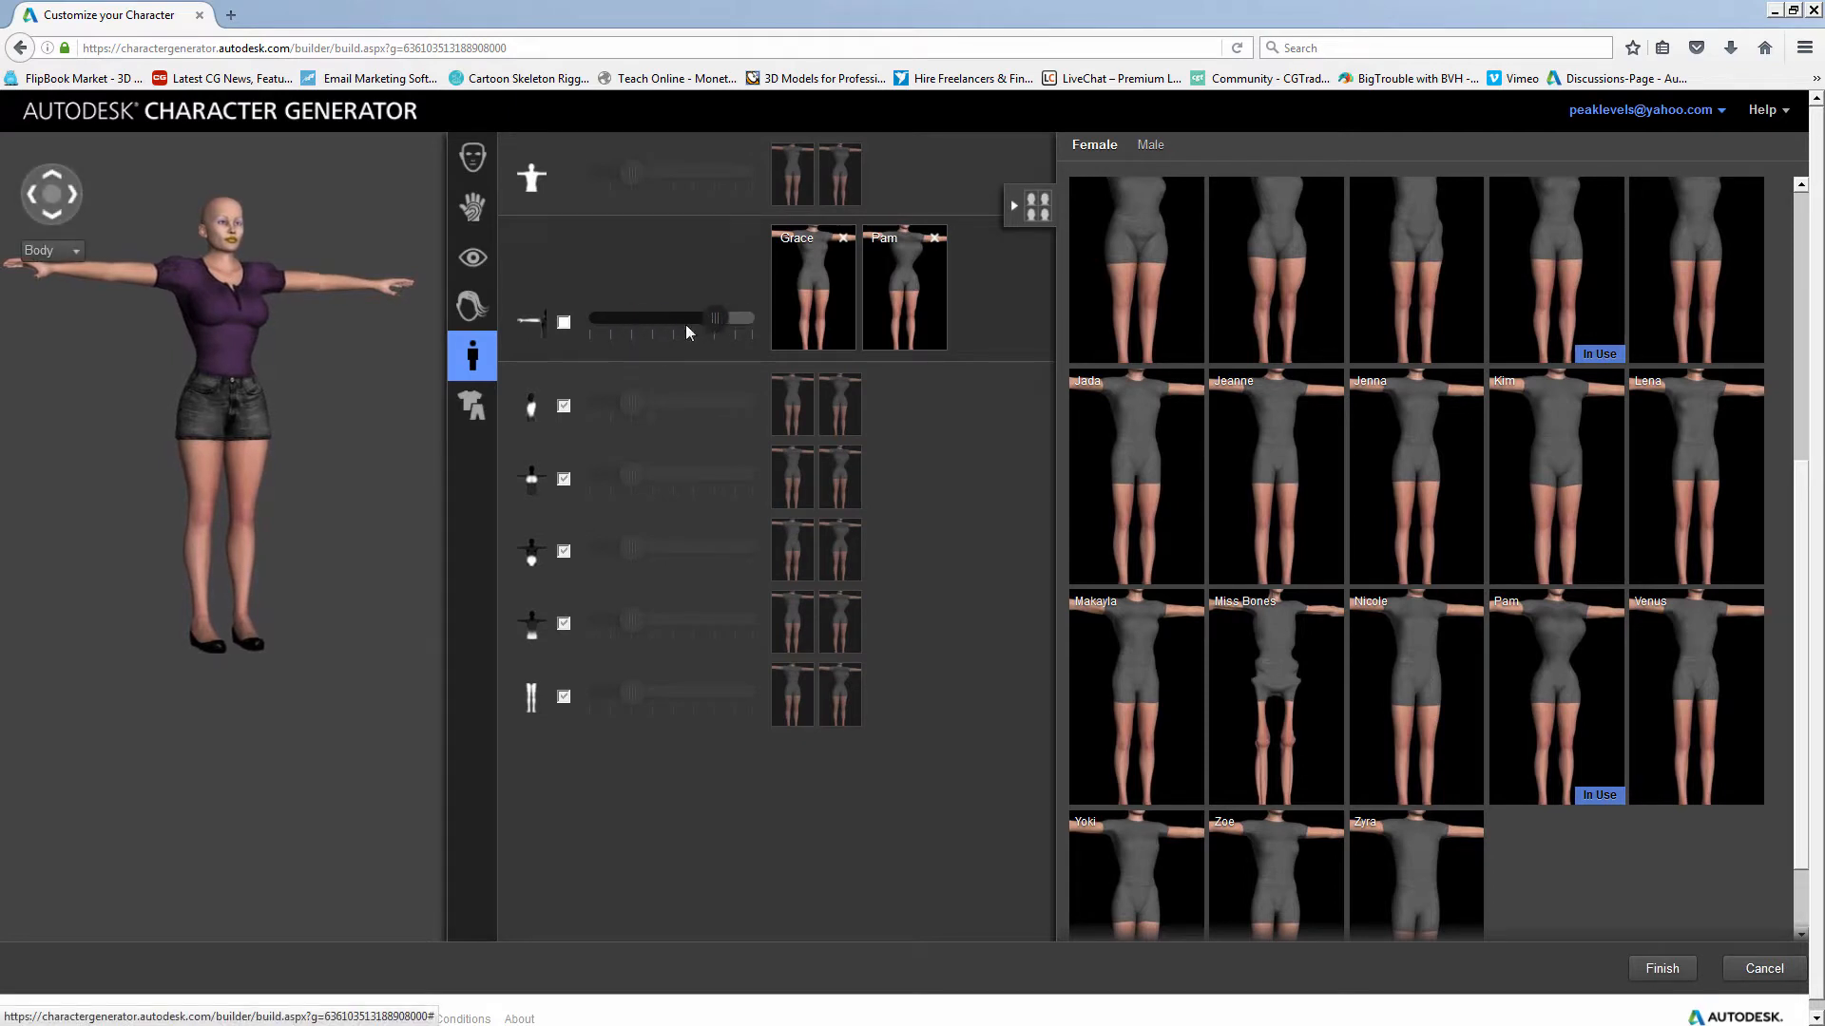
{"action": "left_click", "coordinate": [671, 397]}
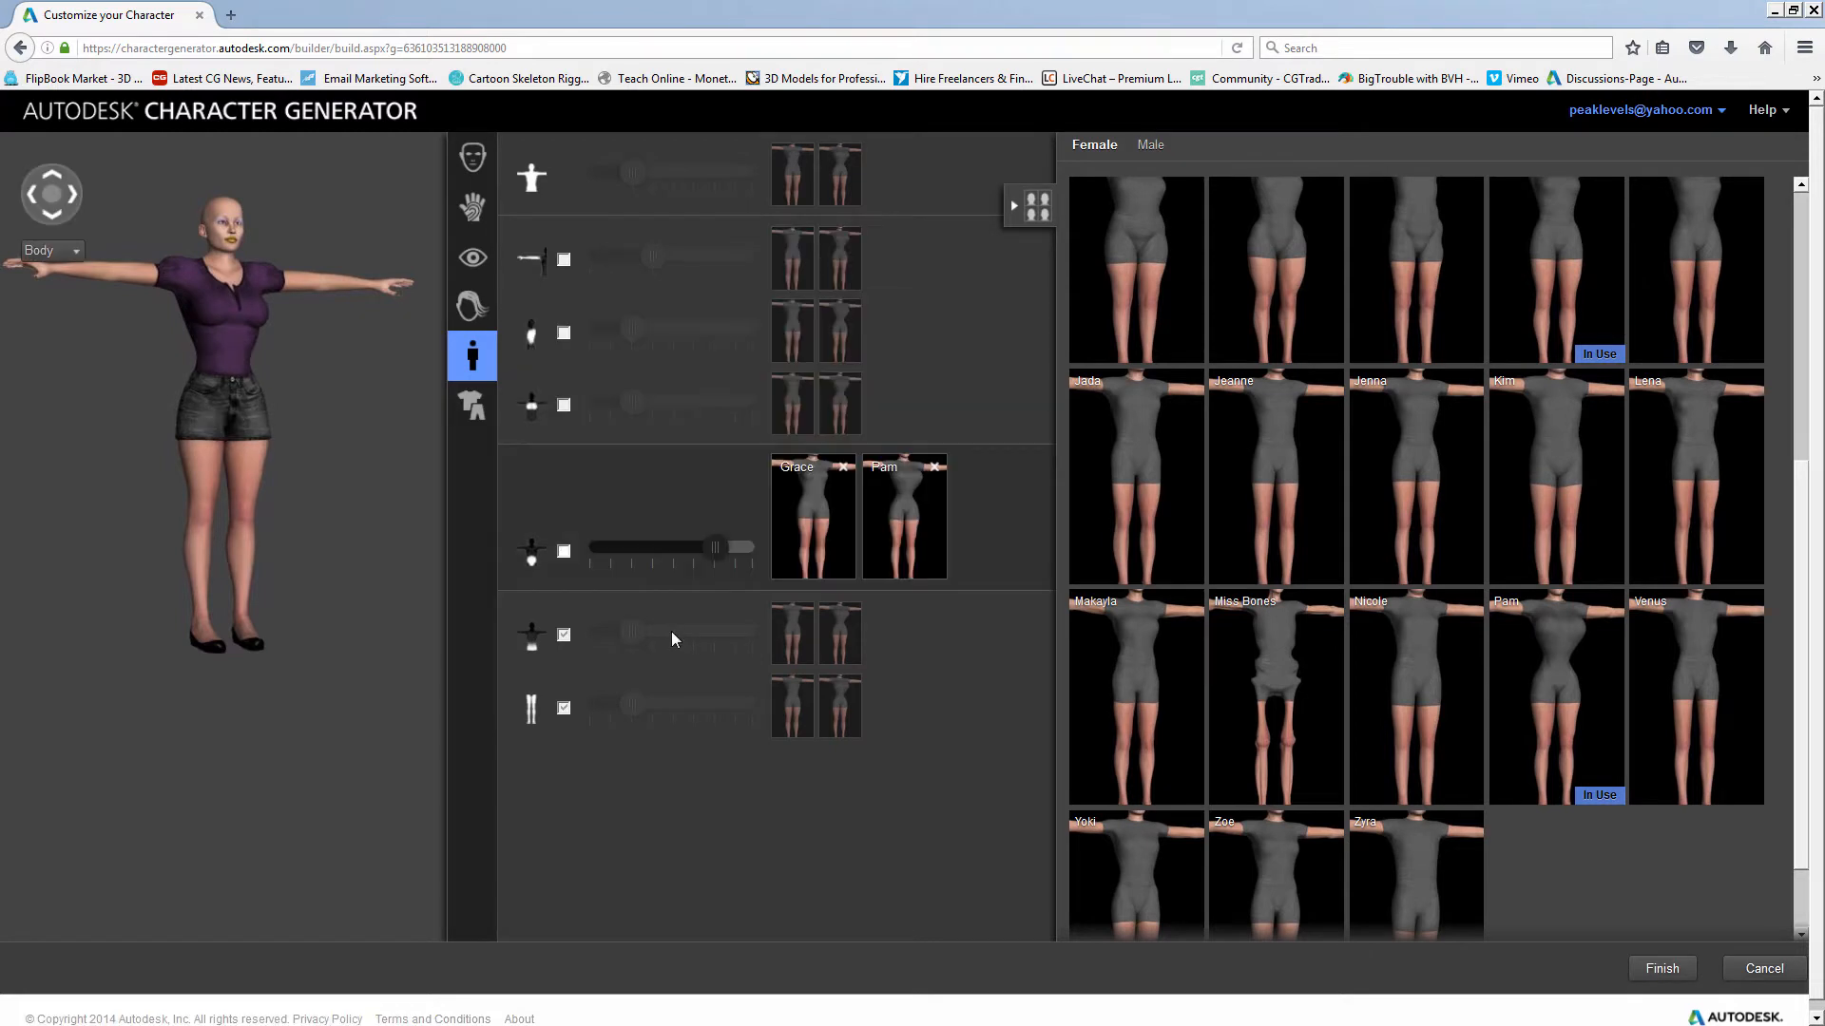
- Shift the fifth body part's blend slightly back toward Grace, and the legs blend slightly further toward Pam
{"action": "left_click", "coordinate": [678, 635]}
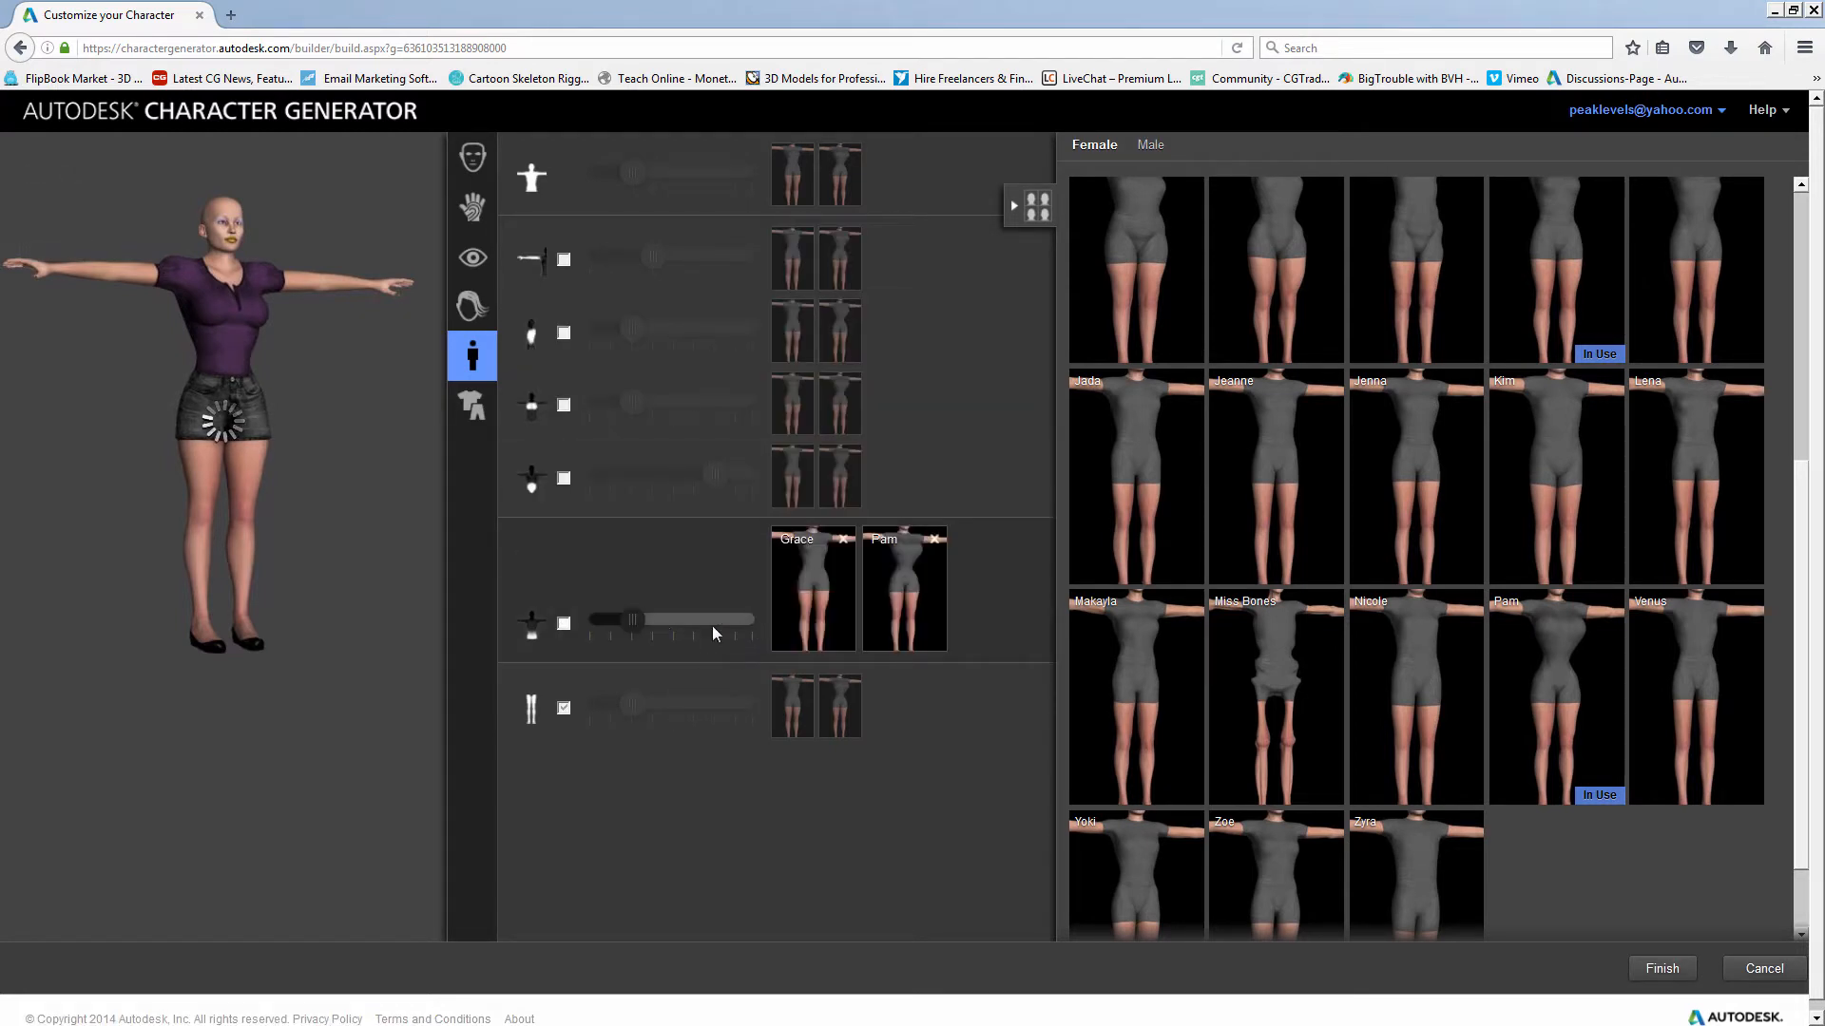
{"action": "mouse_move", "coordinate": [635, 624]}
{"action": "left_mouse_down"}
{"action": "mouse_move", "coordinate": [822, 624]}
{"action": "mouse_move", "coordinate": [618, 641]}
{"action": "left_mouse_up"}
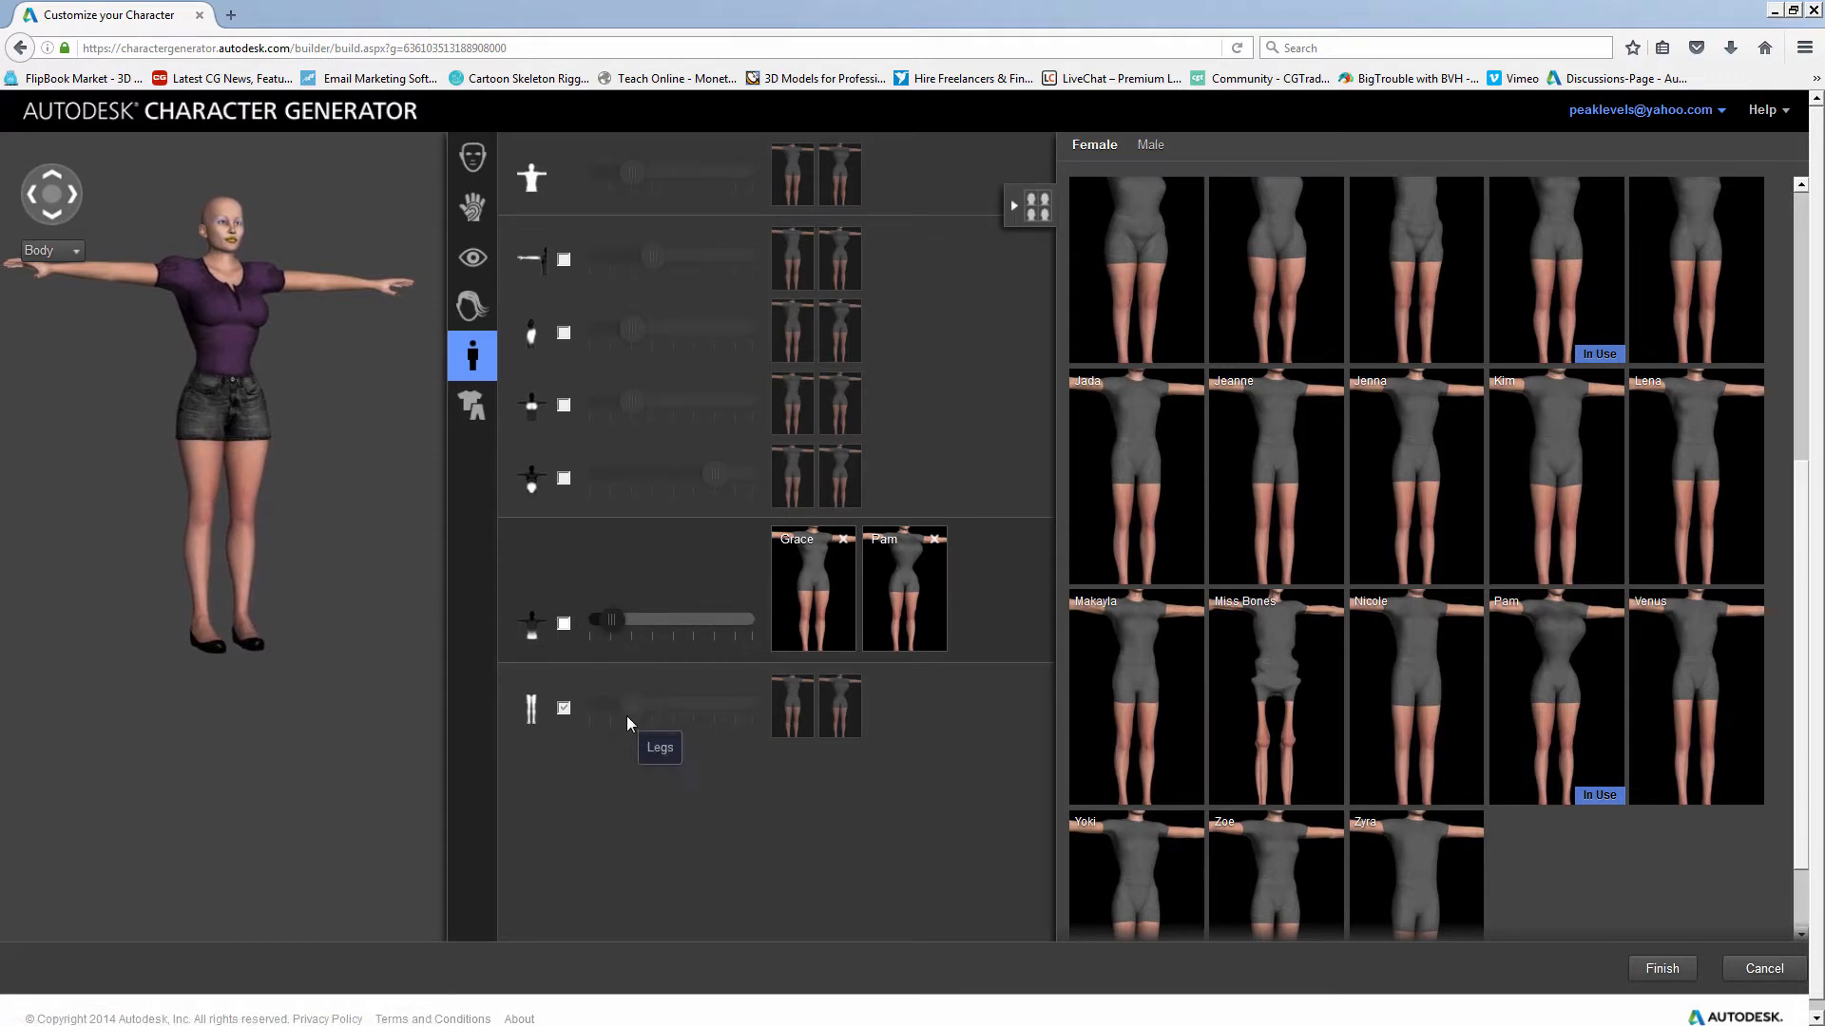
{"action": "left_click", "coordinate": [679, 703]}
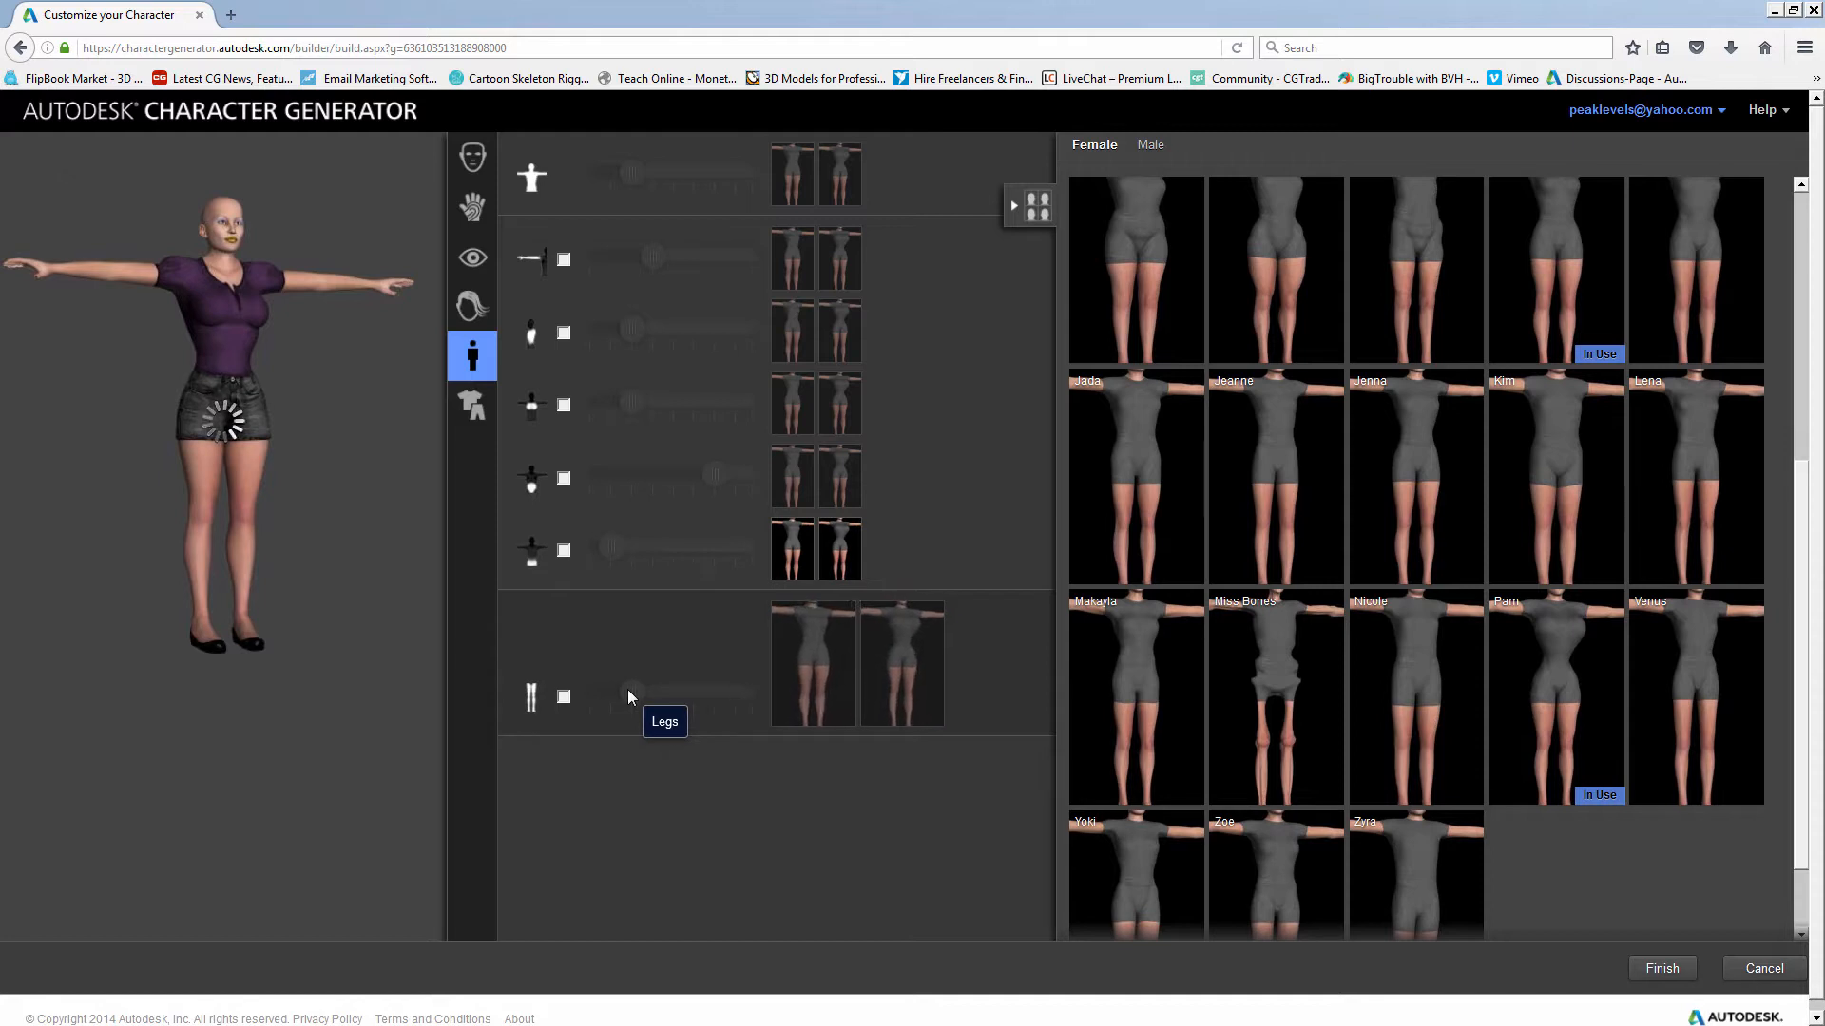
{"action": "mouse_move", "coordinate": [627, 692]}
{"action": "left_mouse_down"}
{"action": "mouse_move", "coordinate": [785, 687]}
{"action": "mouse_move", "coordinate": [615, 697]}
{"action": "mouse_move", "coordinate": [651, 680]}
{"action": "left_mouse_up"}
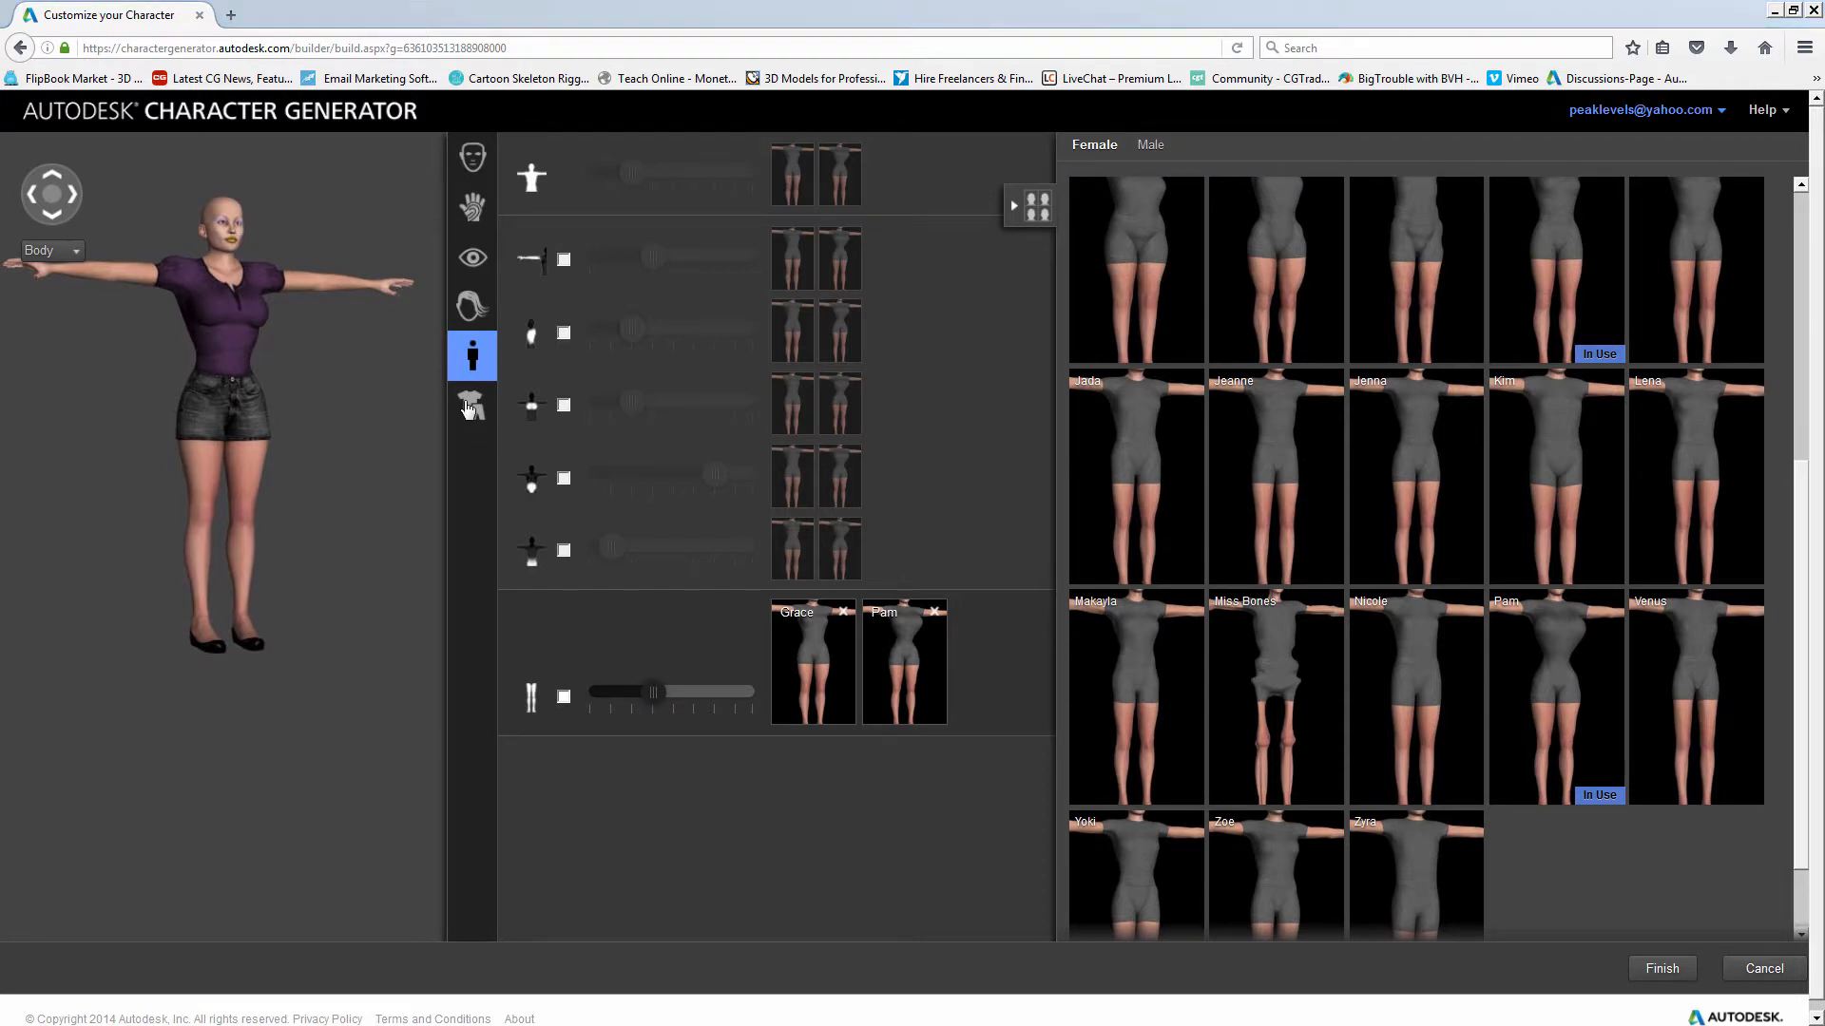
- Dress the character in the light grey variation of her top, the white variation of her shorts, and grey-and-white sneakers
{"action": "left_click", "coordinate": [469, 407]}
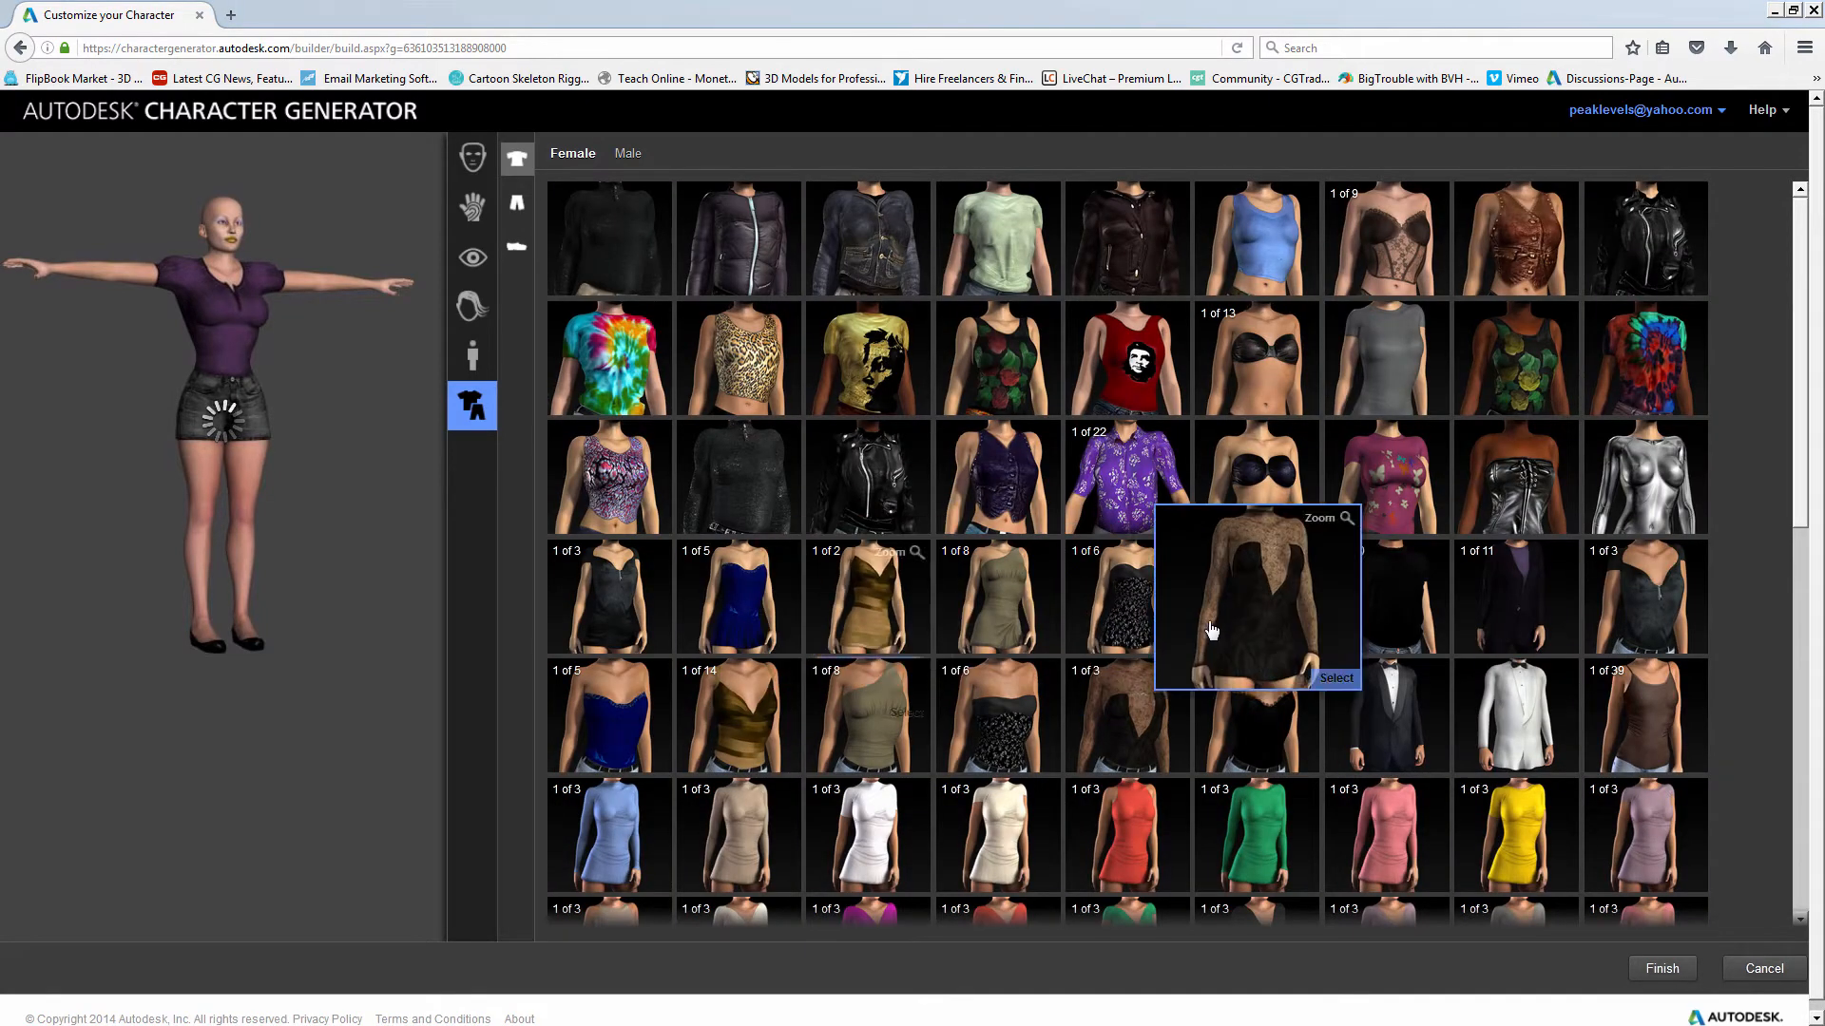
{"action": "mouse_move", "coordinate": [1097, 648]}
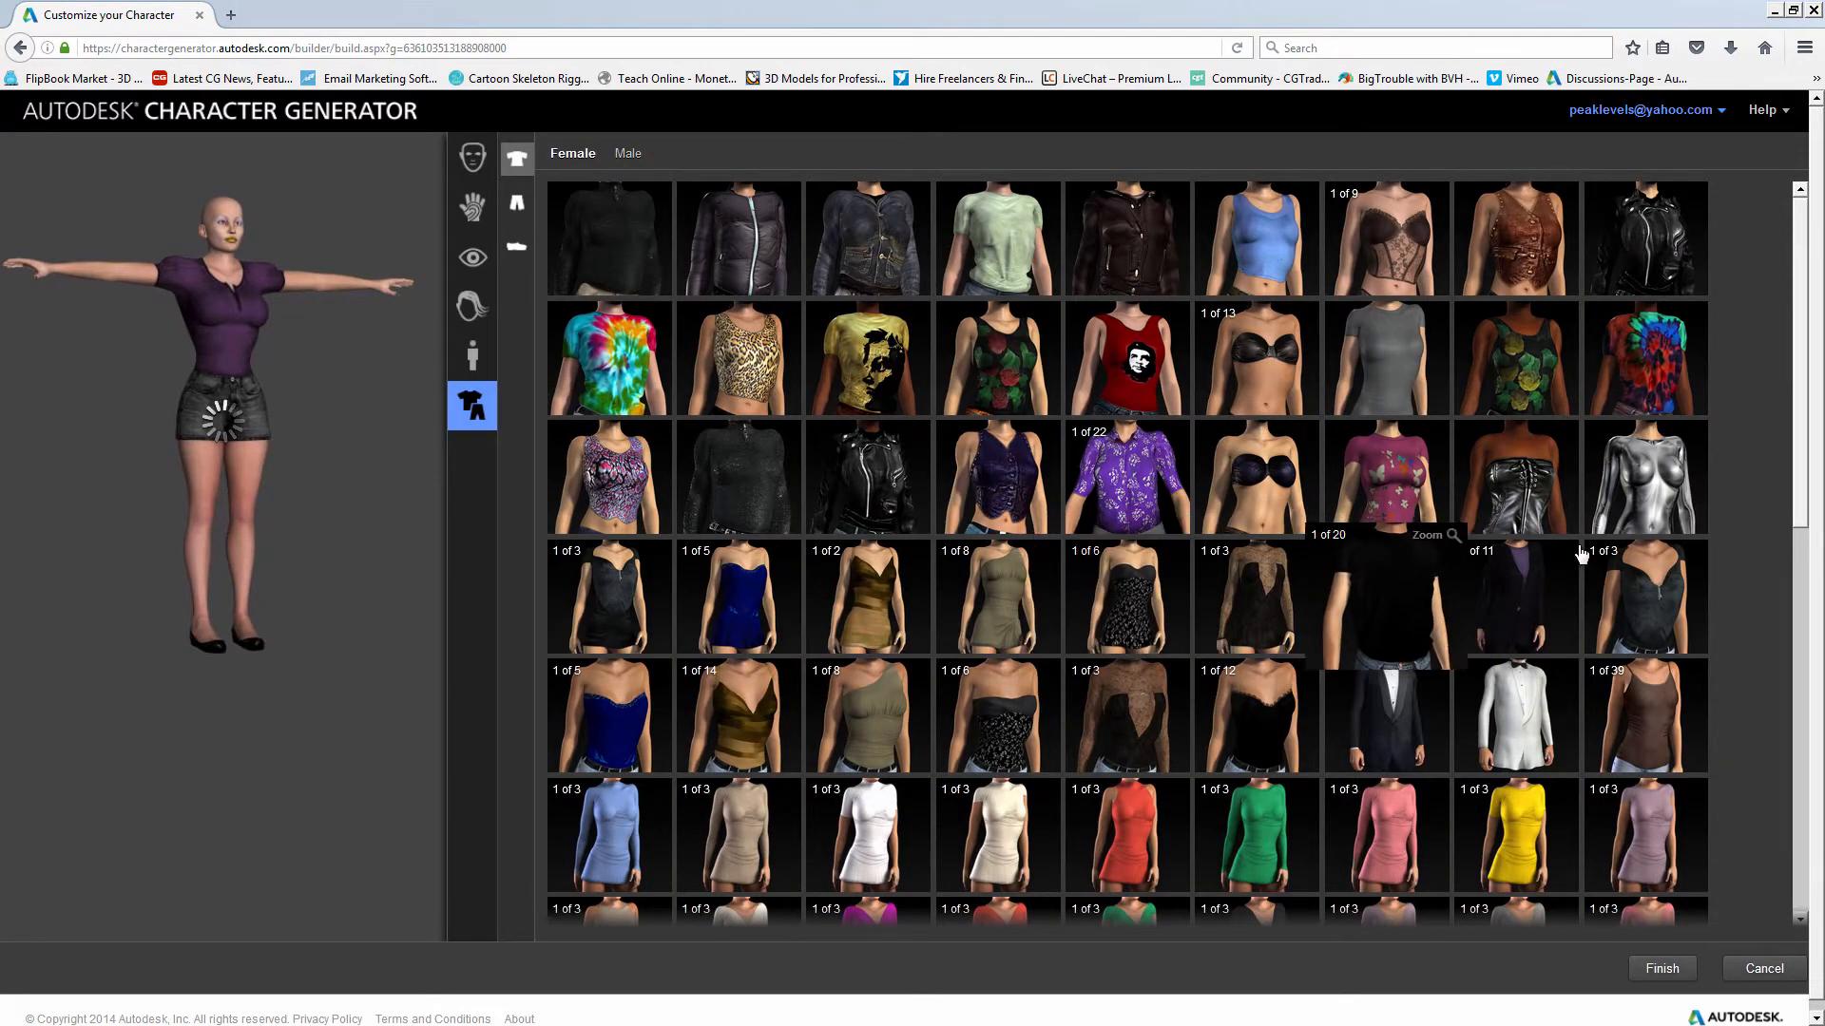
{"action": "left_click", "coordinate": [629, 155]}
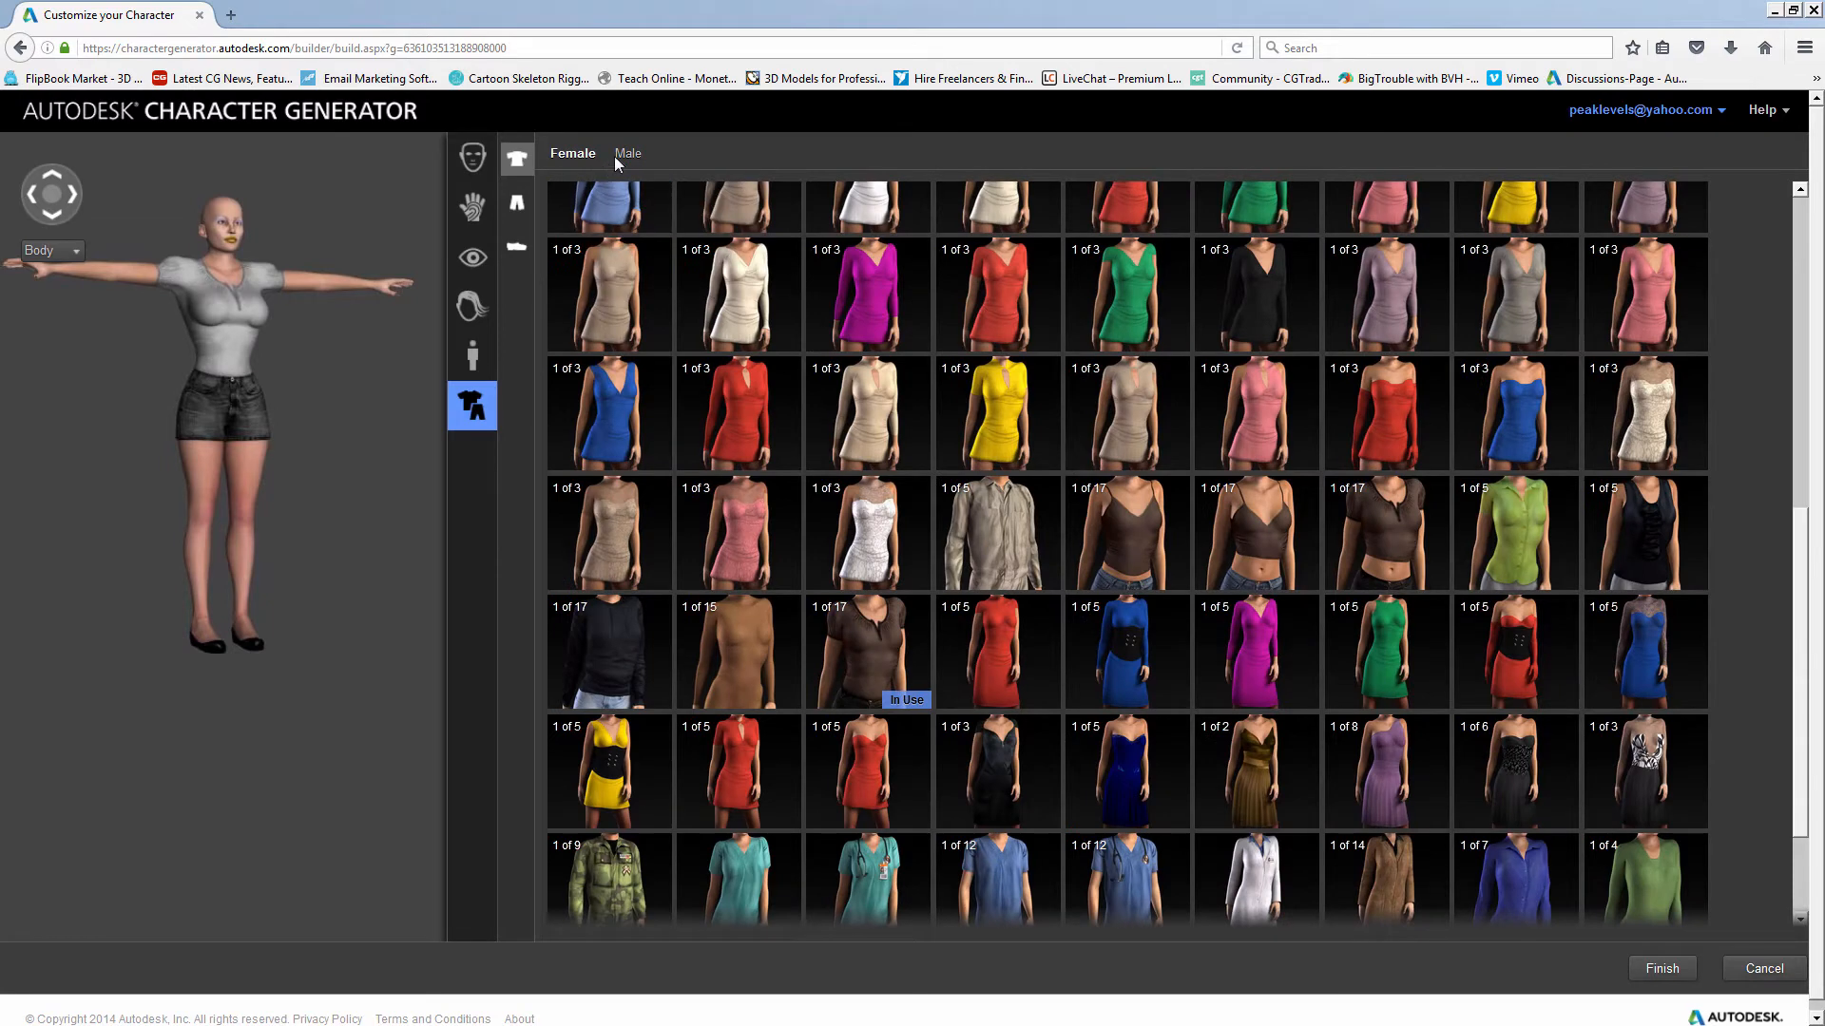
{"action": "left_click", "coordinate": [516, 202]}
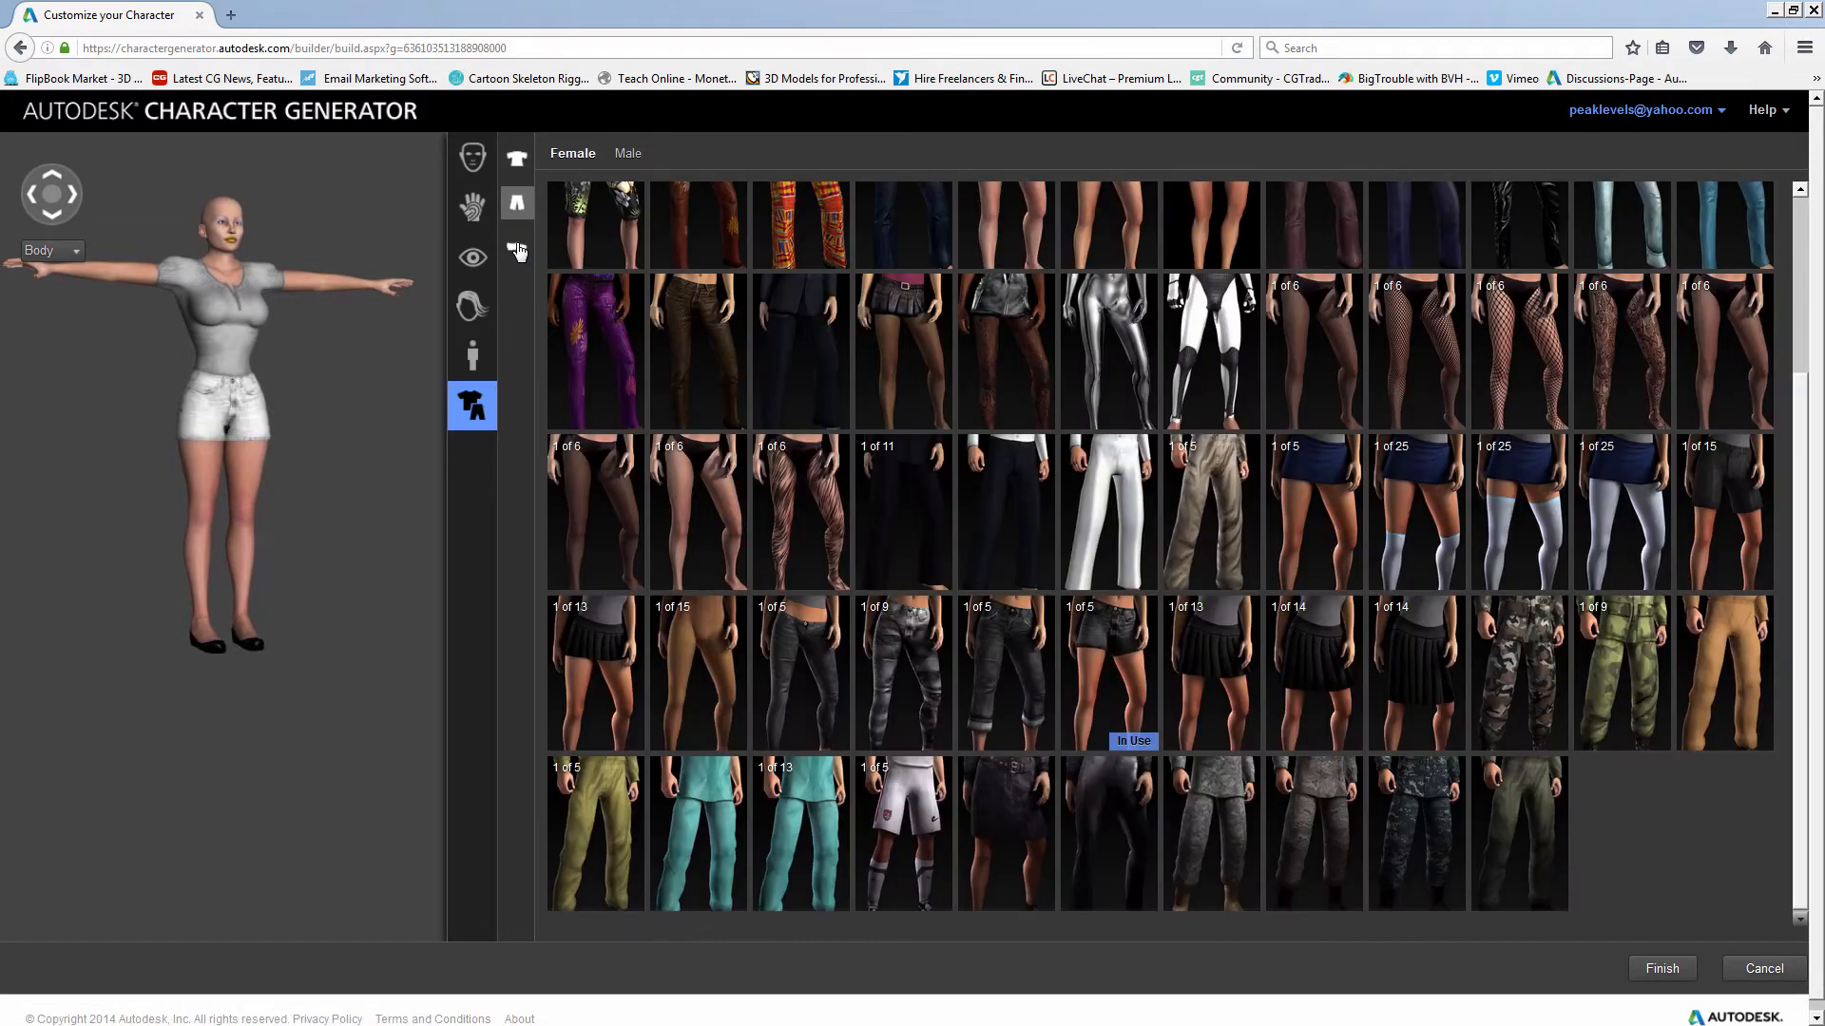
{"action": "left_click", "coordinate": [517, 246]}
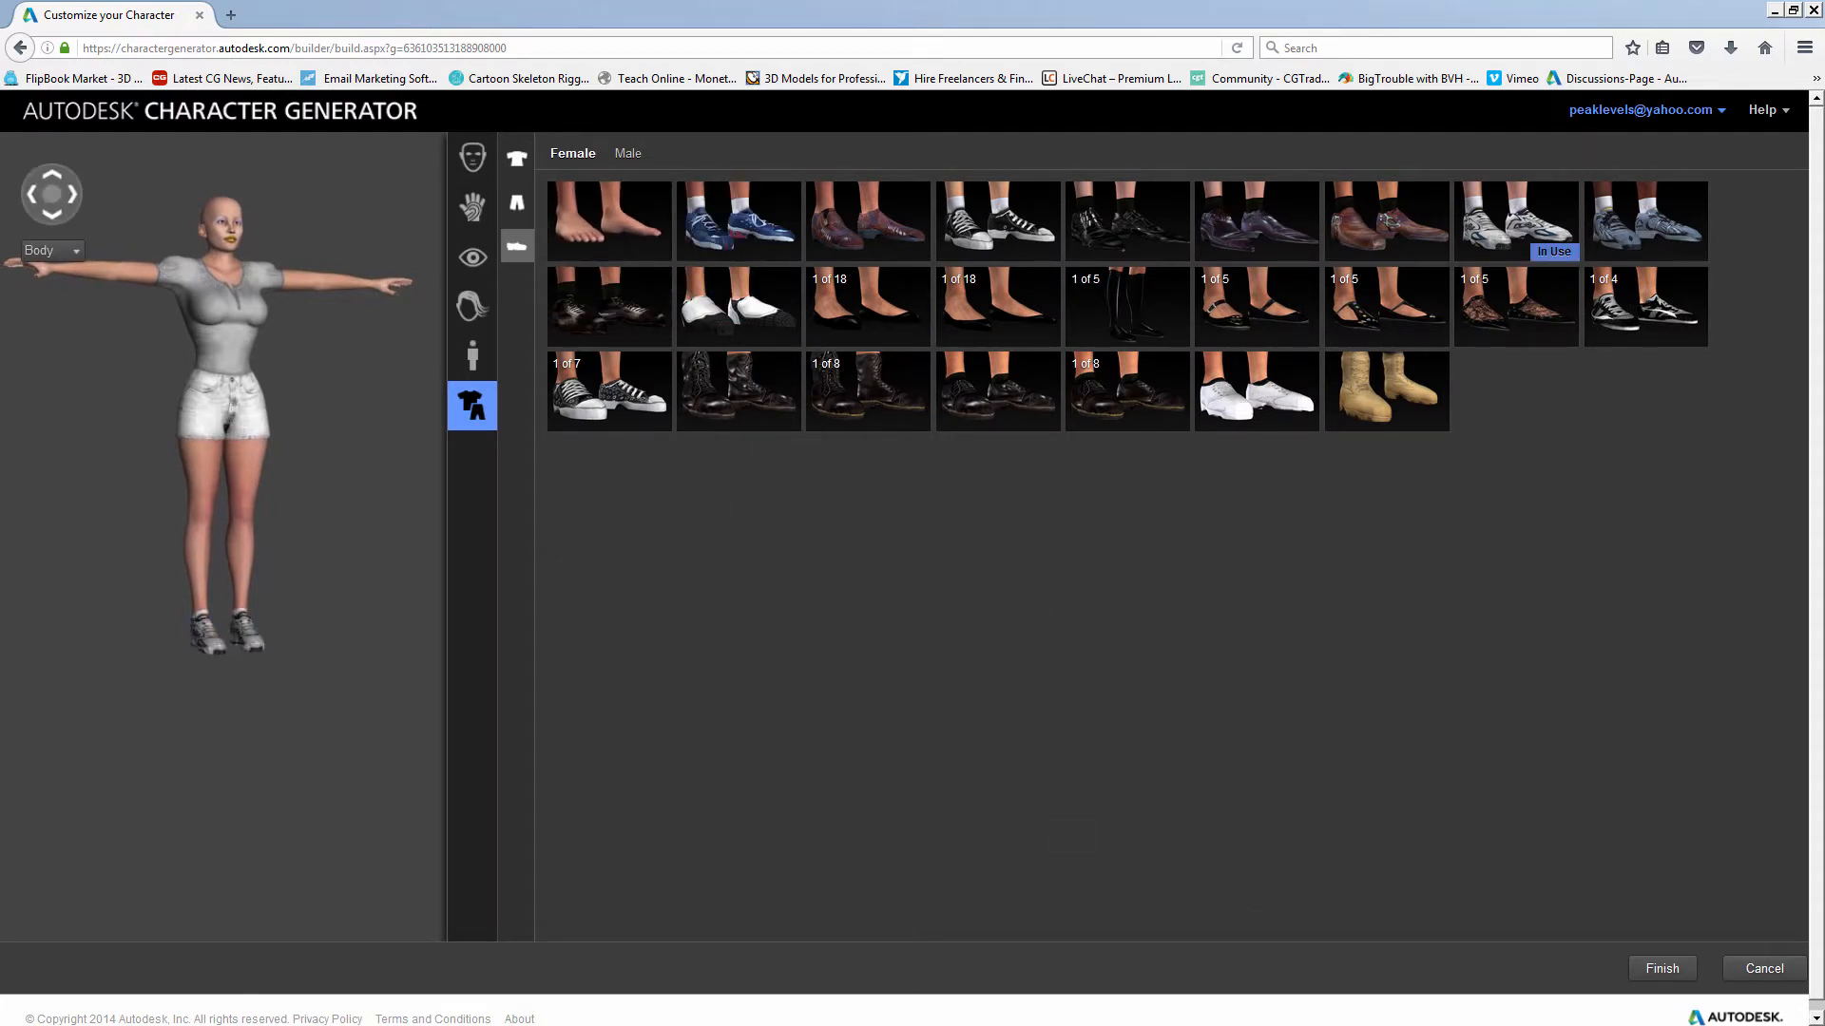
- Finish the character and save it under the name Kate
{"action": "left_click", "coordinate": [1659, 984]}
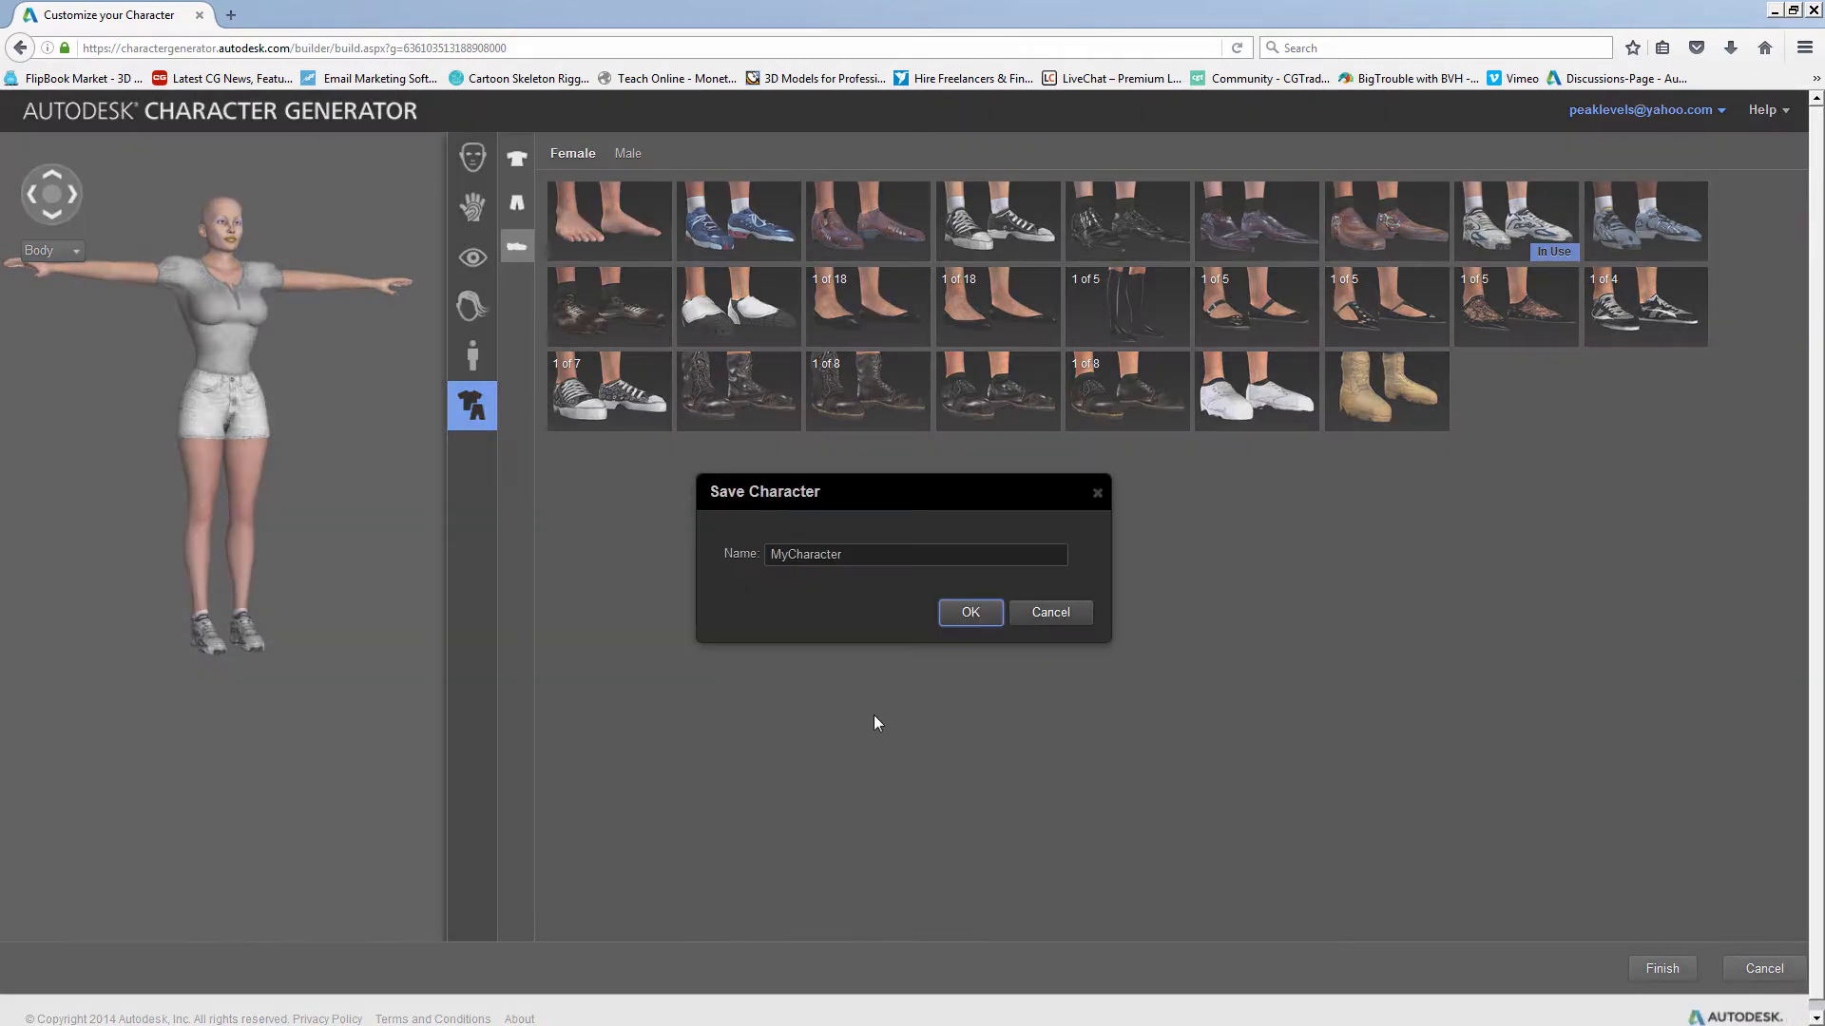
{"action": "double_click", "coordinate": [874, 555]}
{"action": "key", "text": "BackSpace"}
{"action": "type", "text": "Kate"}
{"action": "key", "text": "Return"}
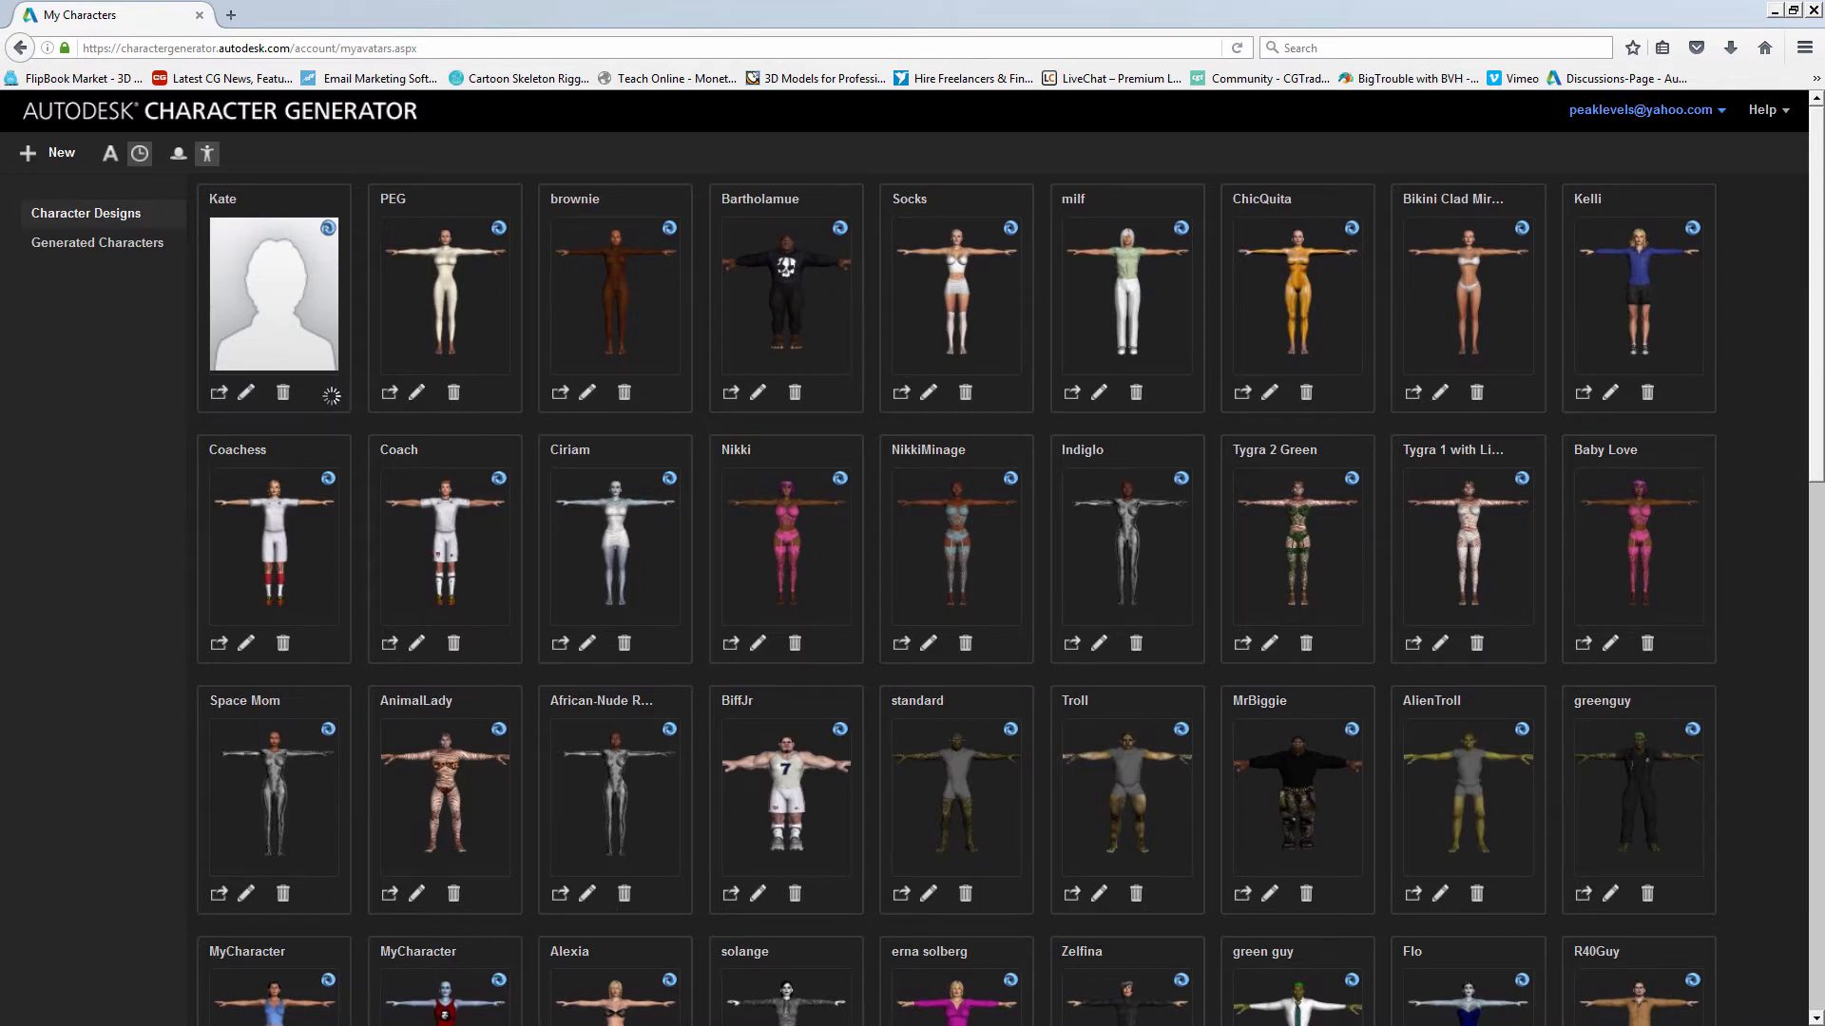
- Start generating the Kate character and set its height to 60 inches
{"action": "left_click", "coordinate": [218, 393]}
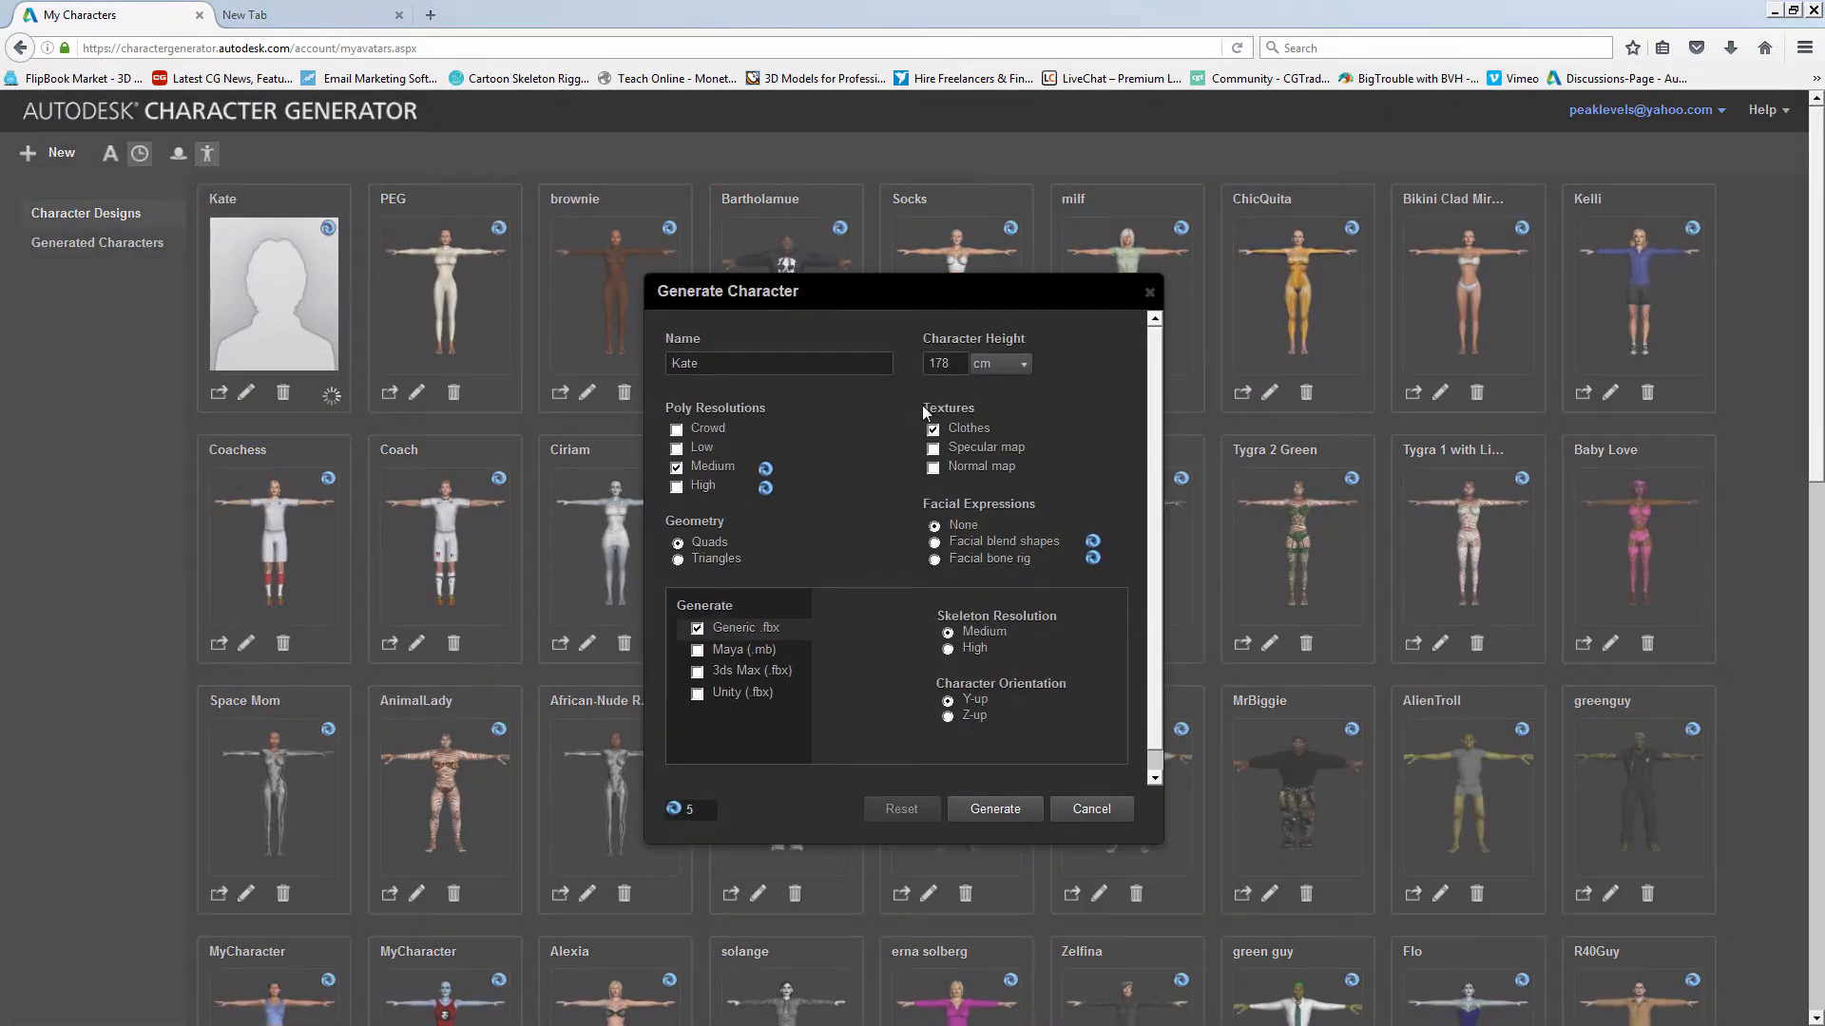
{"action": "left_click_drag", "start_coordinate": [960, 361], "coordinate": [909, 362]}
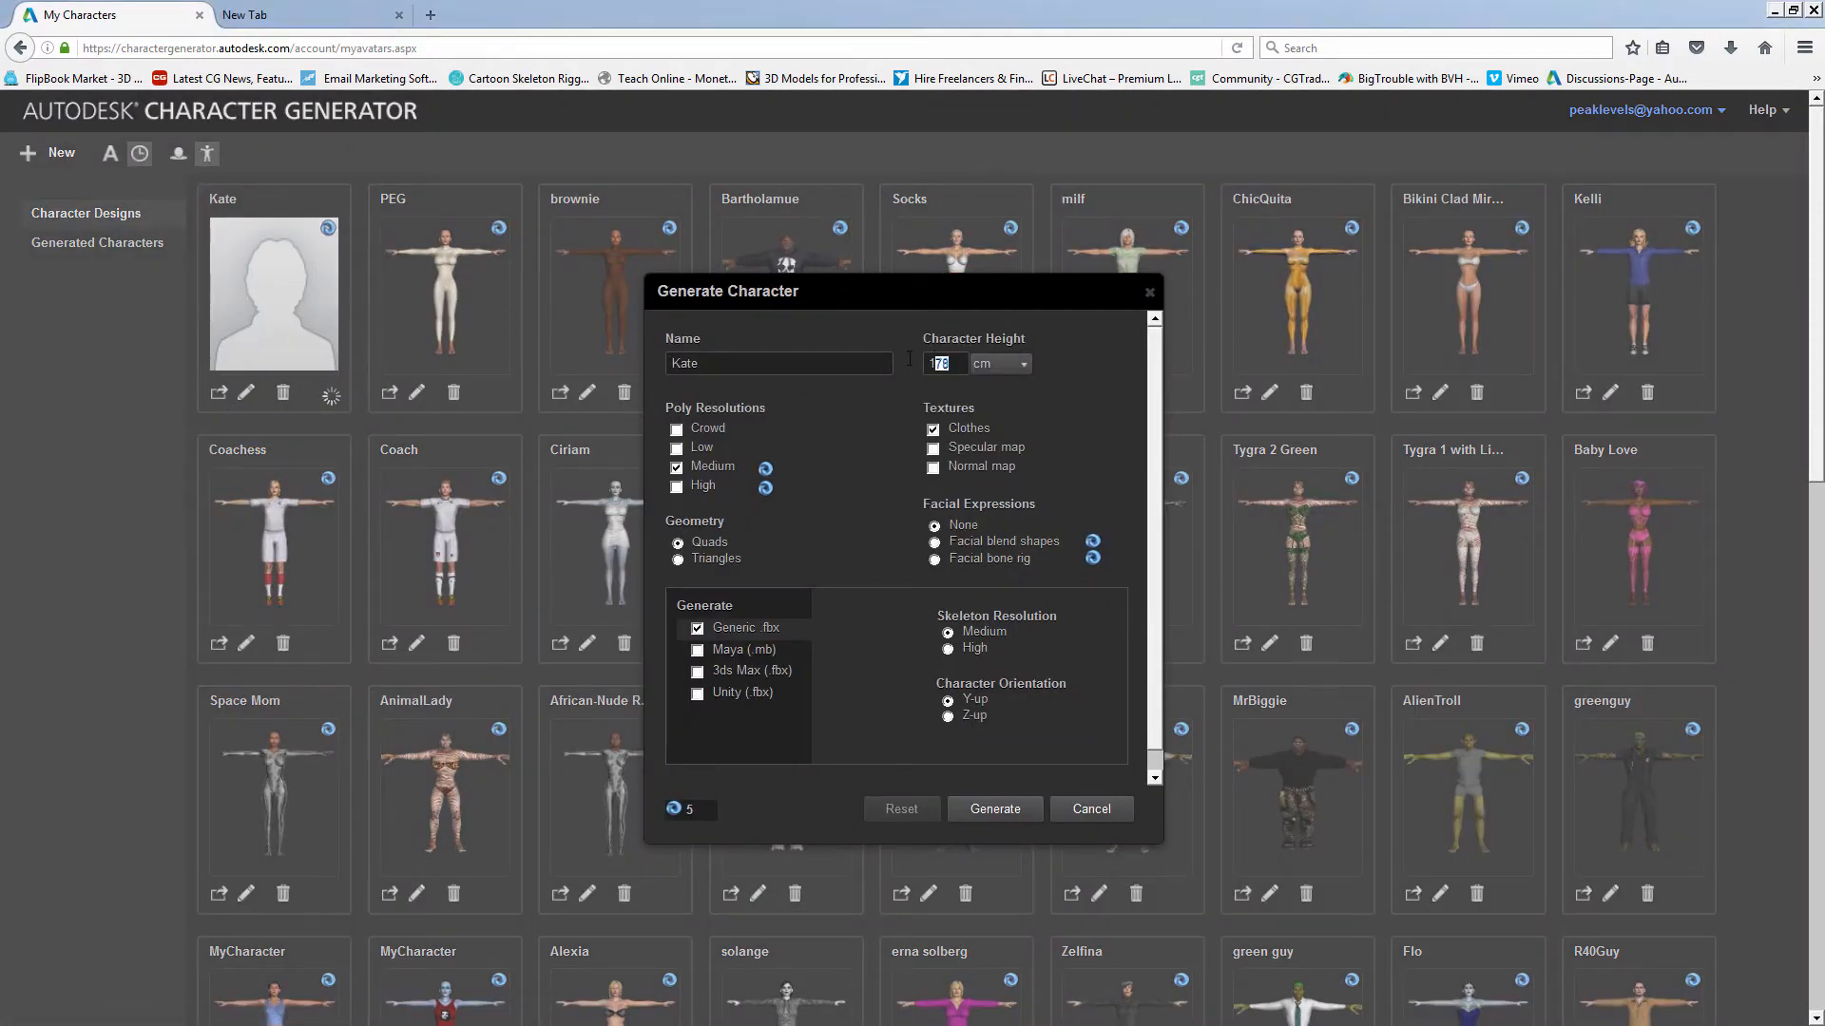
{"action": "left_click", "coordinate": [983, 365]}
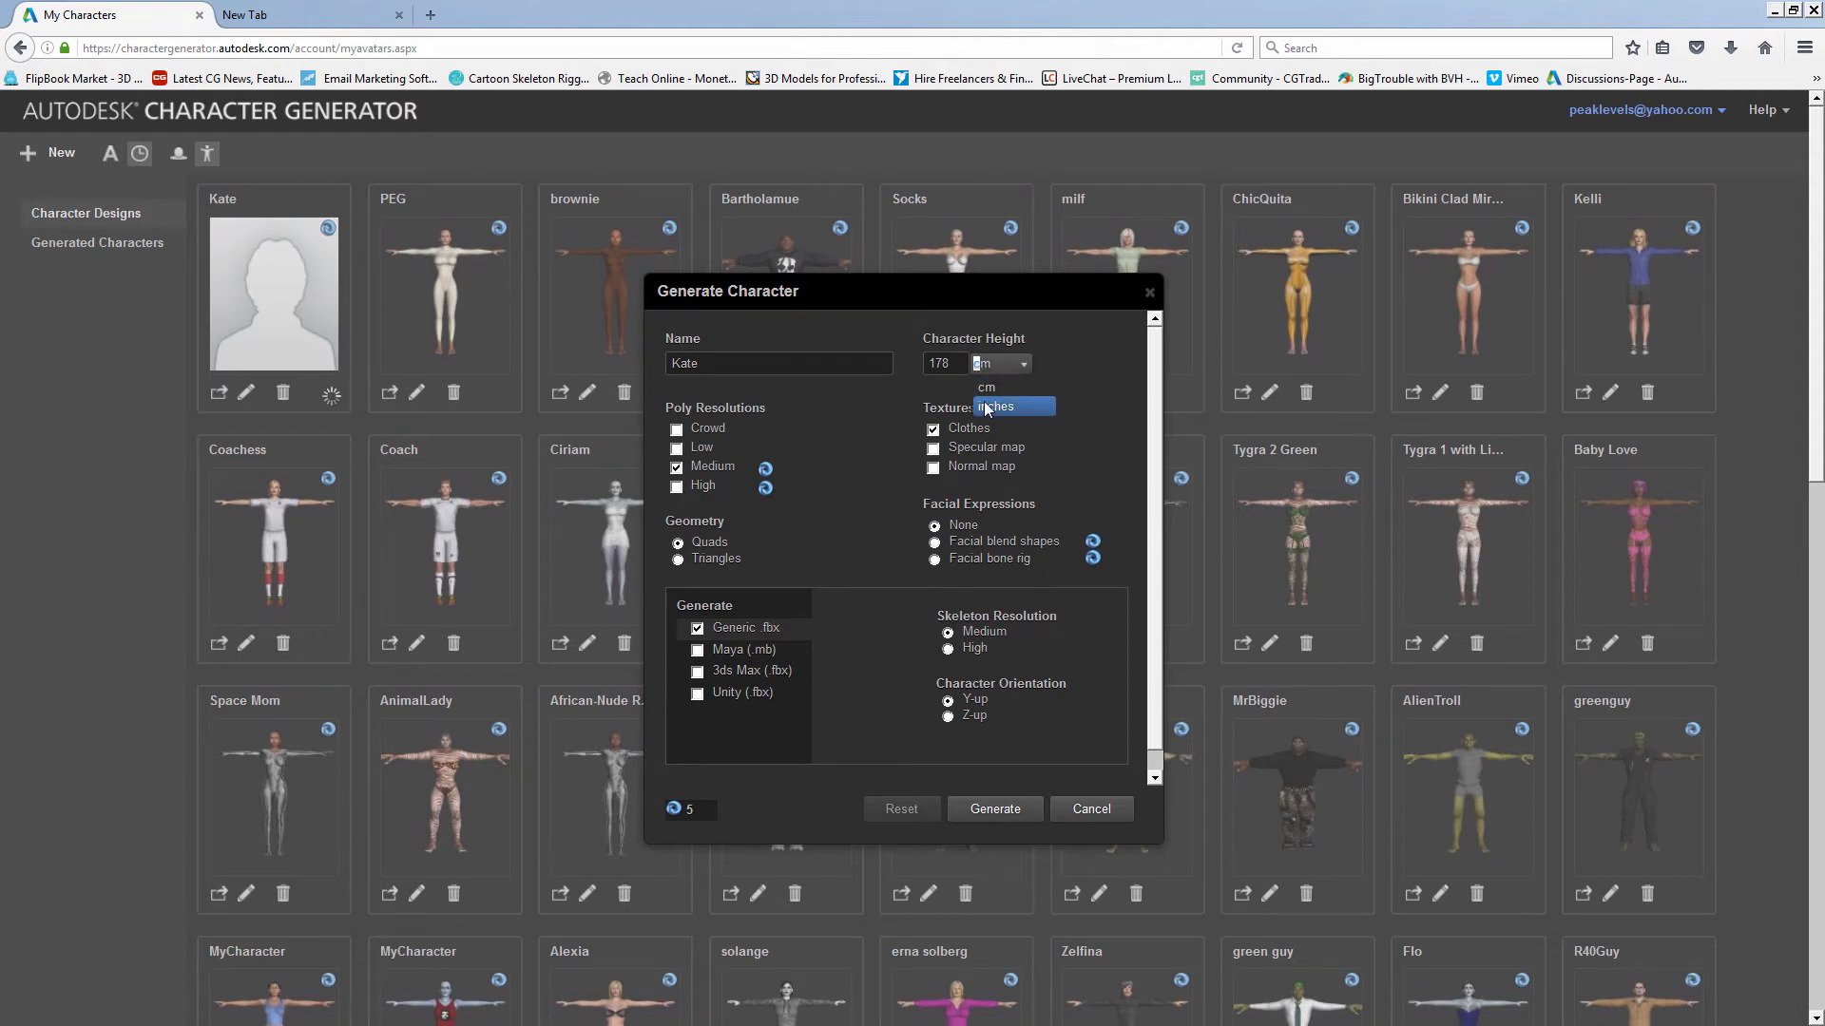
{"action": "left_click", "coordinate": [995, 406]}
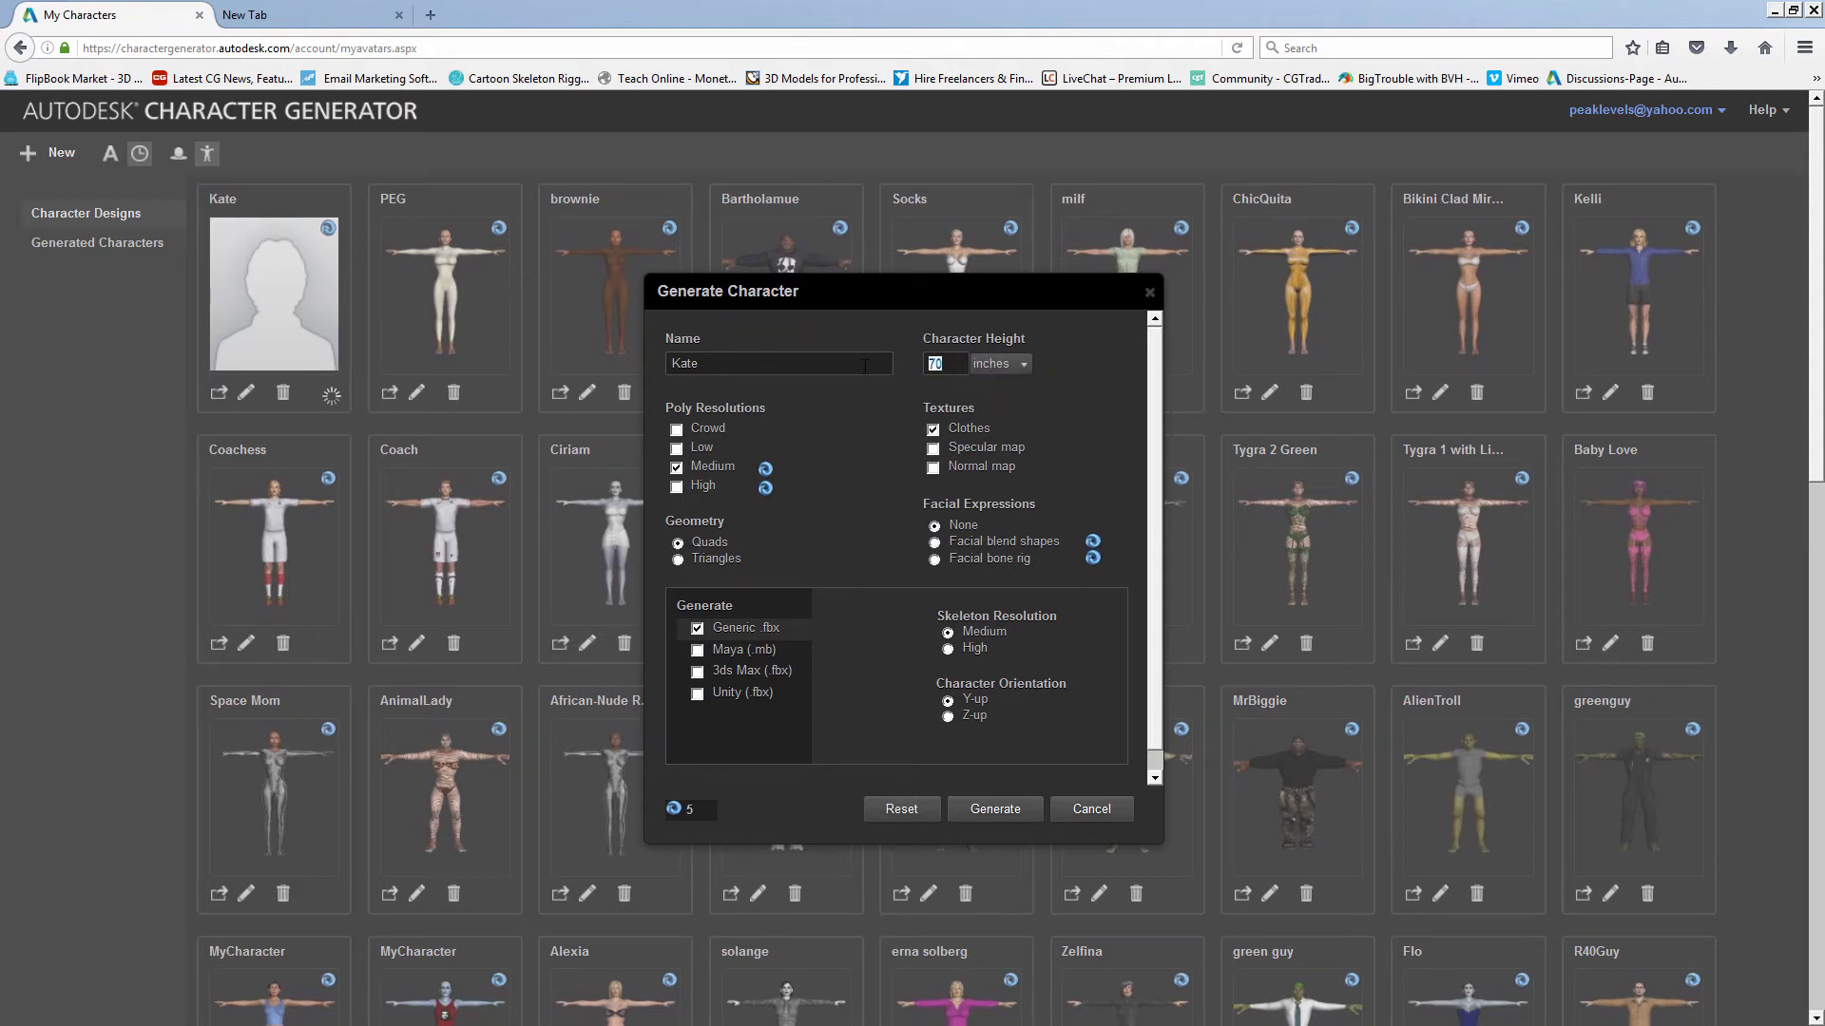
{"action": "type", "text": "60"}
- Generate the character in high resolution with normal and specular maps, triangle geometry and facial blend shapes, and open the generated characters
{"action": "left_click", "coordinate": [934, 467]}
{"action": "left_click", "coordinate": [933, 449]}
{"action": "left_click", "coordinate": [677, 559]}
{"action": "left_click", "coordinate": [969, 816]}
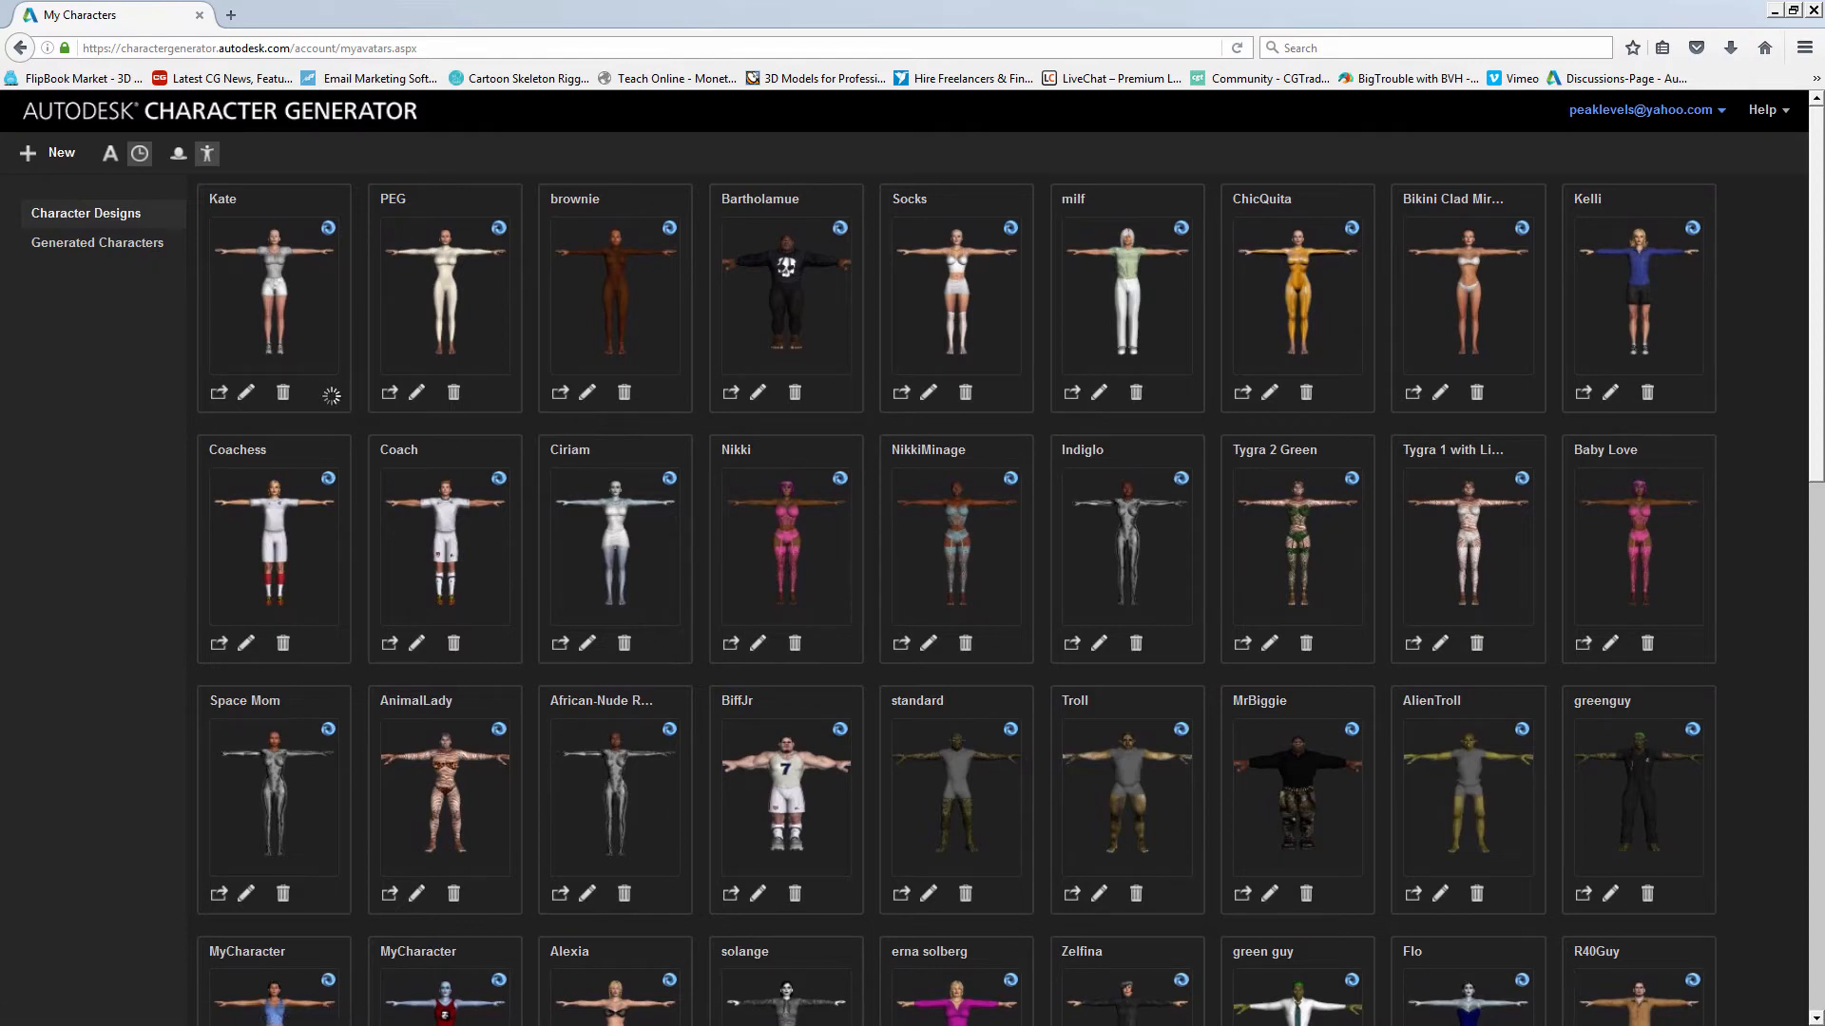
{"action": "left_click", "coordinate": [166, 259]}
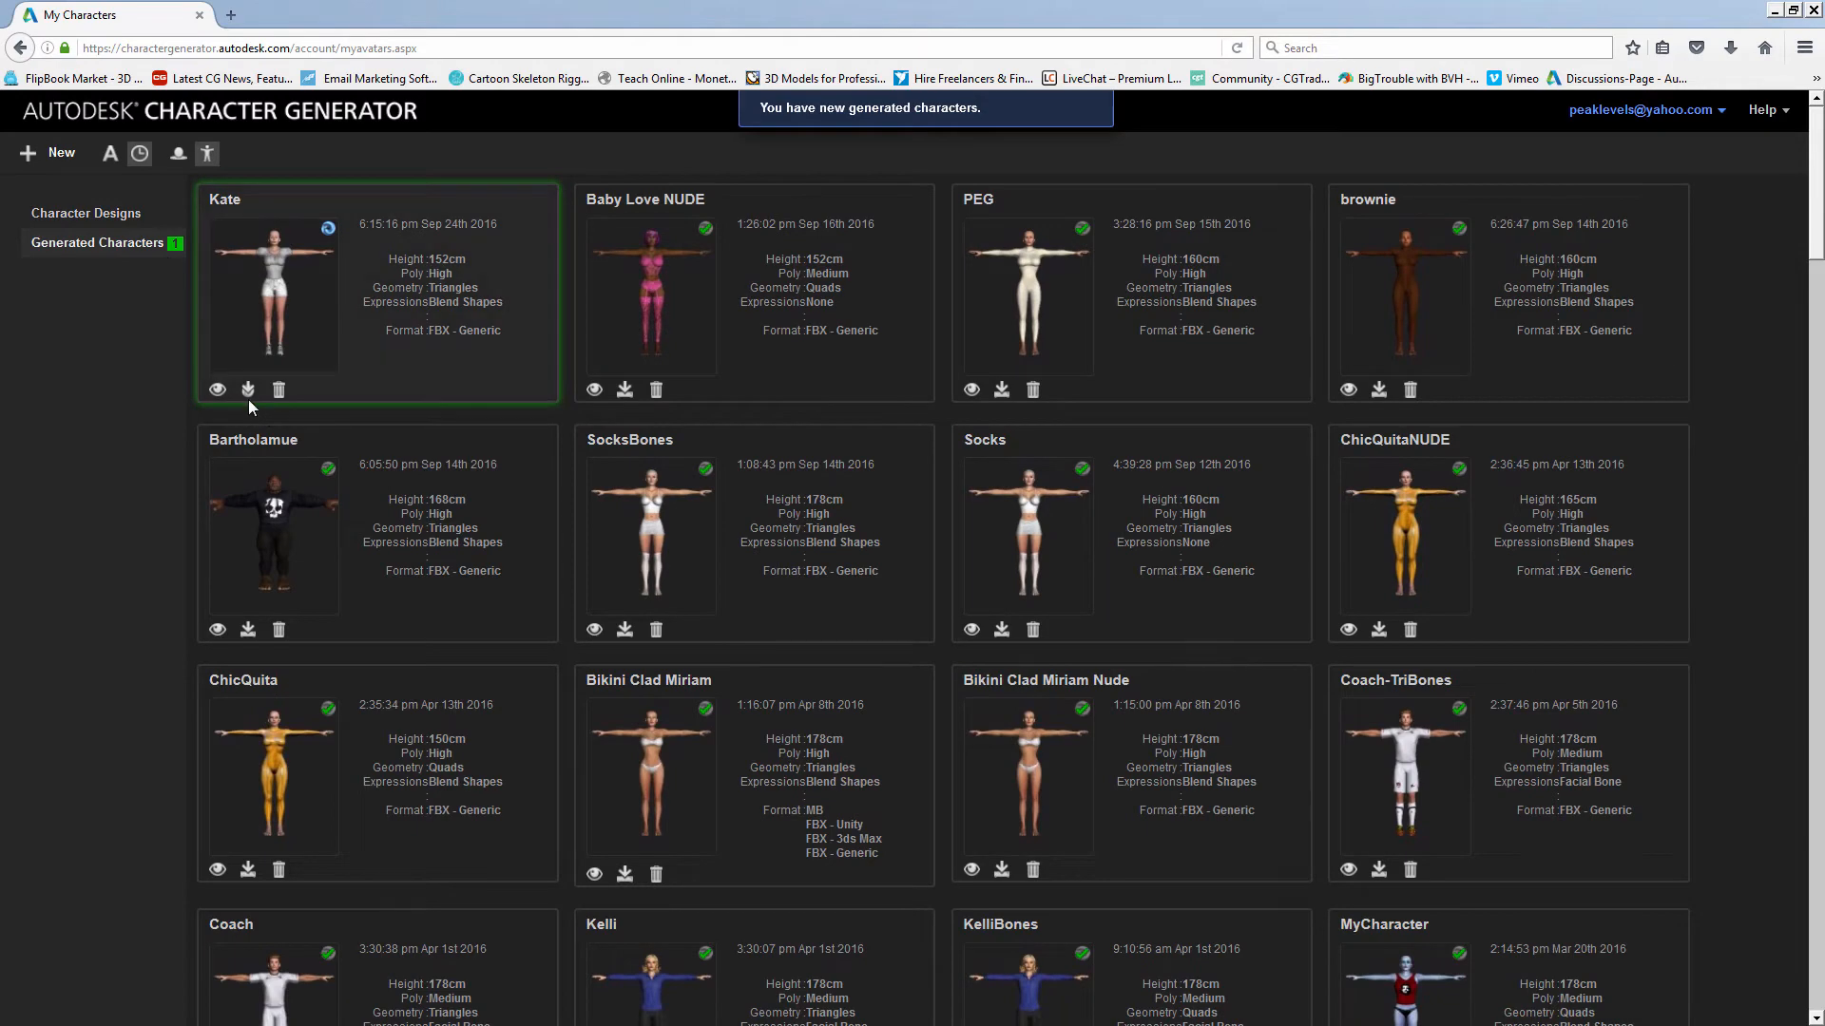
- Download the generated Kate character, switch to MotionBuilder with Kate.fbx open, and delete the scene's lights
{"action": "left_click", "coordinate": [248, 391]}
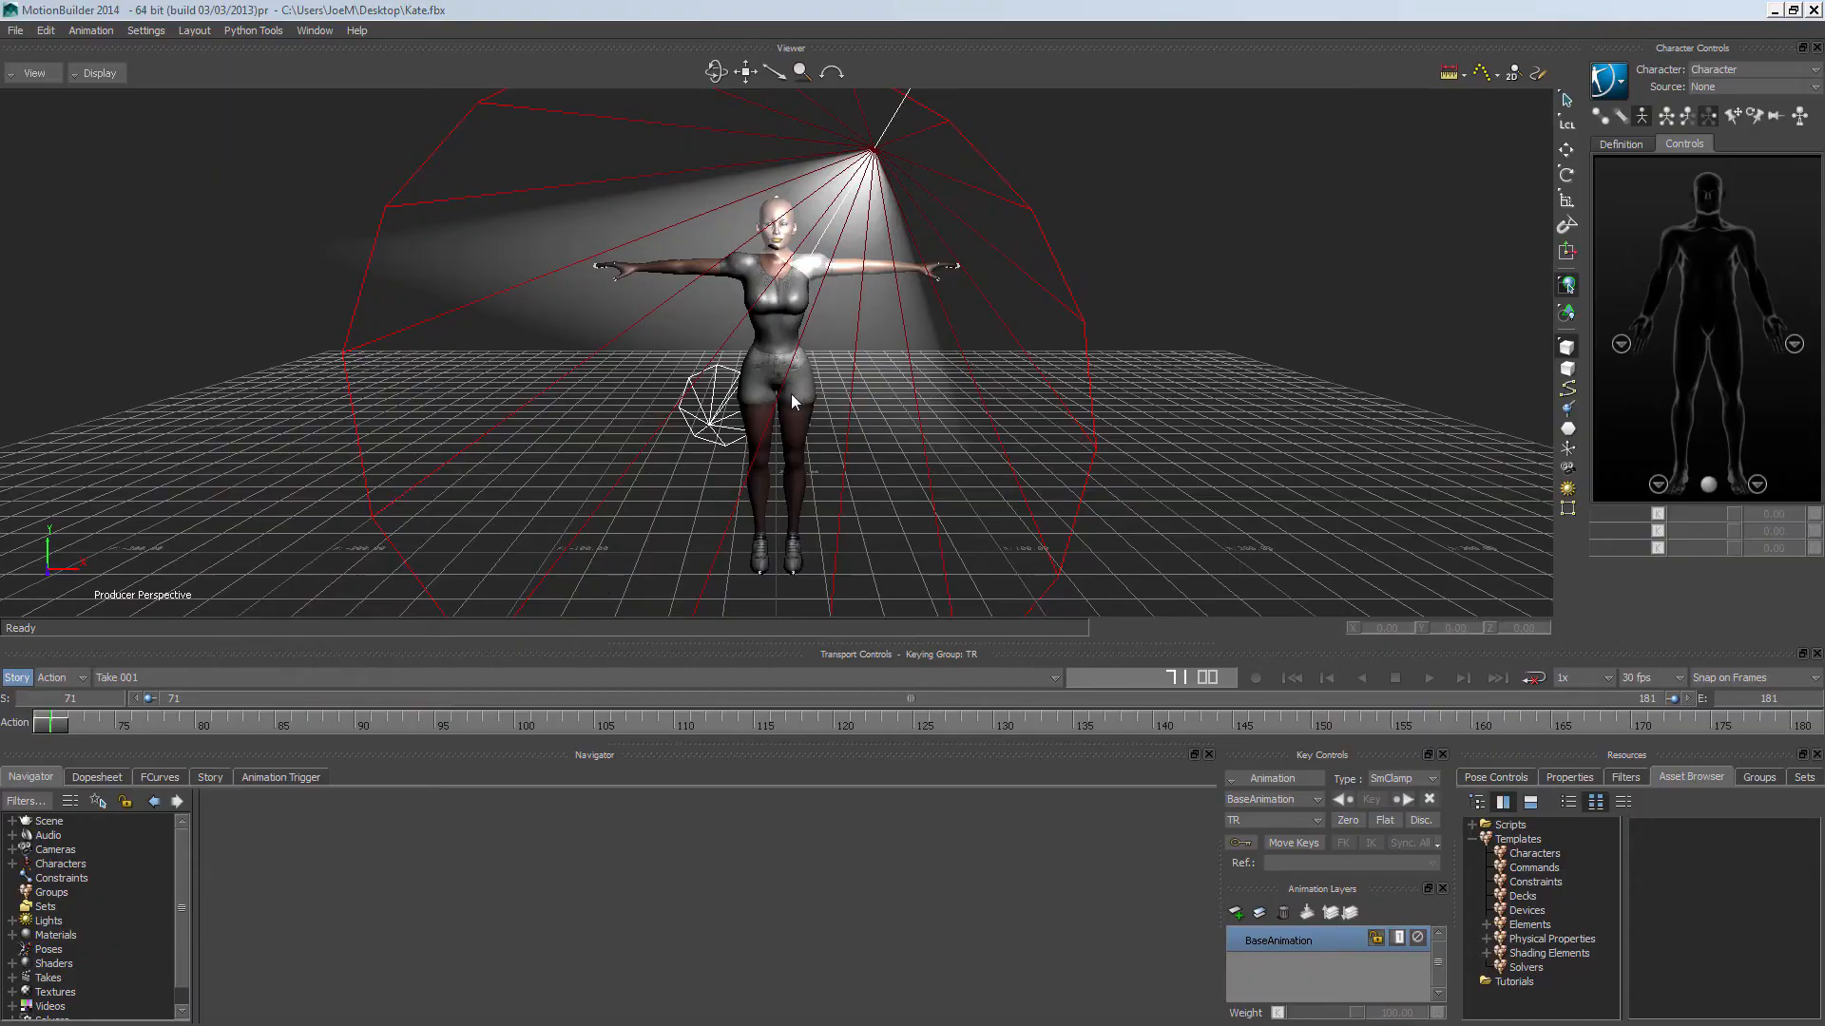
{"action": "left_click", "coordinate": [700, 415]}
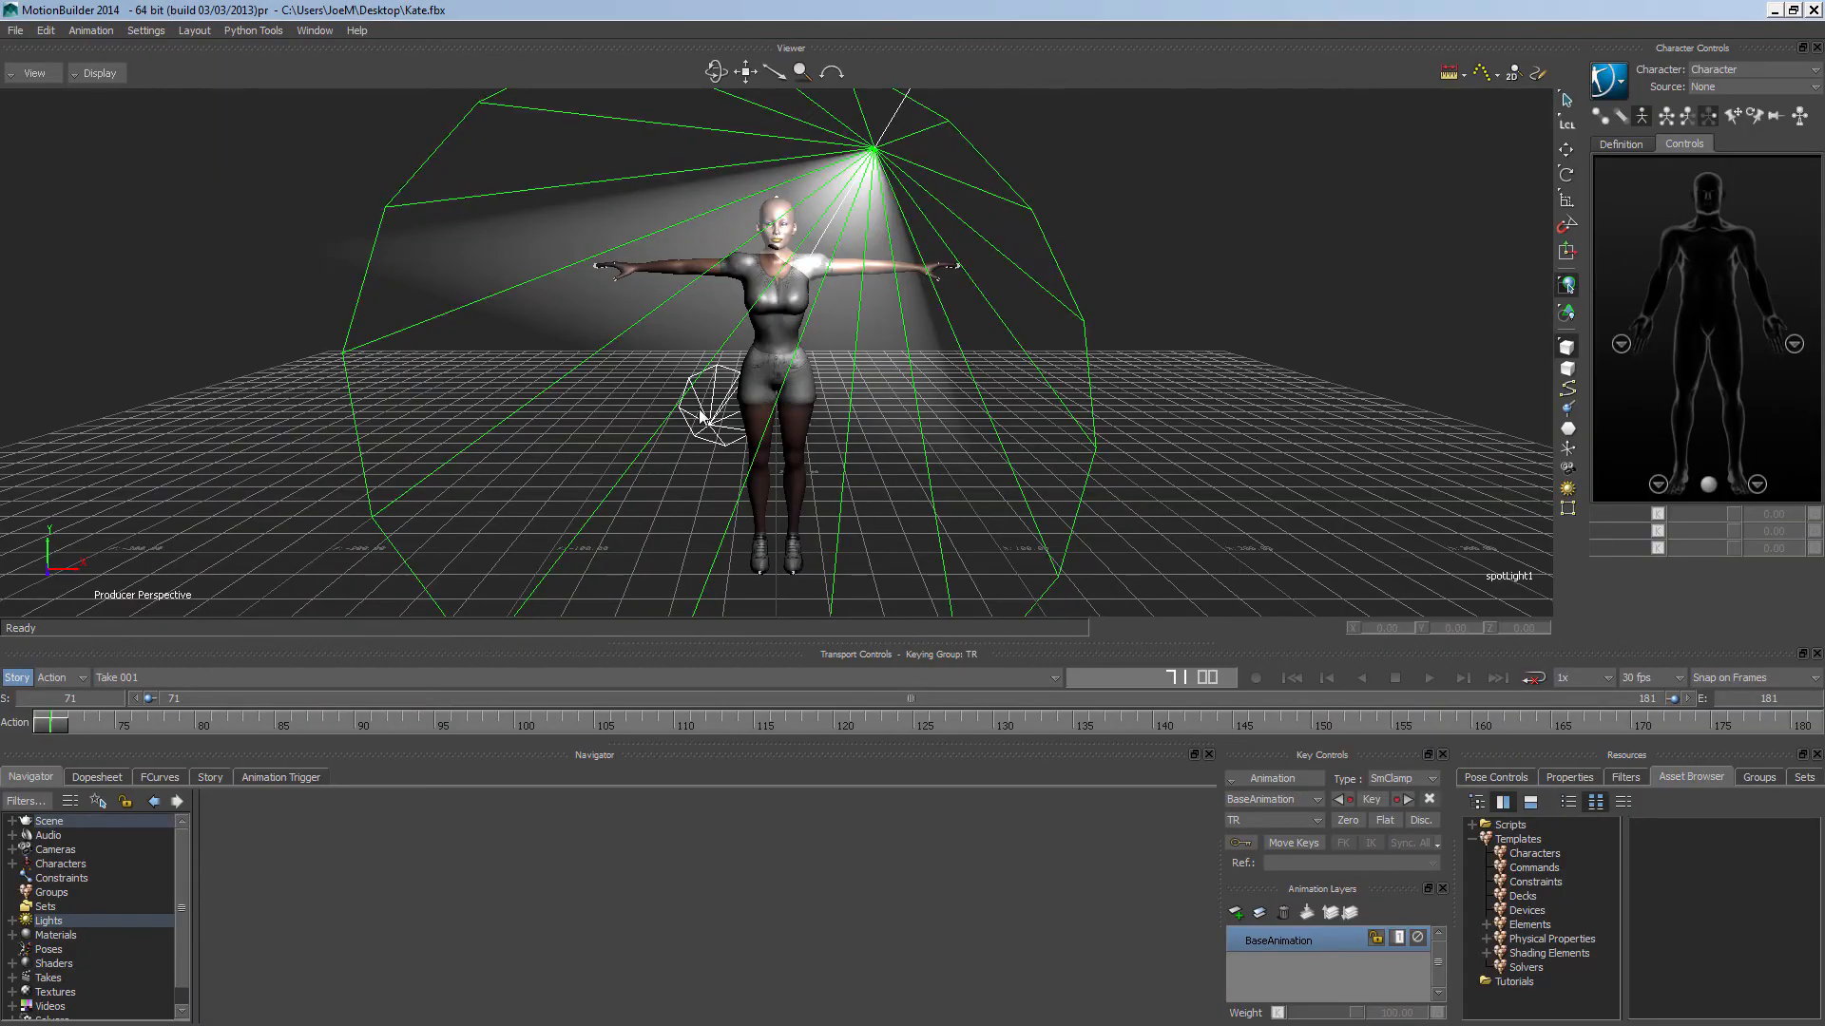
{"action": "key", "text": "Delete"}
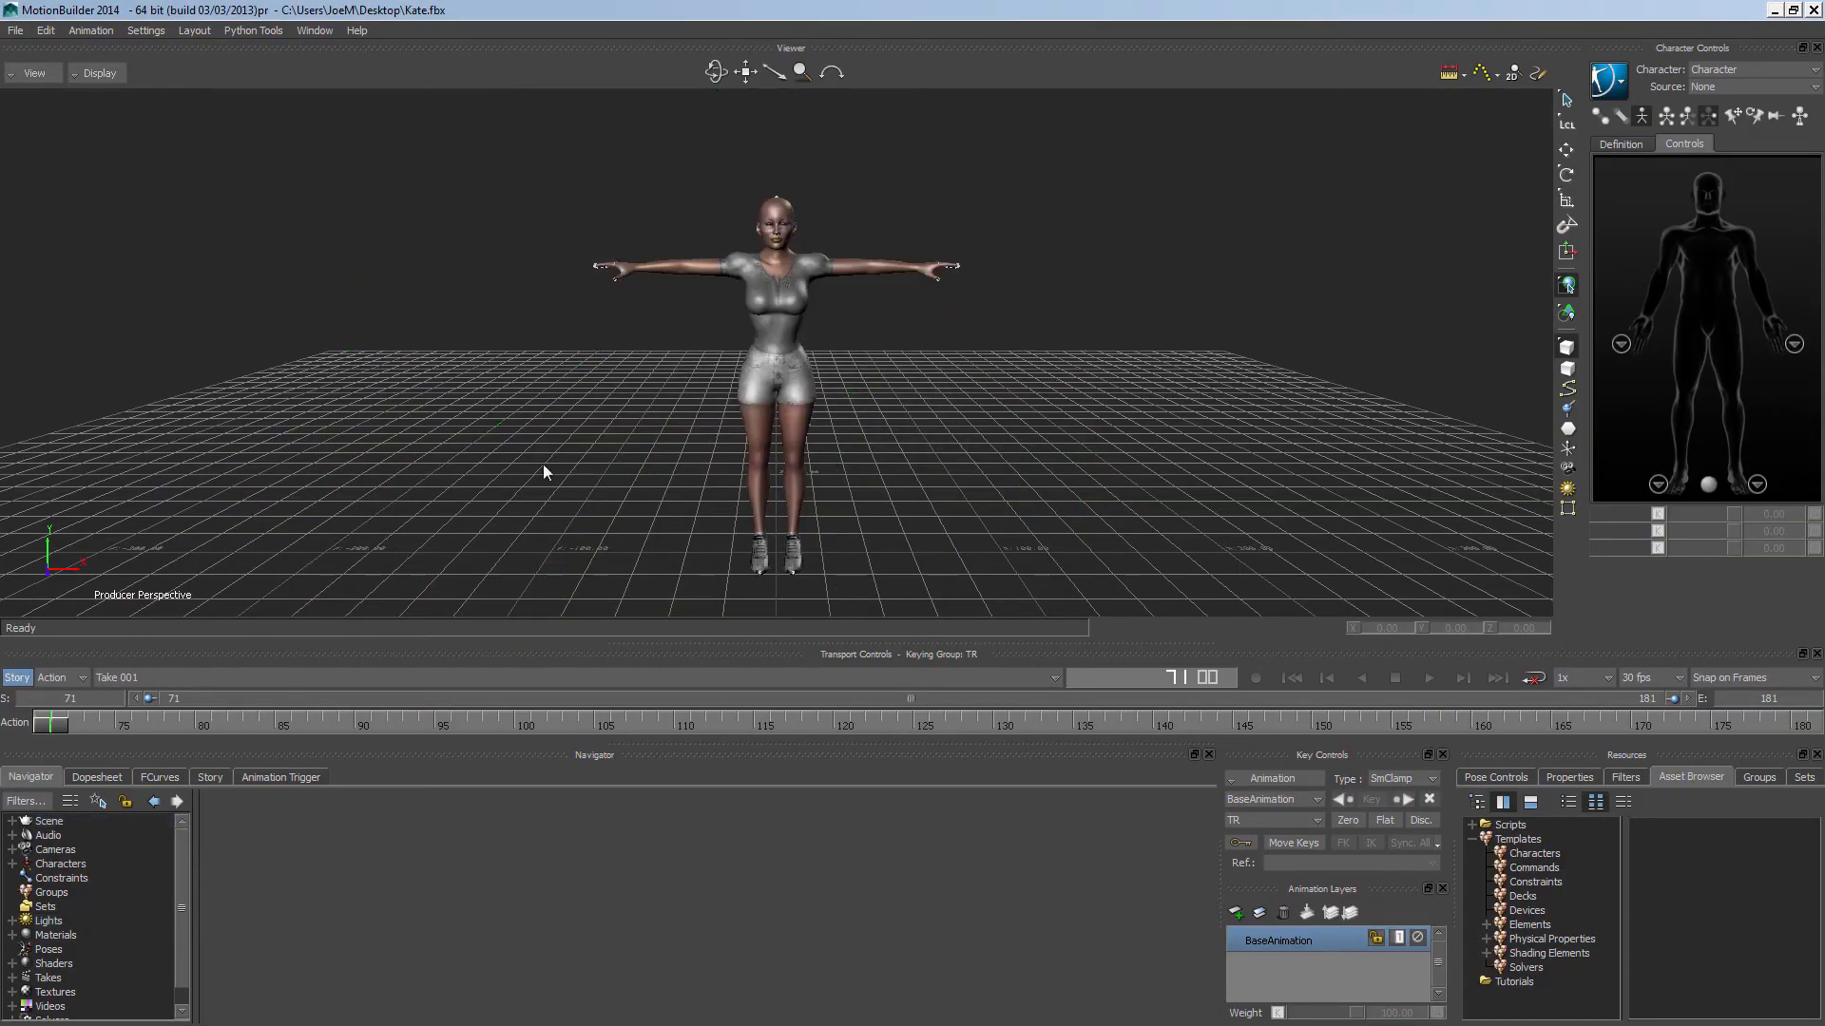
- Open the existing character's settings and show its bone mapping definition
{"action": "left_click", "coordinate": [13, 864]}
{"action": "double_click", "coordinate": [57, 877]}
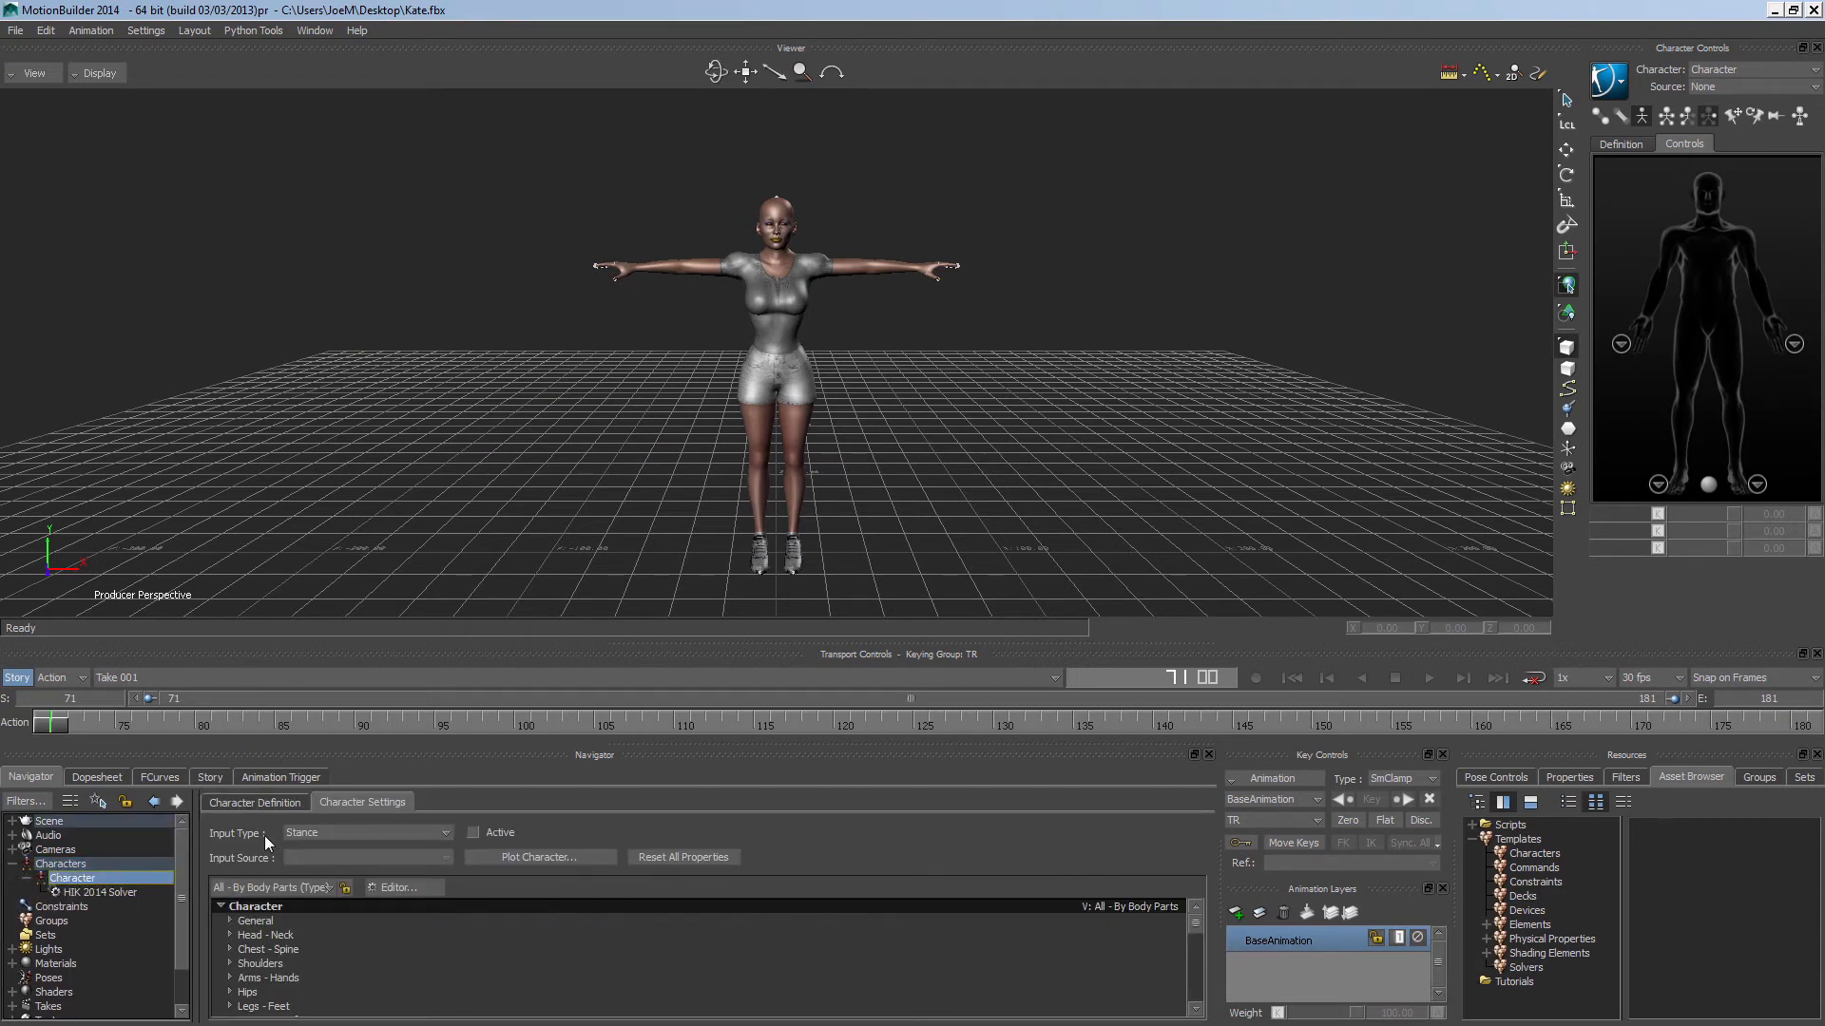
{"action": "left_click", "coordinate": [250, 804]}
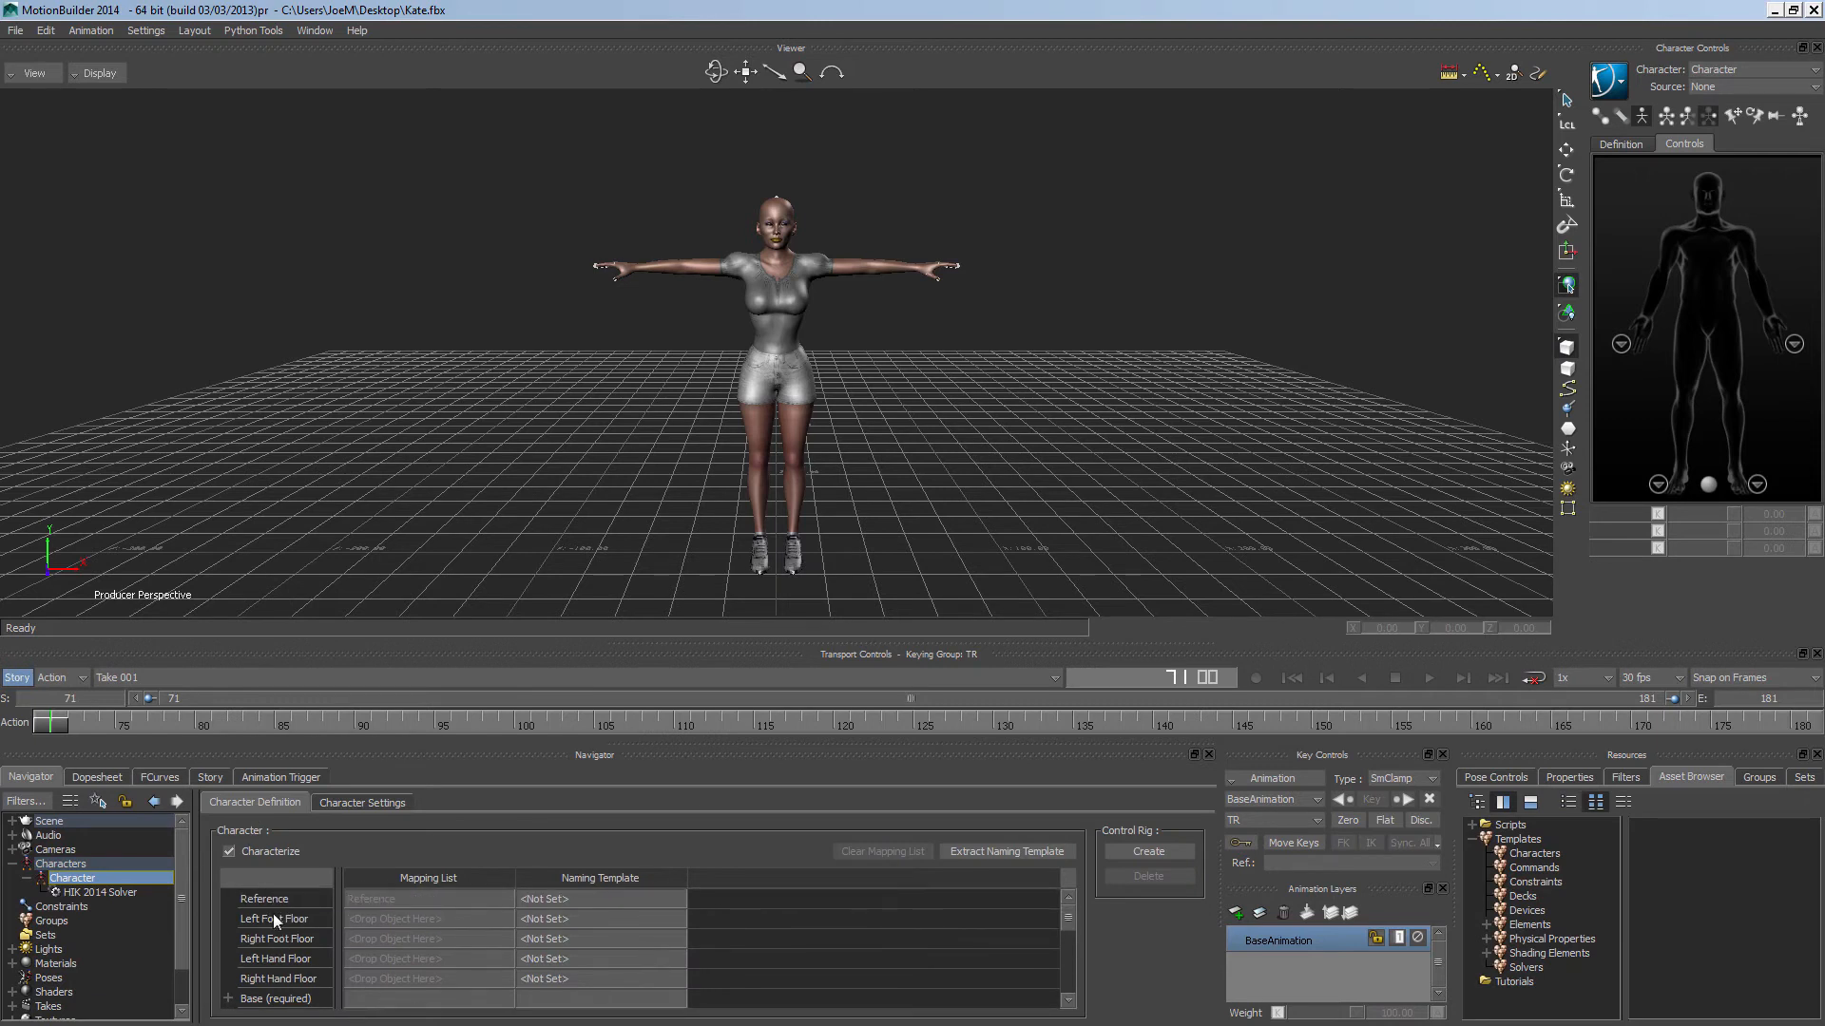
- Expand the master skeleton in the scene hierarchy down to Hips, then select and expand all of its branches
{"action": "left_click", "coordinate": [14, 823]}
{"action": "left_click", "coordinate": [28, 978]}
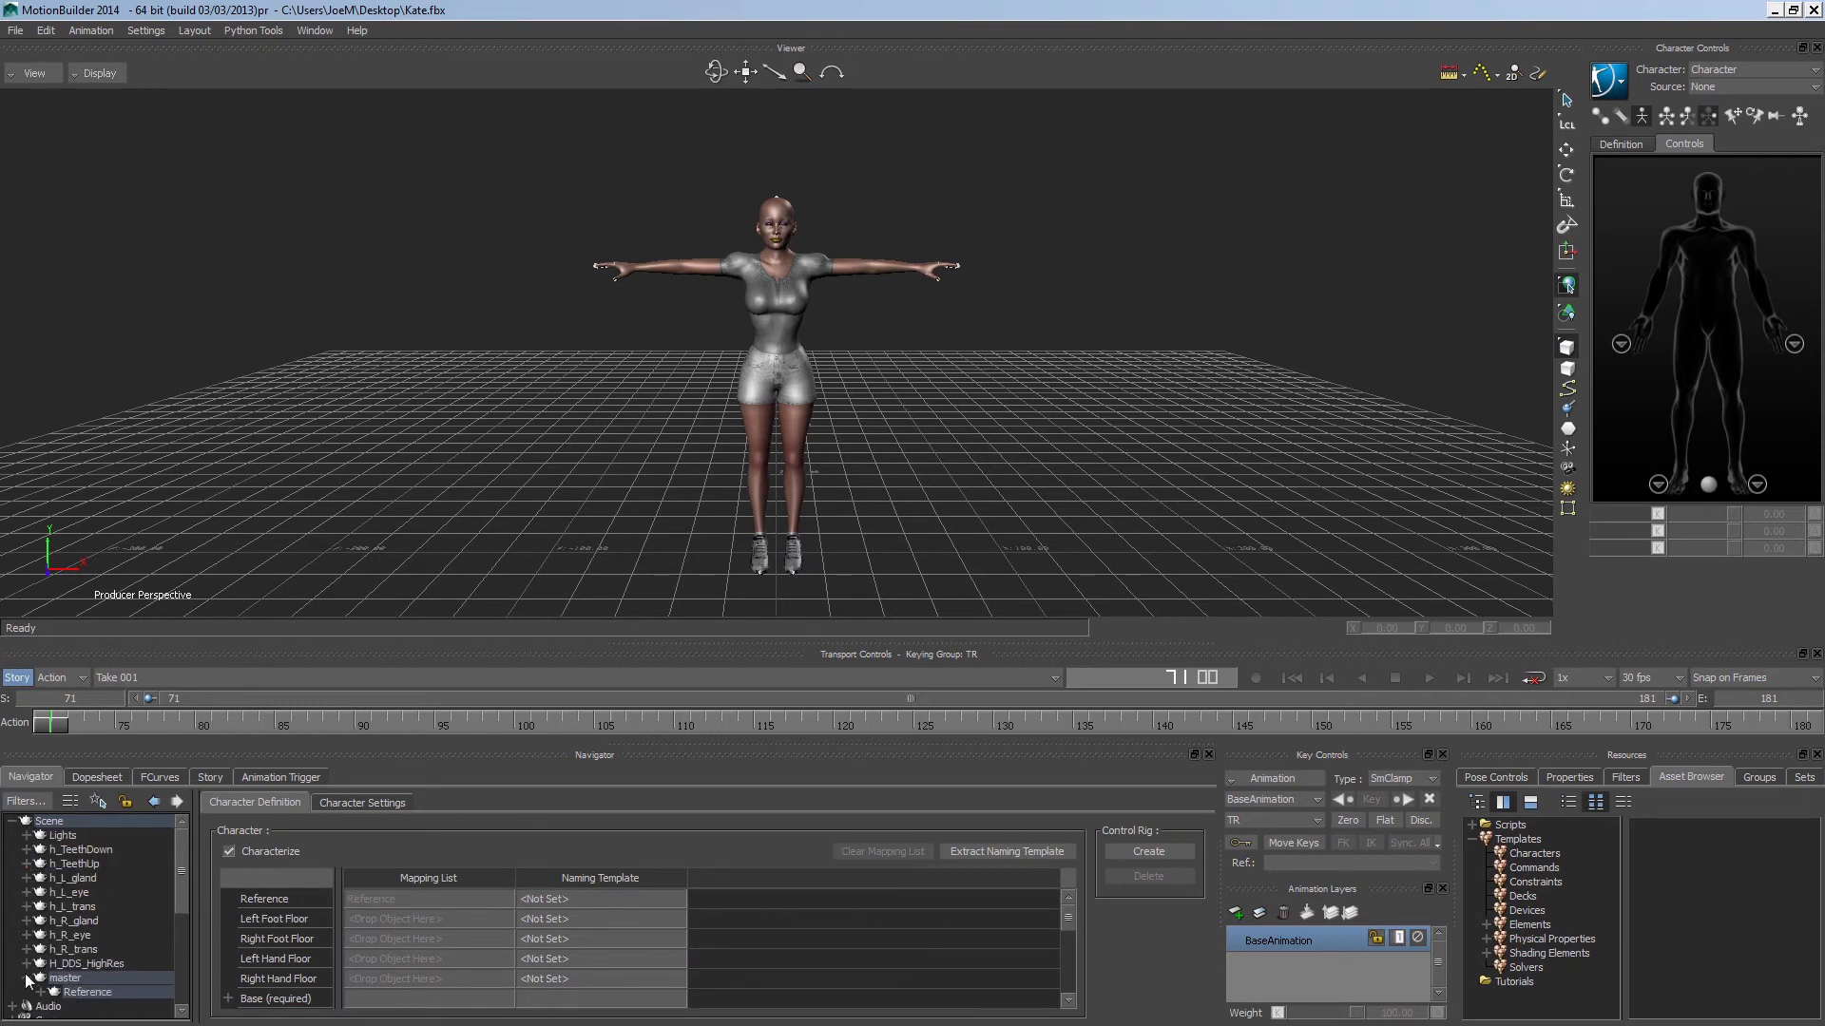
{"action": "scroll", "coordinate": [95, 976], "scroll_direction": "down", "scroll_amount": 2}
{"action": "left_click", "coordinate": [41, 921]}
{"action": "scroll", "coordinate": [112, 938], "scroll_direction": "down", "scroll_amount": 1}
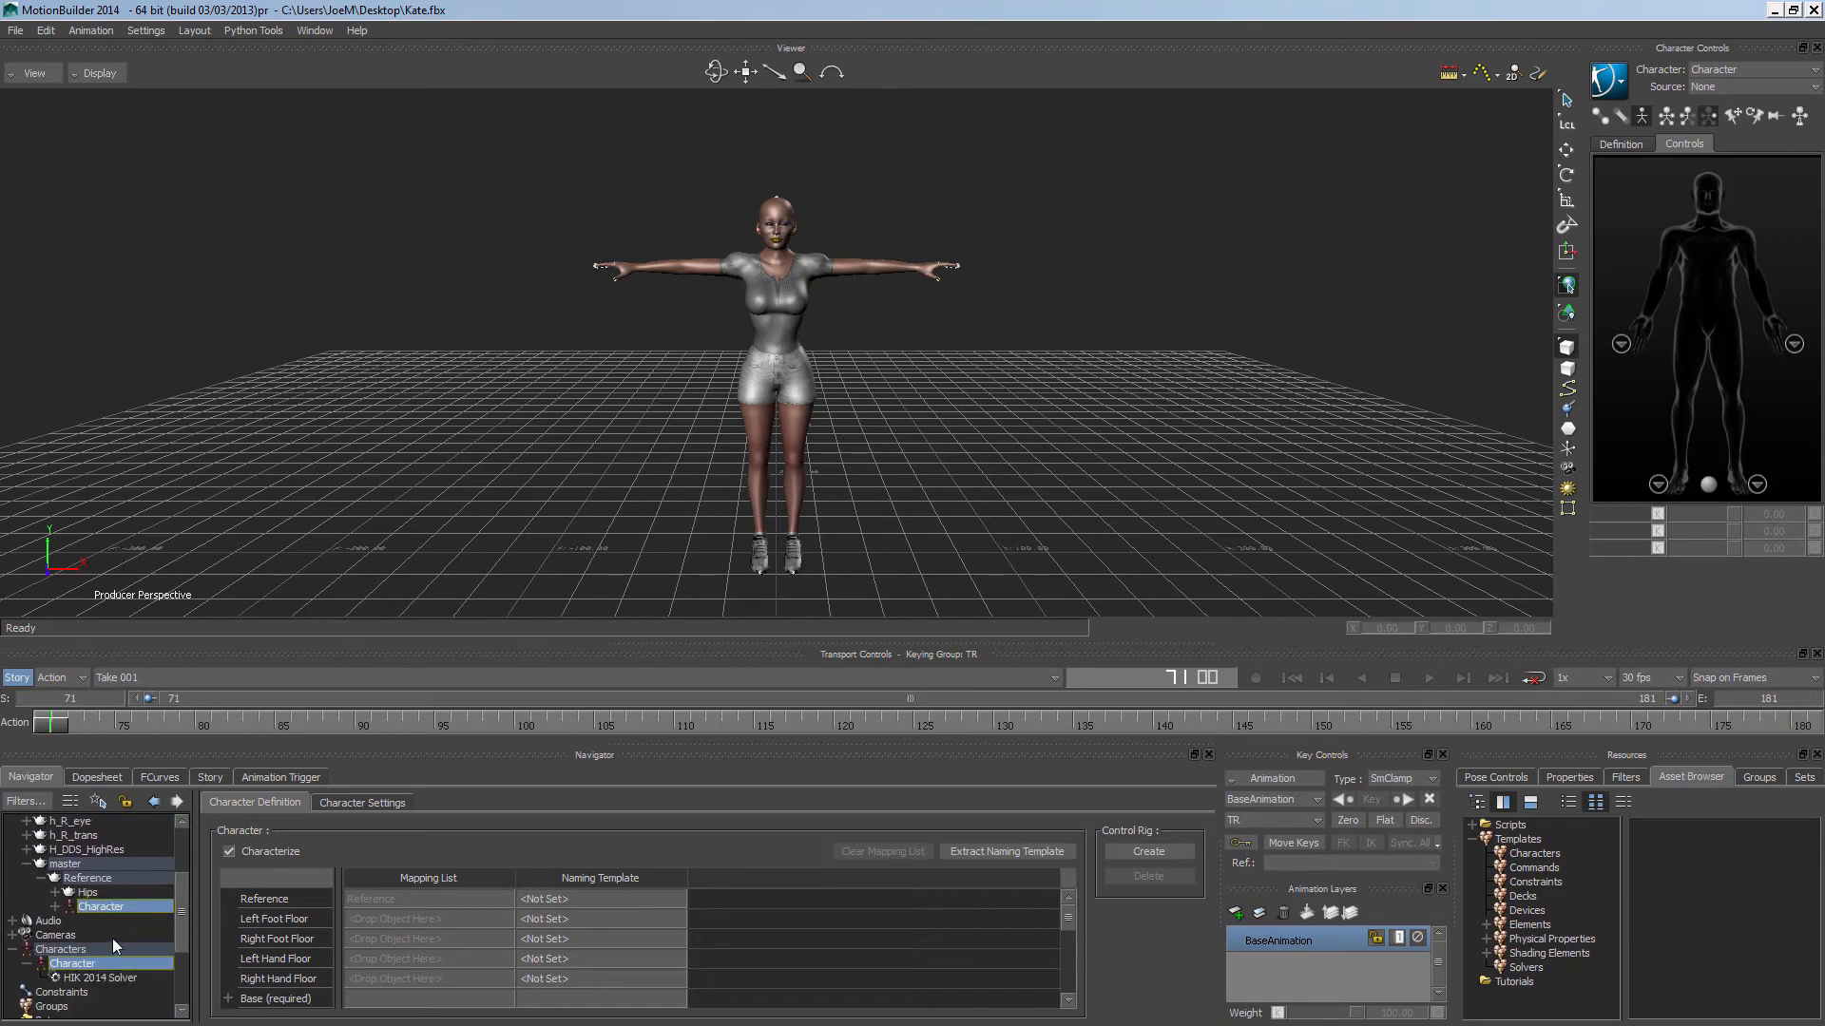
{"action": "left_click", "coordinate": [55, 893]}
{"action": "right_click", "coordinate": [100, 893]}
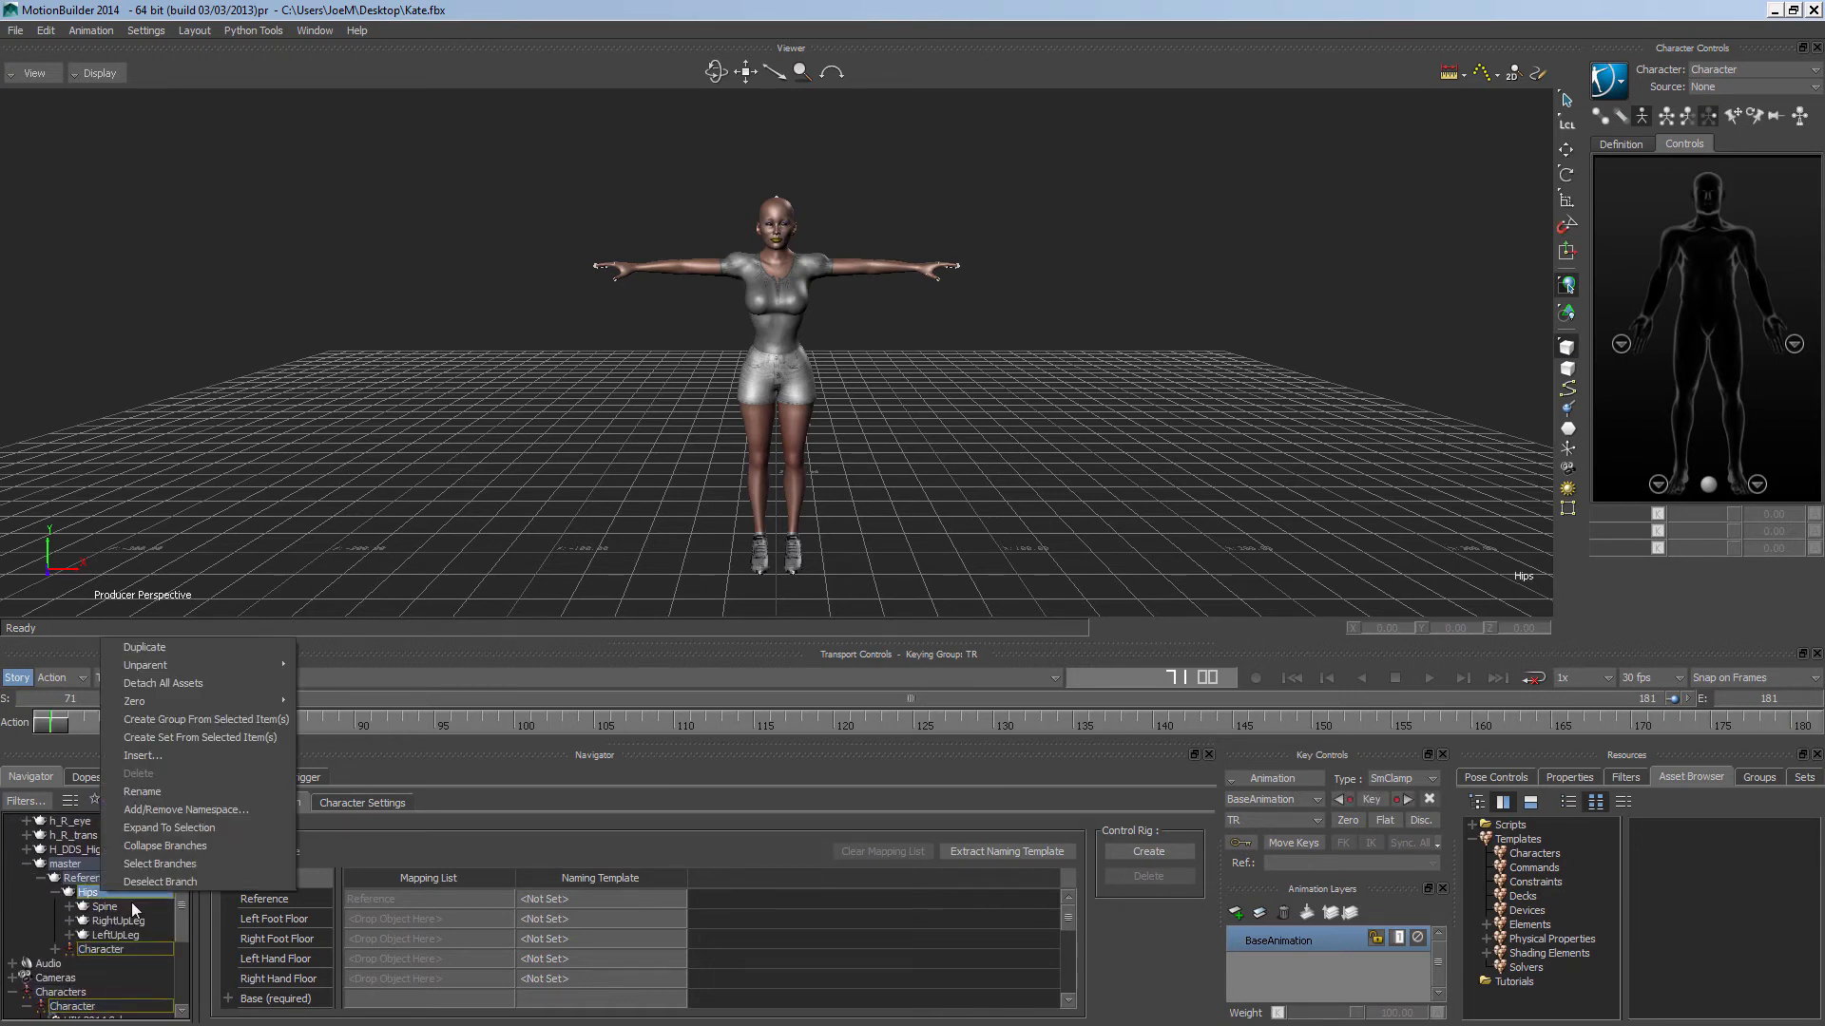
{"action": "left_click", "coordinate": [158, 871]}
{"action": "right_click", "coordinate": [118, 920]}
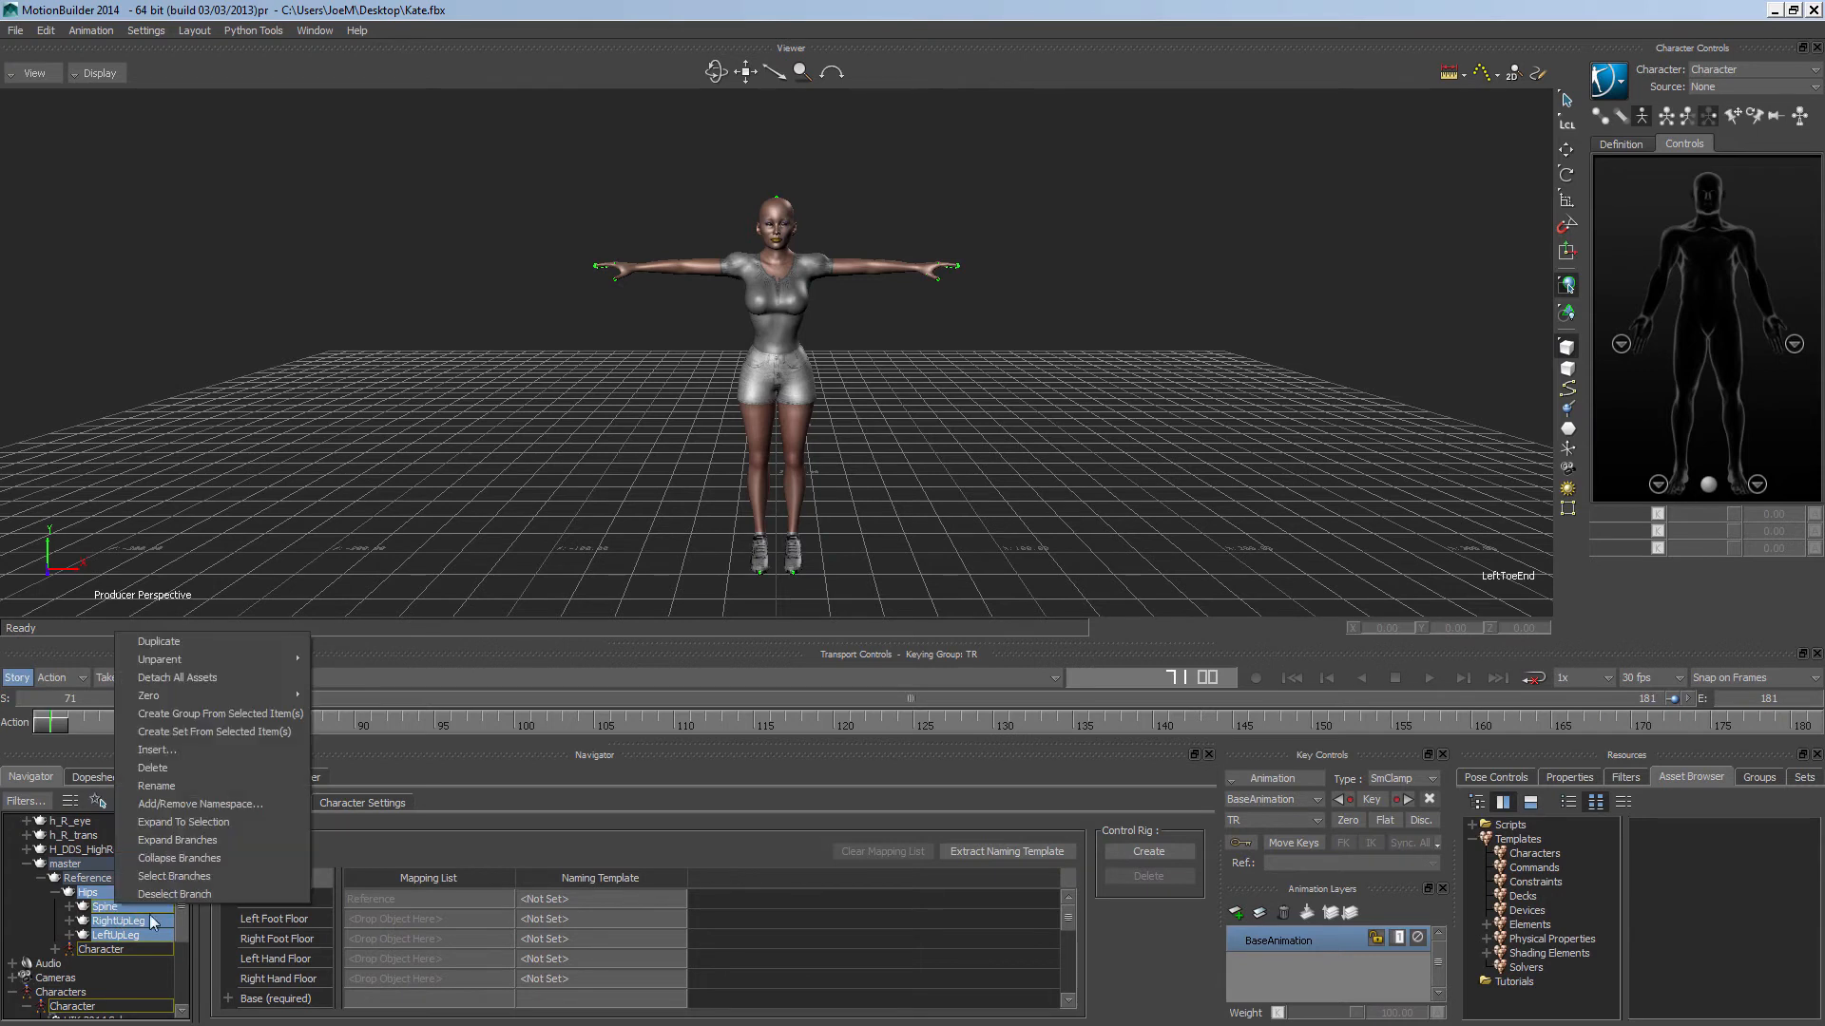
{"action": "left_click", "coordinate": [214, 834]}
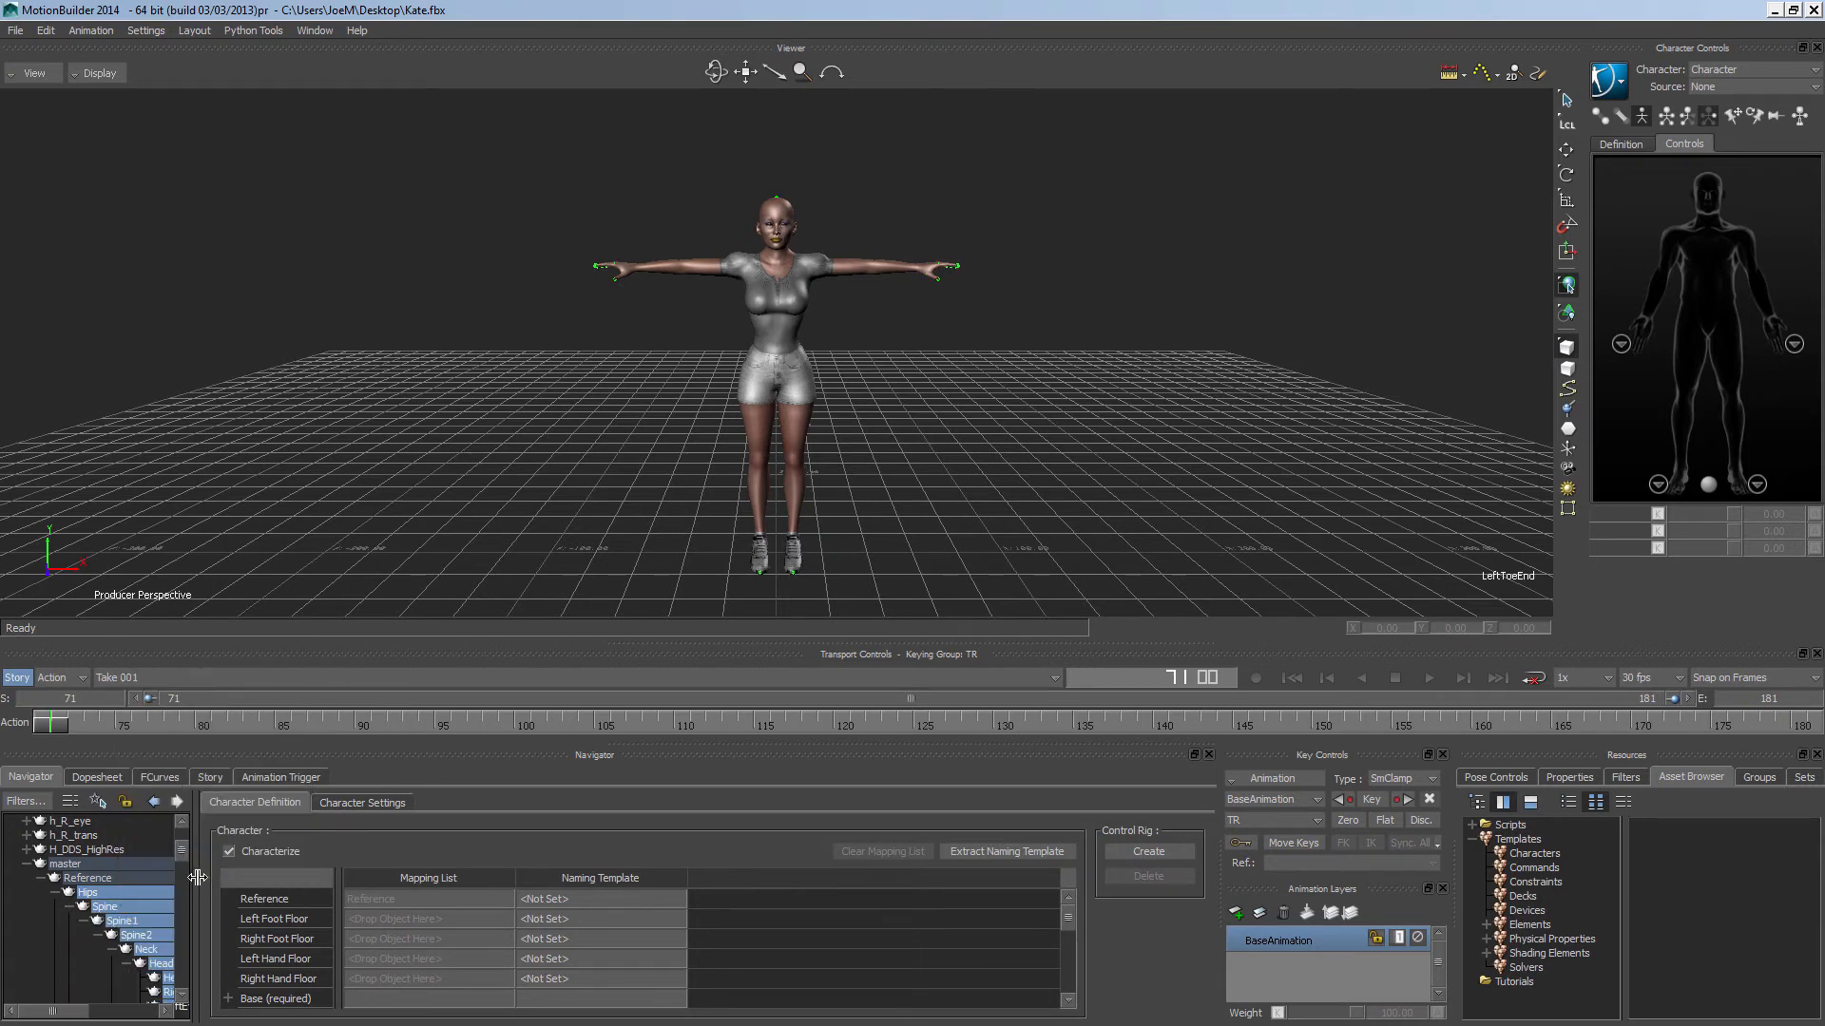
- Widen the scene hierarchy, review the skeleton's bone names, and clear the bone selection
{"action": "left_click_drag", "start_coordinate": [195, 877], "coordinate": [373, 876]}
{"action": "scroll", "coordinate": [172, 930], "scroll_direction": "down", "scroll_amount": 2}
{"action": "scroll", "coordinate": [172, 930], "scroll_direction": "down", "scroll_amount": 2}
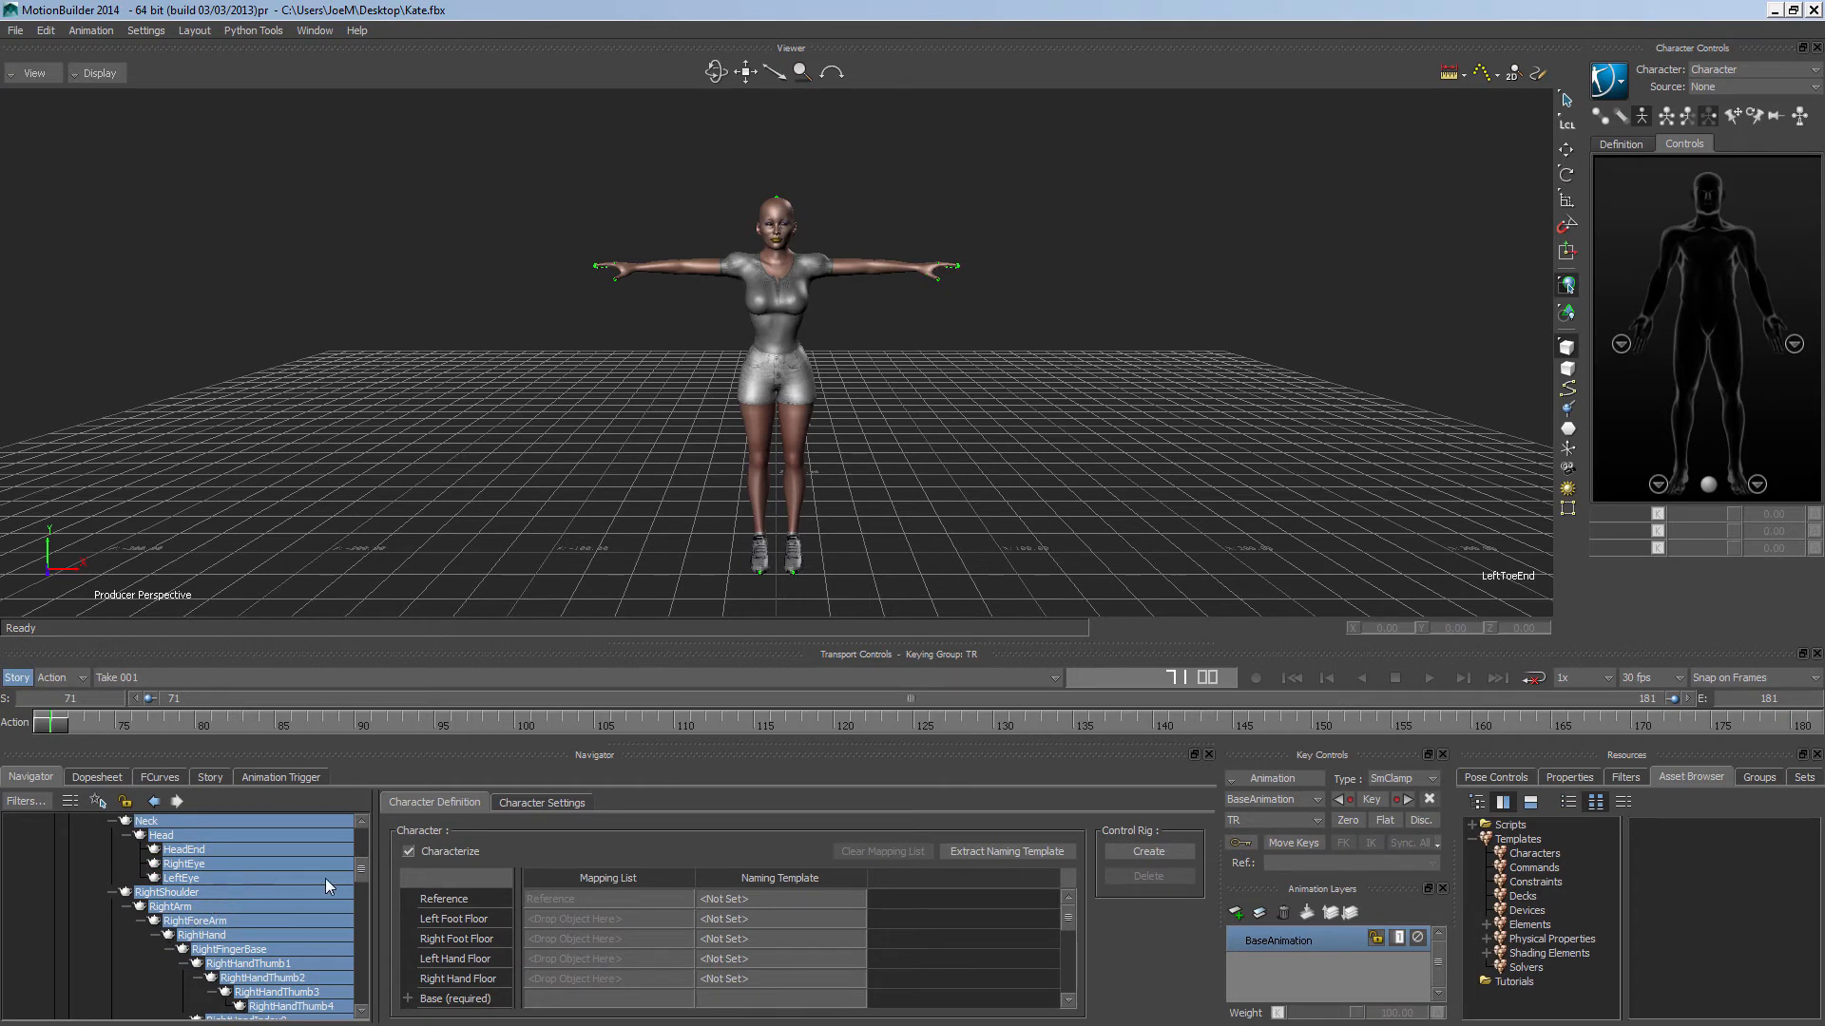
{"action": "left_click_drag", "start_coordinate": [365, 876], "coordinate": [374, 926]}
{"action": "left_click", "coordinate": [456, 591]}
- Inspect the Kate model up close and from an angle
{"action": "scroll", "coordinate": [479, 597], "scroll_direction": "up", "scroll_amount": 5}
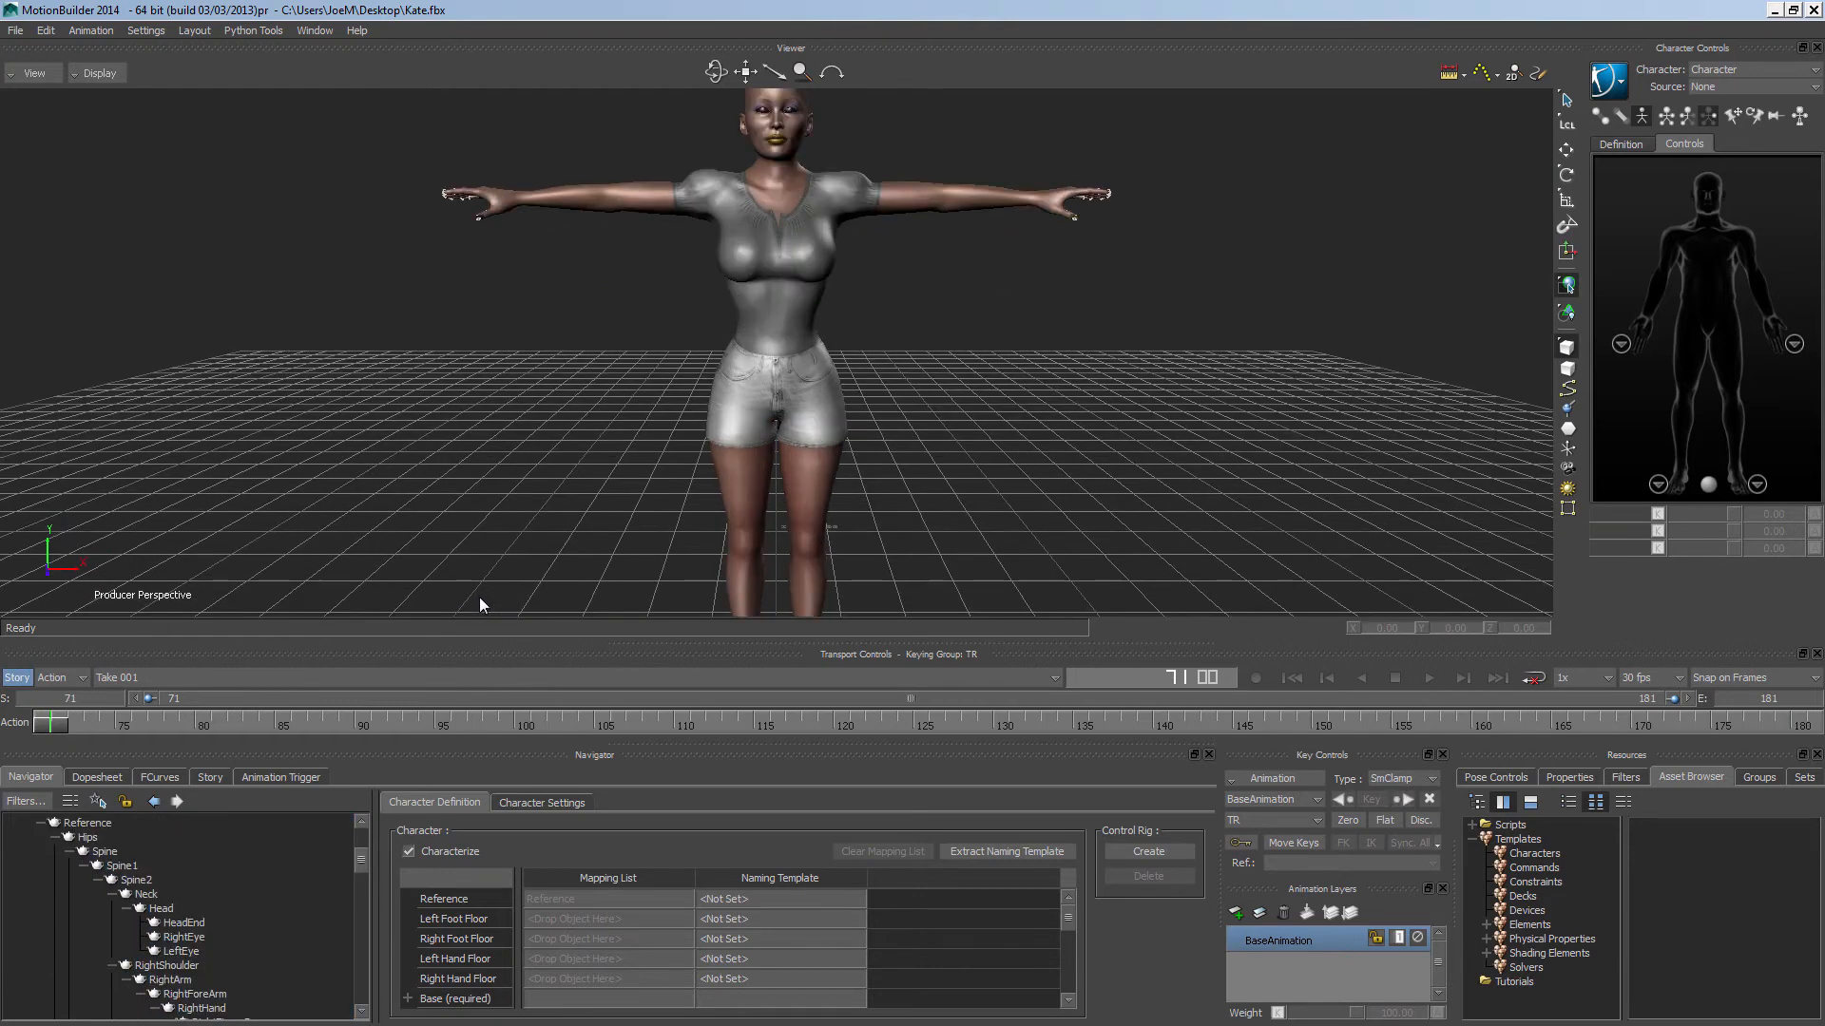
{"action": "scroll", "coordinate": [481, 538], "scroll_direction": "down", "scroll_amount": 4}
{"action": "left_click_drag", "start_coordinate": [721, 83], "coordinate": [961, 163]}
{"action": "scroll", "coordinate": [779, 325], "scroll_direction": "up", "scroll_amount": 5}
{"action": "scroll", "coordinate": [961, 164], "scroll_direction": "down", "scroll_amount": 5}
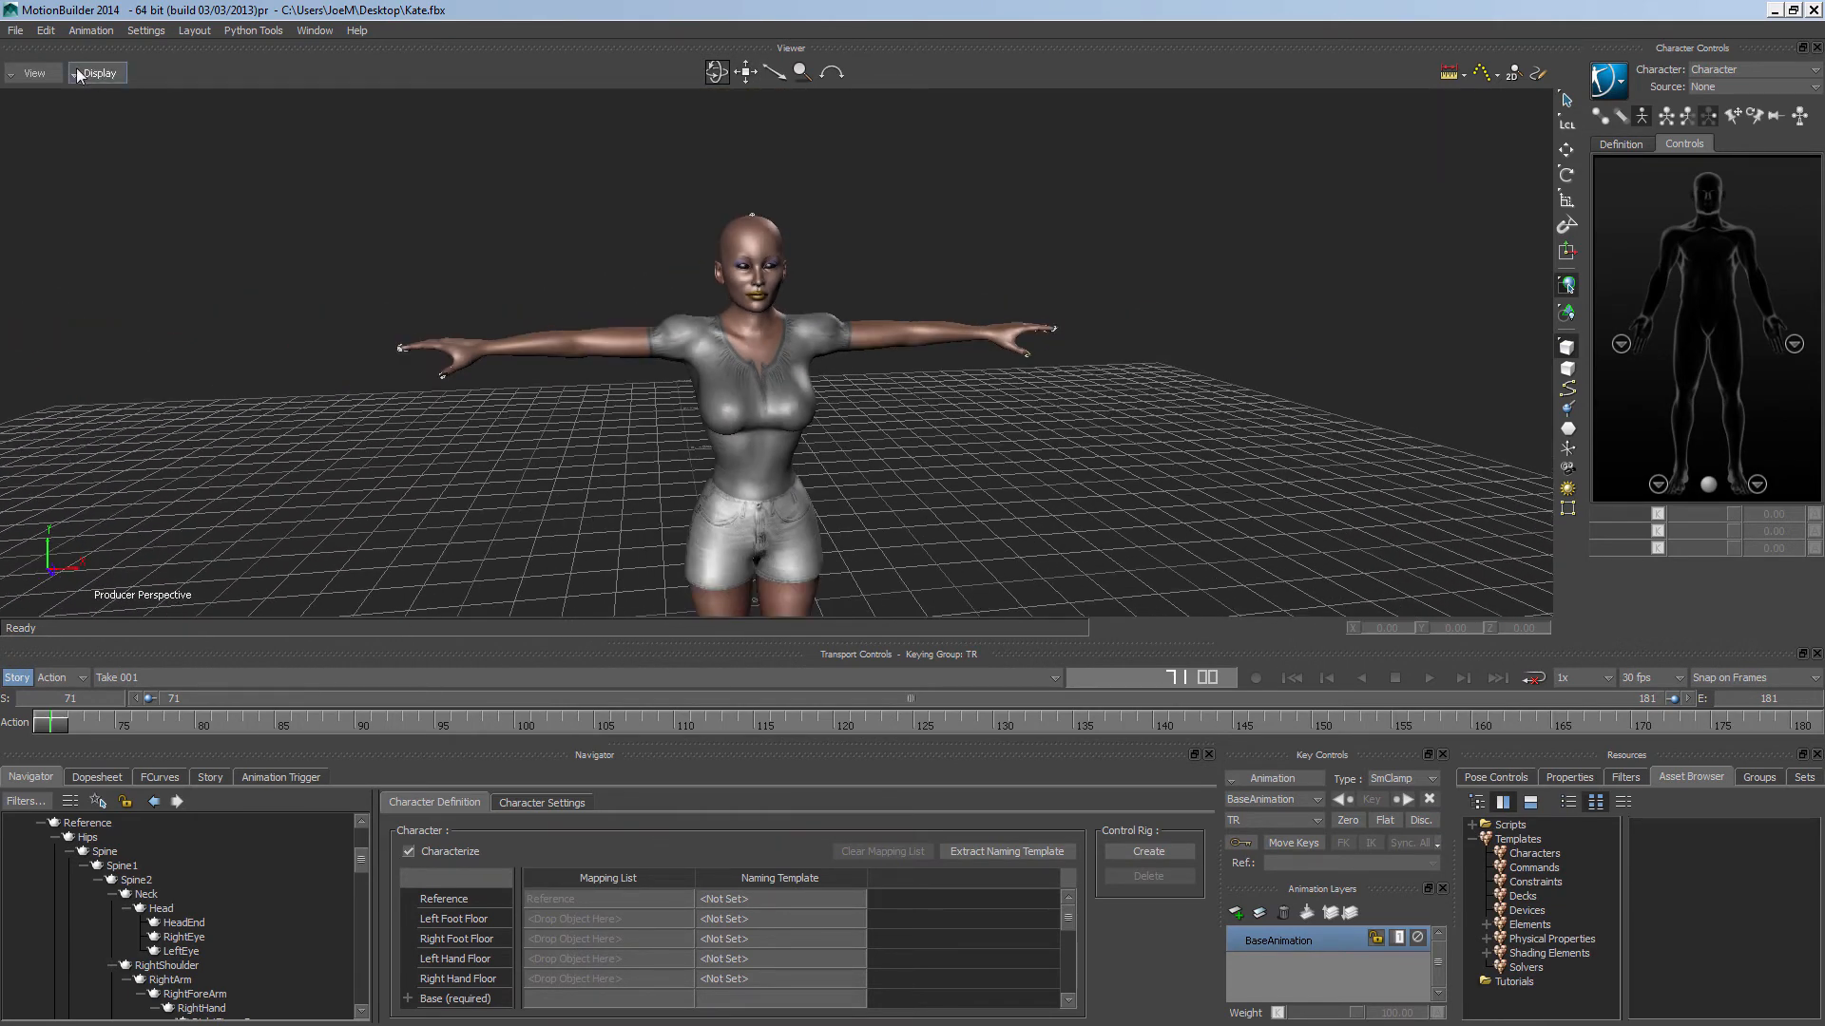
- Save the Kate scene and merge the Sexy-Smooth FBX motion file into it with all of its takes
{"action": "left_click", "coordinate": [16, 32]}
{"action": "left_click", "coordinate": [95, 104]}
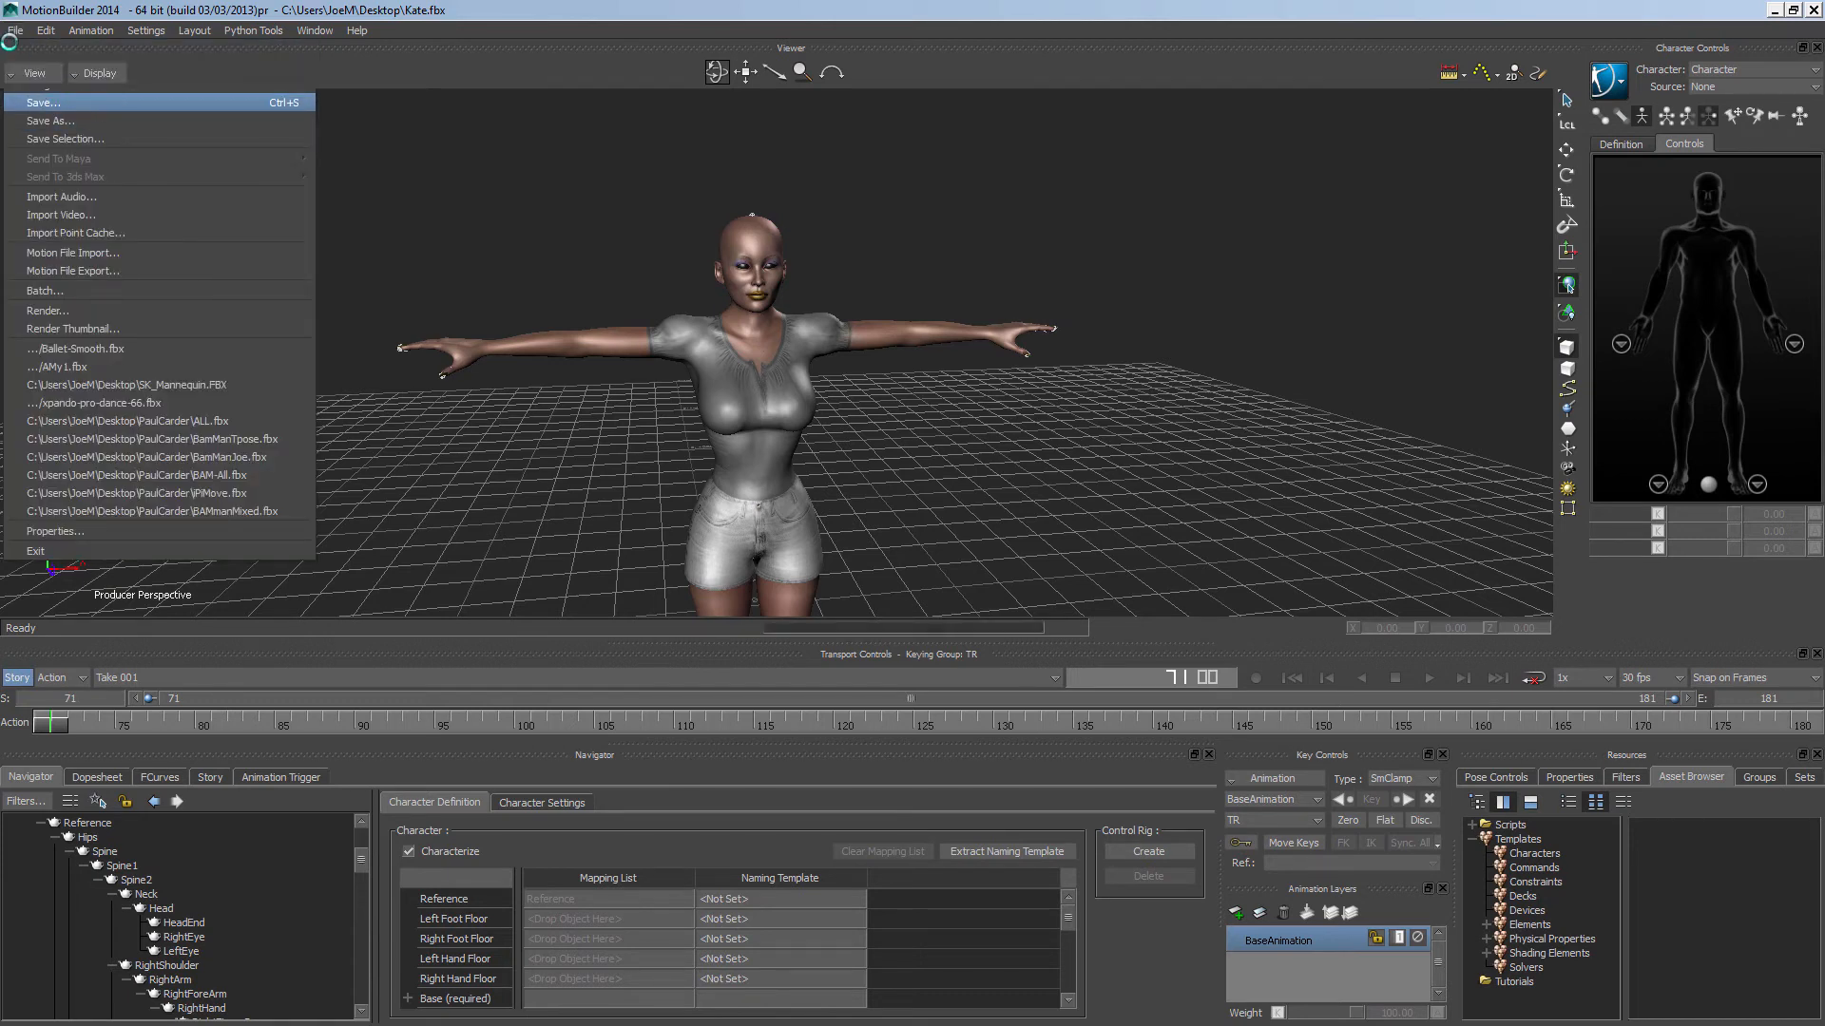
{"action": "left_click", "coordinate": [16, 30]}
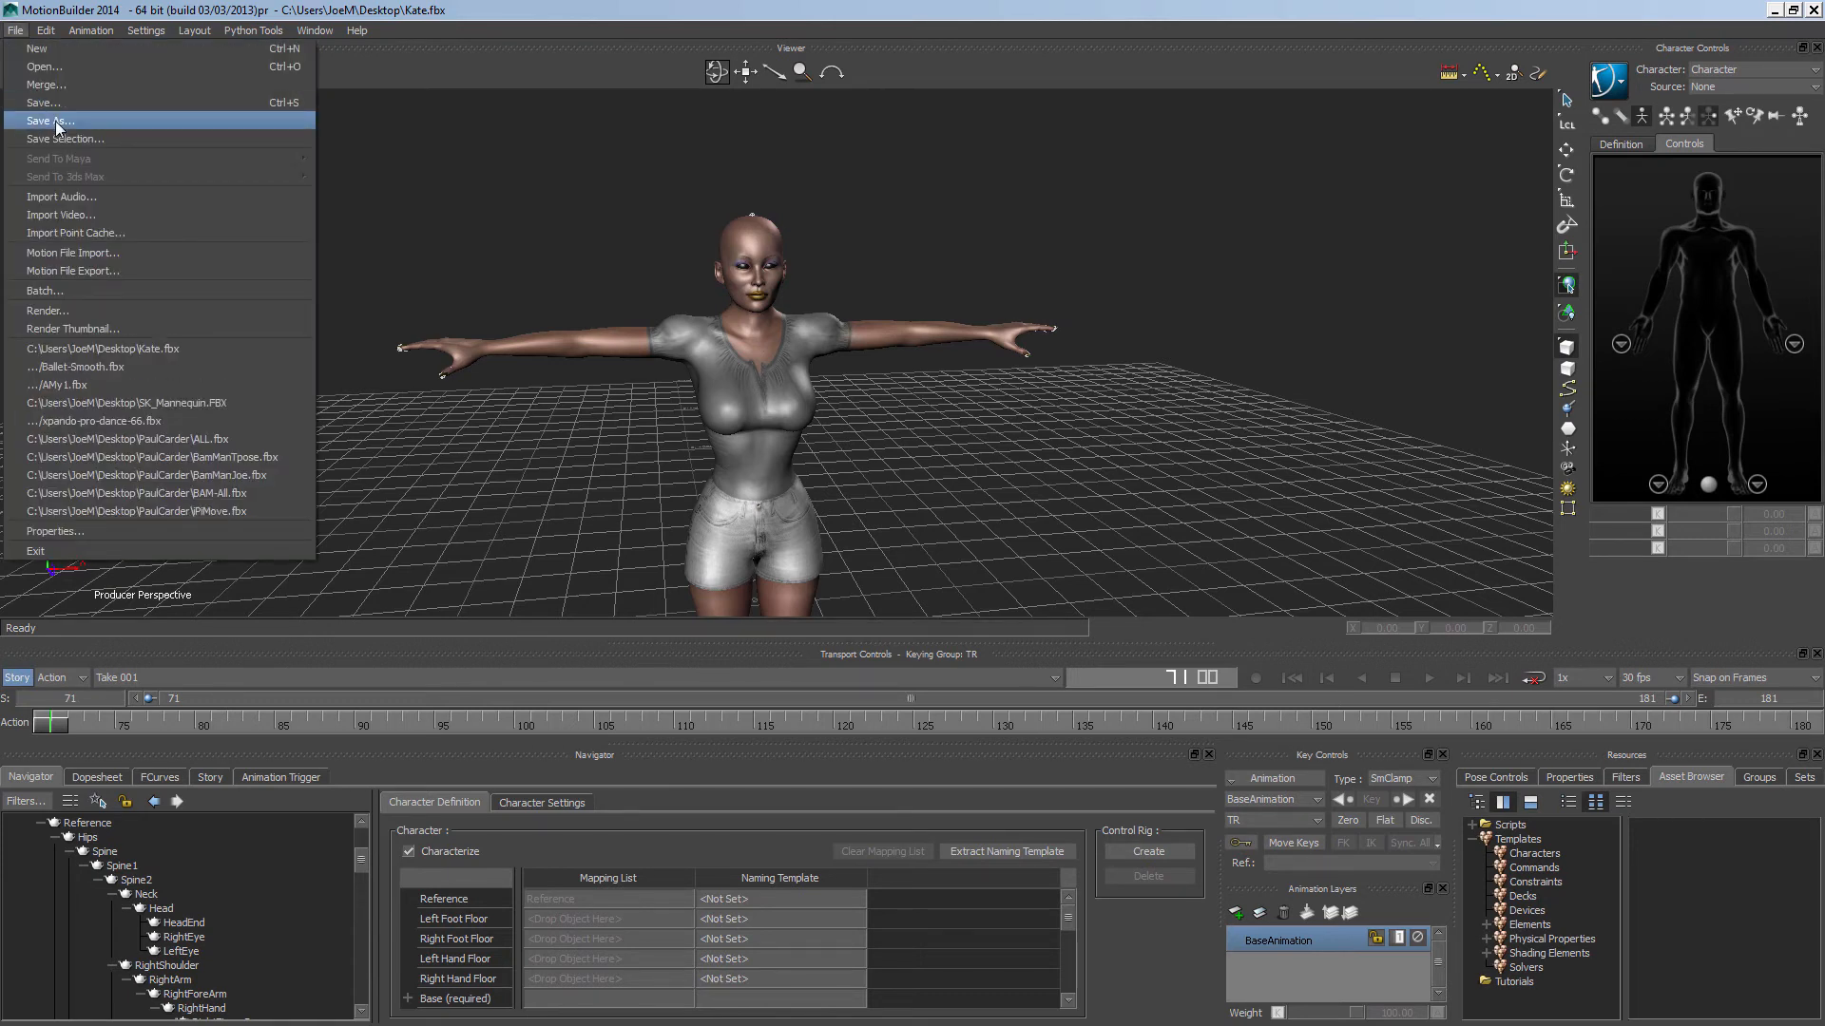
{"action": "left_click", "coordinate": [127, 88]}
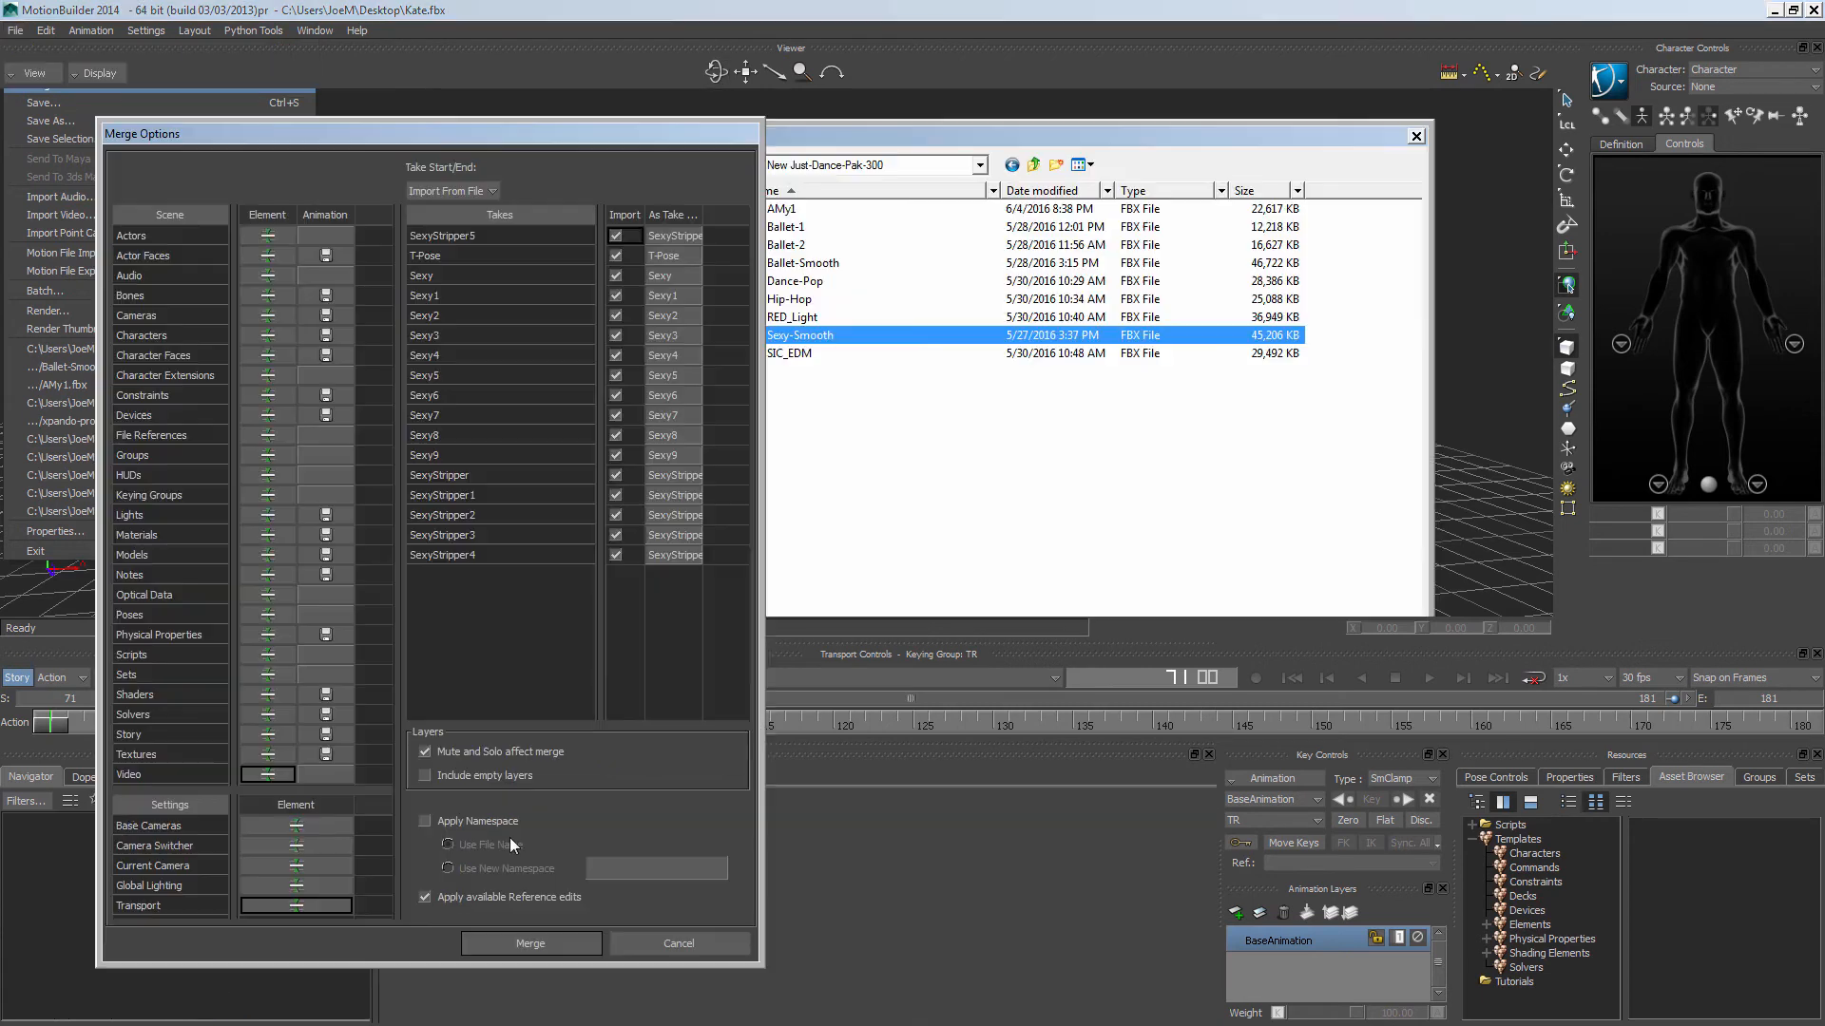
{"action": "left_click", "coordinate": [530, 943]}
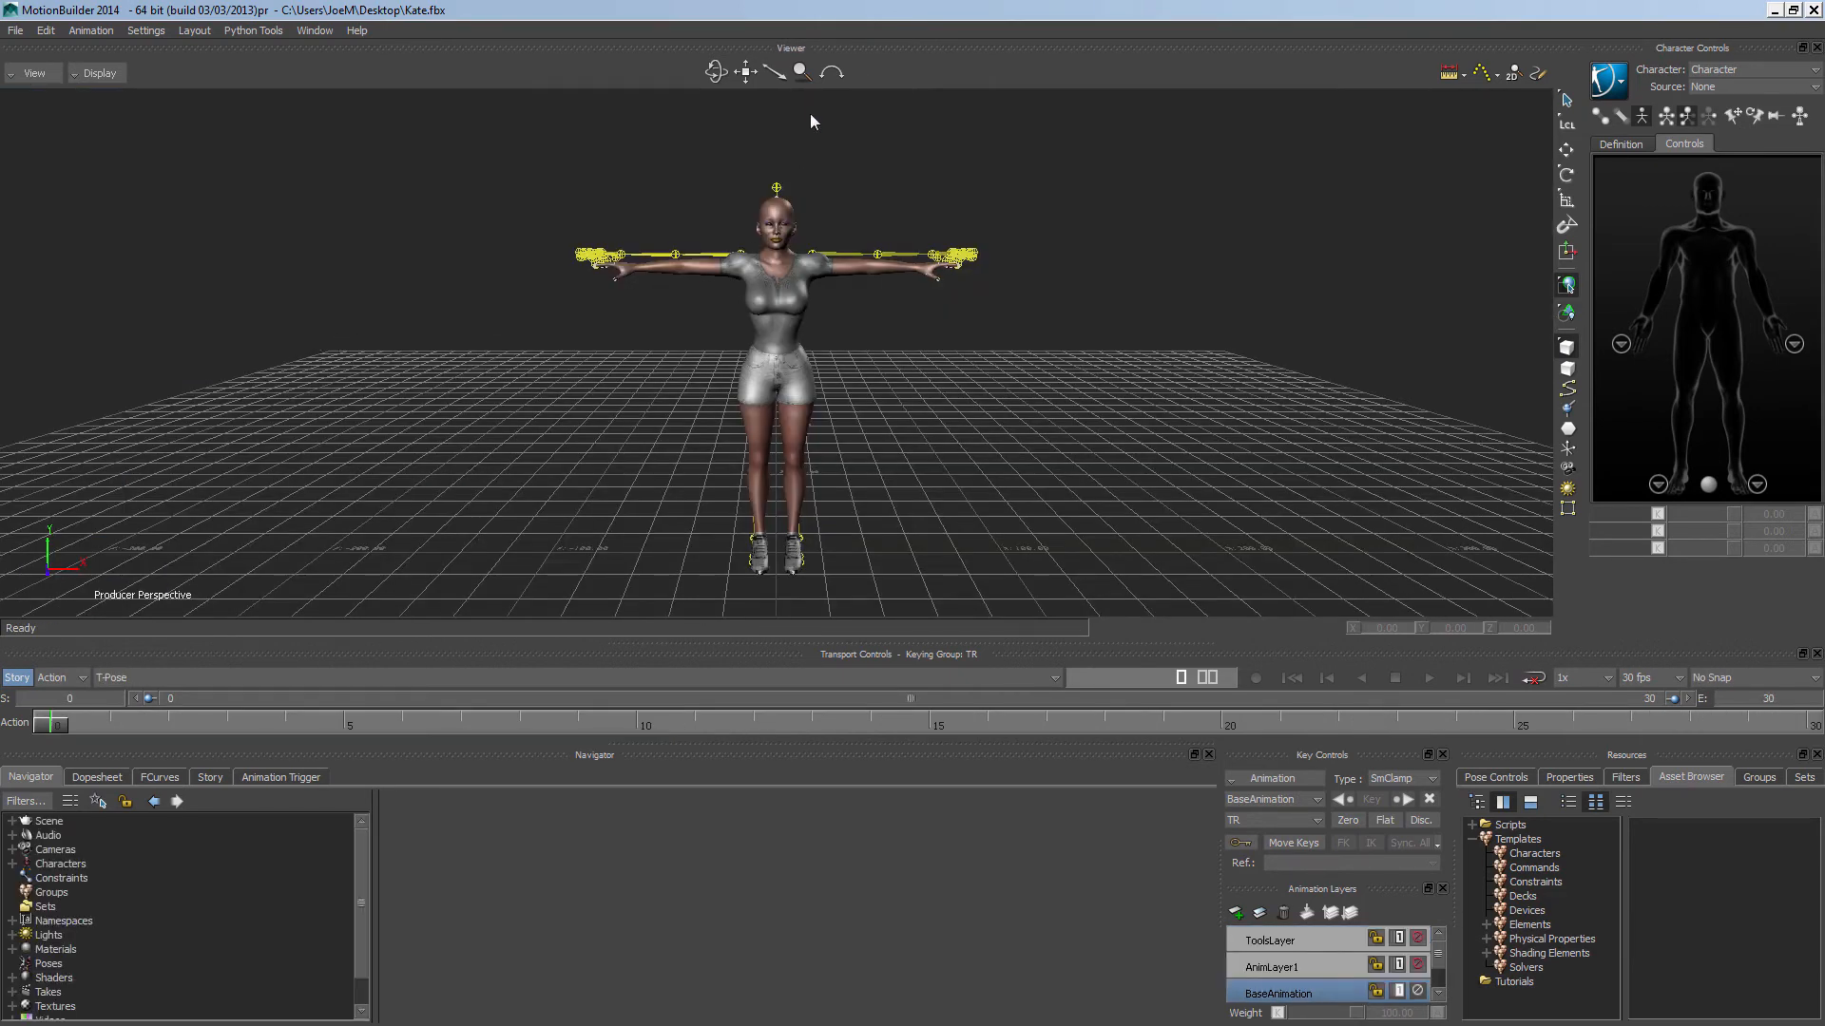
- Show the scene in X-Ray display and characterize the merged Sexy-Smooth skeleton with a new Character asset
{"action": "left_click_drag", "start_coordinate": [715, 72], "coordinate": [674, 232]}
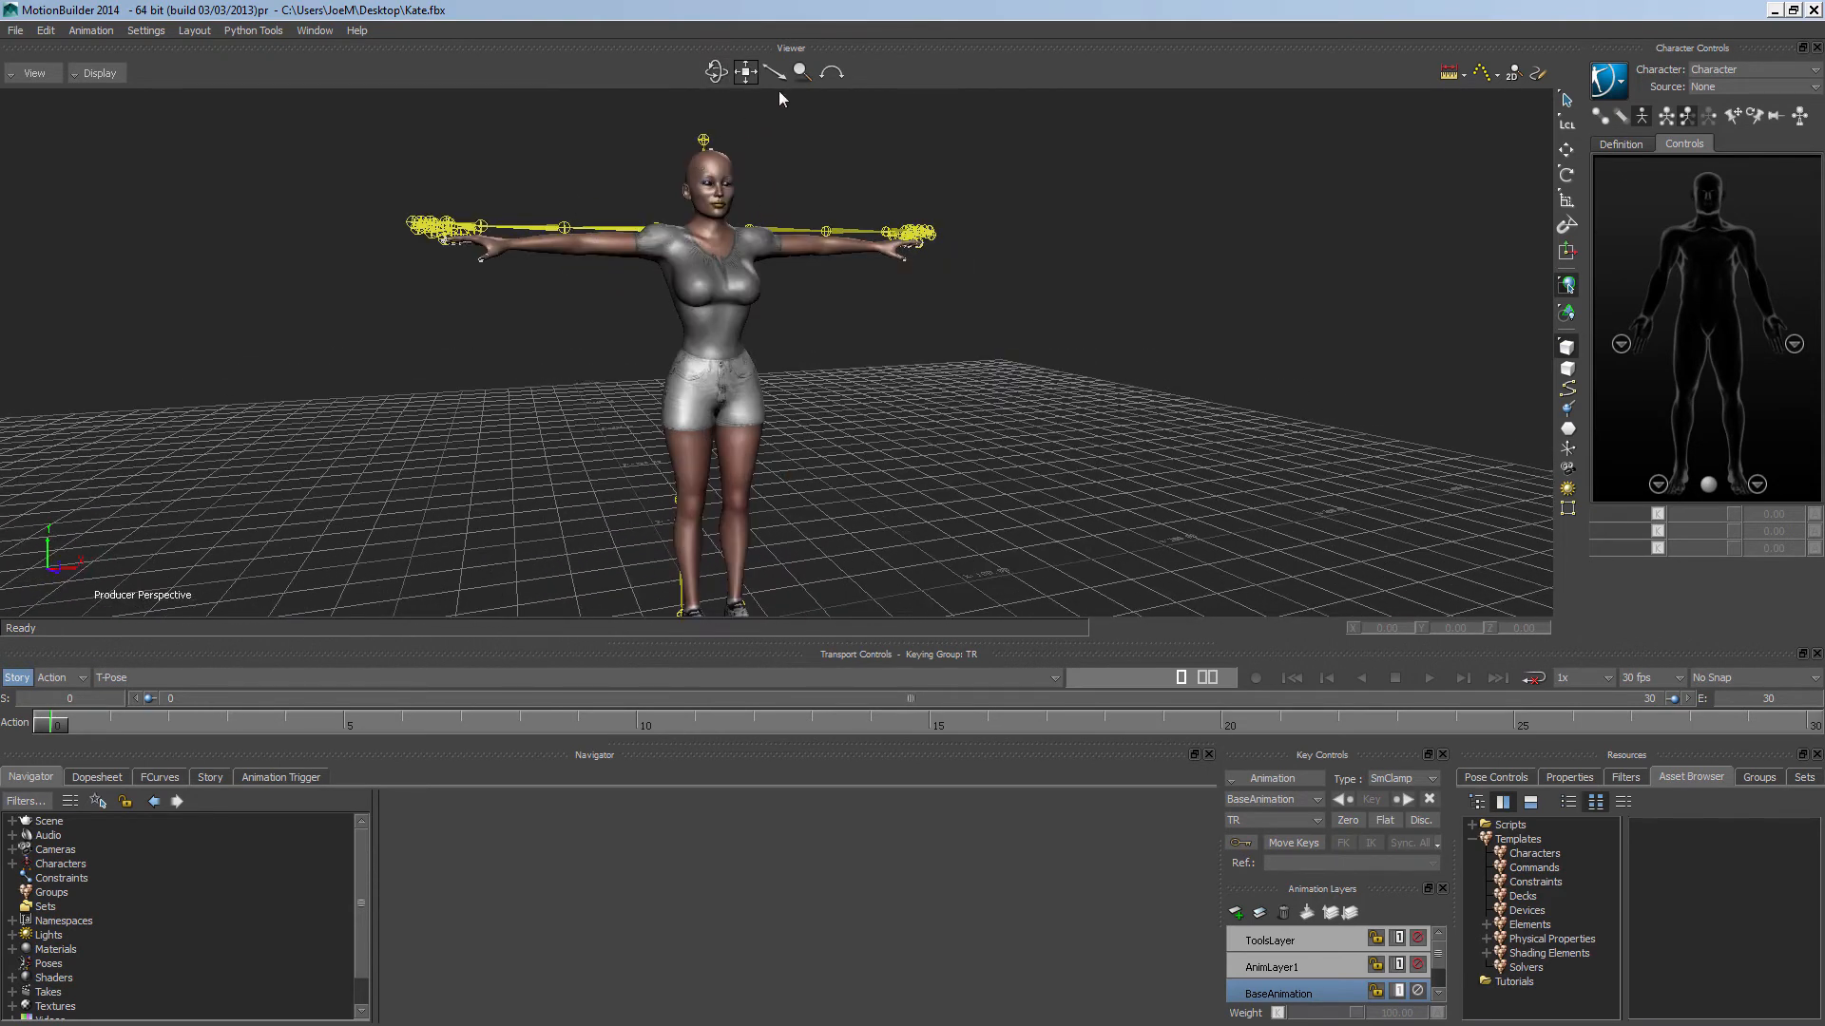
{"action": "key", "text": "ctrl+a"}
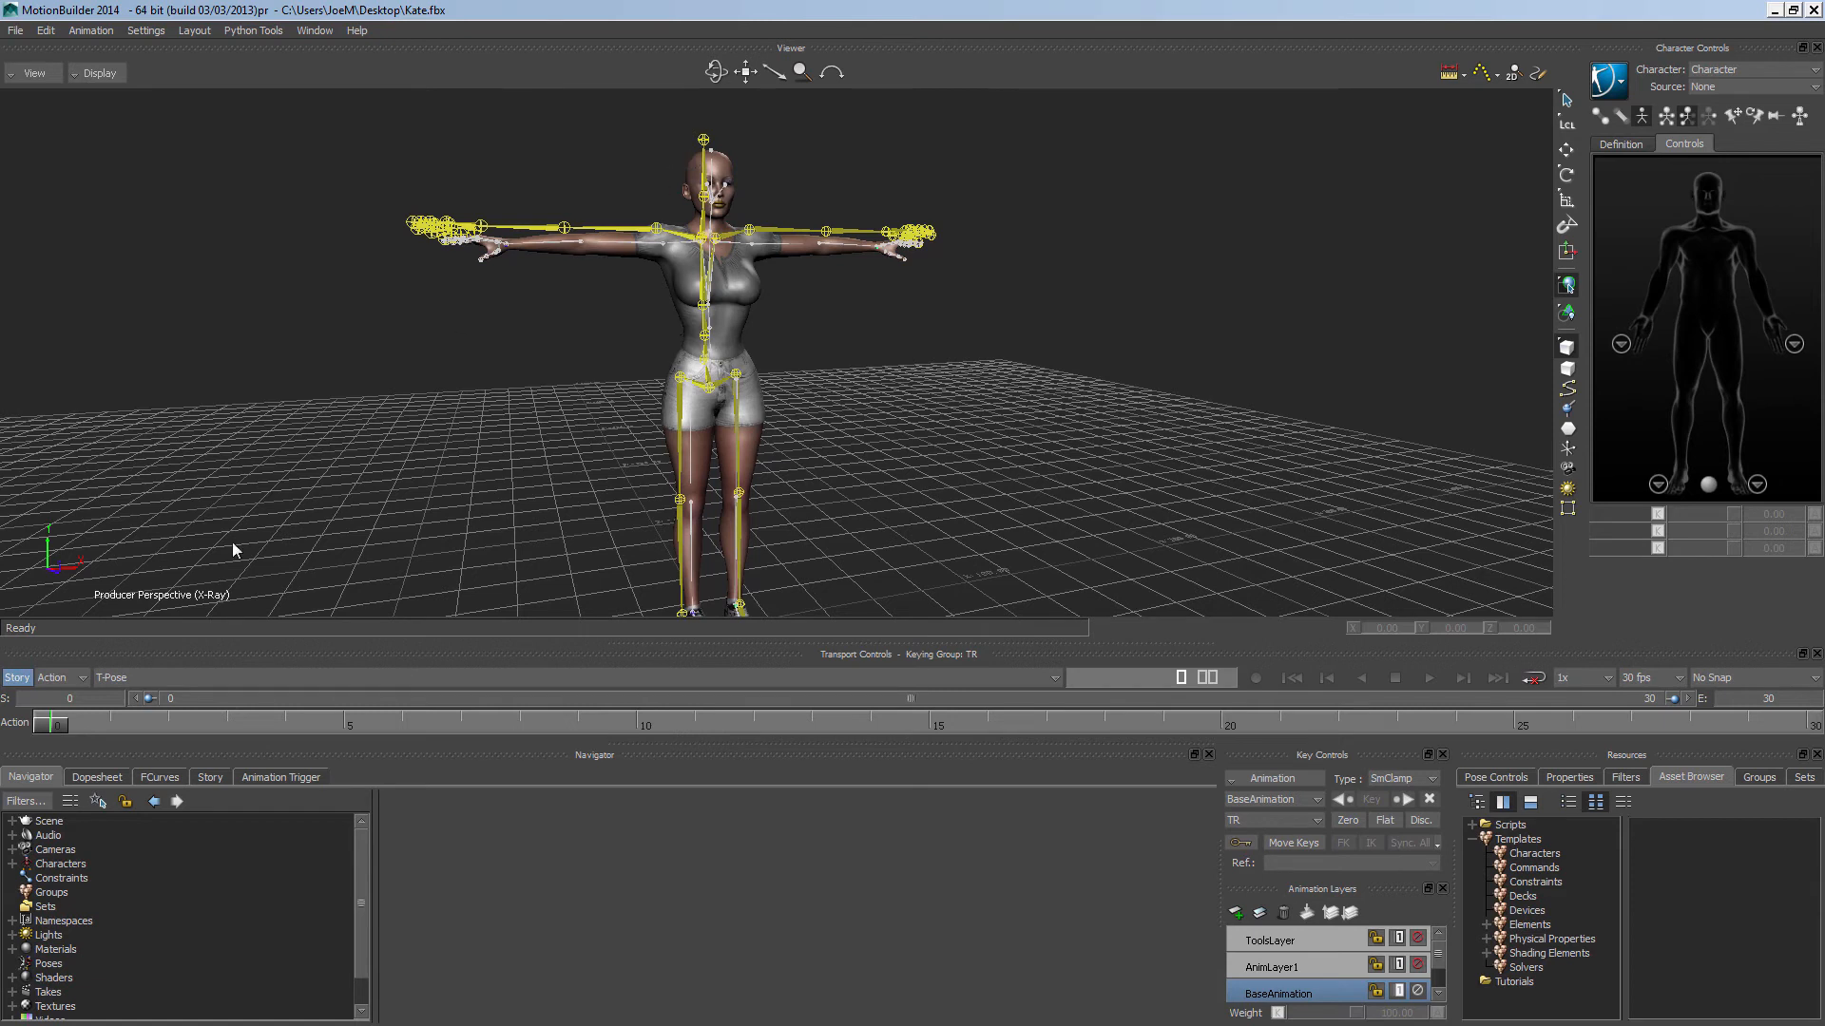
{"action": "left_click", "coordinate": [13, 864]}
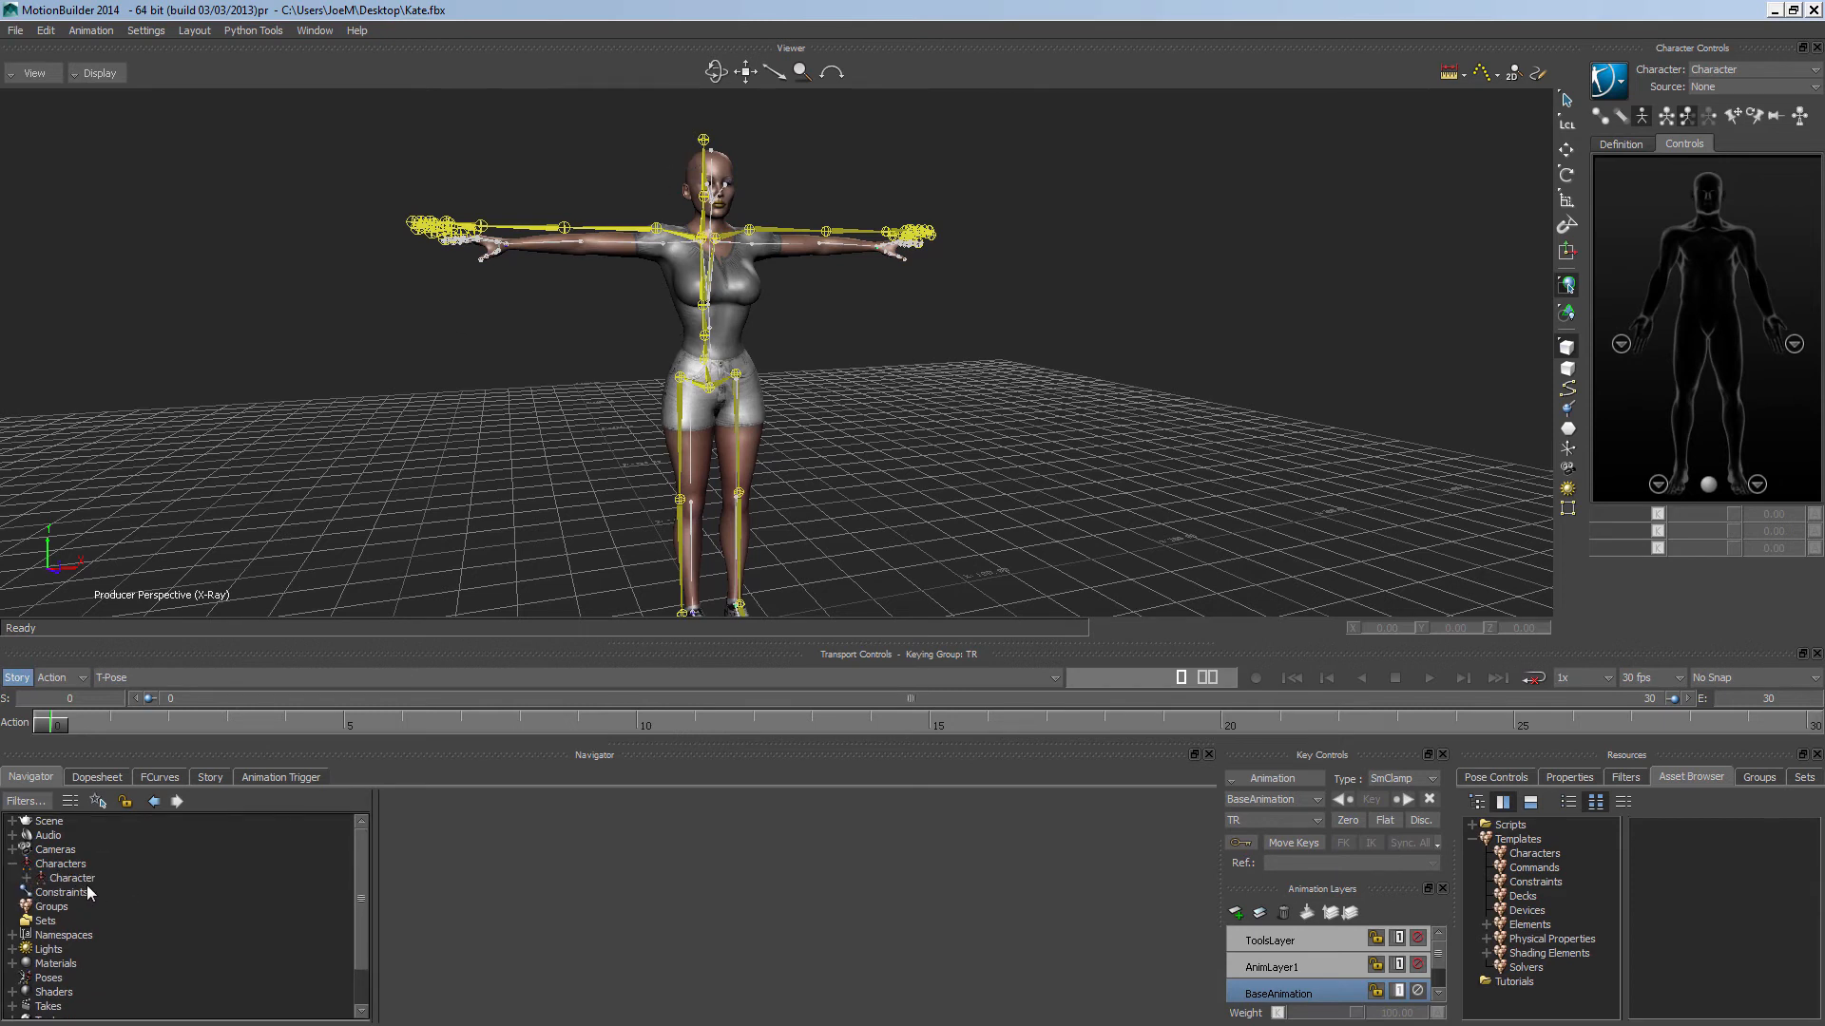
{"action": "left_click", "coordinate": [1534, 853]}
{"action": "left_click", "coordinate": [1667, 981]}
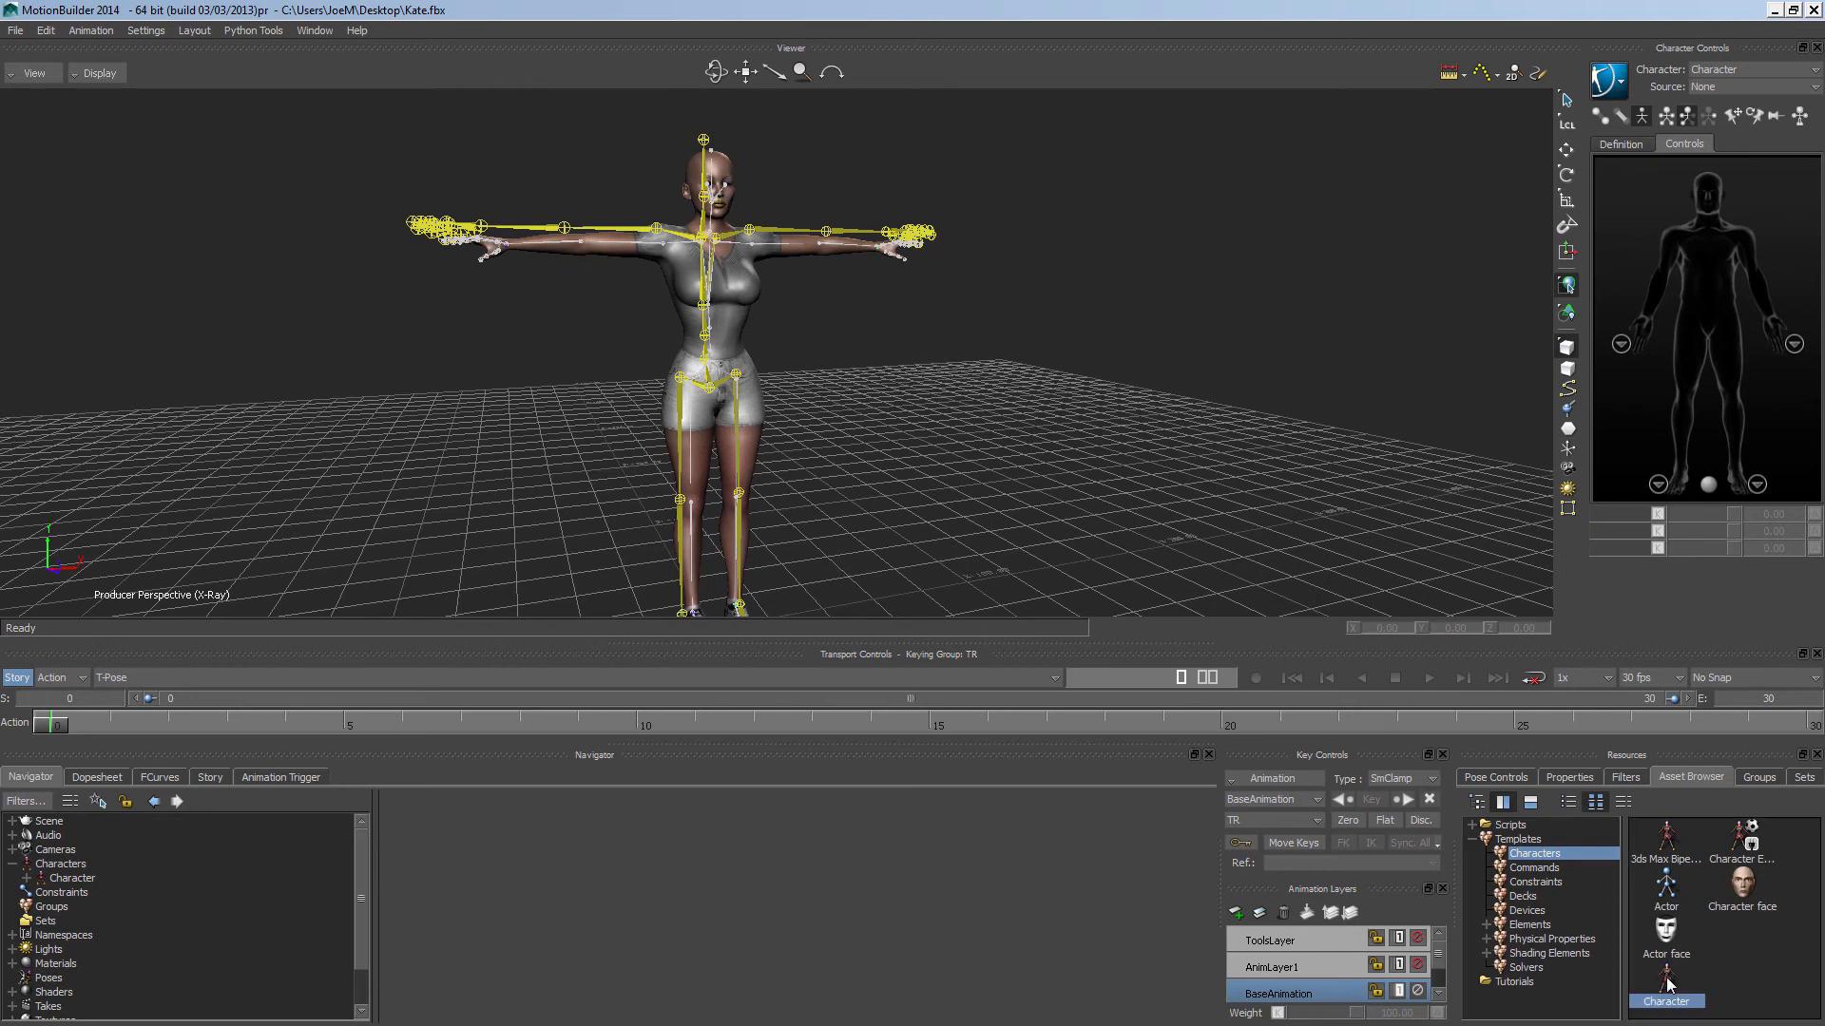
{"action": "left_click", "coordinate": [559, 231]}
{"action": "left_click_drag", "start_coordinate": [558, 231], "coordinate": [560, 231]}
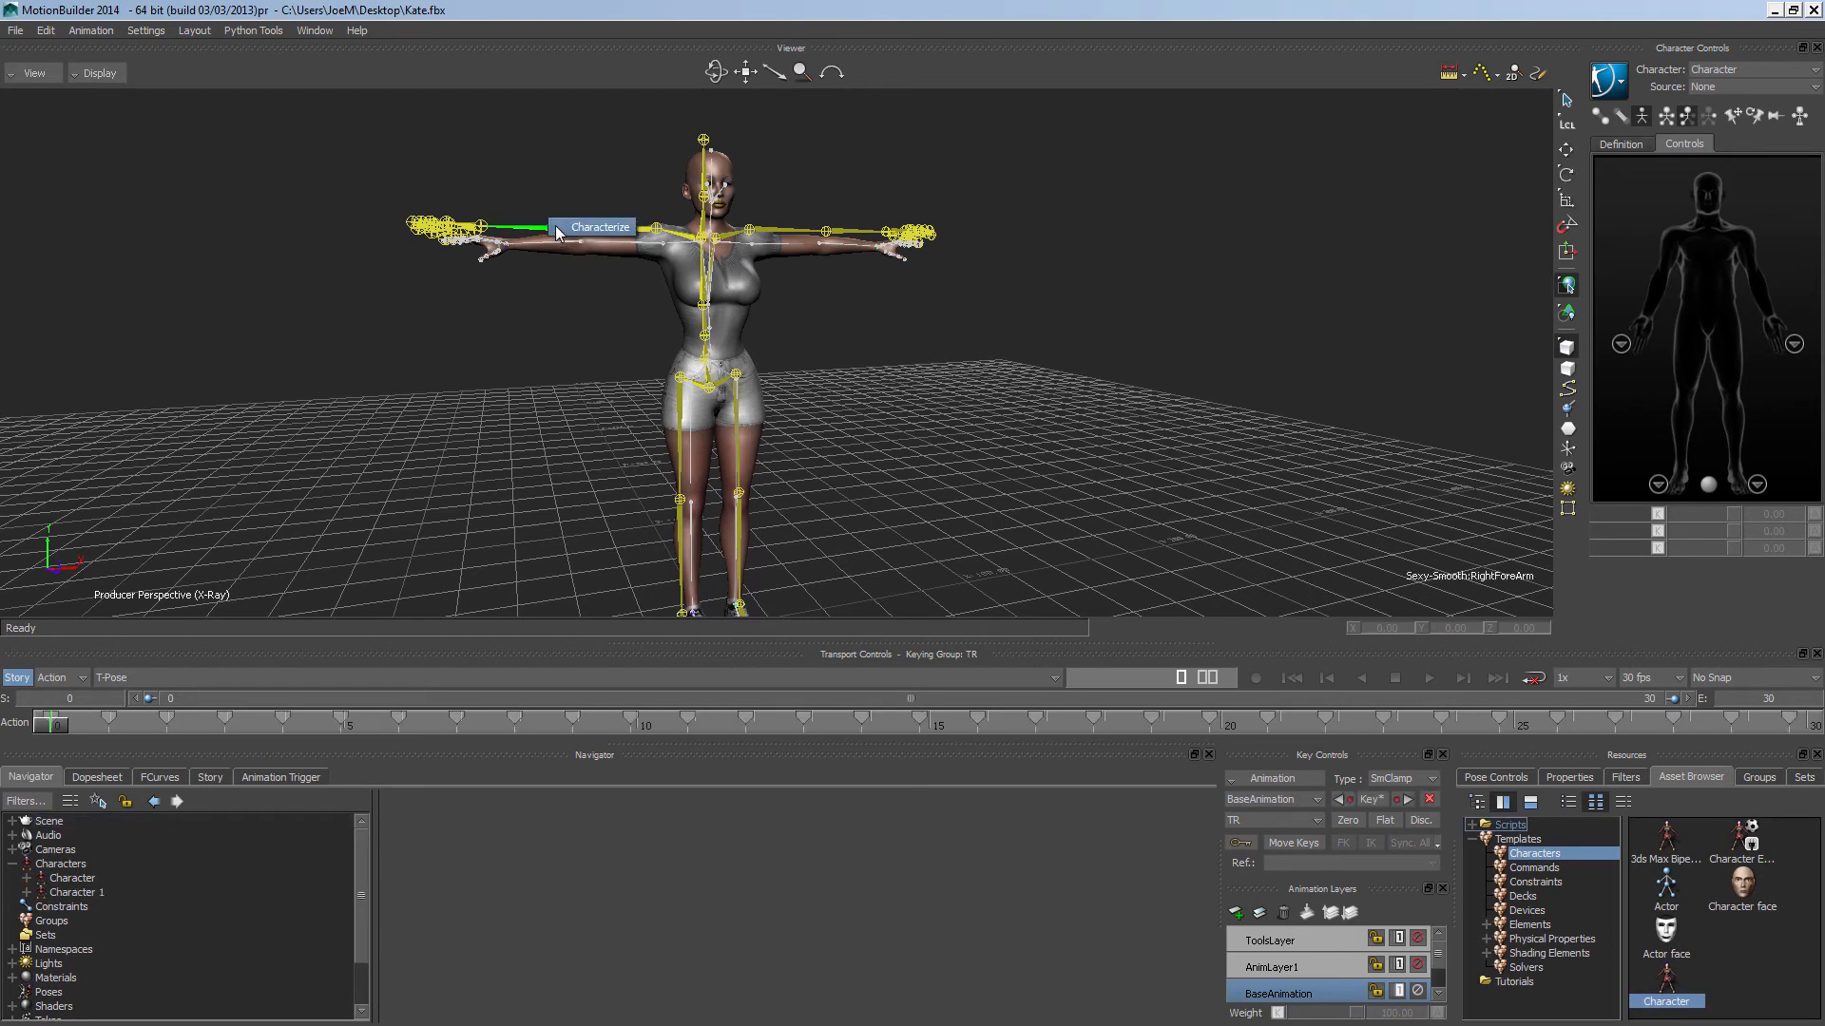
{"action": "left_click", "coordinate": [563, 231]}
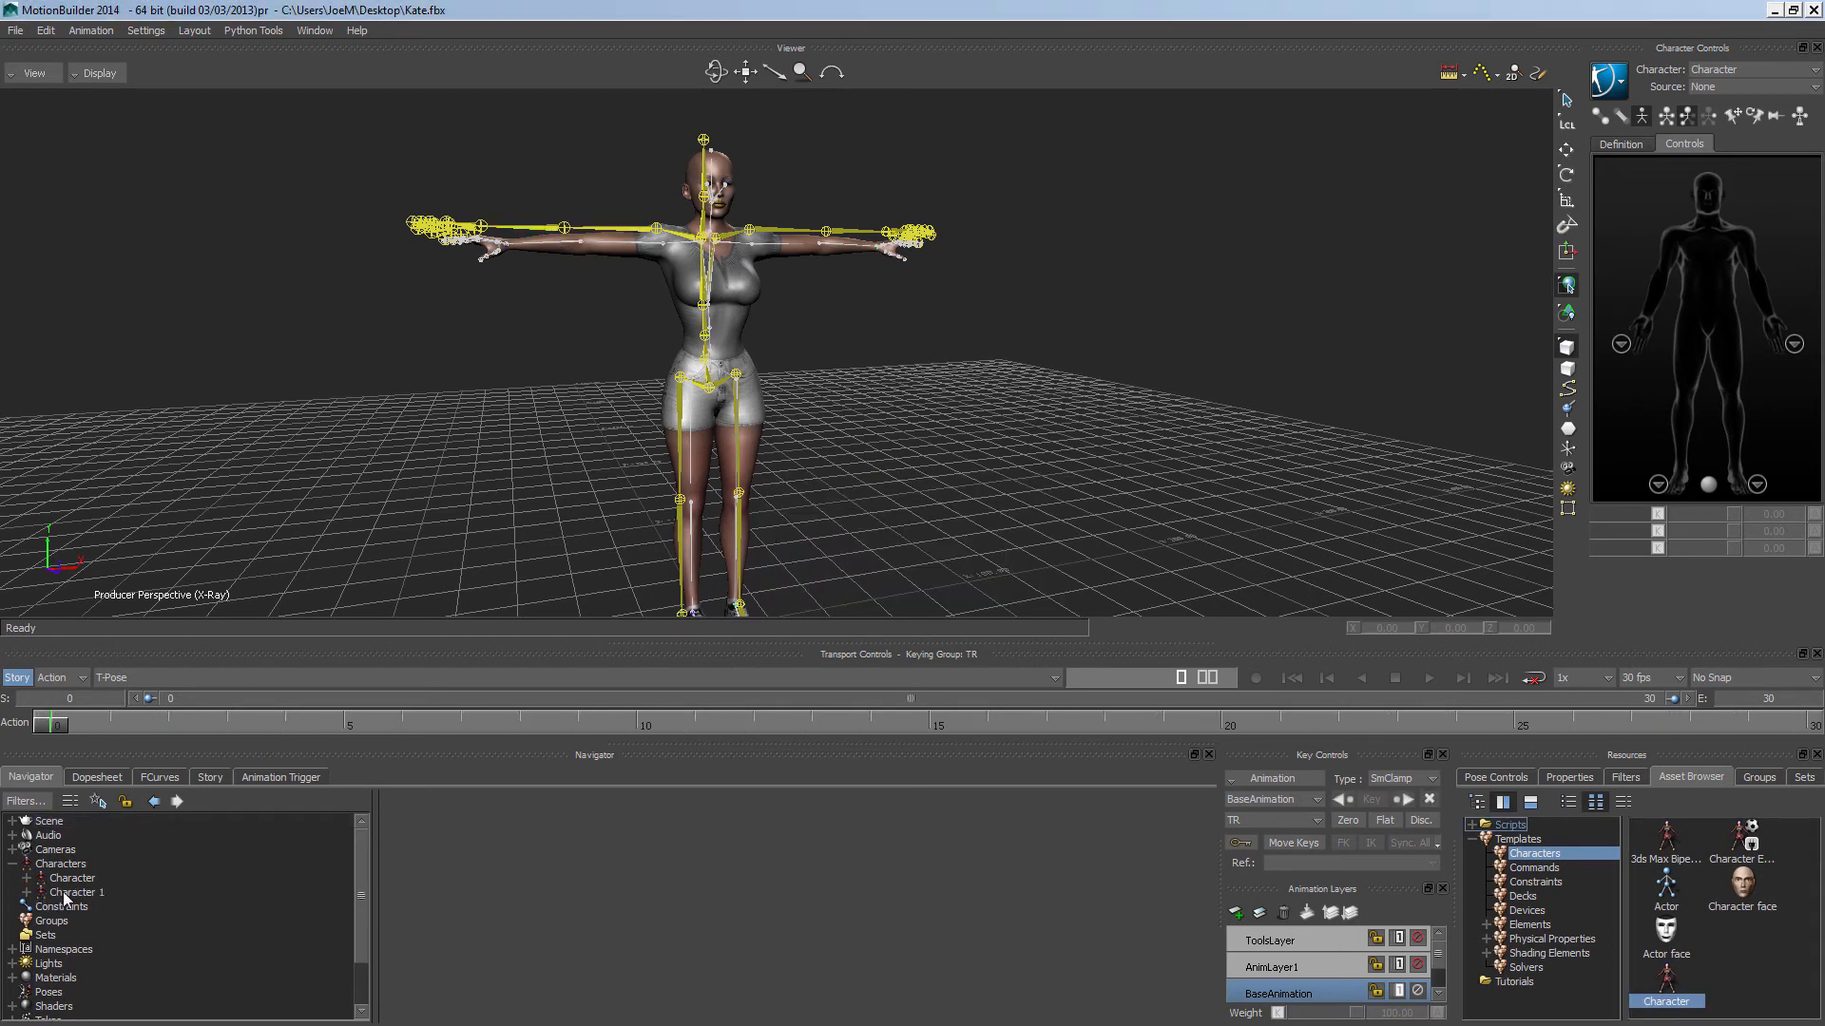
- Set the Kate character's input type to Character with Character 1 as the source, and make it active
{"action": "left_click", "coordinate": [76, 880]}
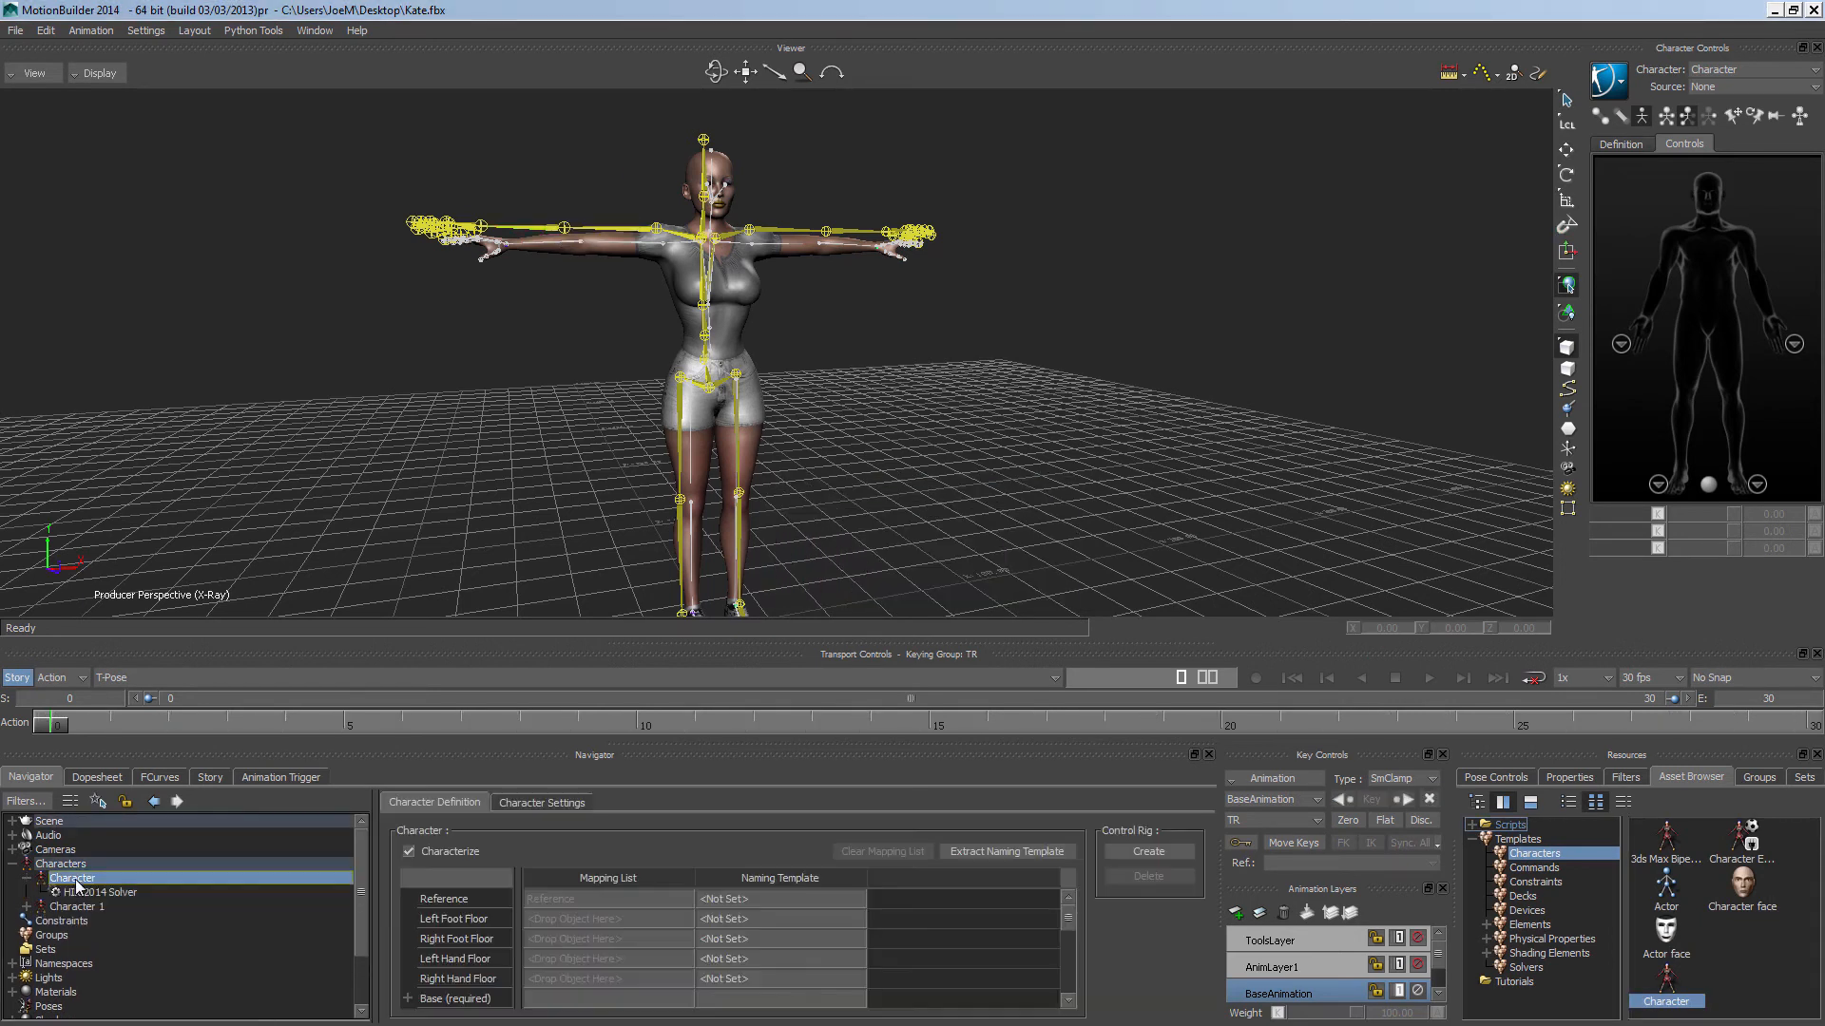
{"action": "left_click", "coordinate": [522, 804]}
{"action": "left_click", "coordinate": [511, 833]}
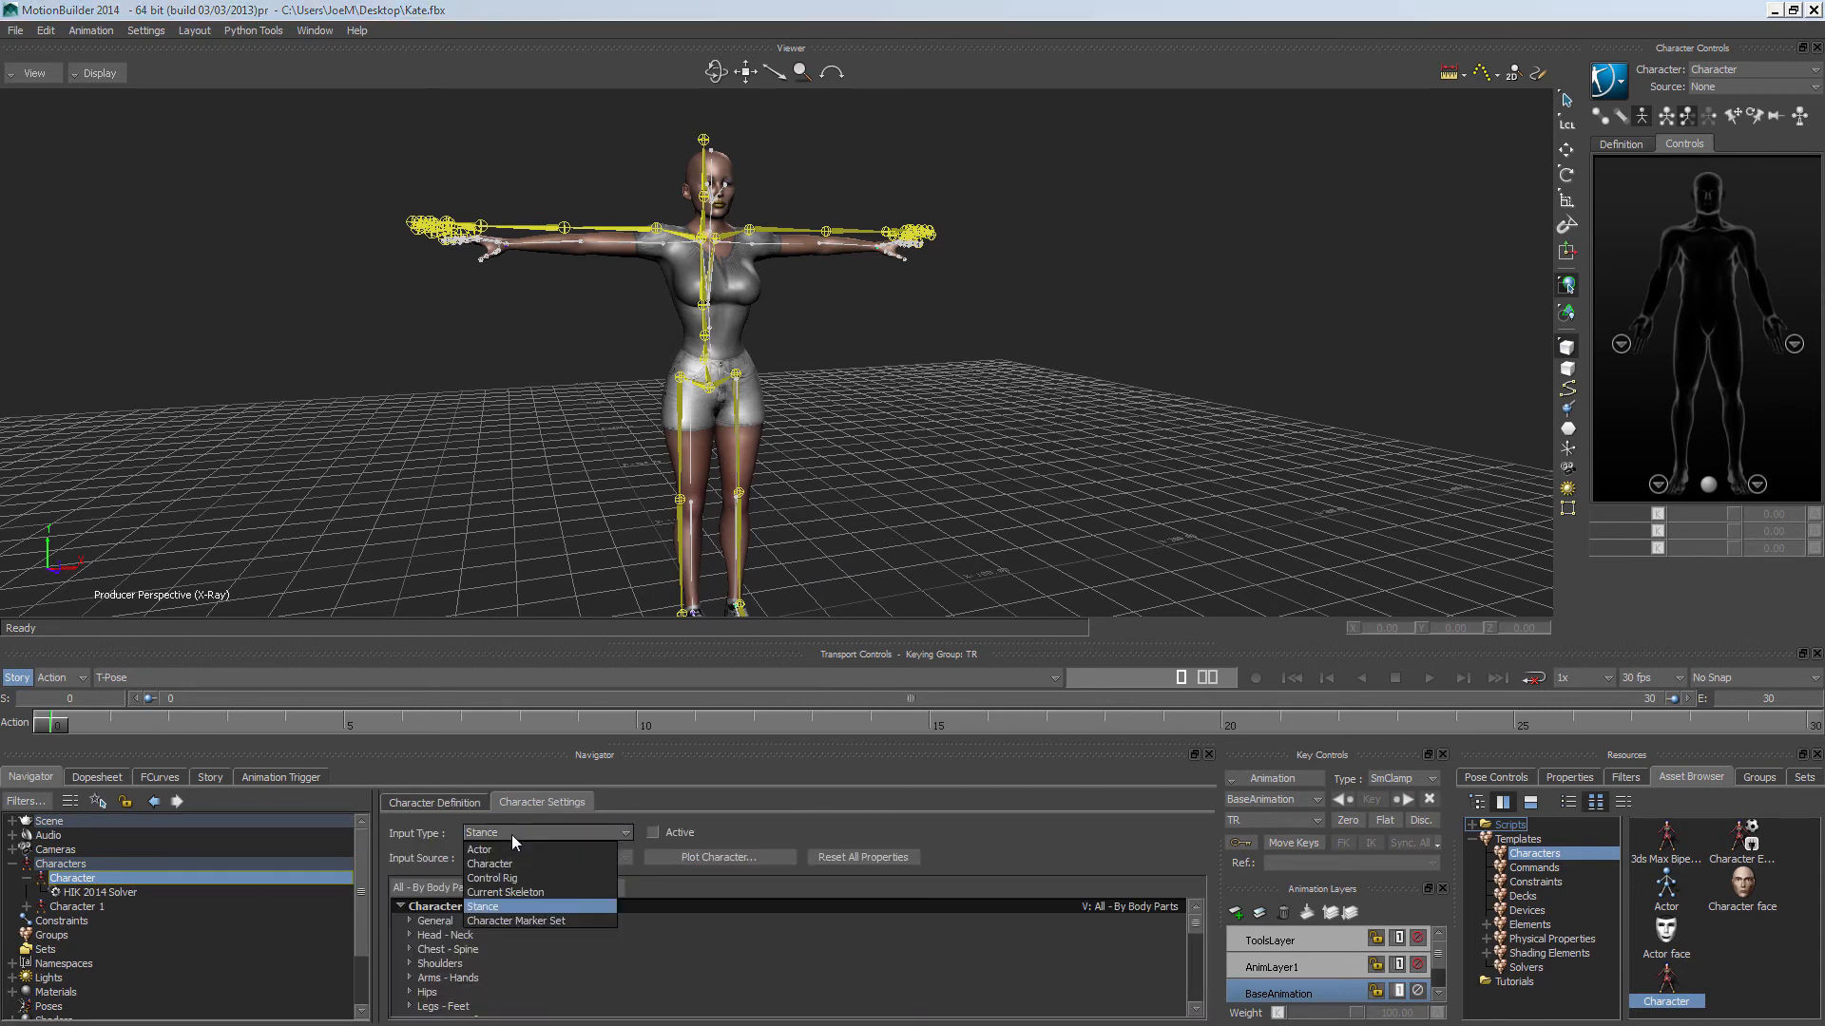
{"action": "left_click", "coordinate": [552, 863]}
{"action": "left_click", "coordinate": [673, 826]}
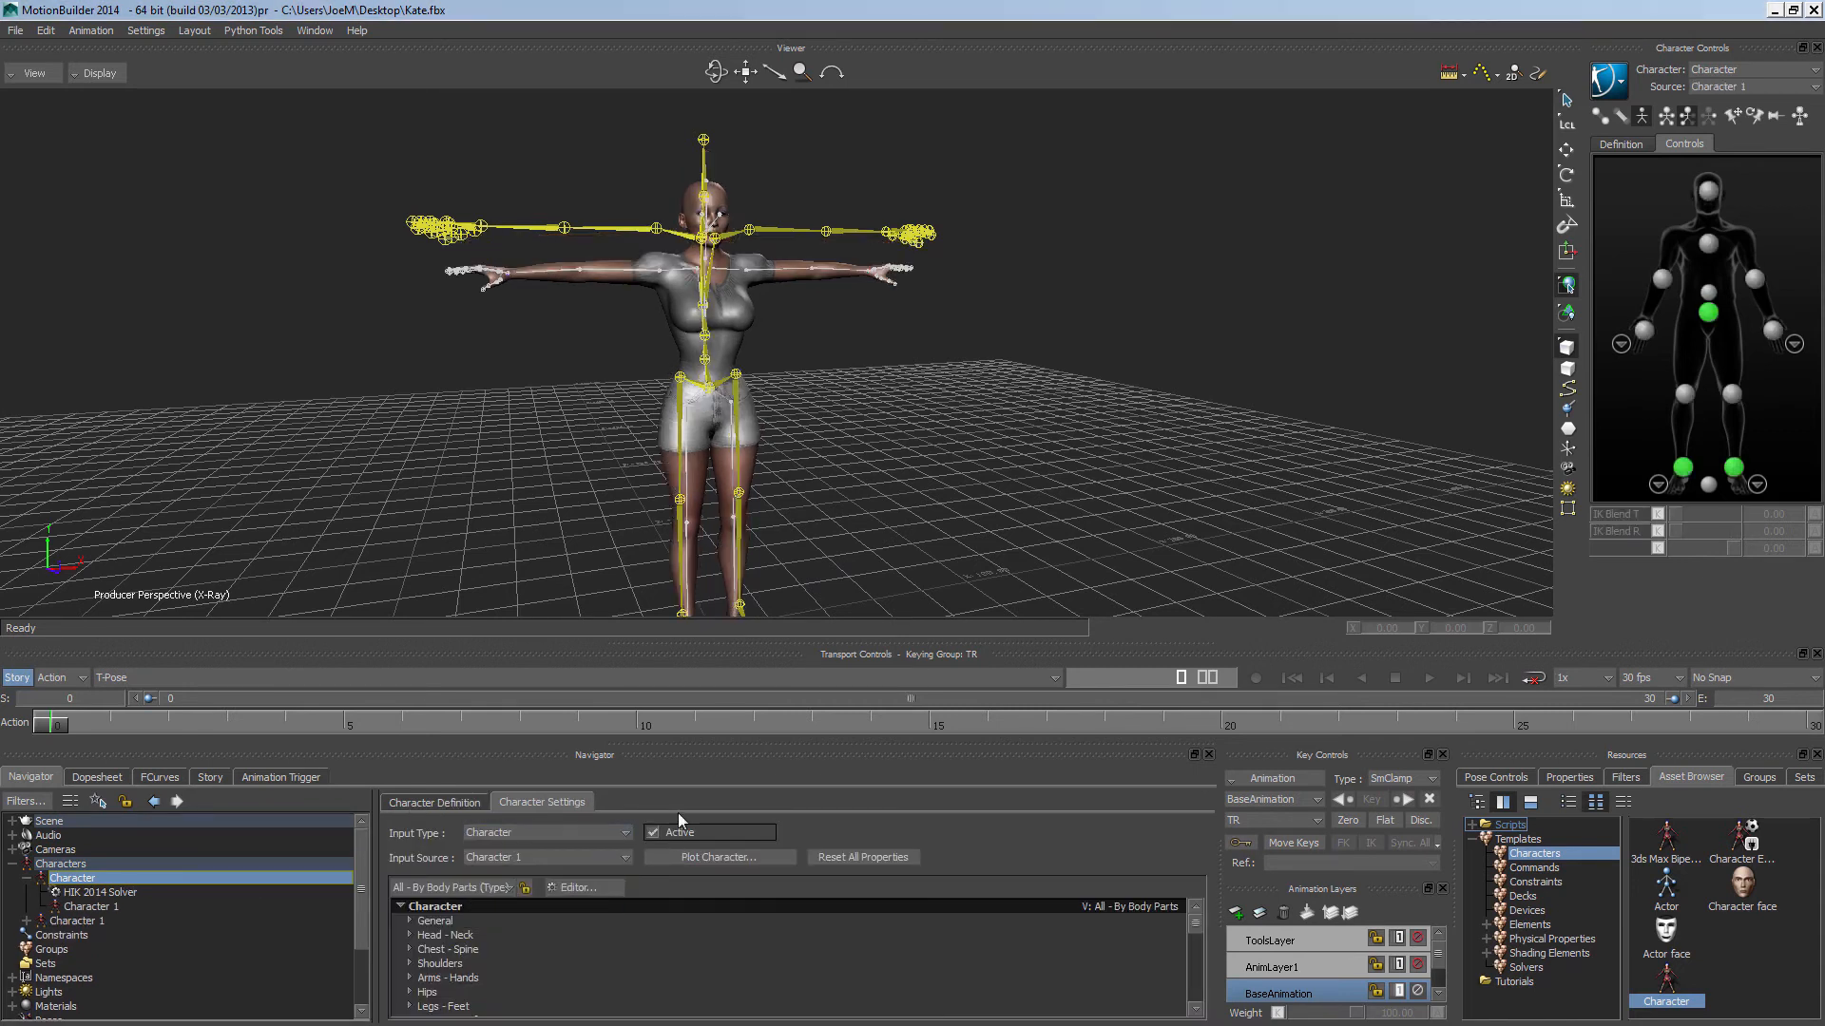
- Switch to the Sexy take and play the animation on the character
{"action": "left_click", "coordinate": [222, 681]}
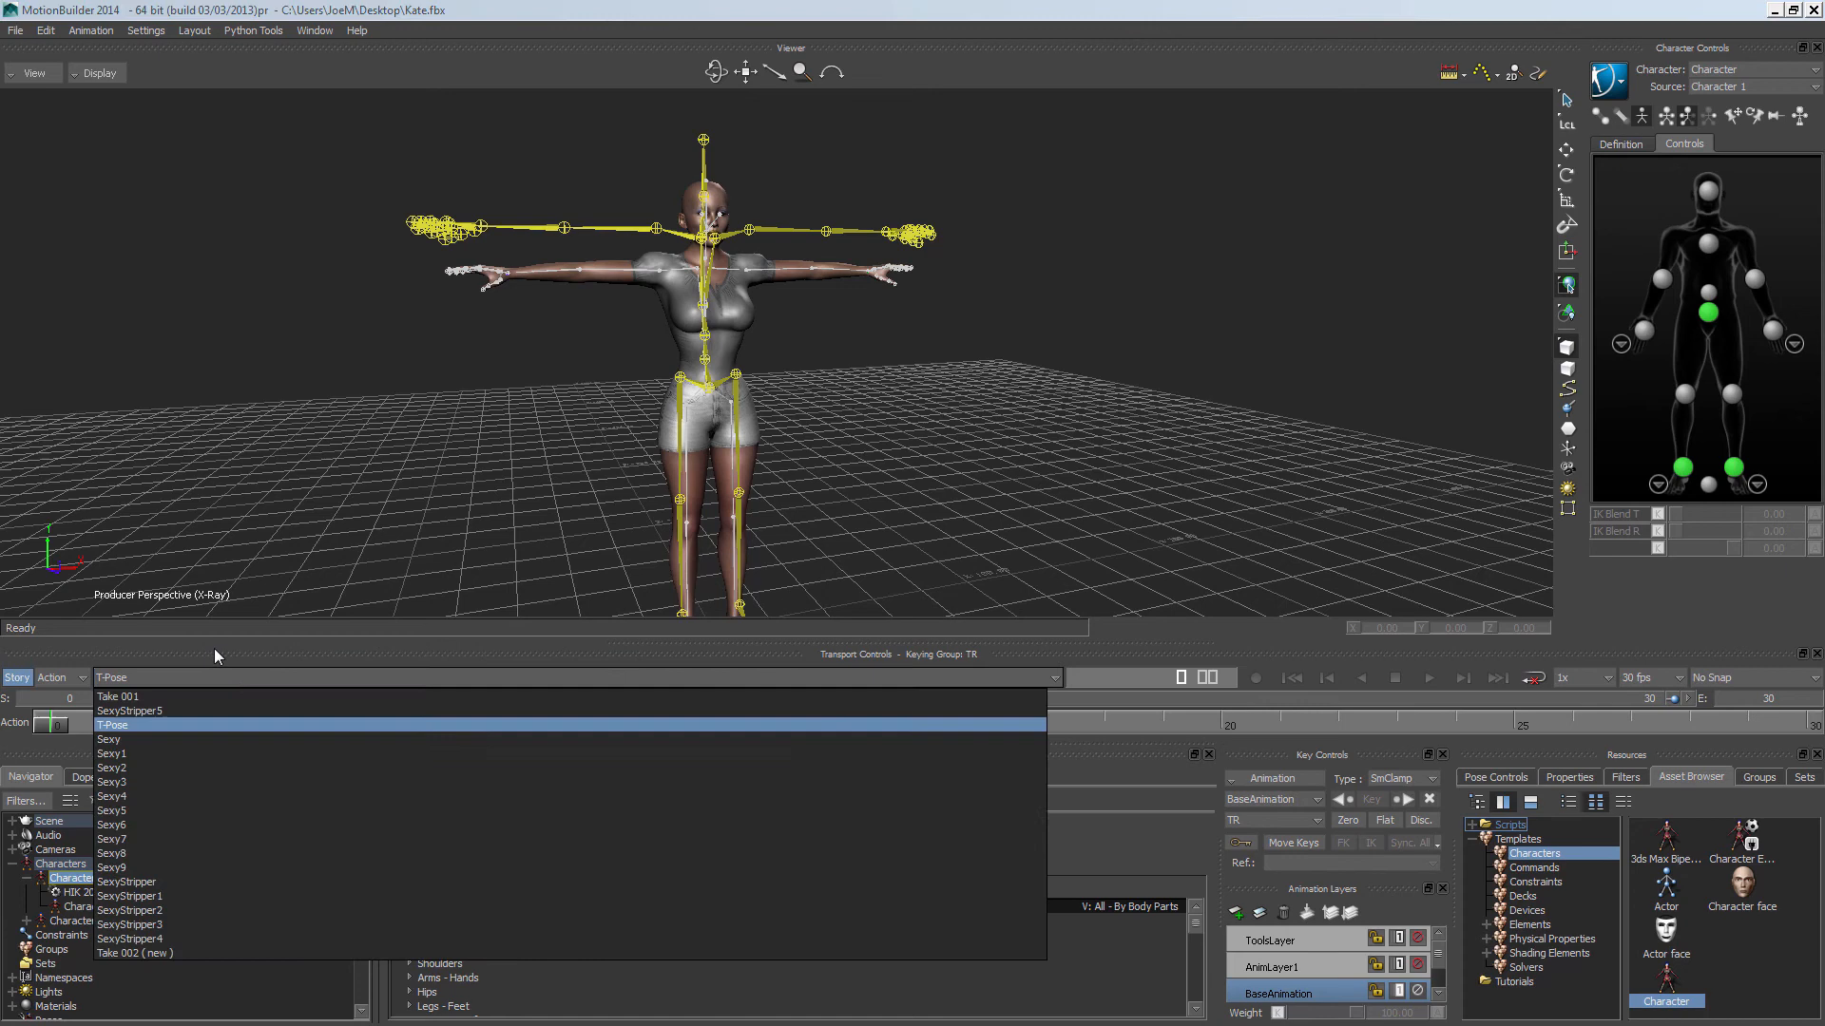
{"action": "left_click", "coordinate": [169, 742]}
{"action": "key", "text": "space"}
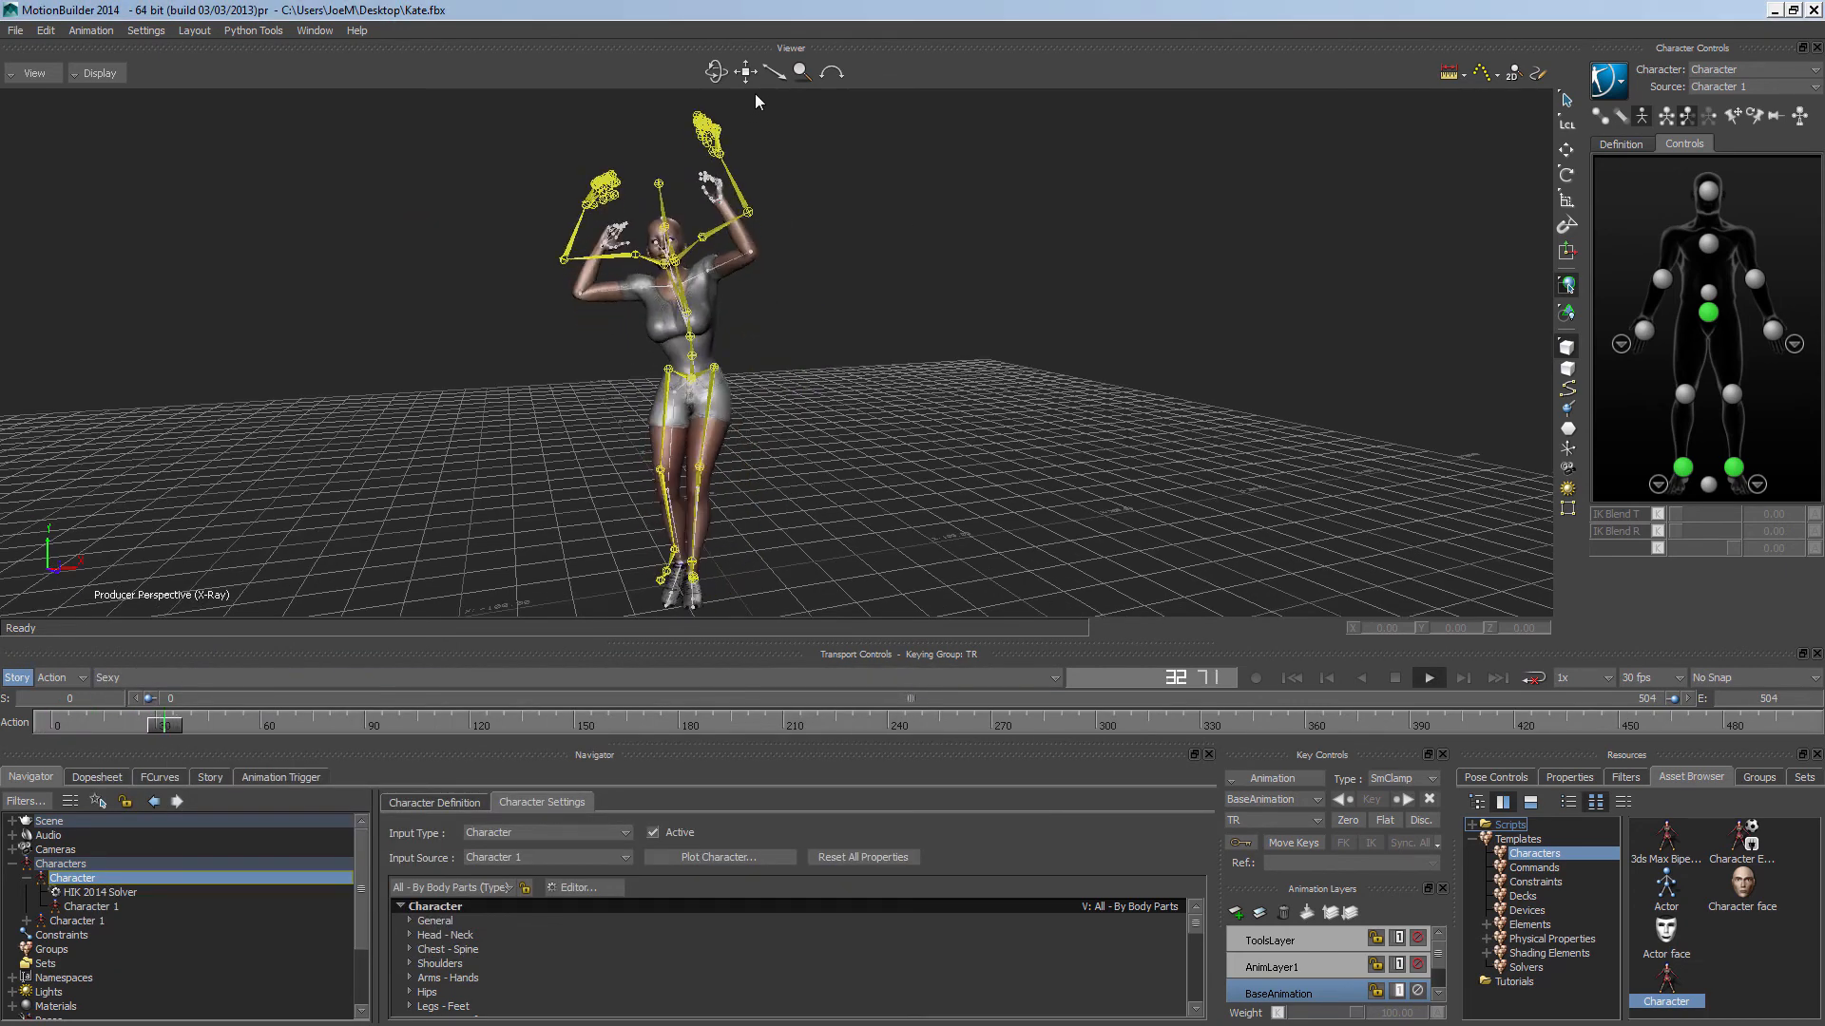
- Display models only, close the Character Controls, and watch the dancing character from different sides
{"action": "left_click_drag", "start_coordinate": [717, 73], "coordinate": [656, 48]}
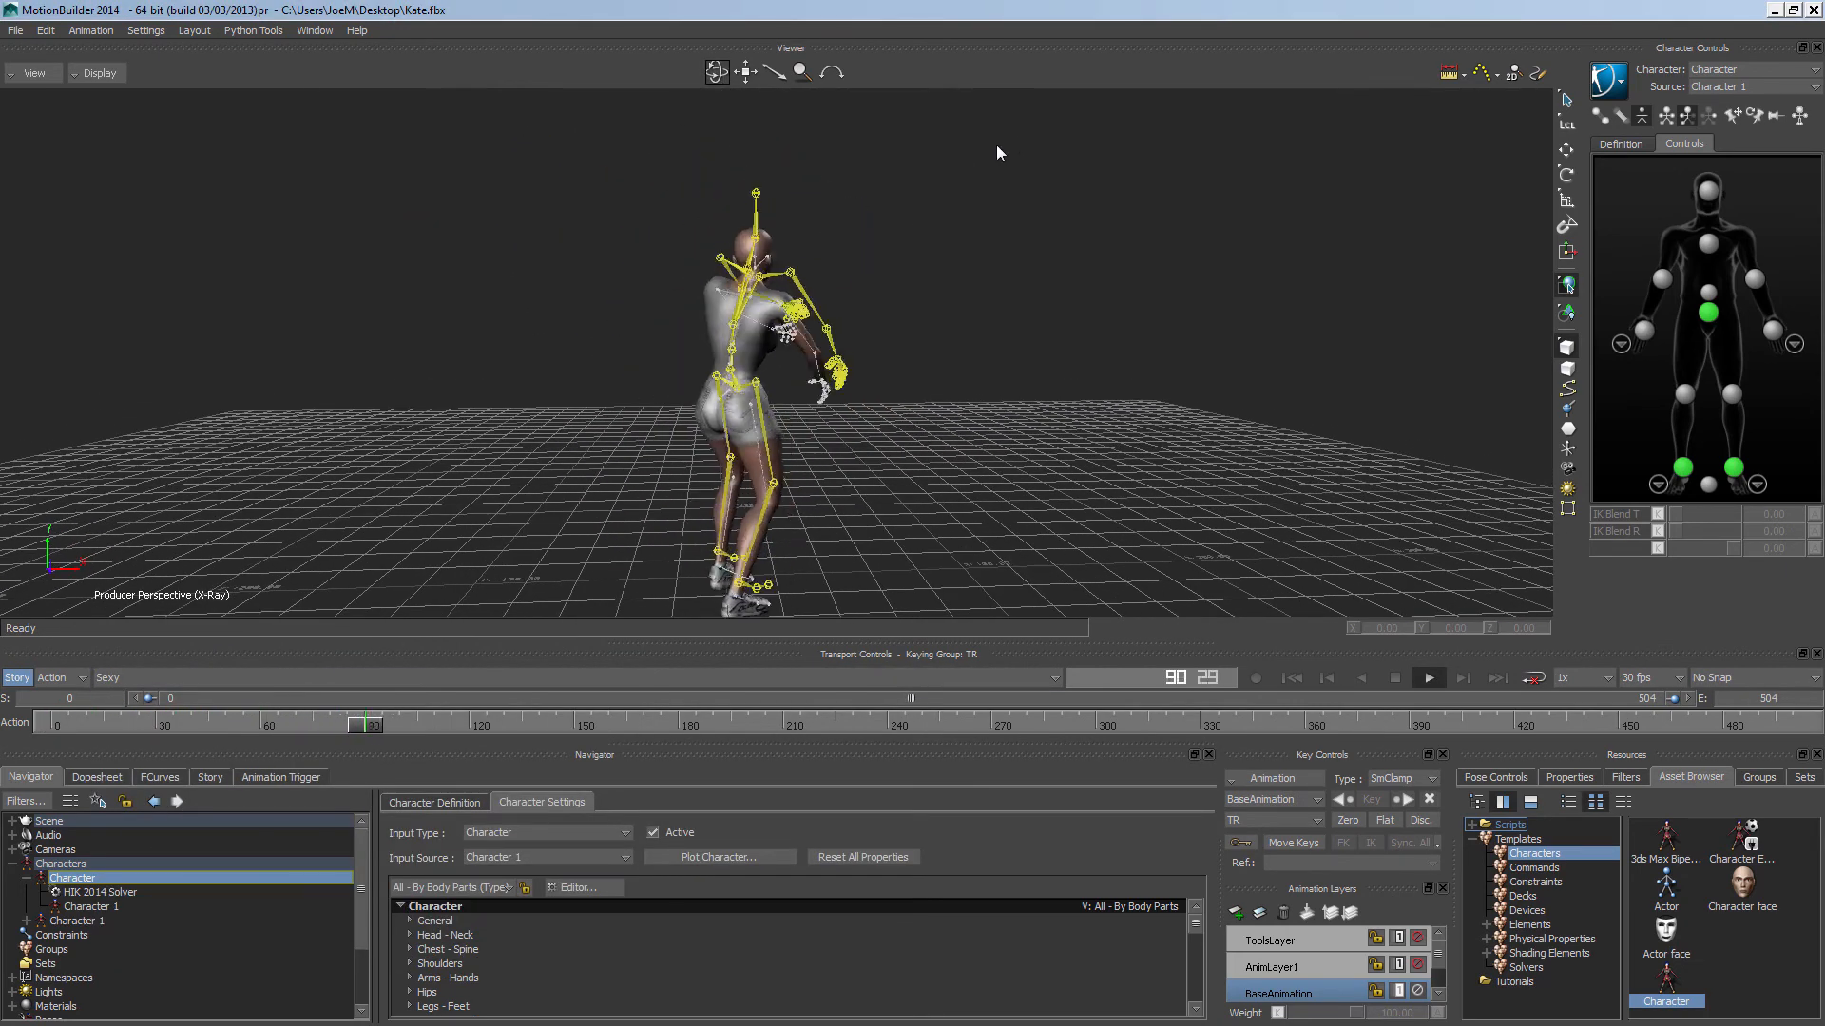
{"action": "key", "text": "ctrl+a"}
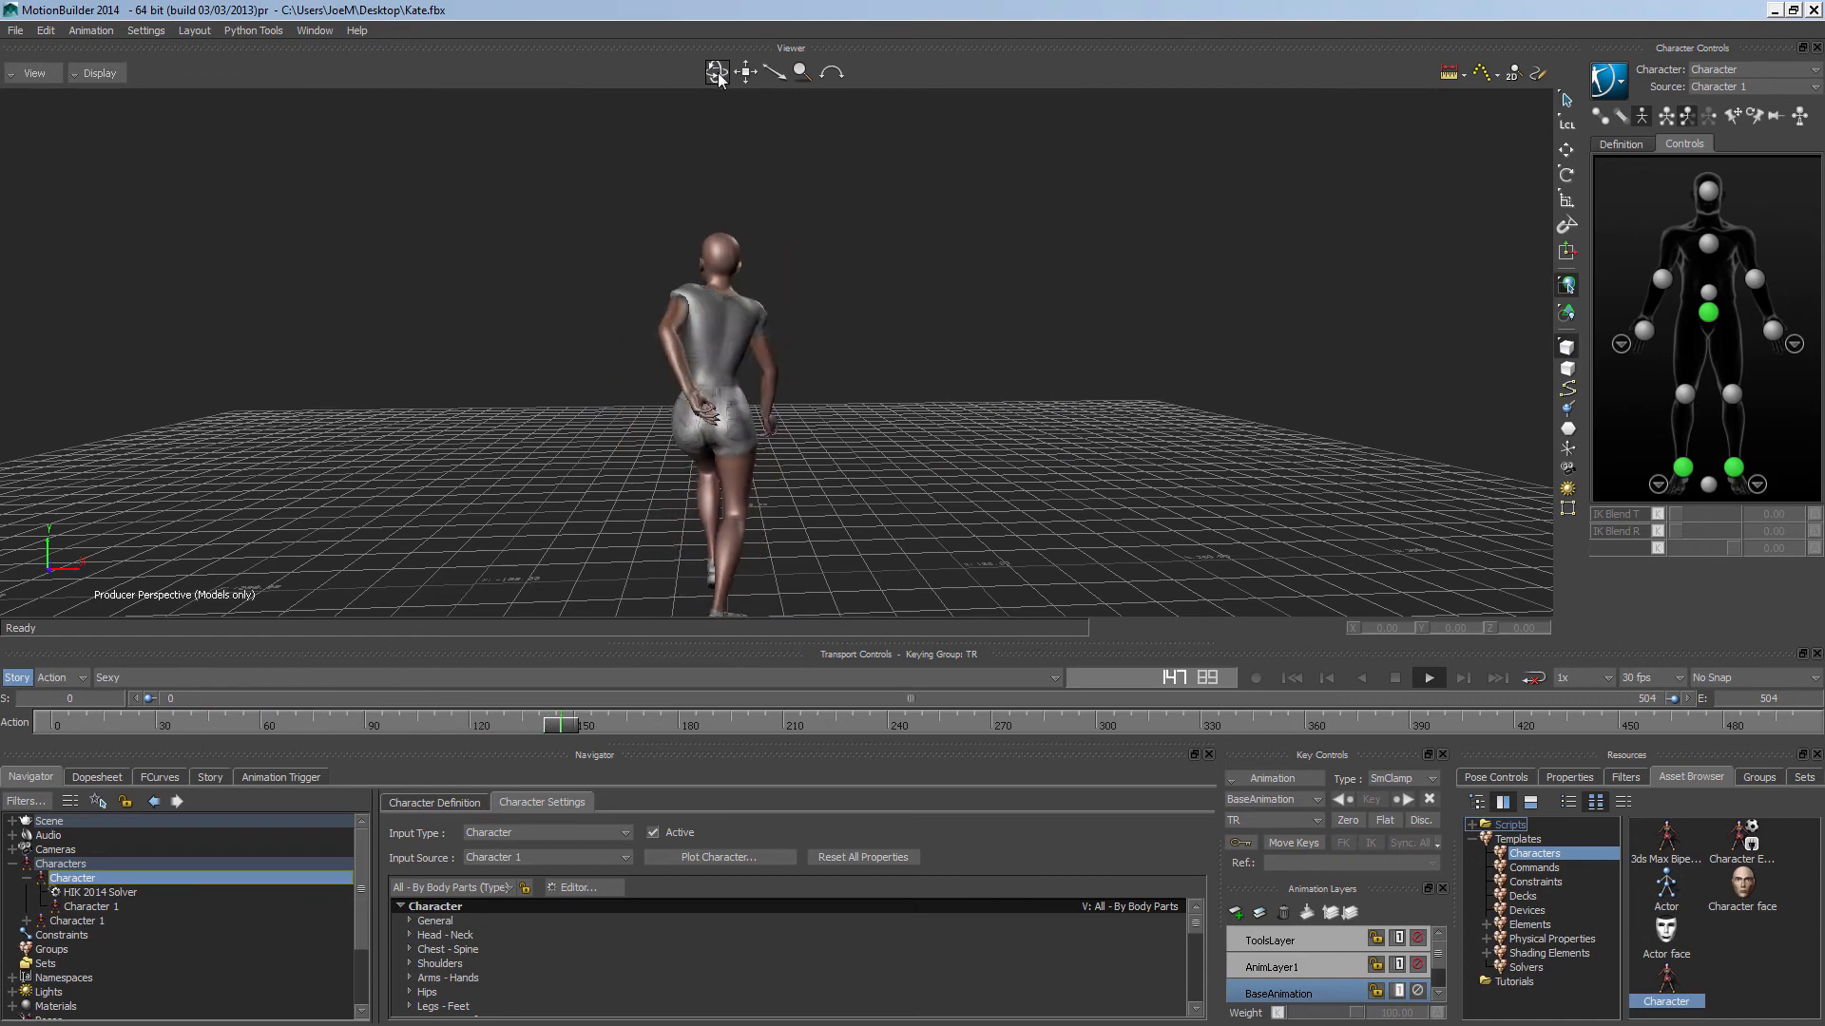
{"action": "left_click_drag", "start_coordinate": [720, 80], "coordinate": [466, 65]}
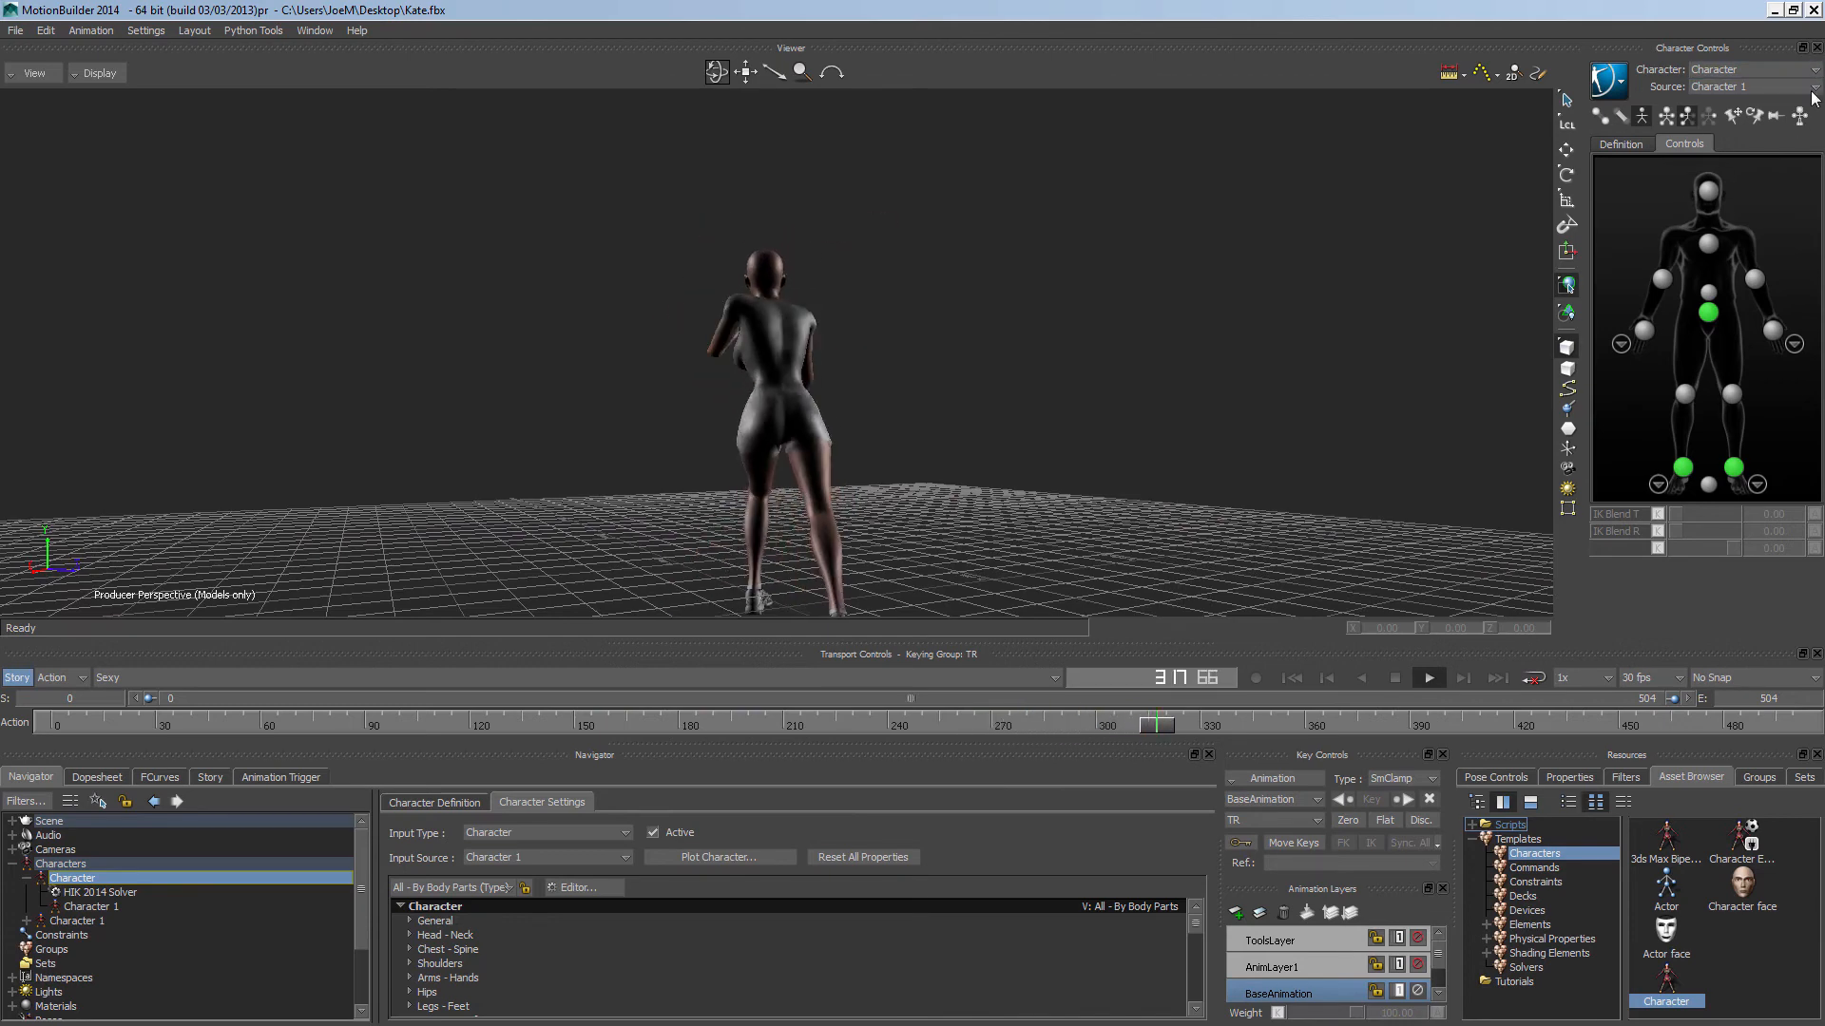
{"action": "left_click", "coordinate": [1817, 47]}
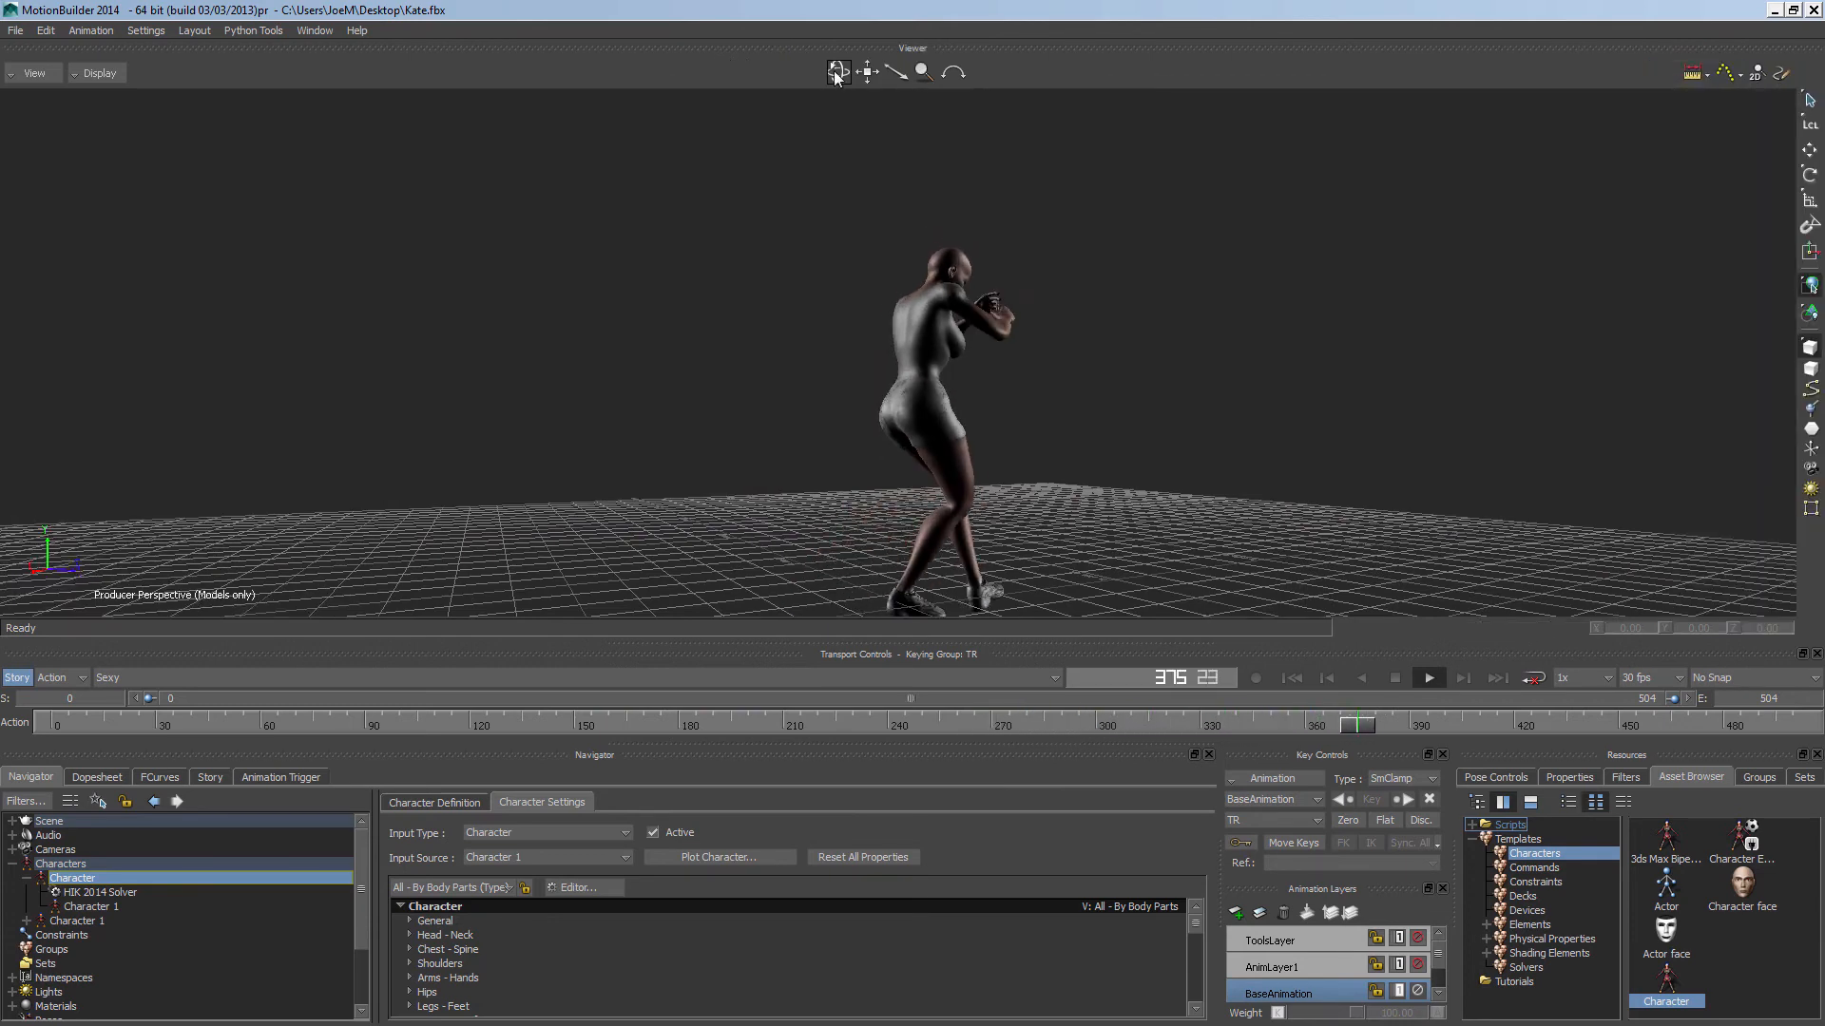
{"action": "left_click_drag", "start_coordinate": [837, 76], "coordinate": [751, 78]}
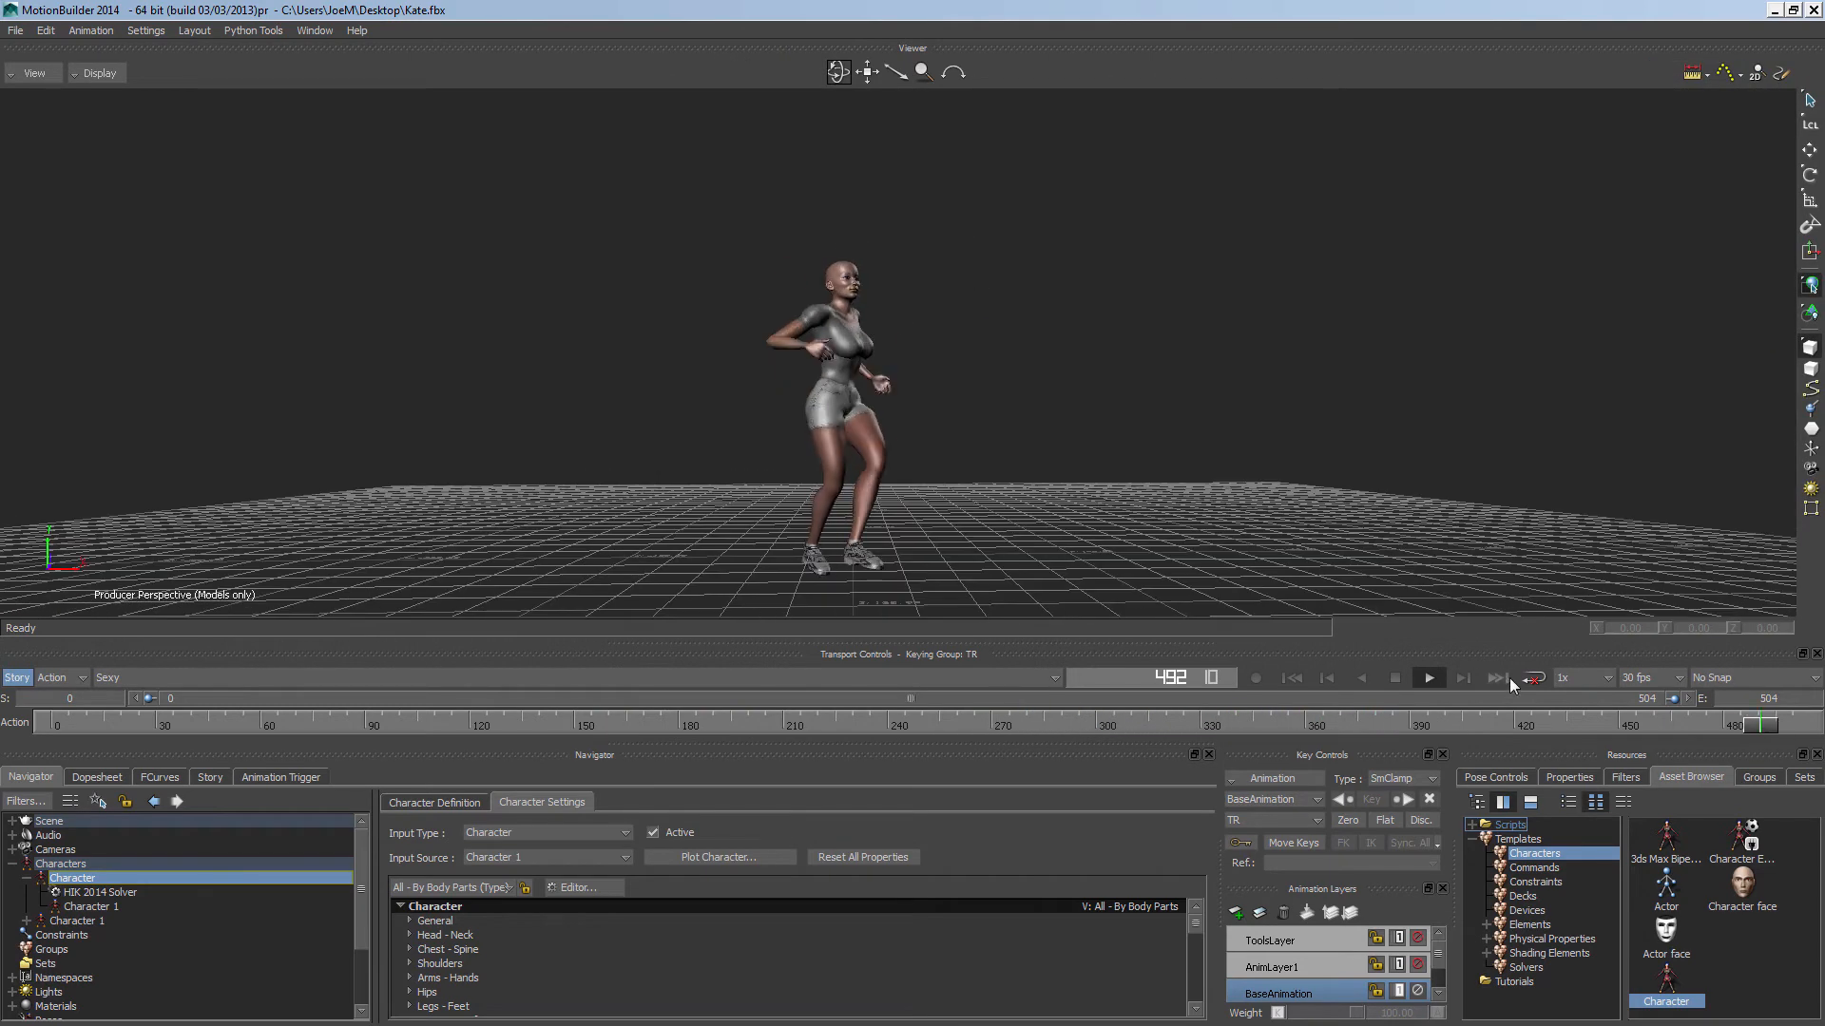
- Turn on looped playback, switch to the Sexy3 take, and play it until about frame 85
{"action": "left_click", "coordinate": [1527, 678]}
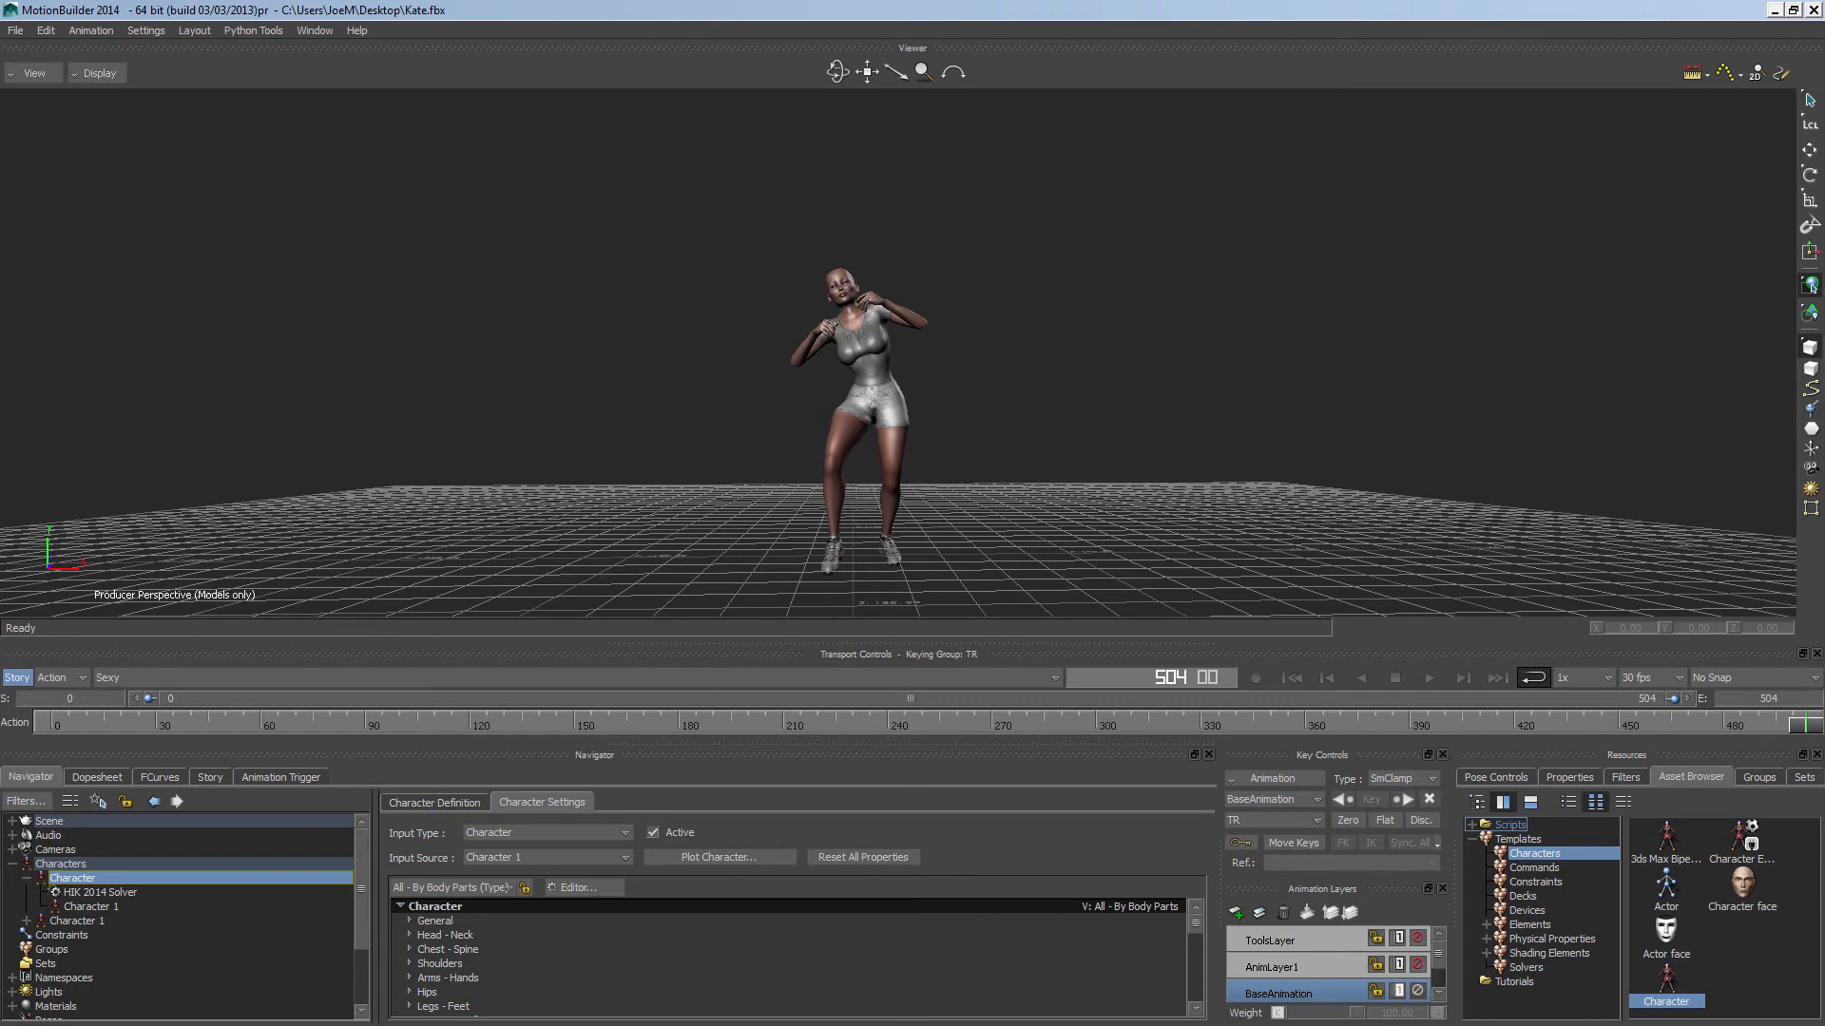
{"action": "left_click", "coordinate": [209, 678]}
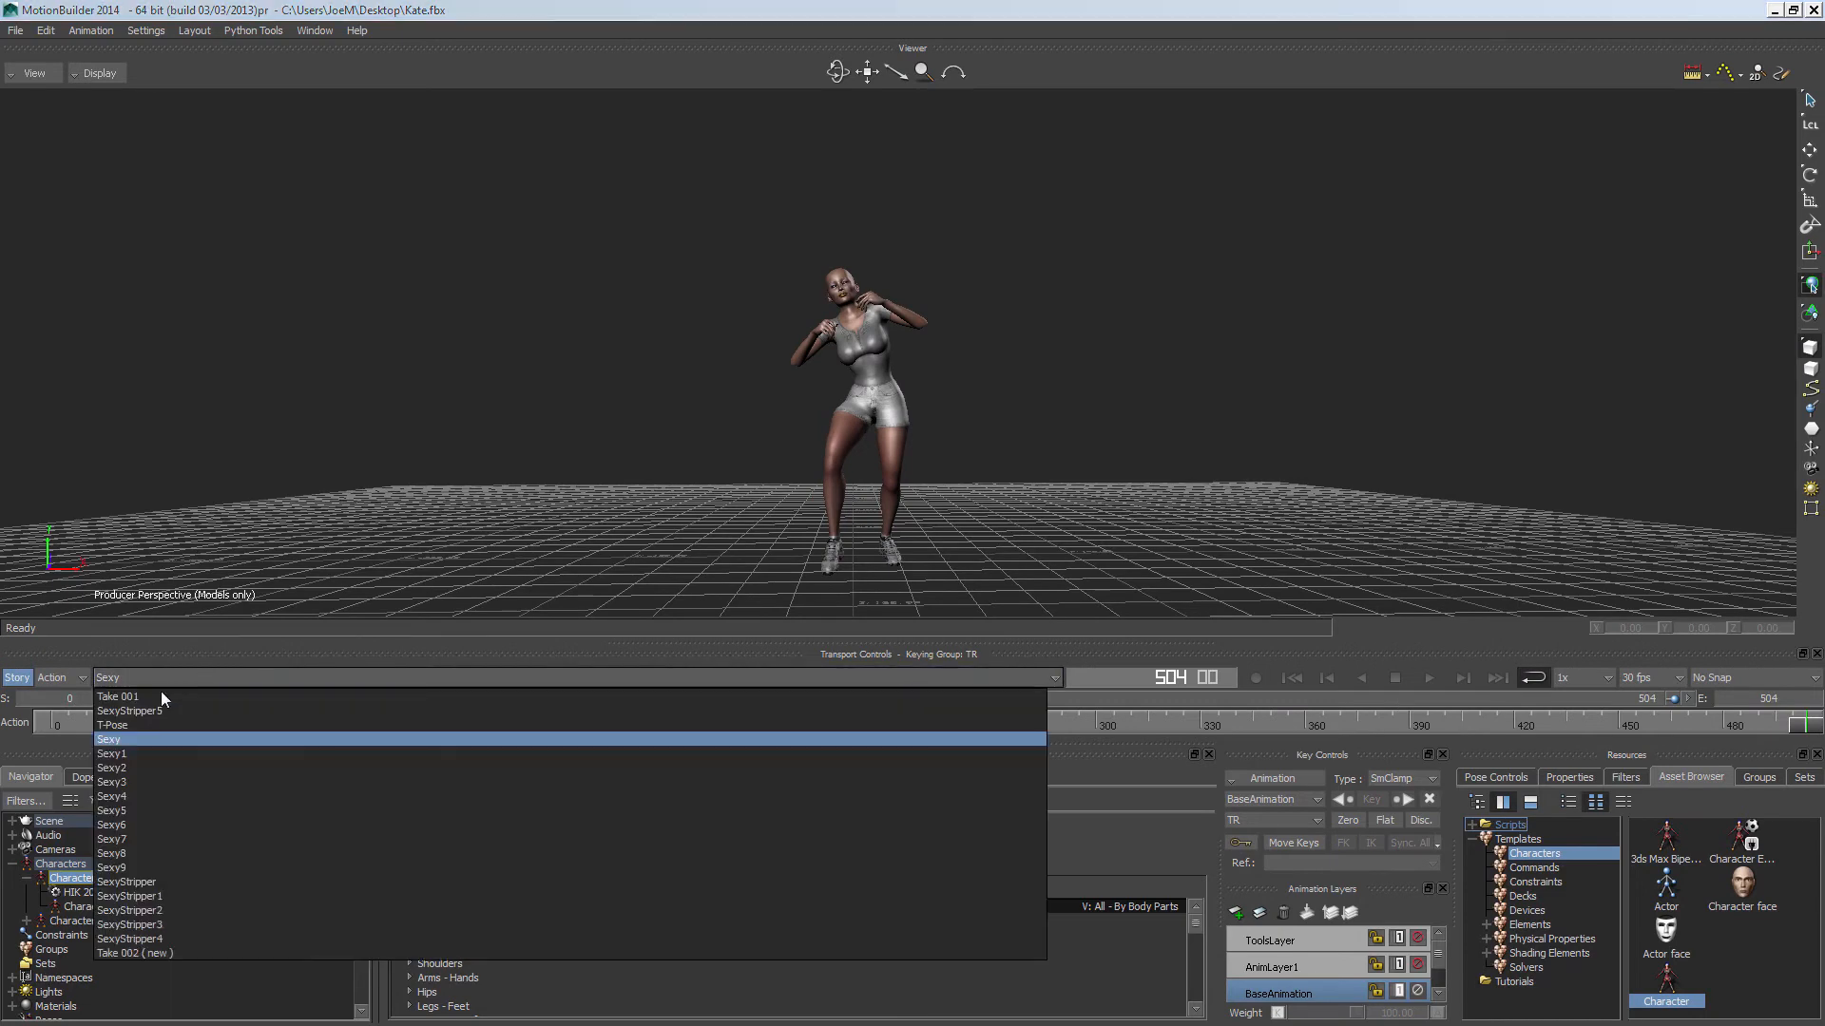
{"action": "left_click", "coordinate": [130, 785]}
{"action": "key", "text": "space"}
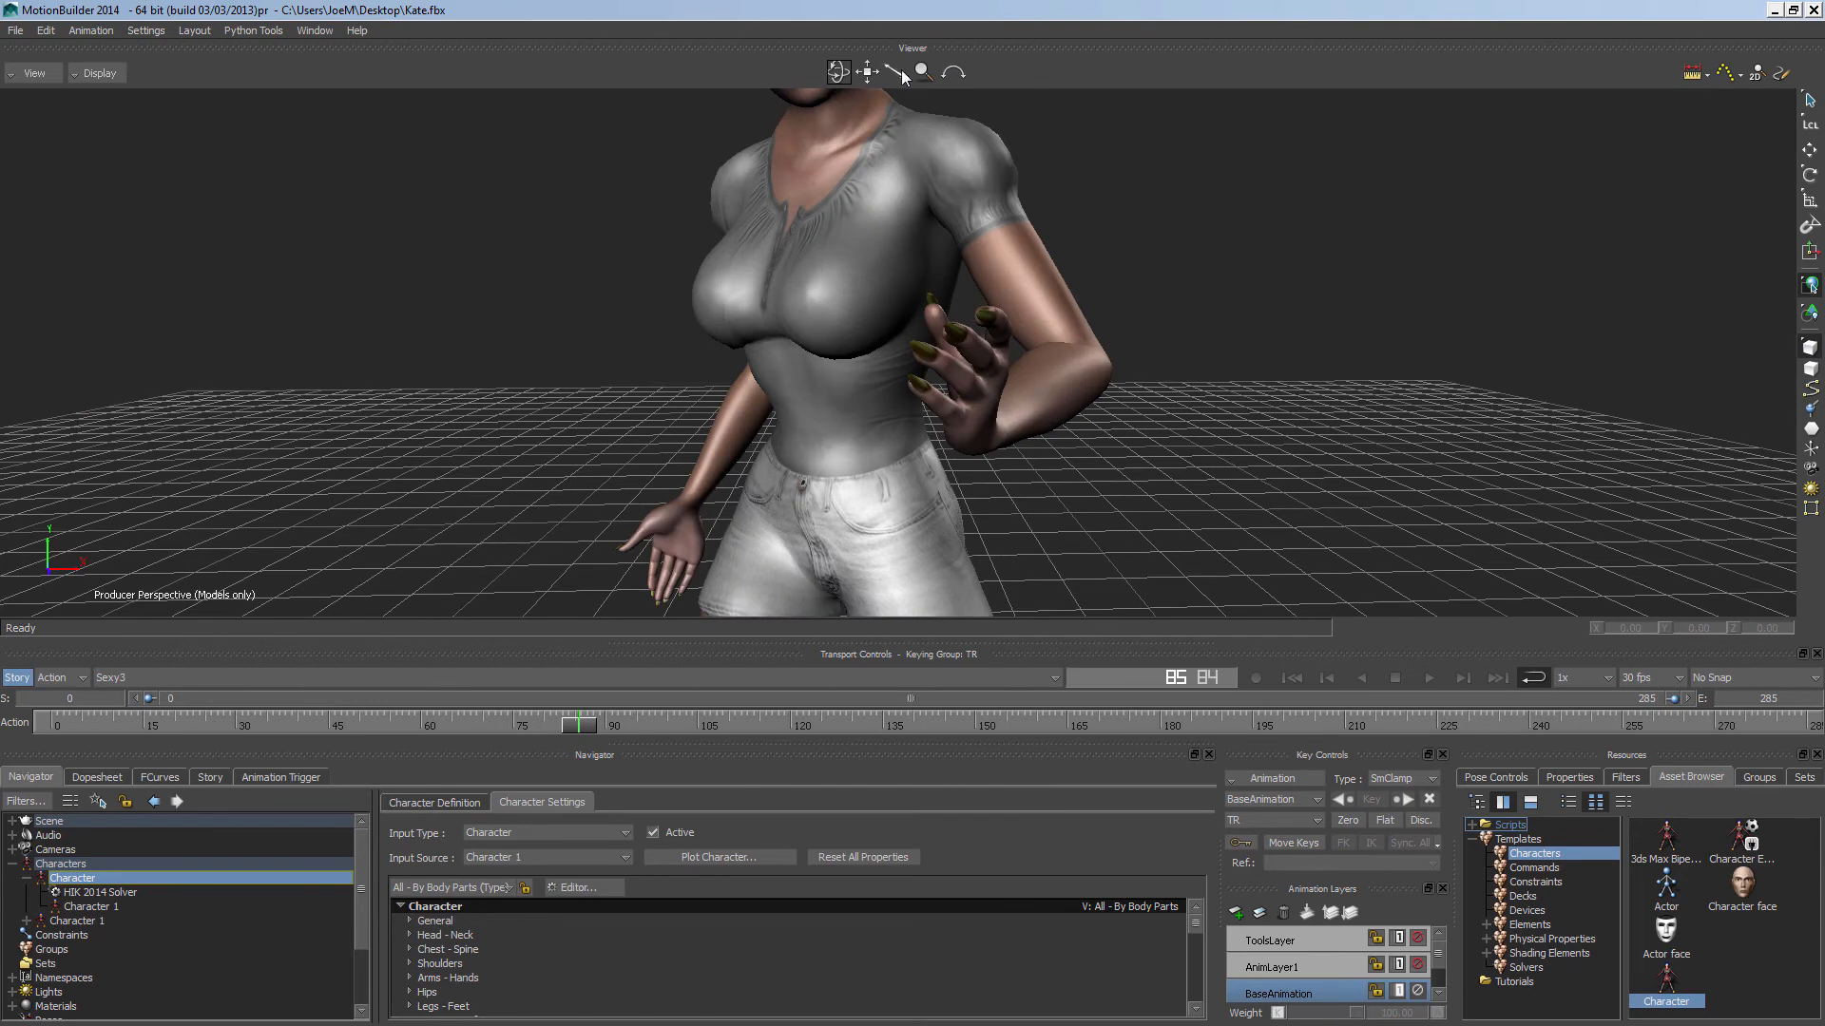
- Select the character's H_DDS_HighRes mesh, show its Shapes properties, and deselect the mesh while keeping its facial expression values listed
{"action": "left_click_drag", "start_coordinate": [867, 73], "coordinate": [869, 89]}
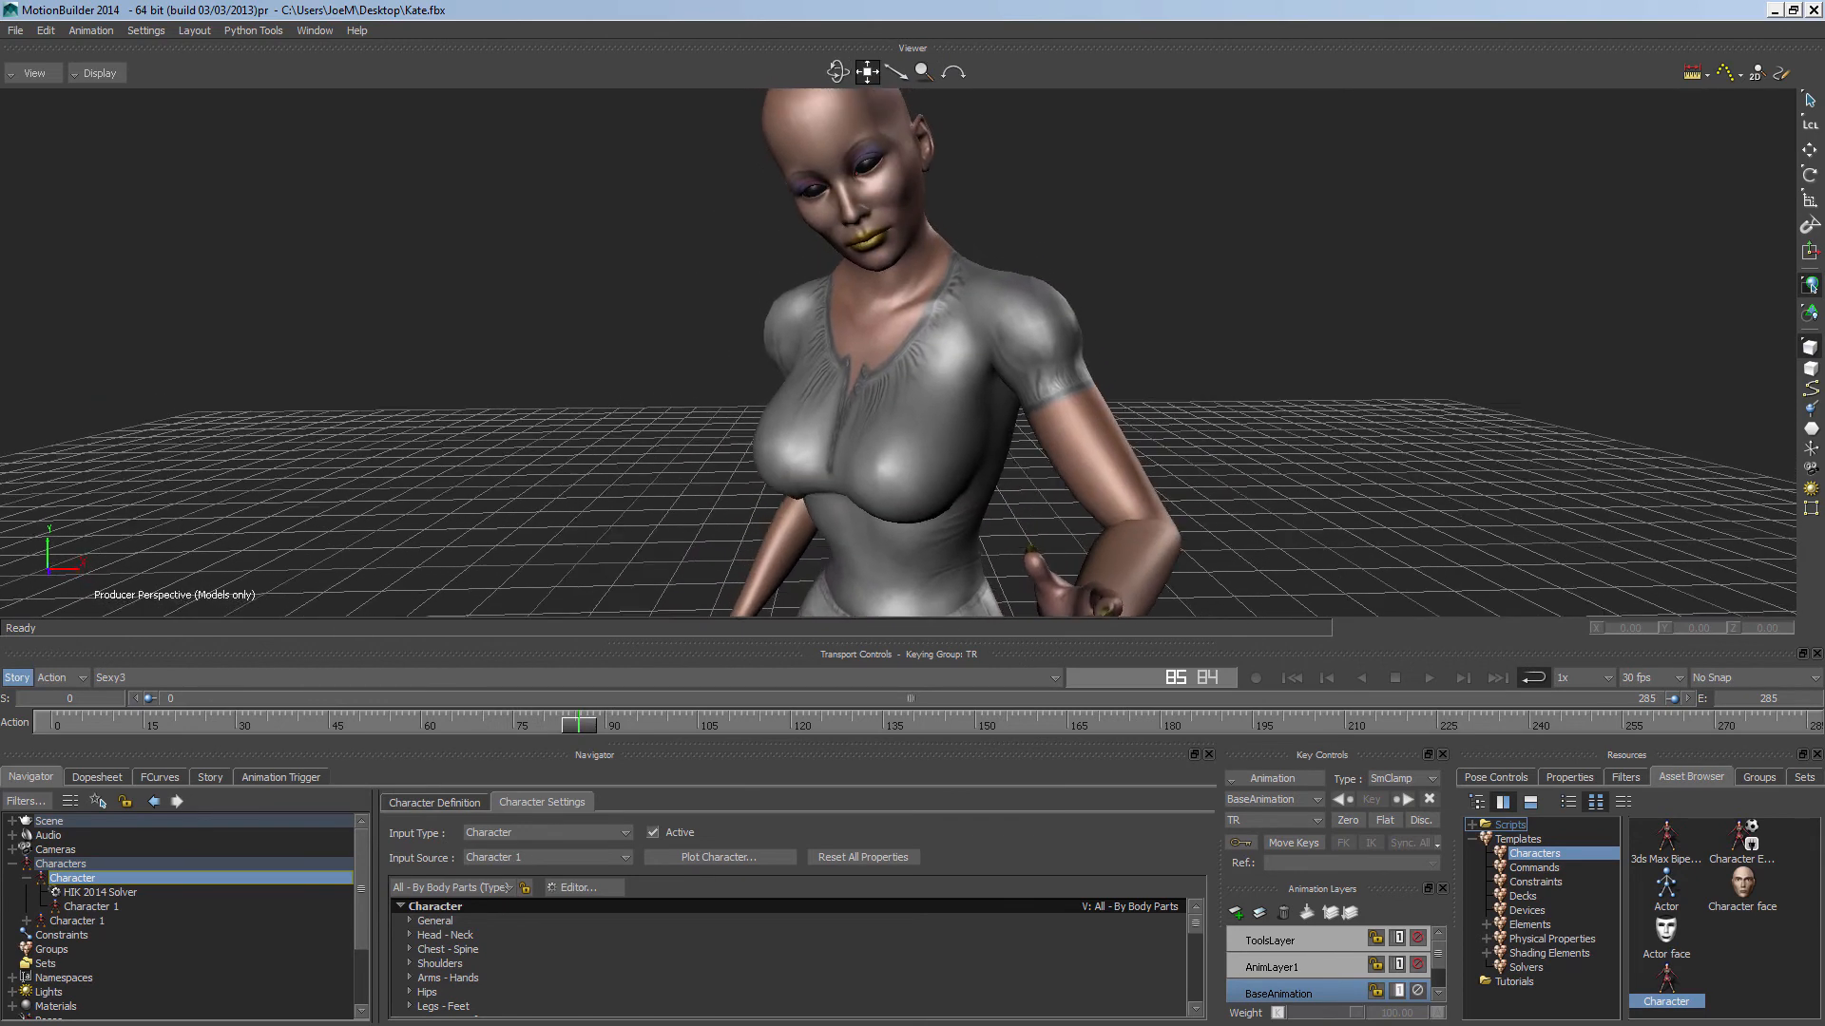
{"action": "left_click", "coordinate": [852, 143]}
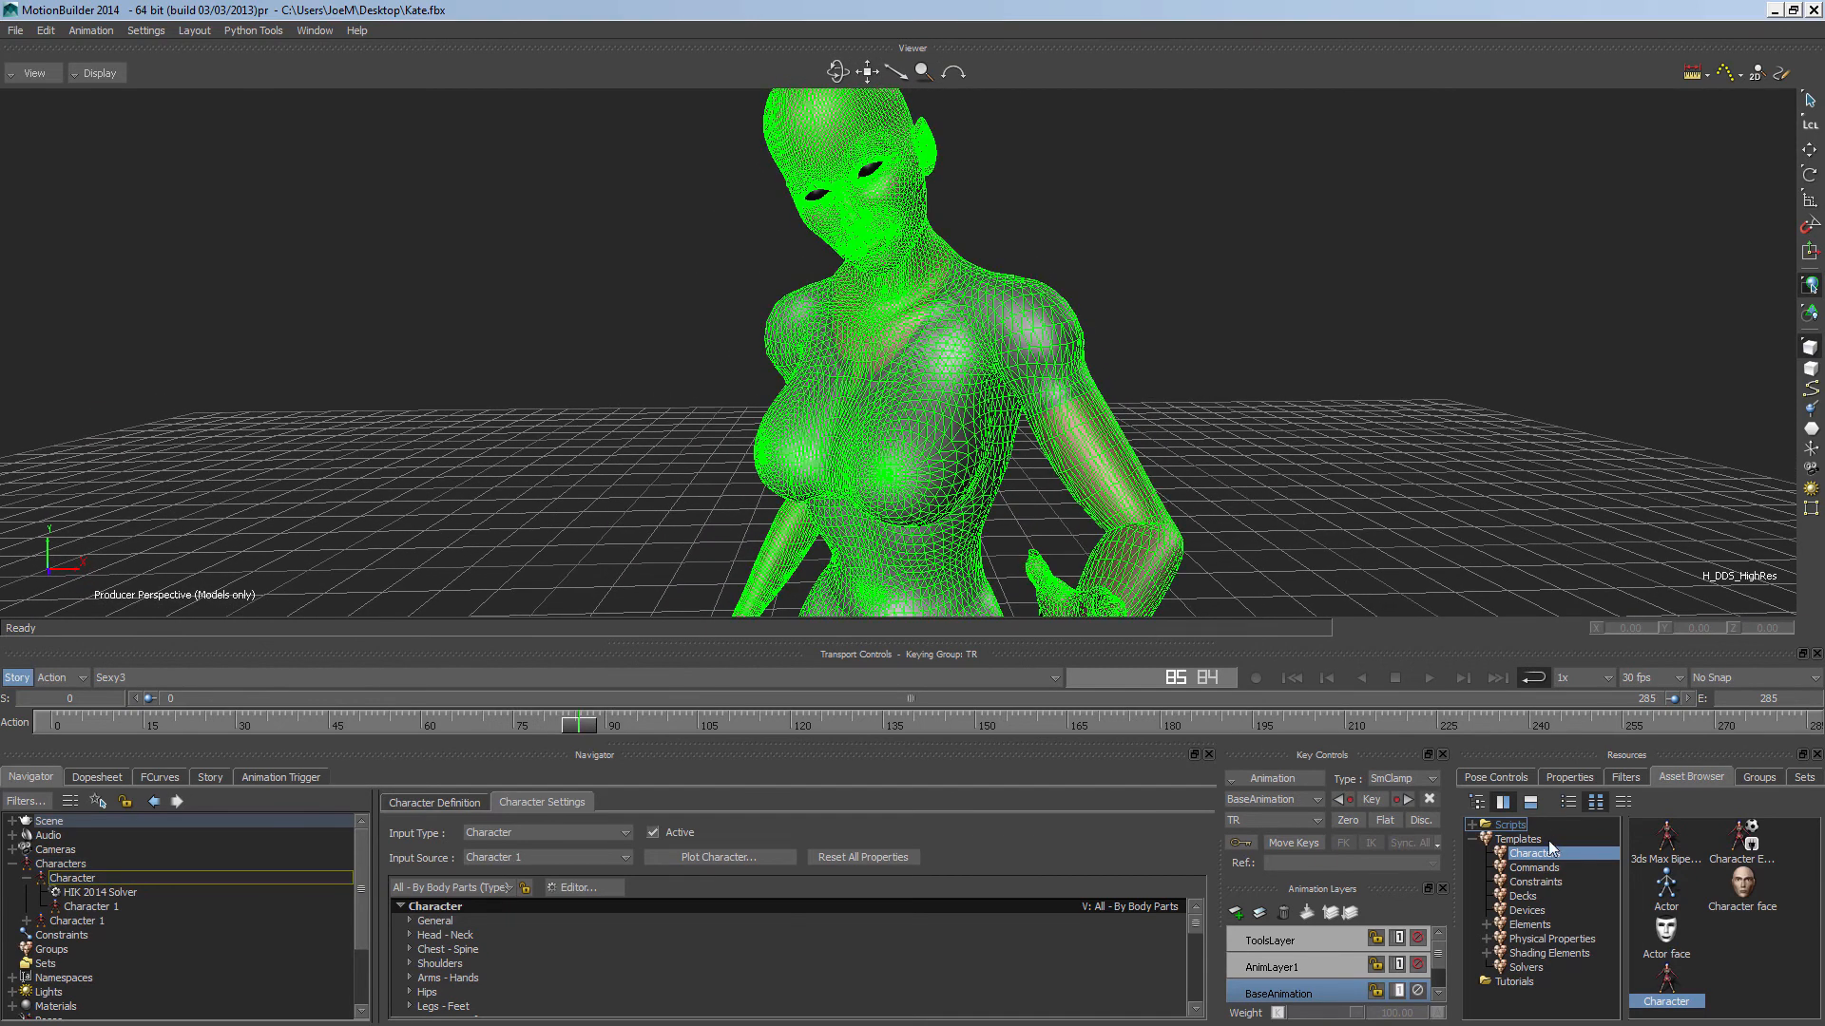
{"action": "left_click", "coordinate": [1569, 777]}
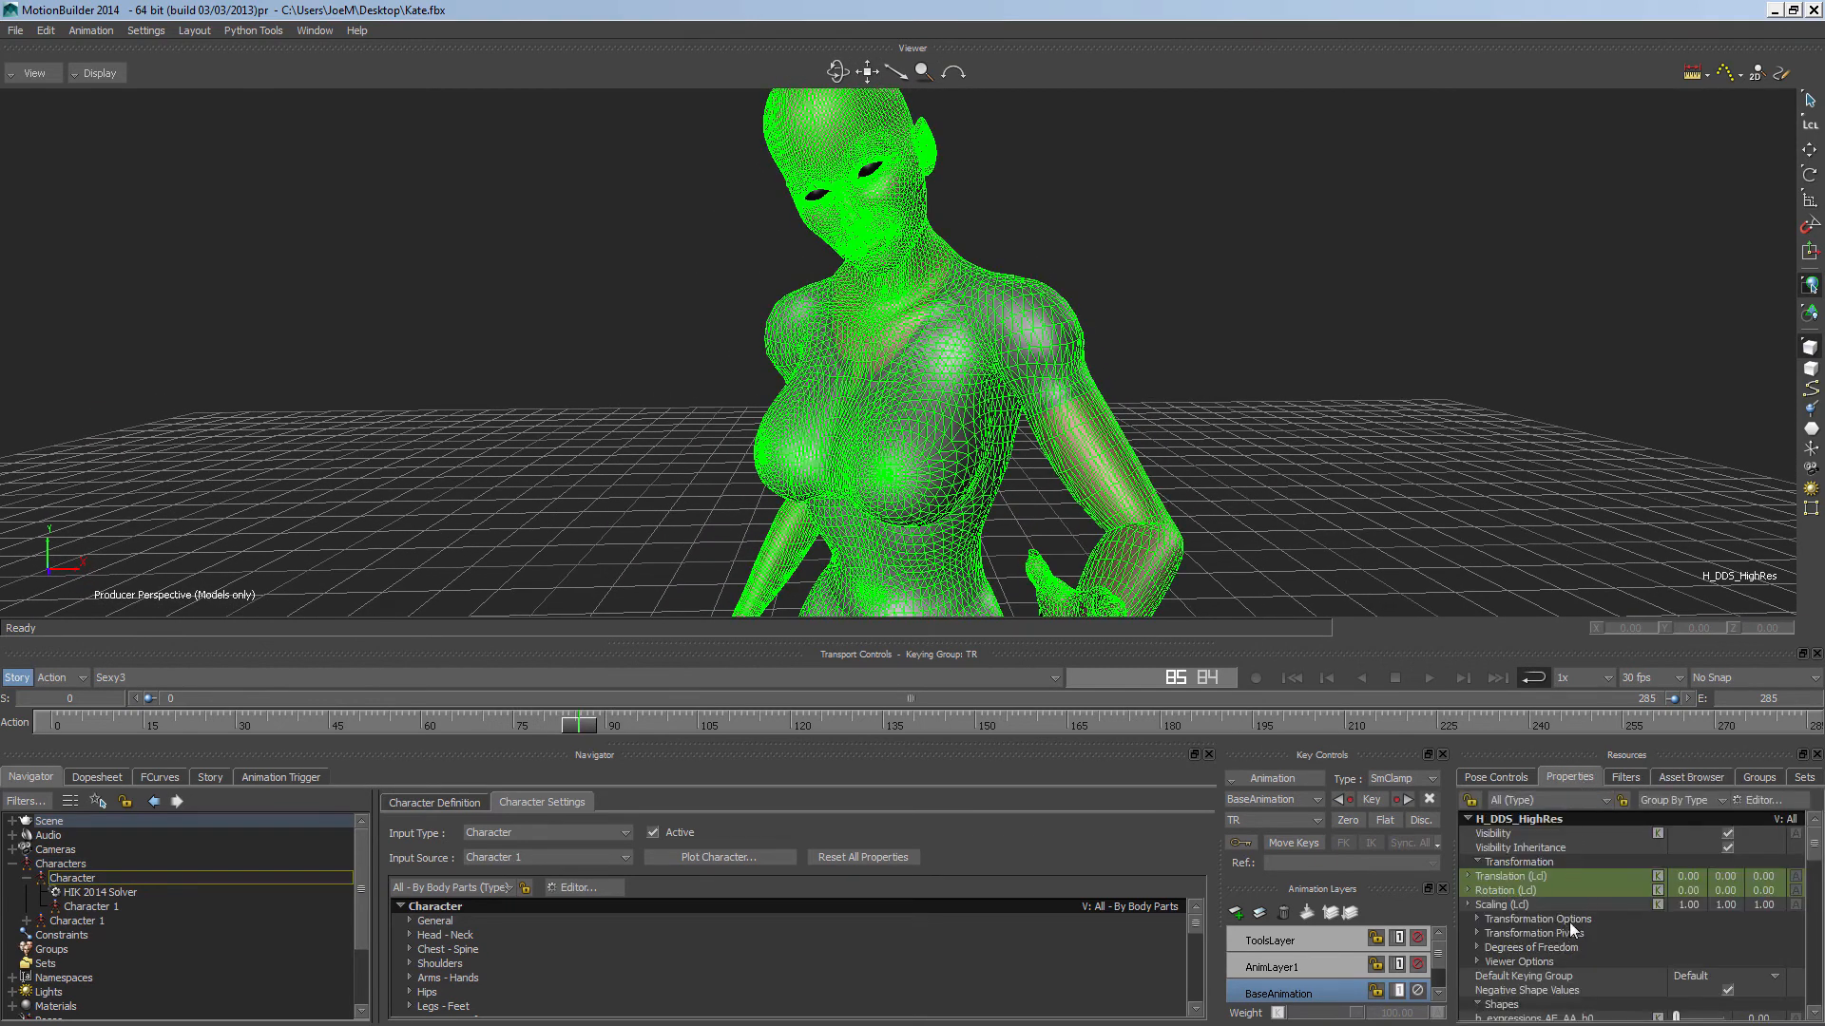
{"action": "scroll", "coordinate": [1570, 922], "scroll_direction": "down", "scroll_amount": 3}
{"action": "left_click", "coordinate": [1475, 803]}
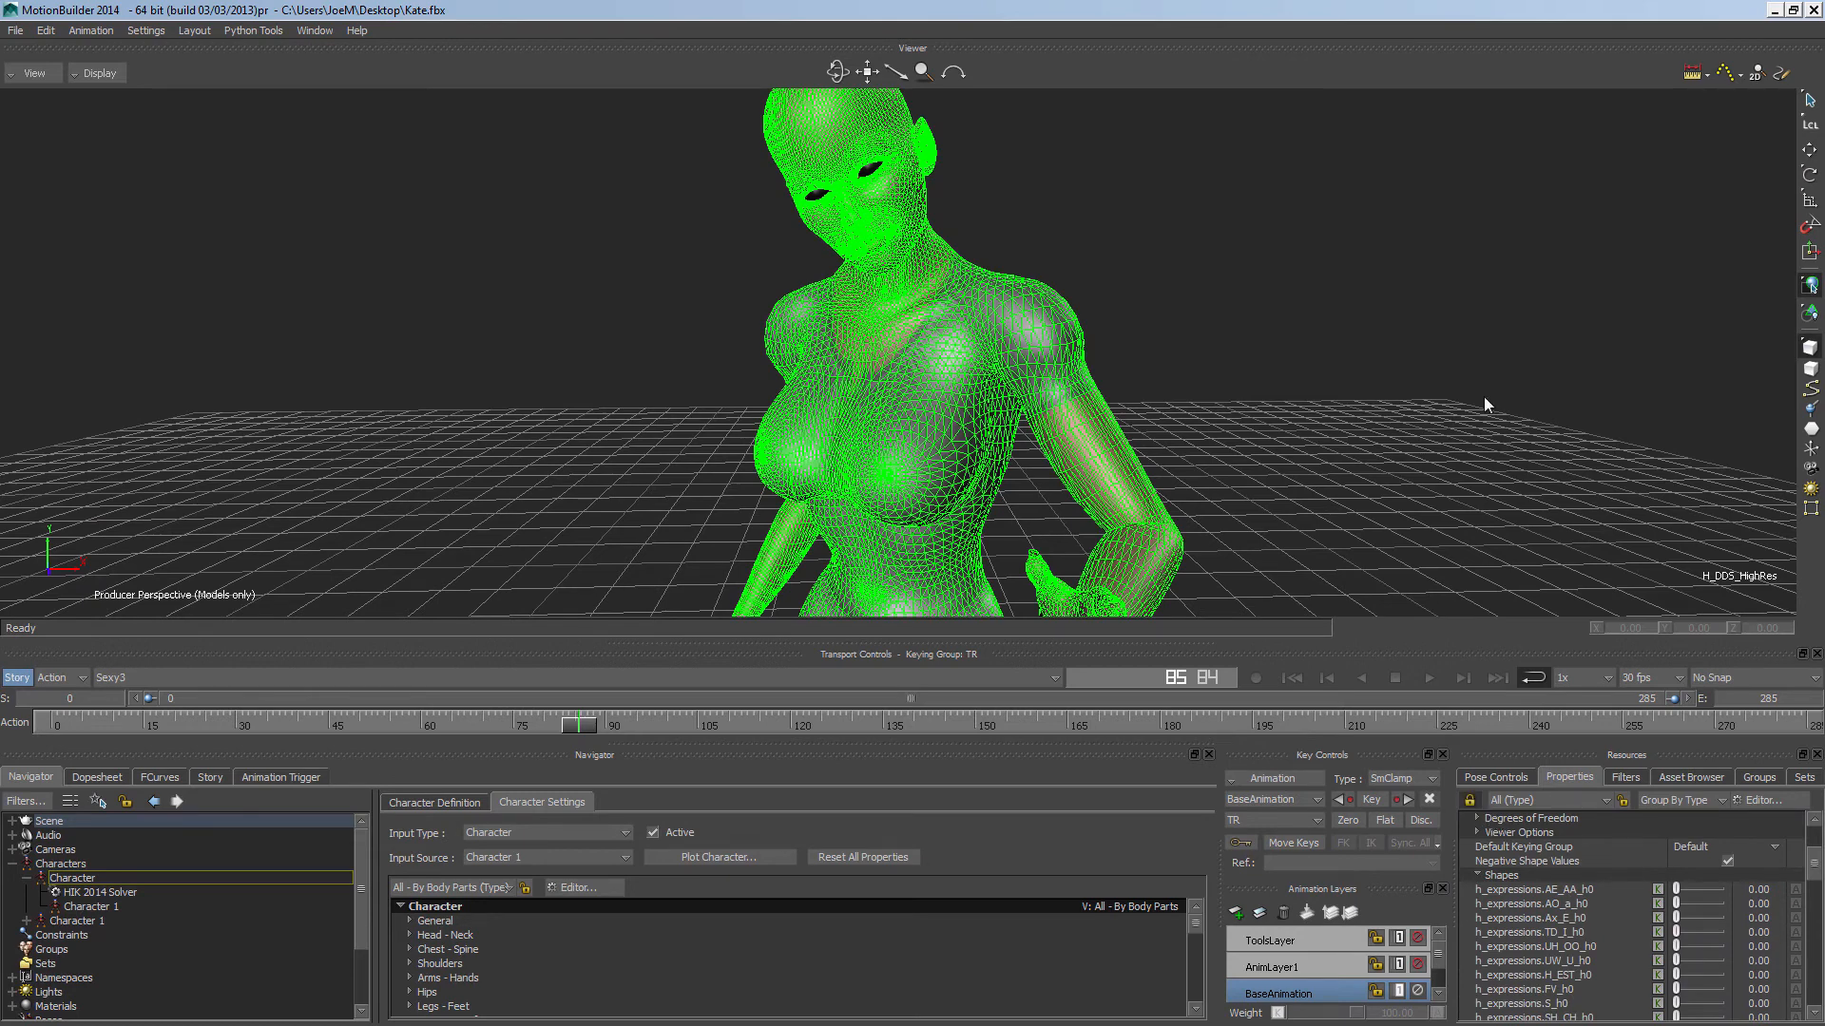
{"action": "left_click", "coordinate": [1485, 396]}
{"action": "scroll", "coordinate": [1600, 972], "scroll_direction": "down", "scroll_amount": 2}
{"action": "scroll", "coordinate": [1601, 972], "scroll_direction": "up", "scroll_amount": 2}
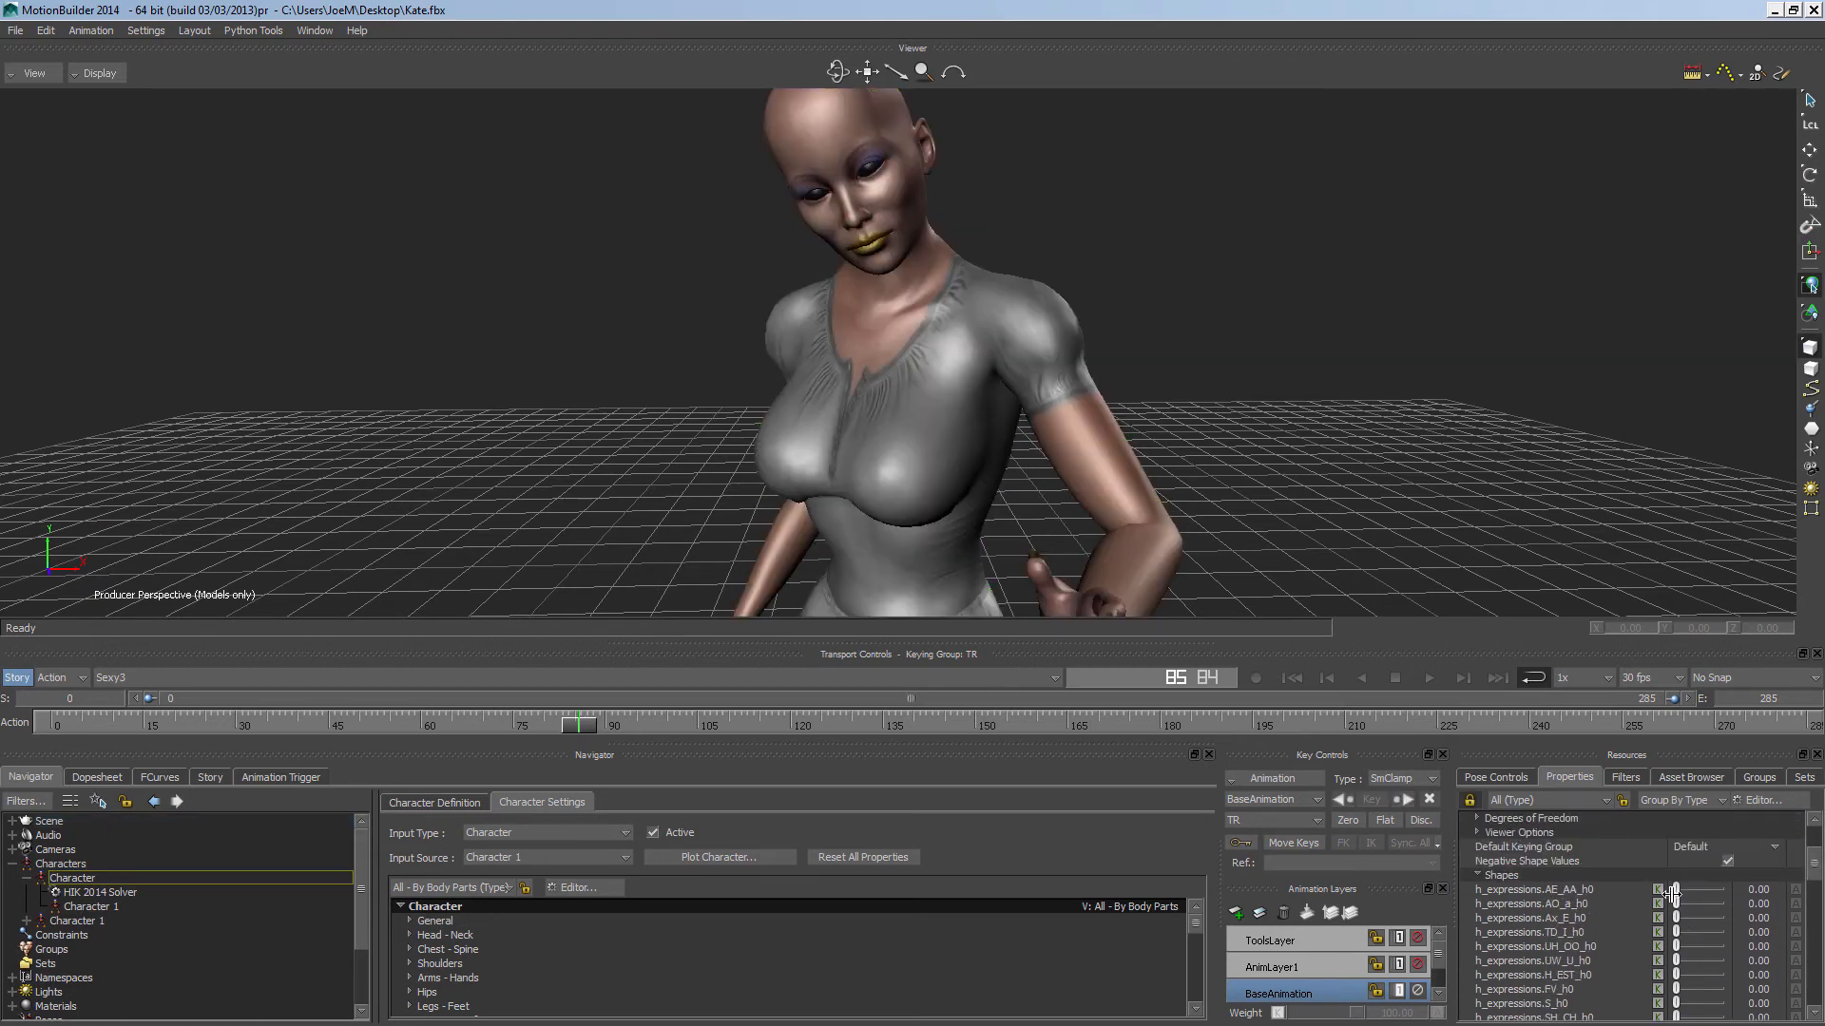
- Set the h_expressions.AE_AA_h0 facial shape to 22.22 and try adjusting the h_expressions.UH_OO_h0 shape
{"action": "mouse_move", "coordinate": [1676, 891]}
{"action": "left_mouse_down"}
{"action": "mouse_move", "coordinate": [1701, 888]}
{"action": "mouse_move", "coordinate": [1687, 895]}
{"action": "left_mouse_up"}
{"action": "scroll", "coordinate": [1230, 506], "scroll_direction": "down", "scroll_amount": 3}
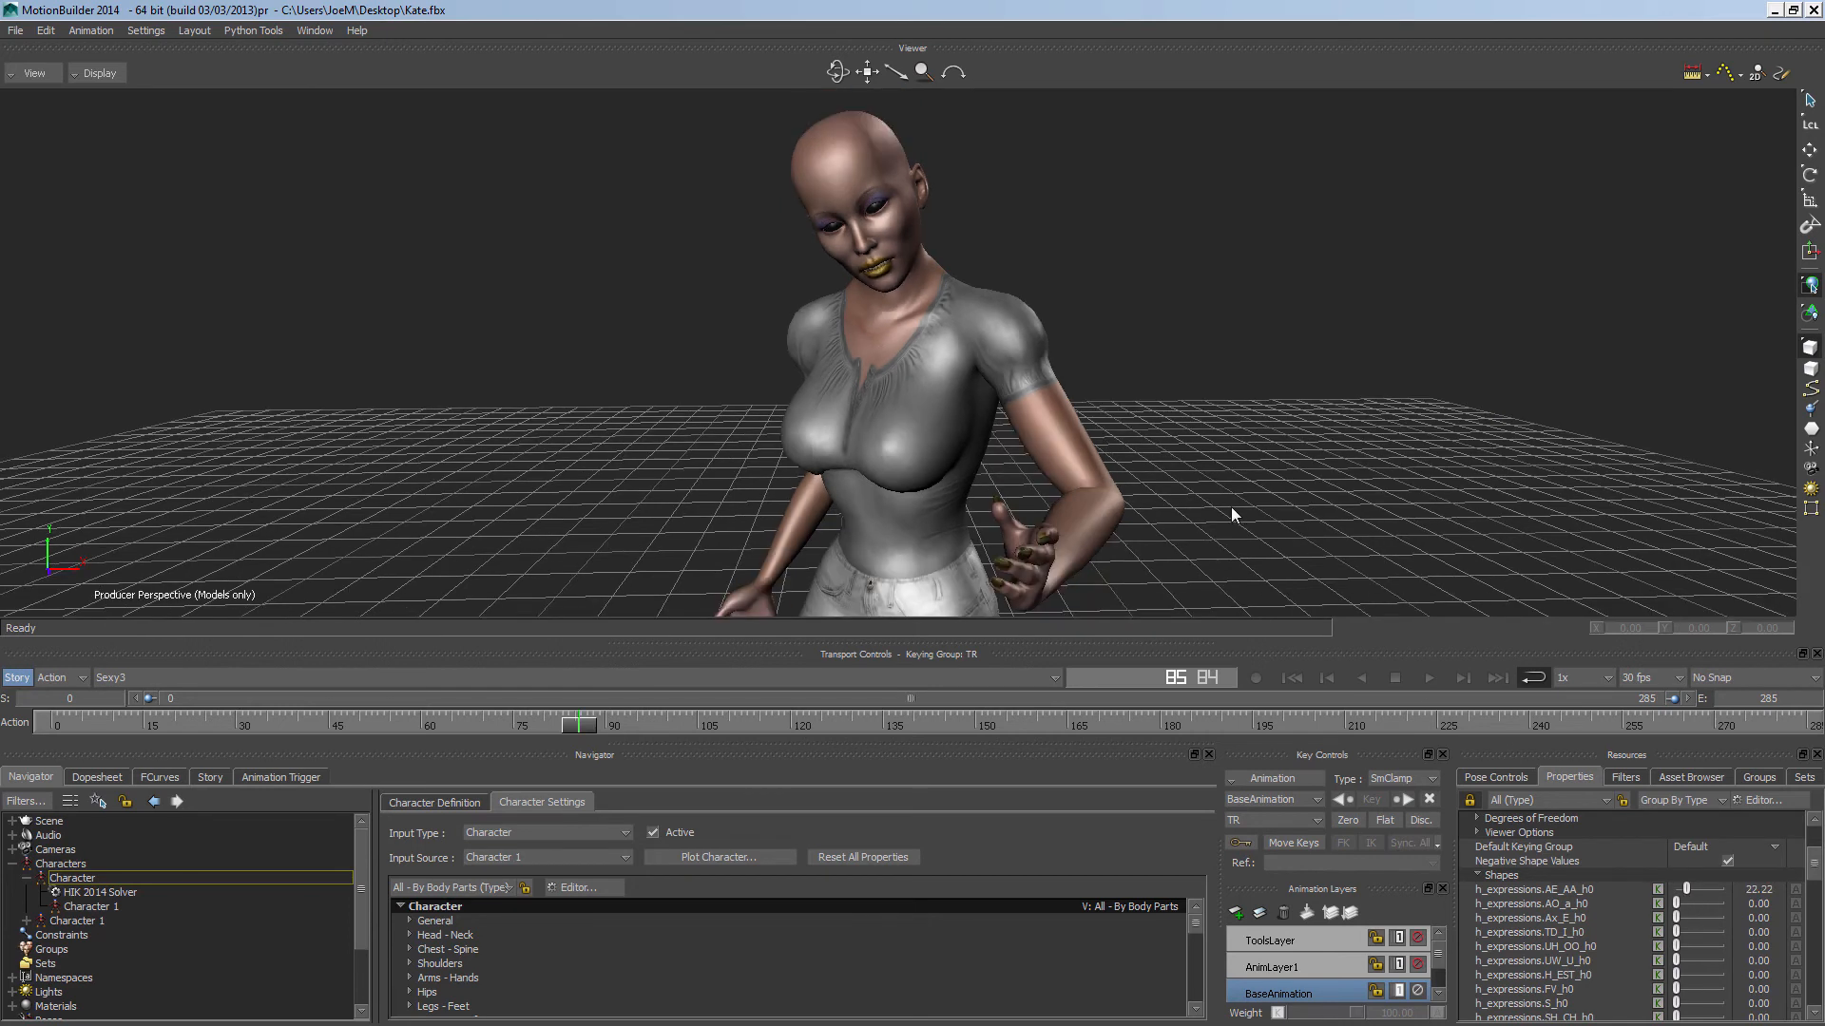
{"action": "scroll", "coordinate": [1230, 506], "scroll_direction": "up", "scroll_amount": 3}
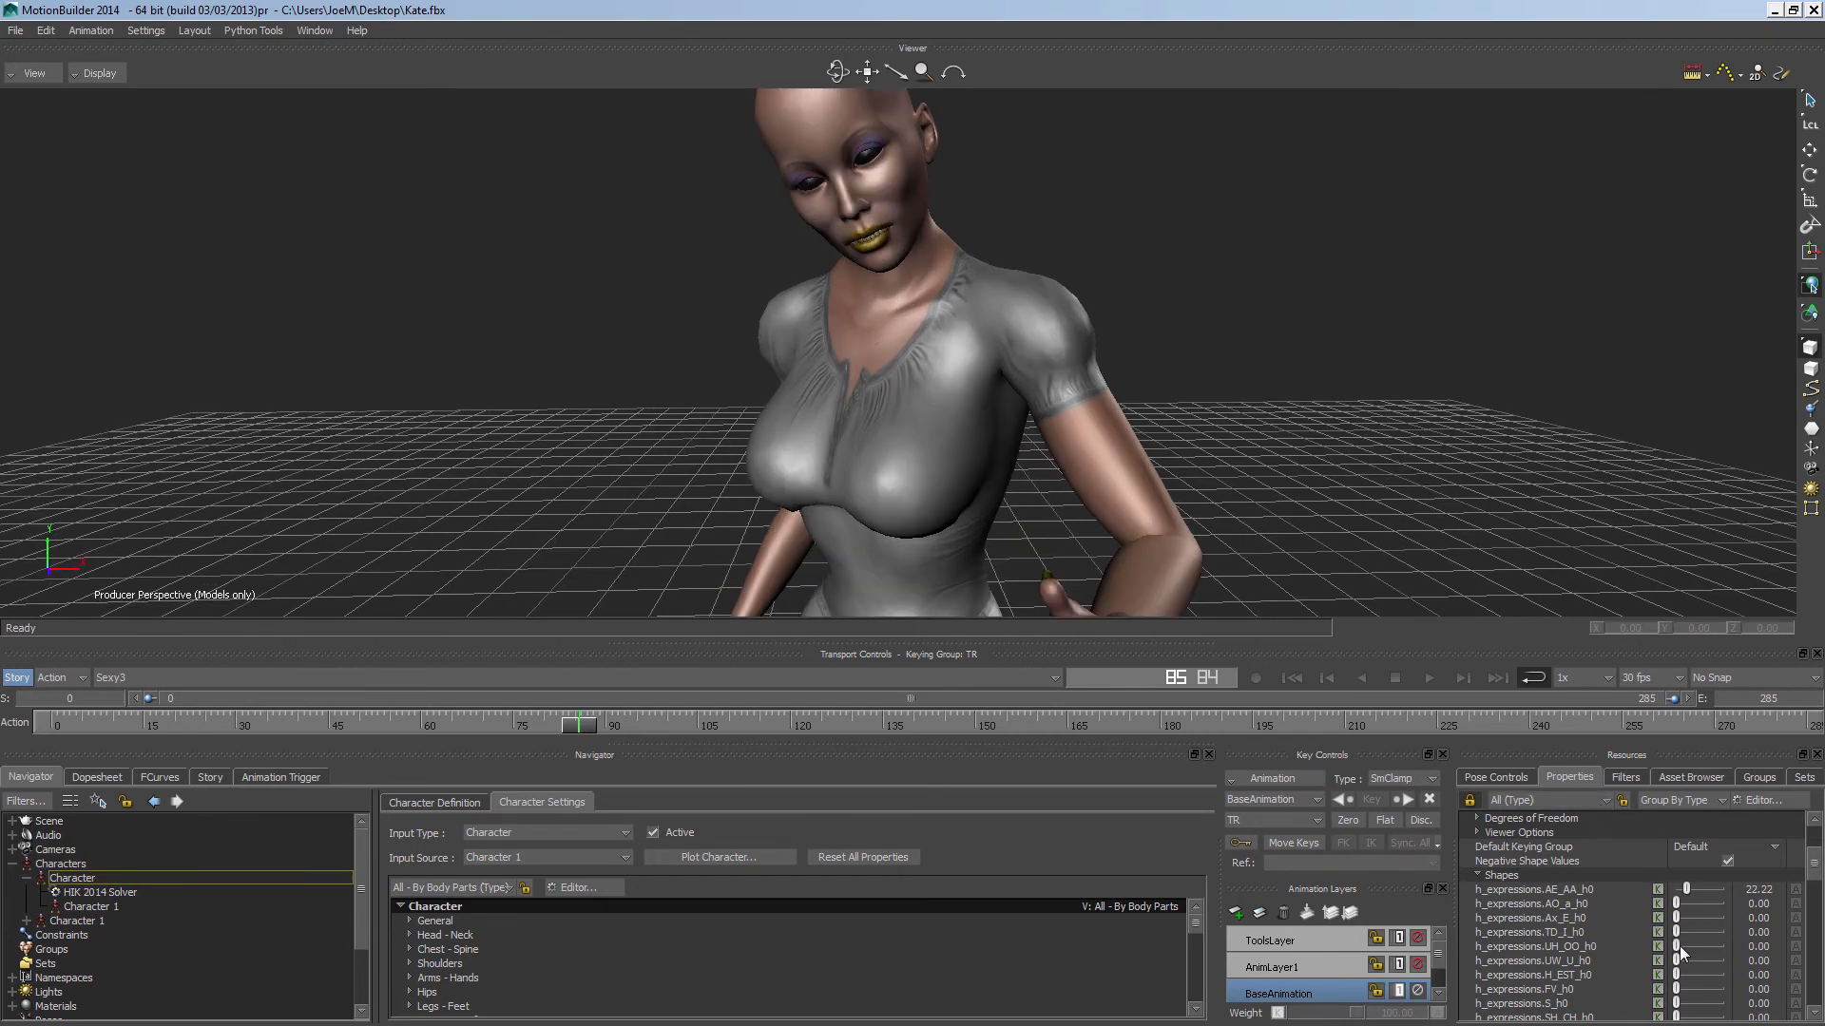
{"action": "mouse_move", "coordinate": [1677, 947]}
{"action": "left_mouse_down"}
{"action": "mouse_move", "coordinate": [1701, 946]}
{"action": "mouse_move", "coordinate": [1655, 946]}
{"action": "left_mouse_up"}
- Resume playing the Sexy3 take and watch the whole body move from farther away
{"action": "left_click_drag", "start_coordinate": [838, 75], "coordinate": [855, 63]}
{"action": "mouse_move", "coordinate": [1199, 328]}
{"action": "left_mouse_down"}
{"action": "mouse_move", "coordinate": [1179, 302]}
{"action": "mouse_move", "coordinate": [1378, 343]}
{"action": "mouse_move", "coordinate": [1179, 304]}
{"action": "mouse_move", "coordinate": [1191, 295]}
{"action": "left_mouse_up"}
{"action": "scroll", "coordinate": [1192, 296], "scroll_direction": "down", "scroll_amount": 4}
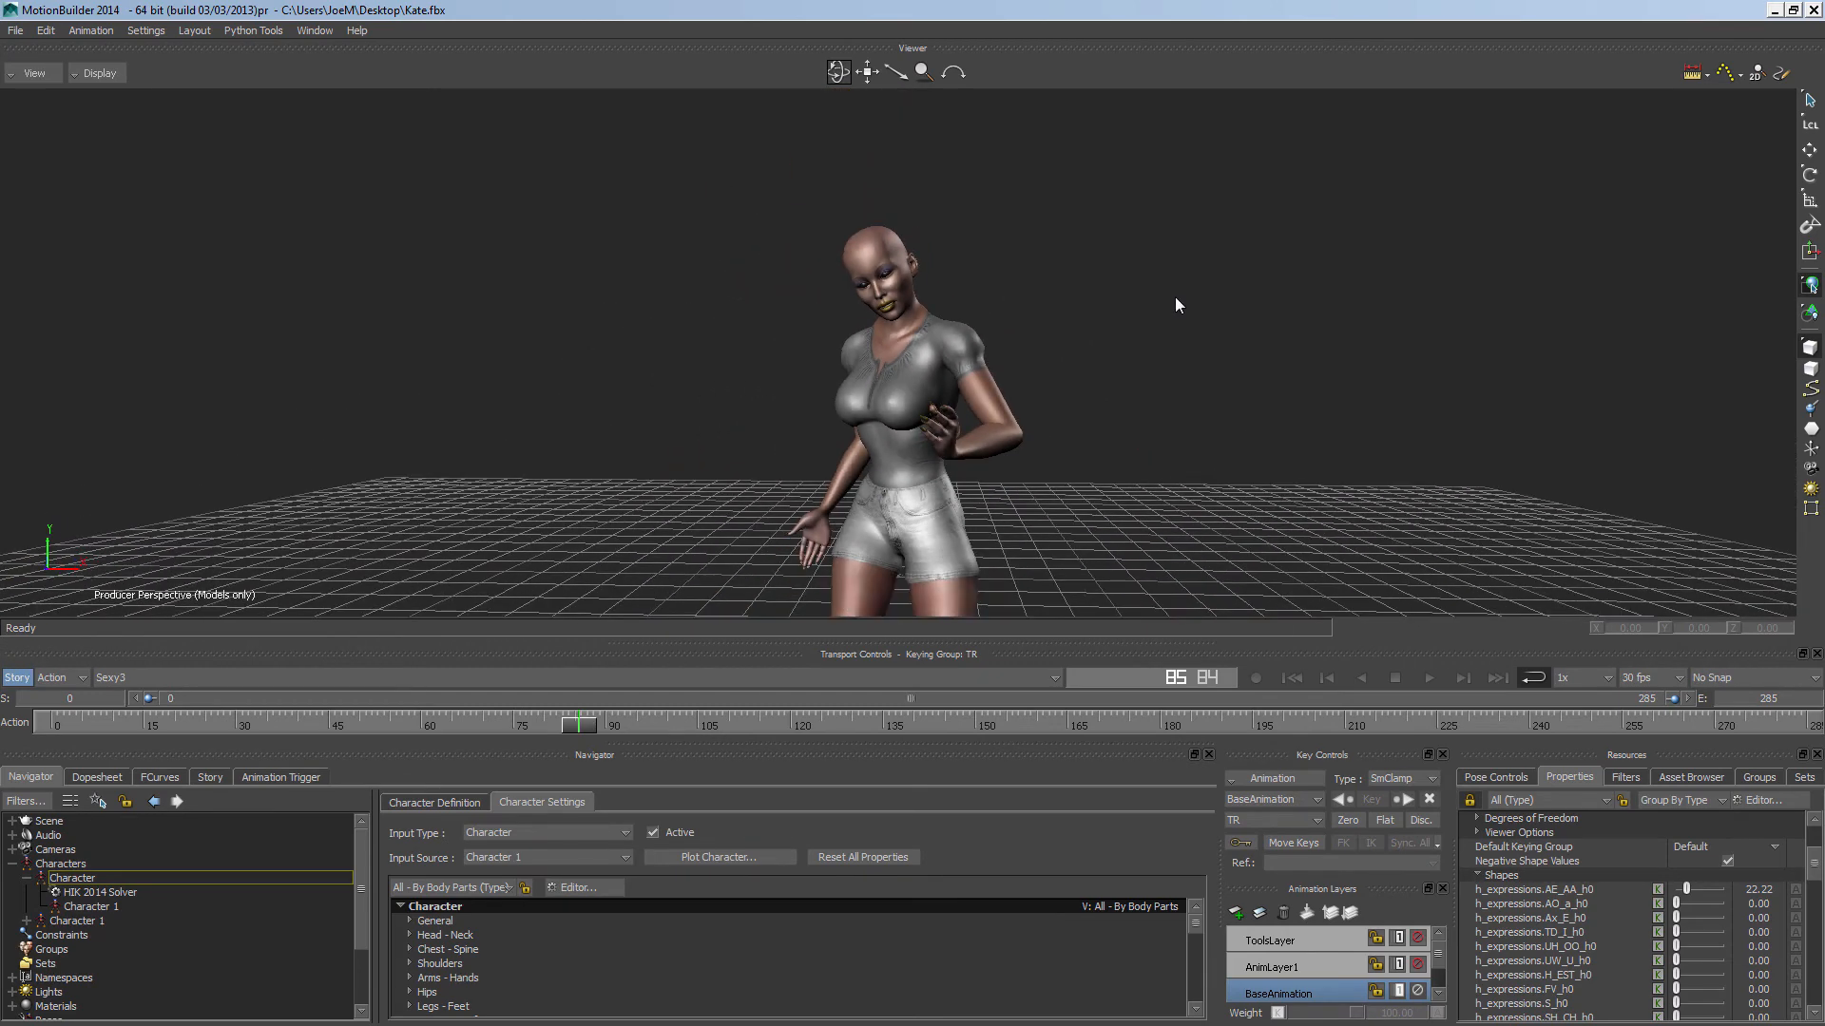
{"action": "key", "text": "ctrl+space"}
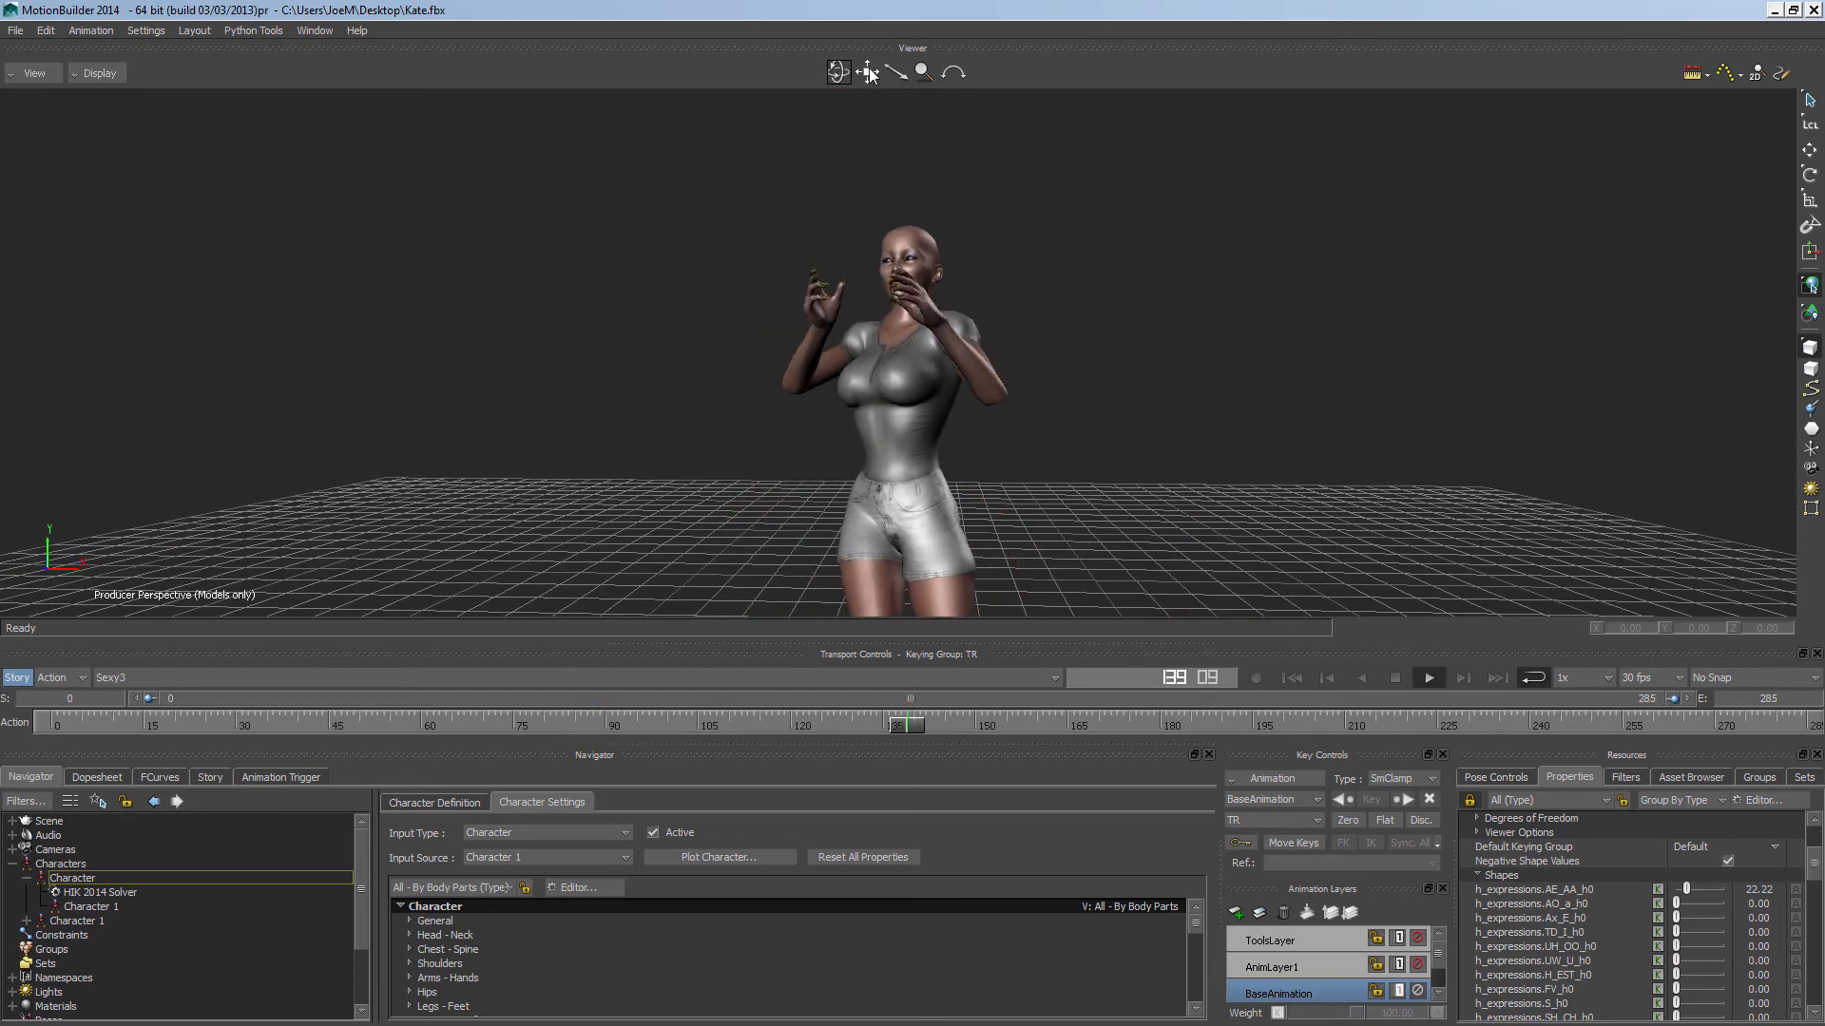
{"action": "scroll", "coordinate": [938, 344], "scroll_direction": "down", "scroll_amount": 3}
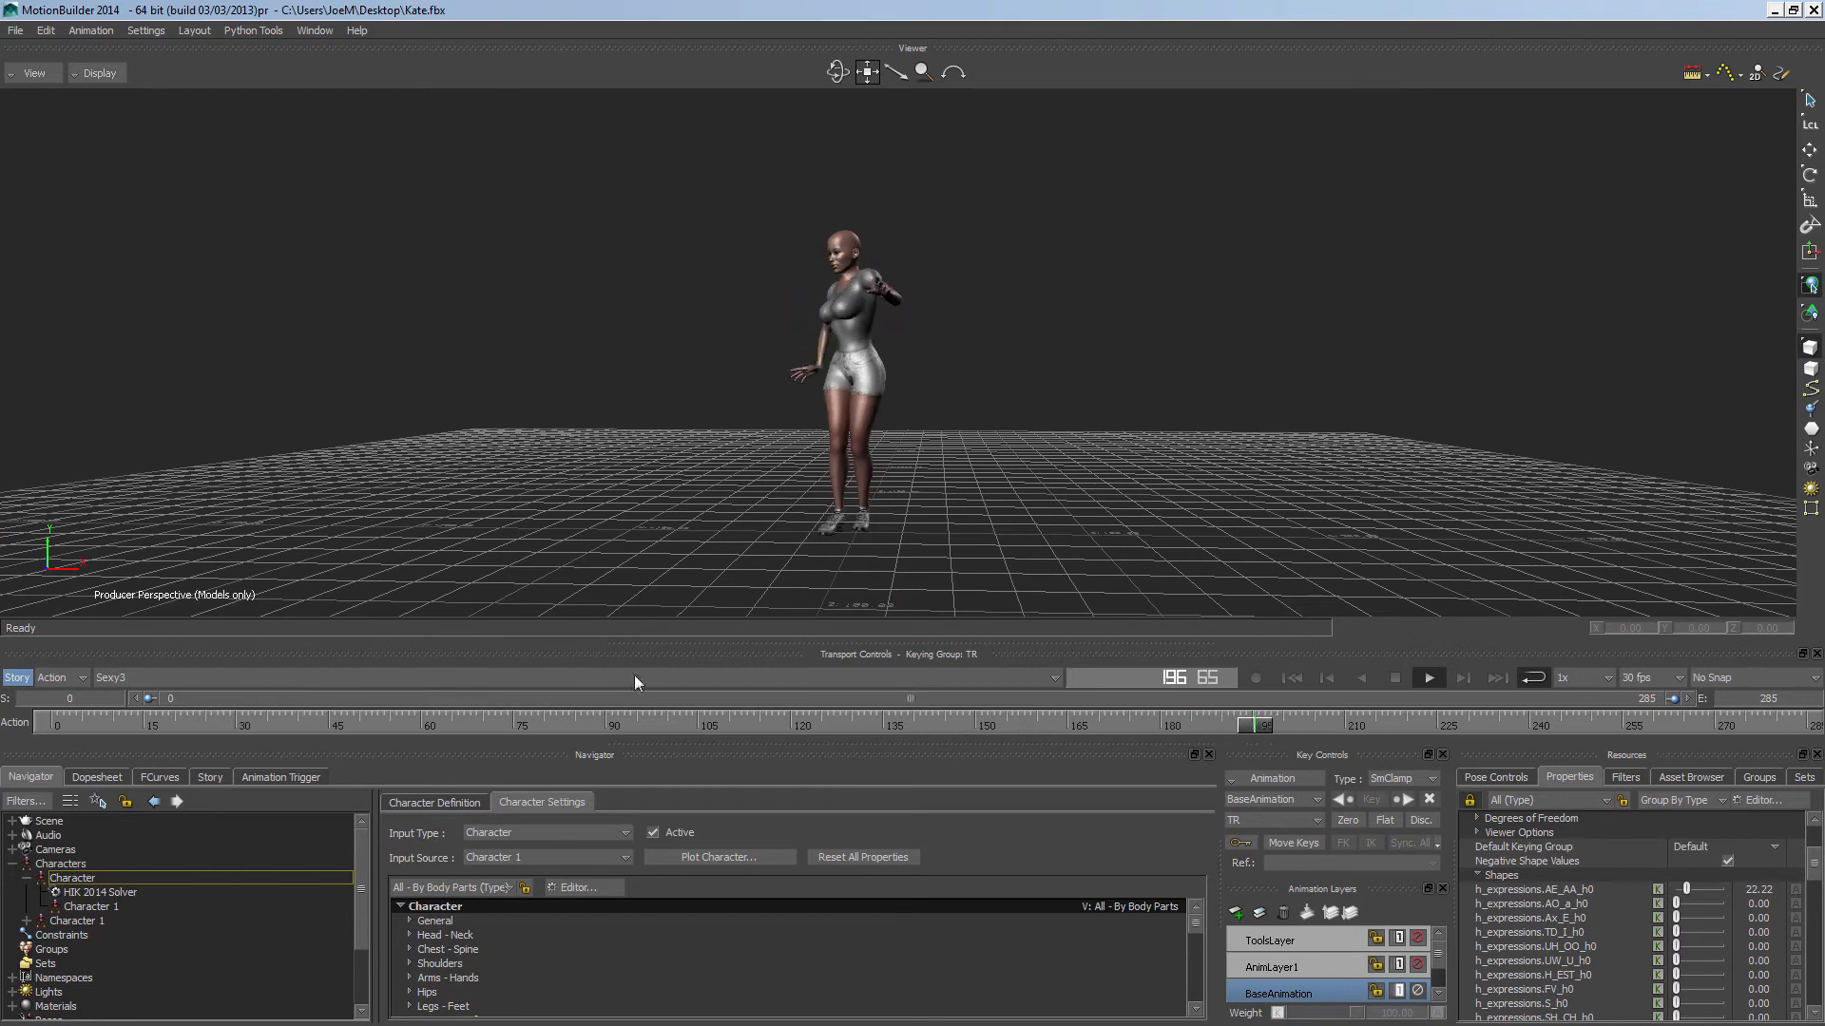
- Preview the SexyStripper1 take on the character and switch to the Sexy6 take
{"action": "left_click", "coordinate": [334, 687]}
{"action": "left_click", "coordinate": [381, 896]}
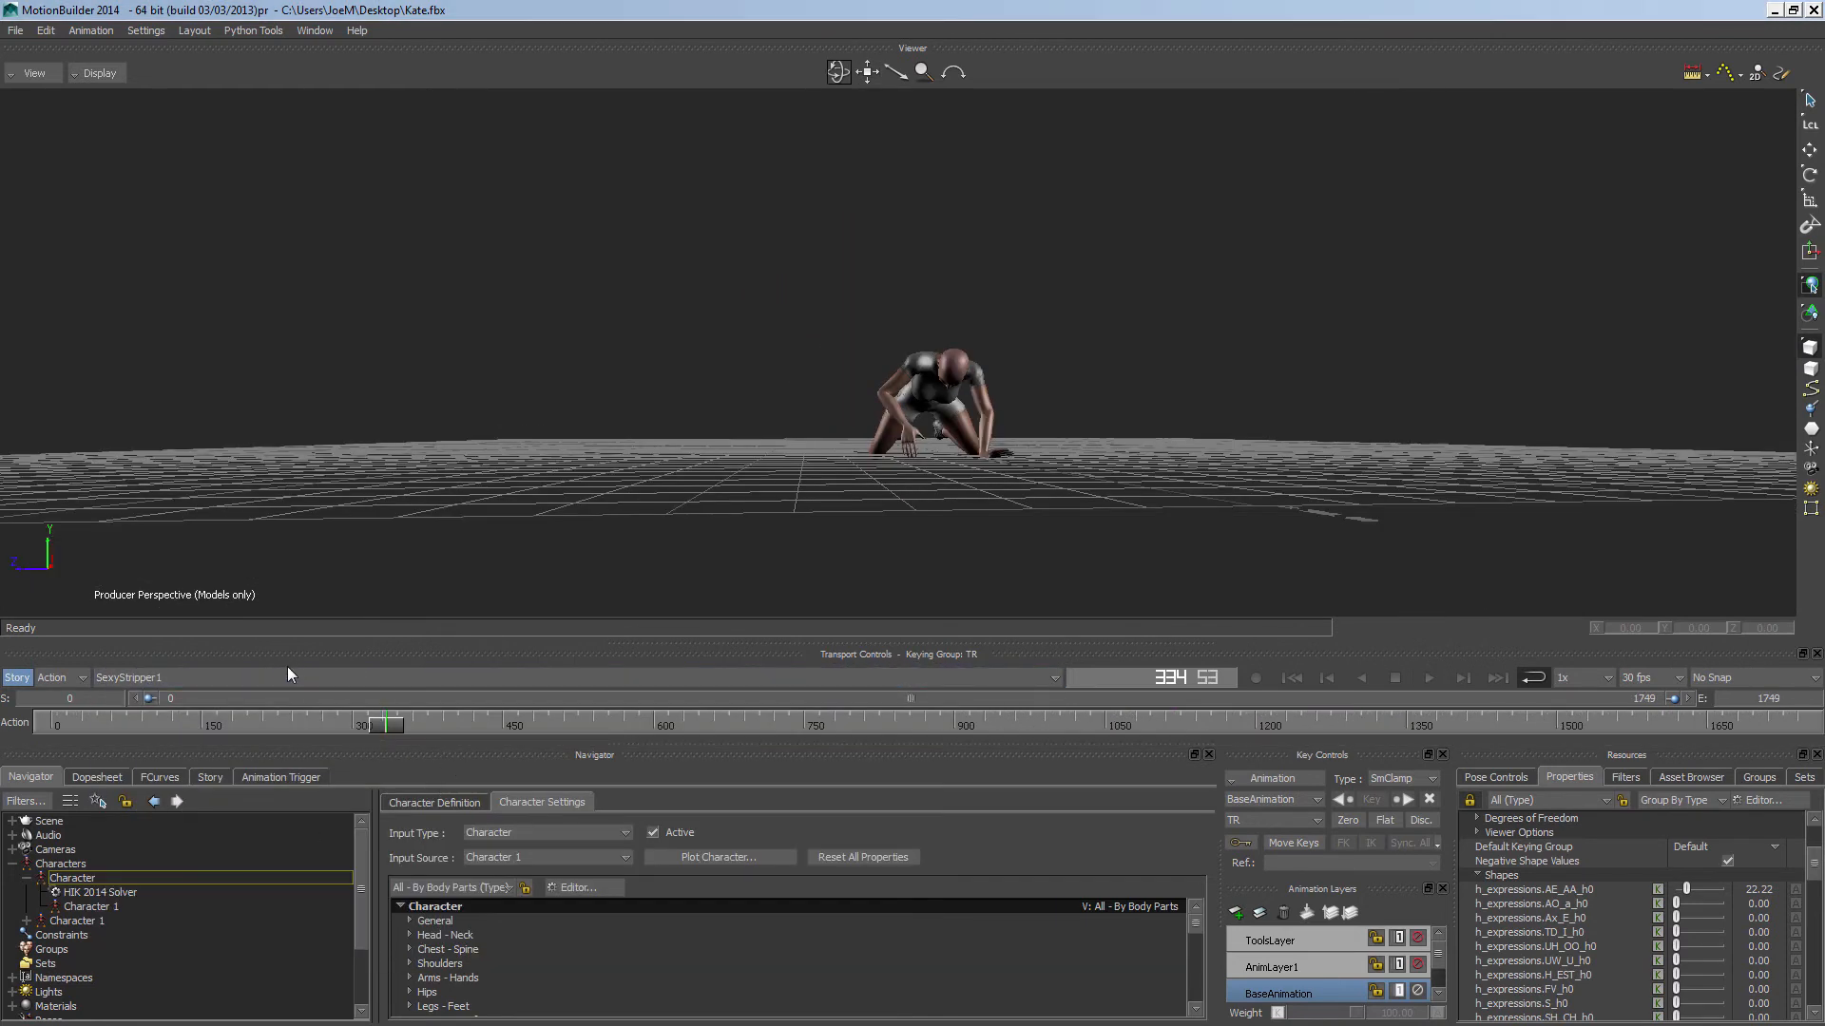
{"action": "left_click", "coordinate": [264, 679]}
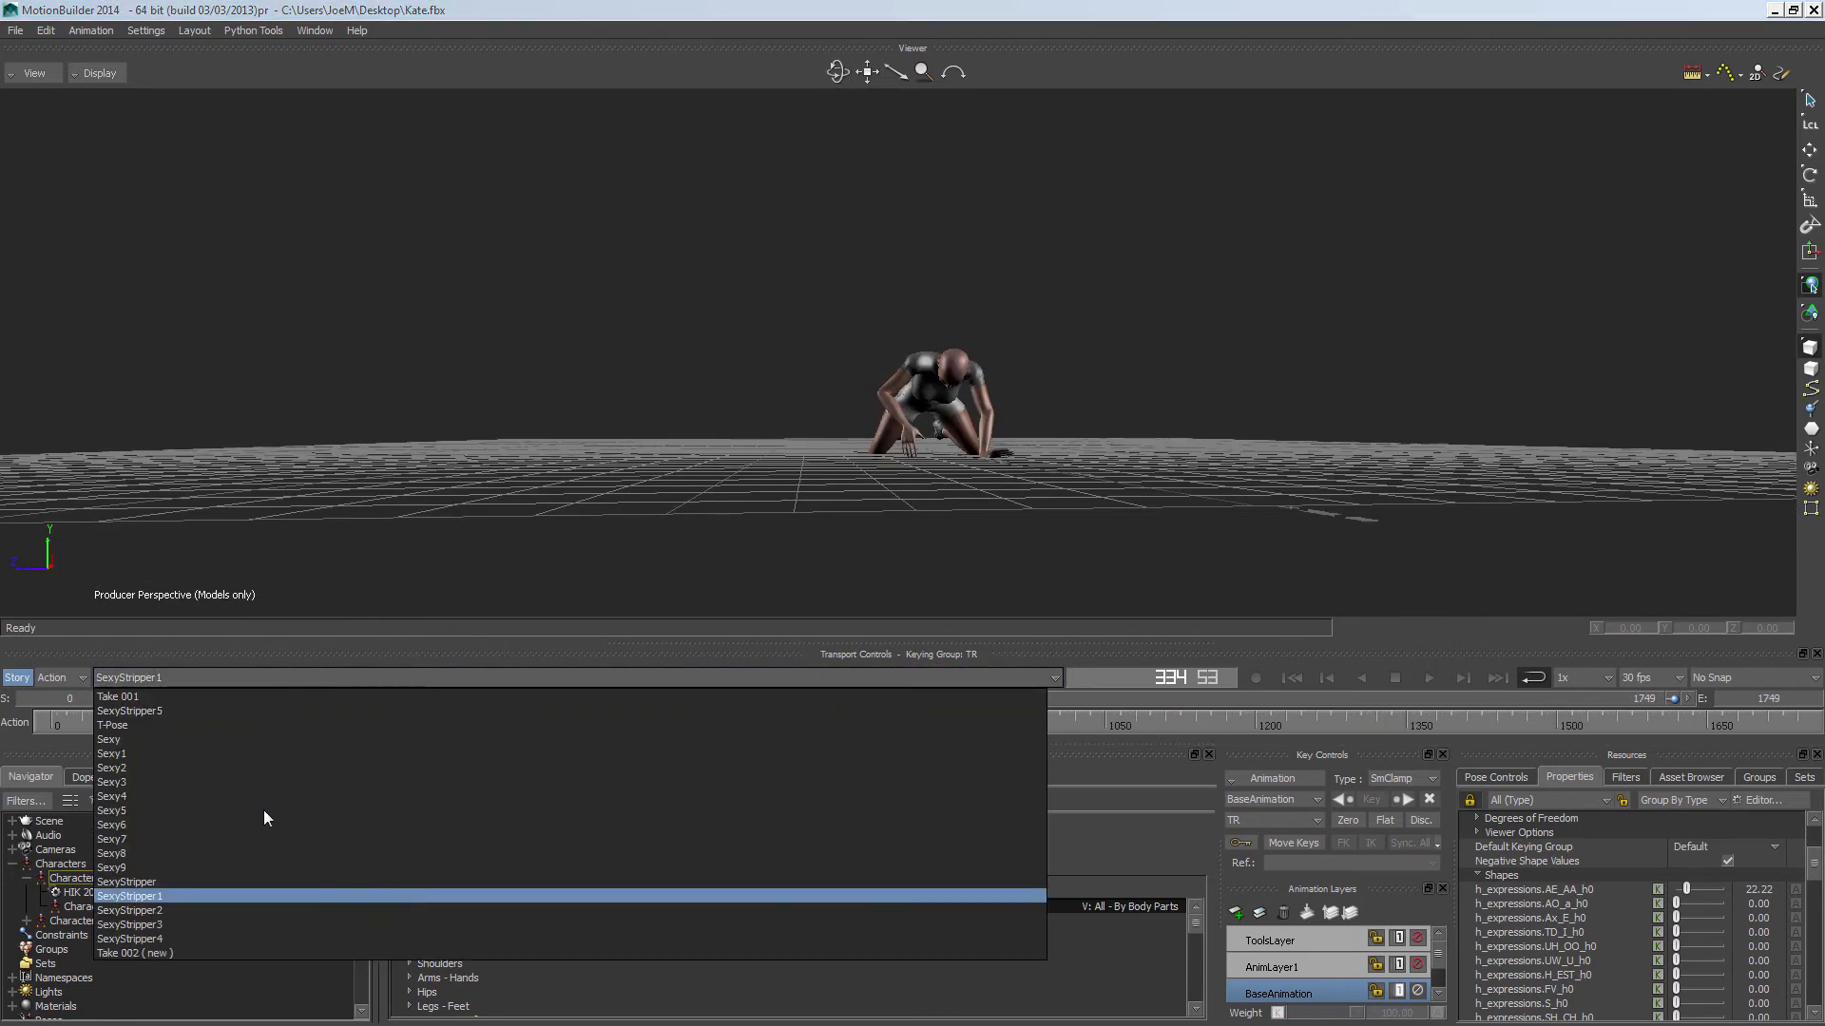
{"action": "left_click", "coordinate": [133, 825]}
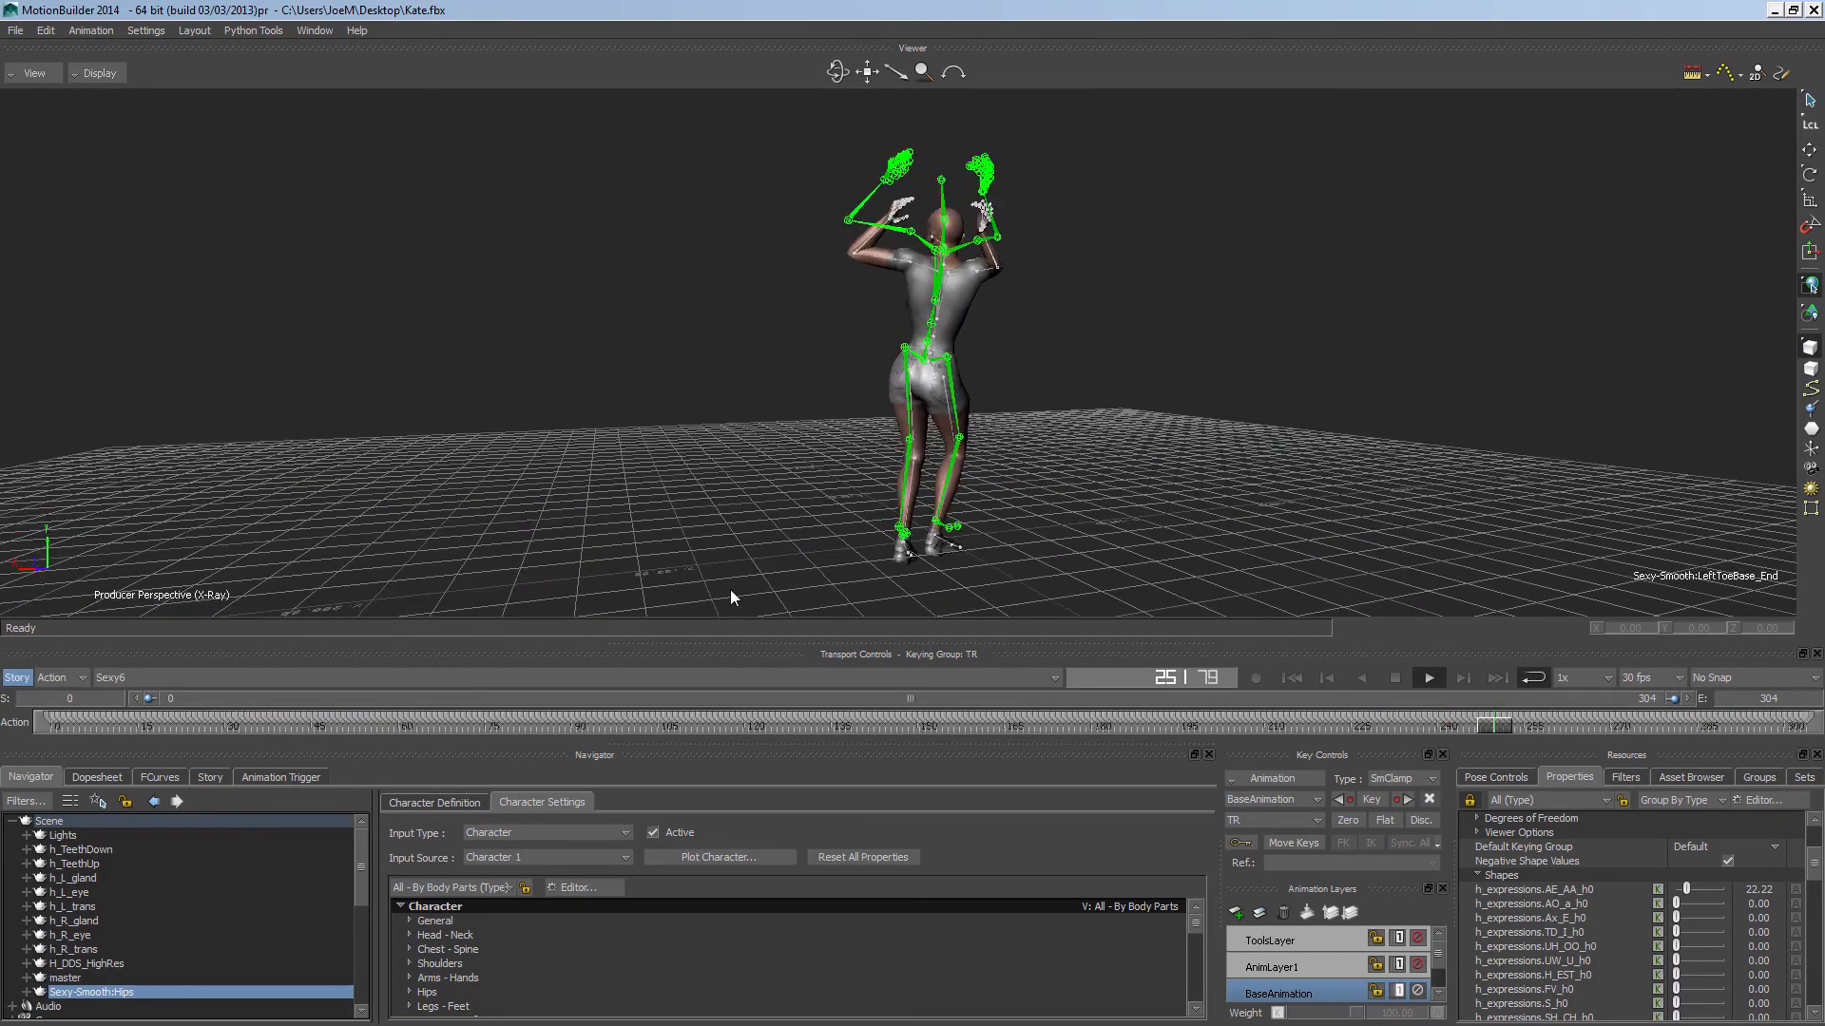
- Switch to the Sexy4 take, display models only, and watch the dancing character from different sides
{"action": "left_click", "coordinate": [306, 673]}
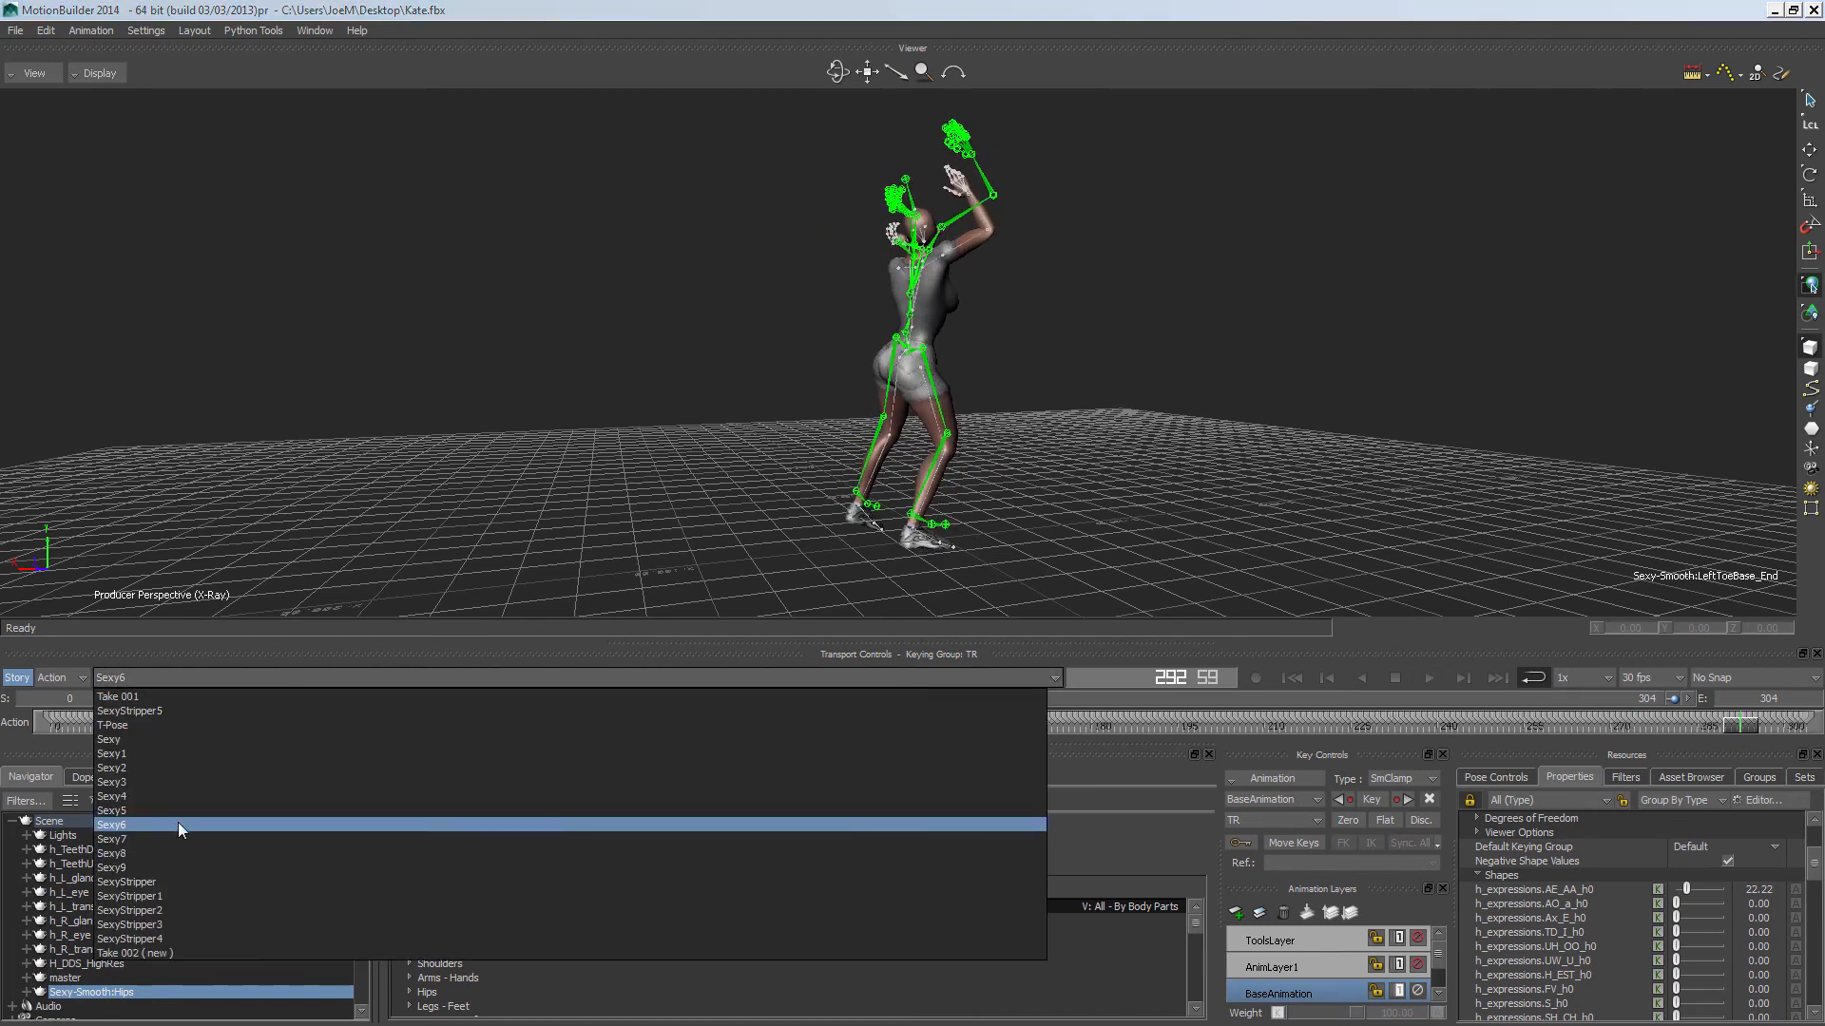
{"action": "left_click", "coordinate": [153, 797]}
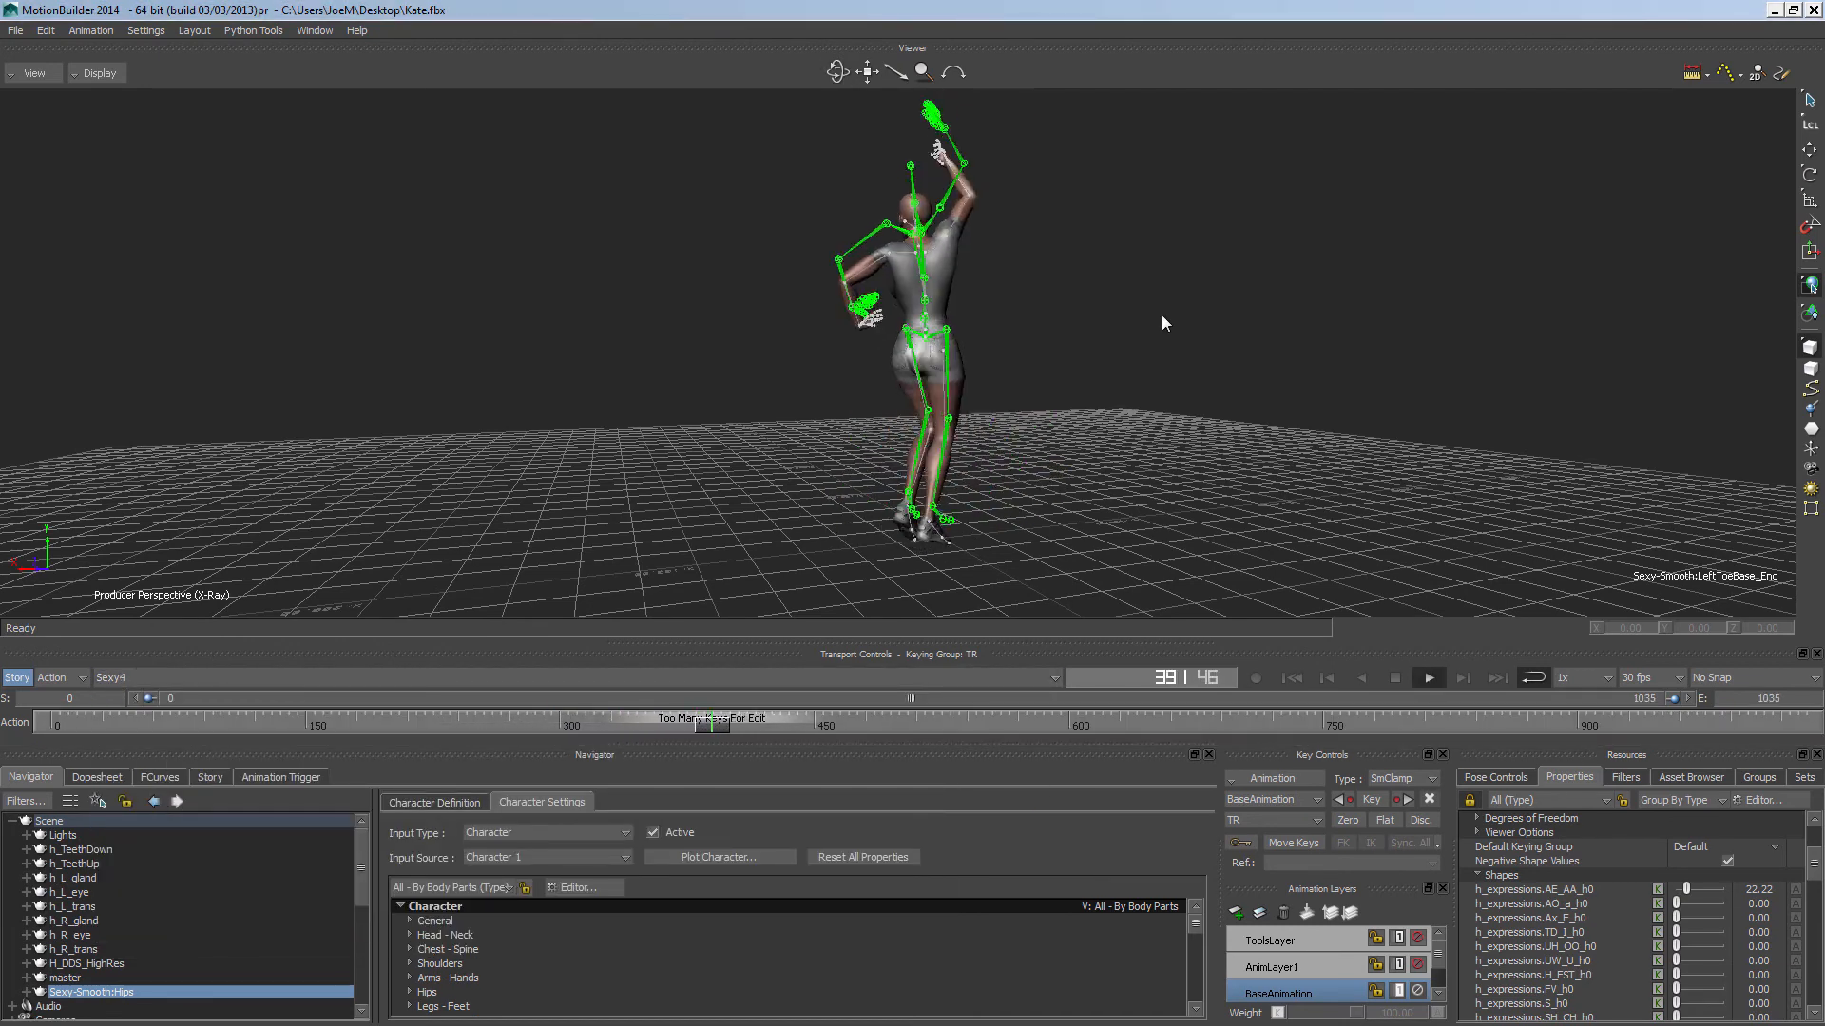
{"action": "key", "text": "ctrl+a"}
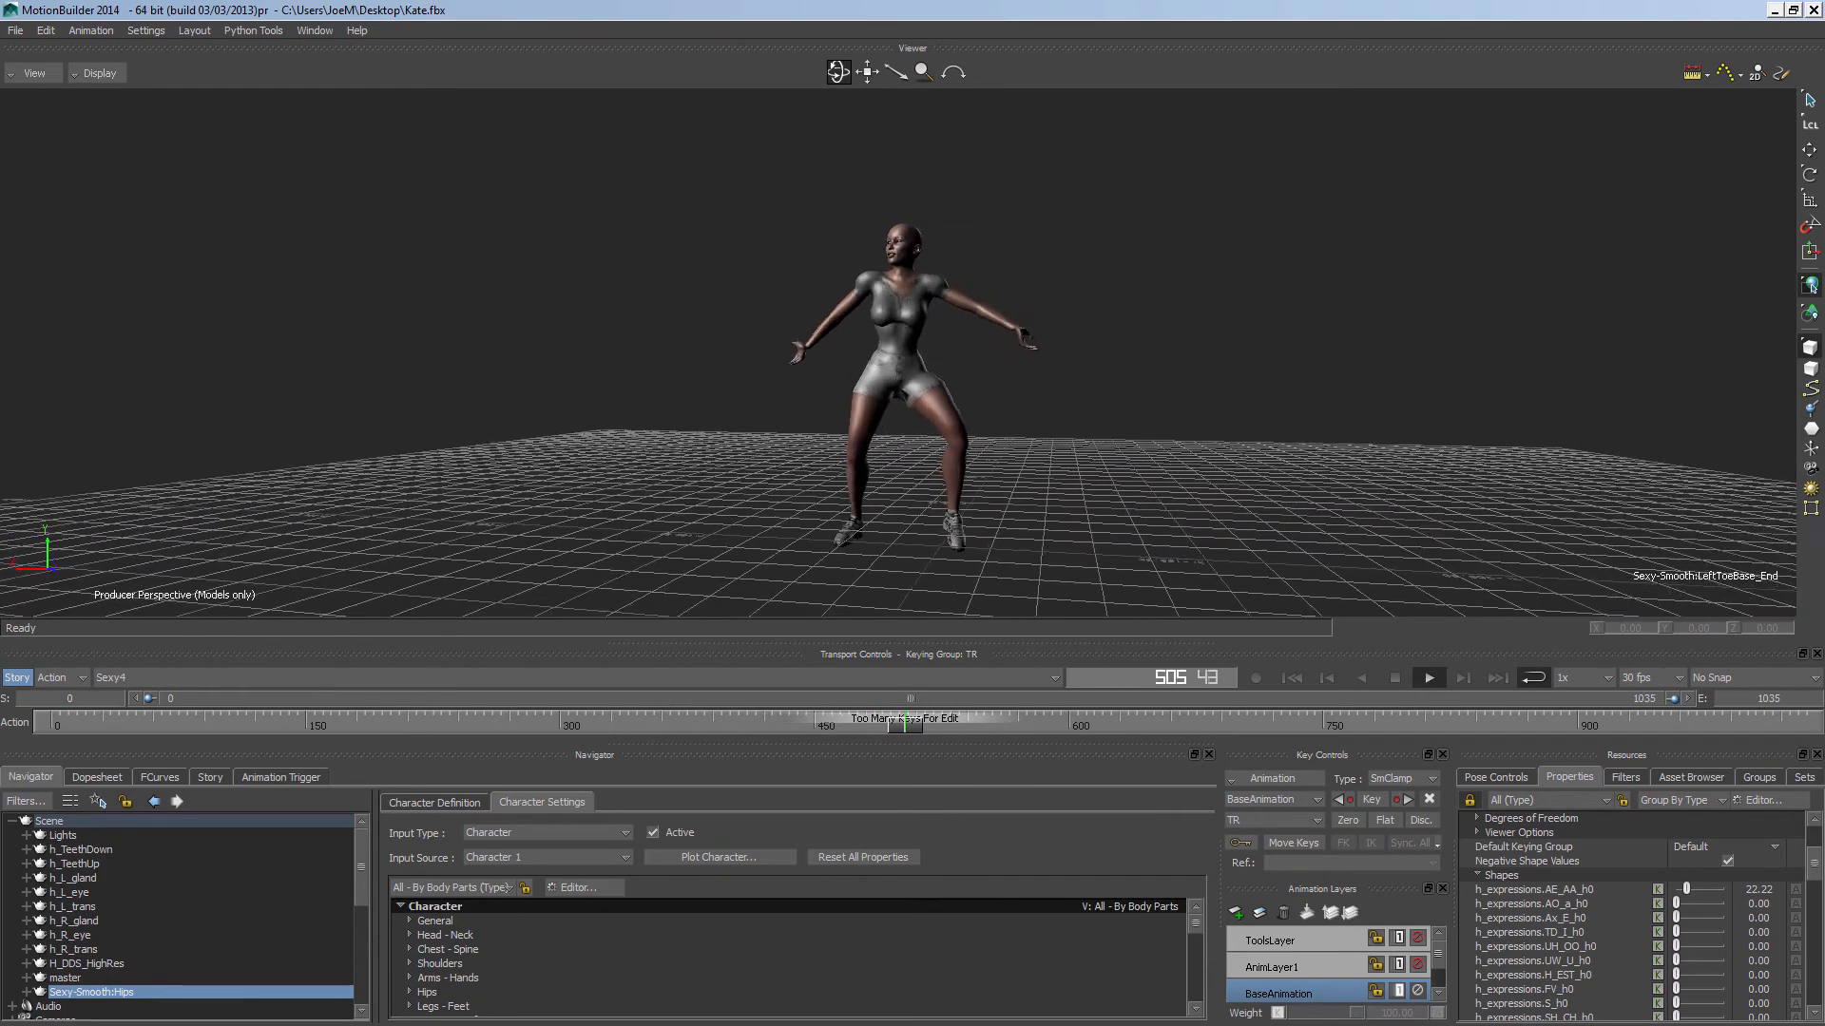
{"action": "left_click_drag", "start_coordinate": [839, 72], "coordinate": [1295, 55]}
{"action": "left_click_drag", "start_coordinate": [475, 377], "coordinate": [644, 373], "text": "ctrl+shift"}
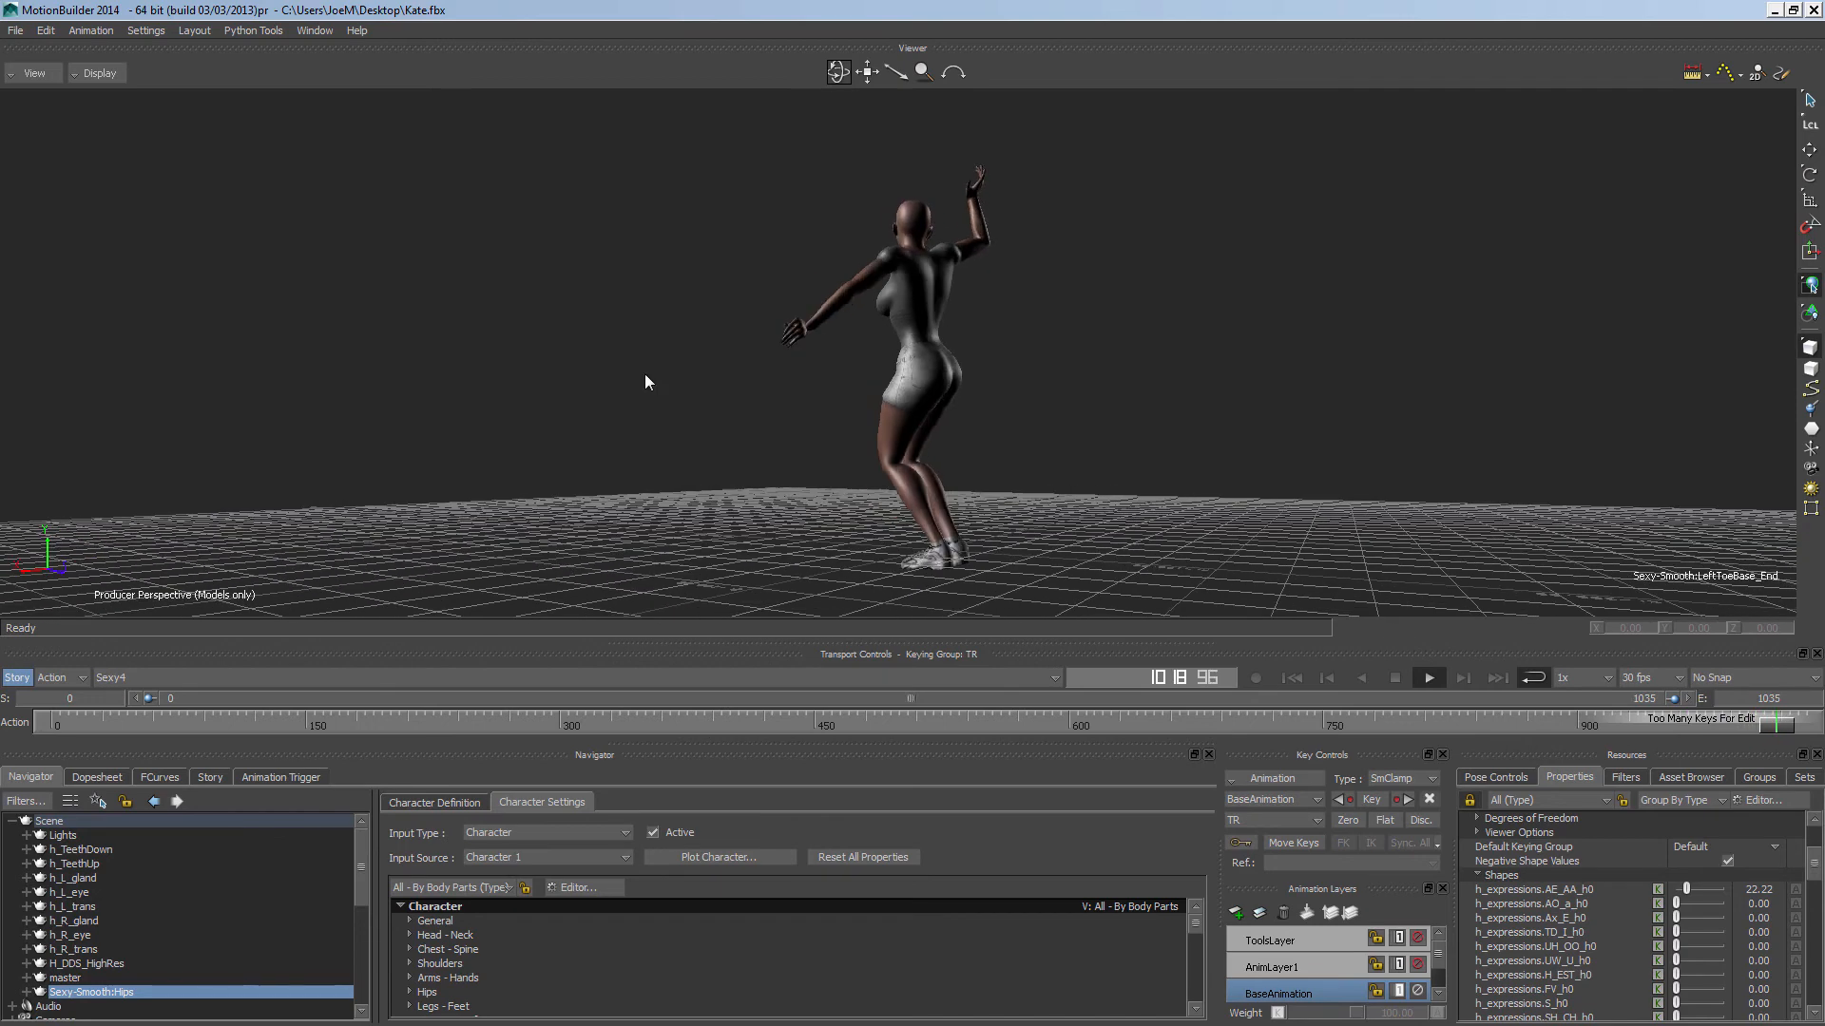
- Switch to the Sexy7 take and watch the character's dance from another angle
{"action": "left_click", "coordinate": [187, 678]}
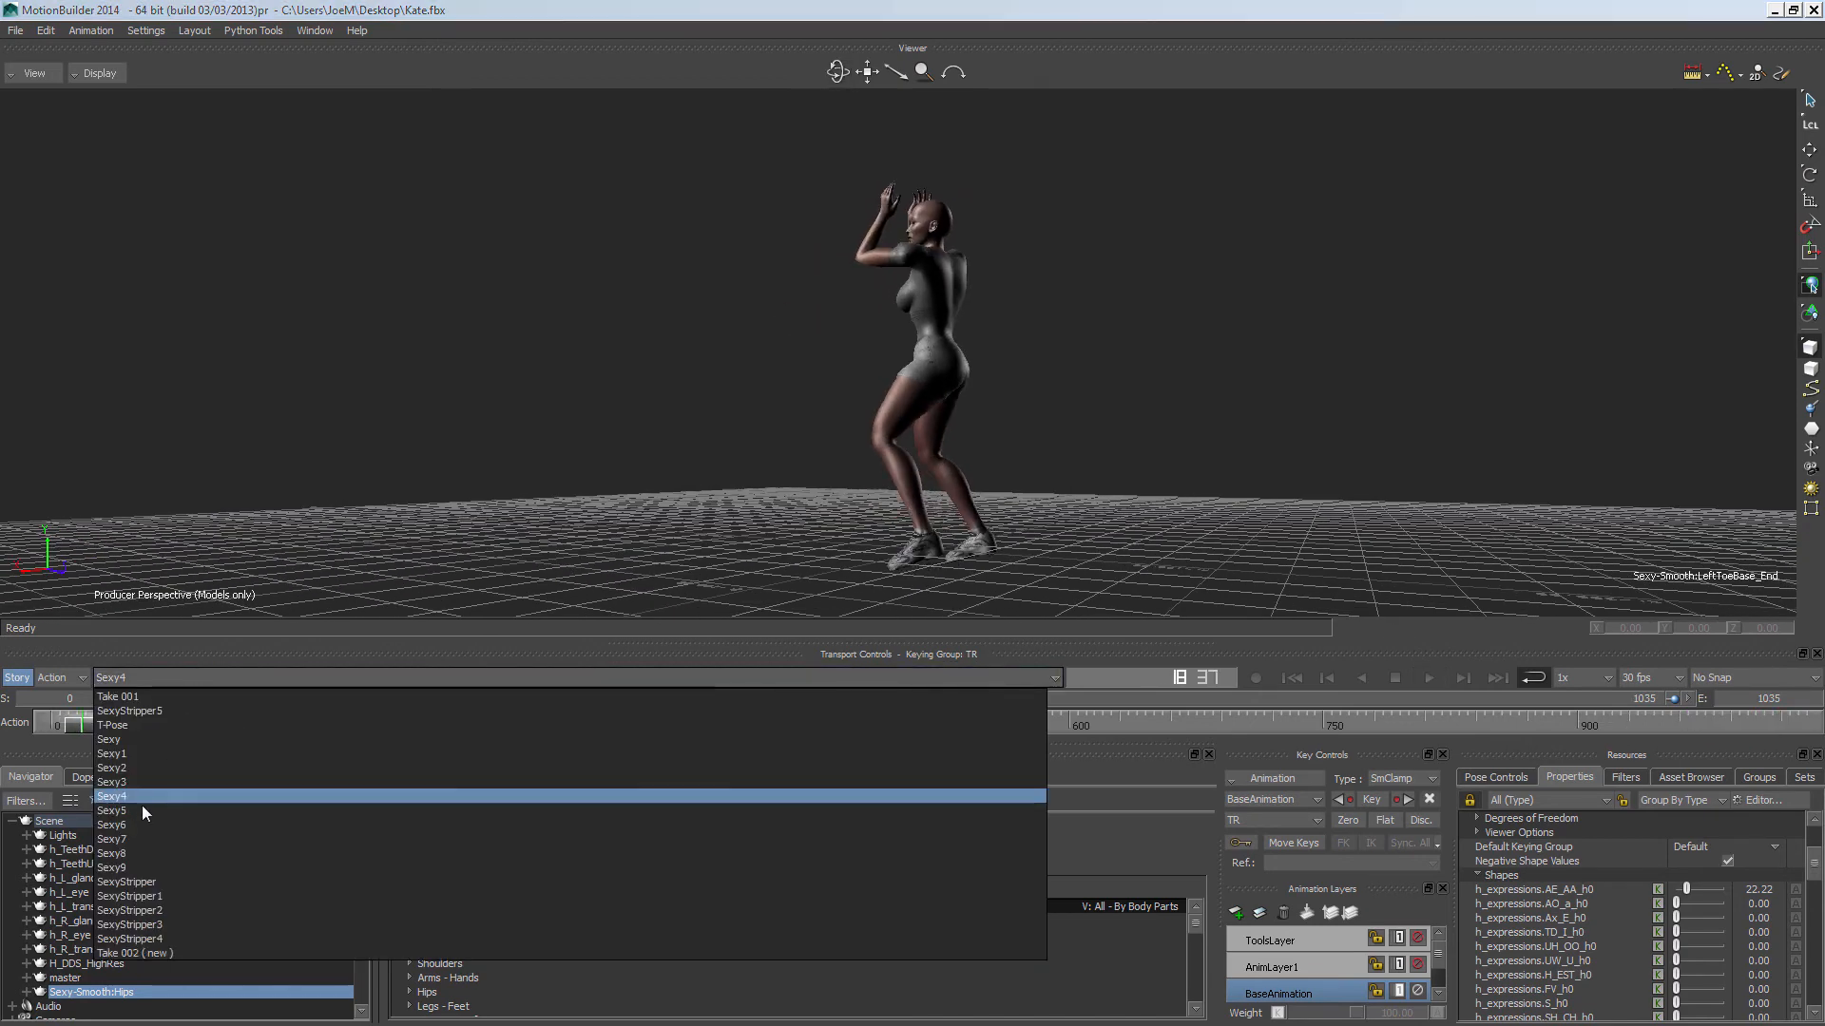
{"action": "left_click", "coordinate": [133, 841]}
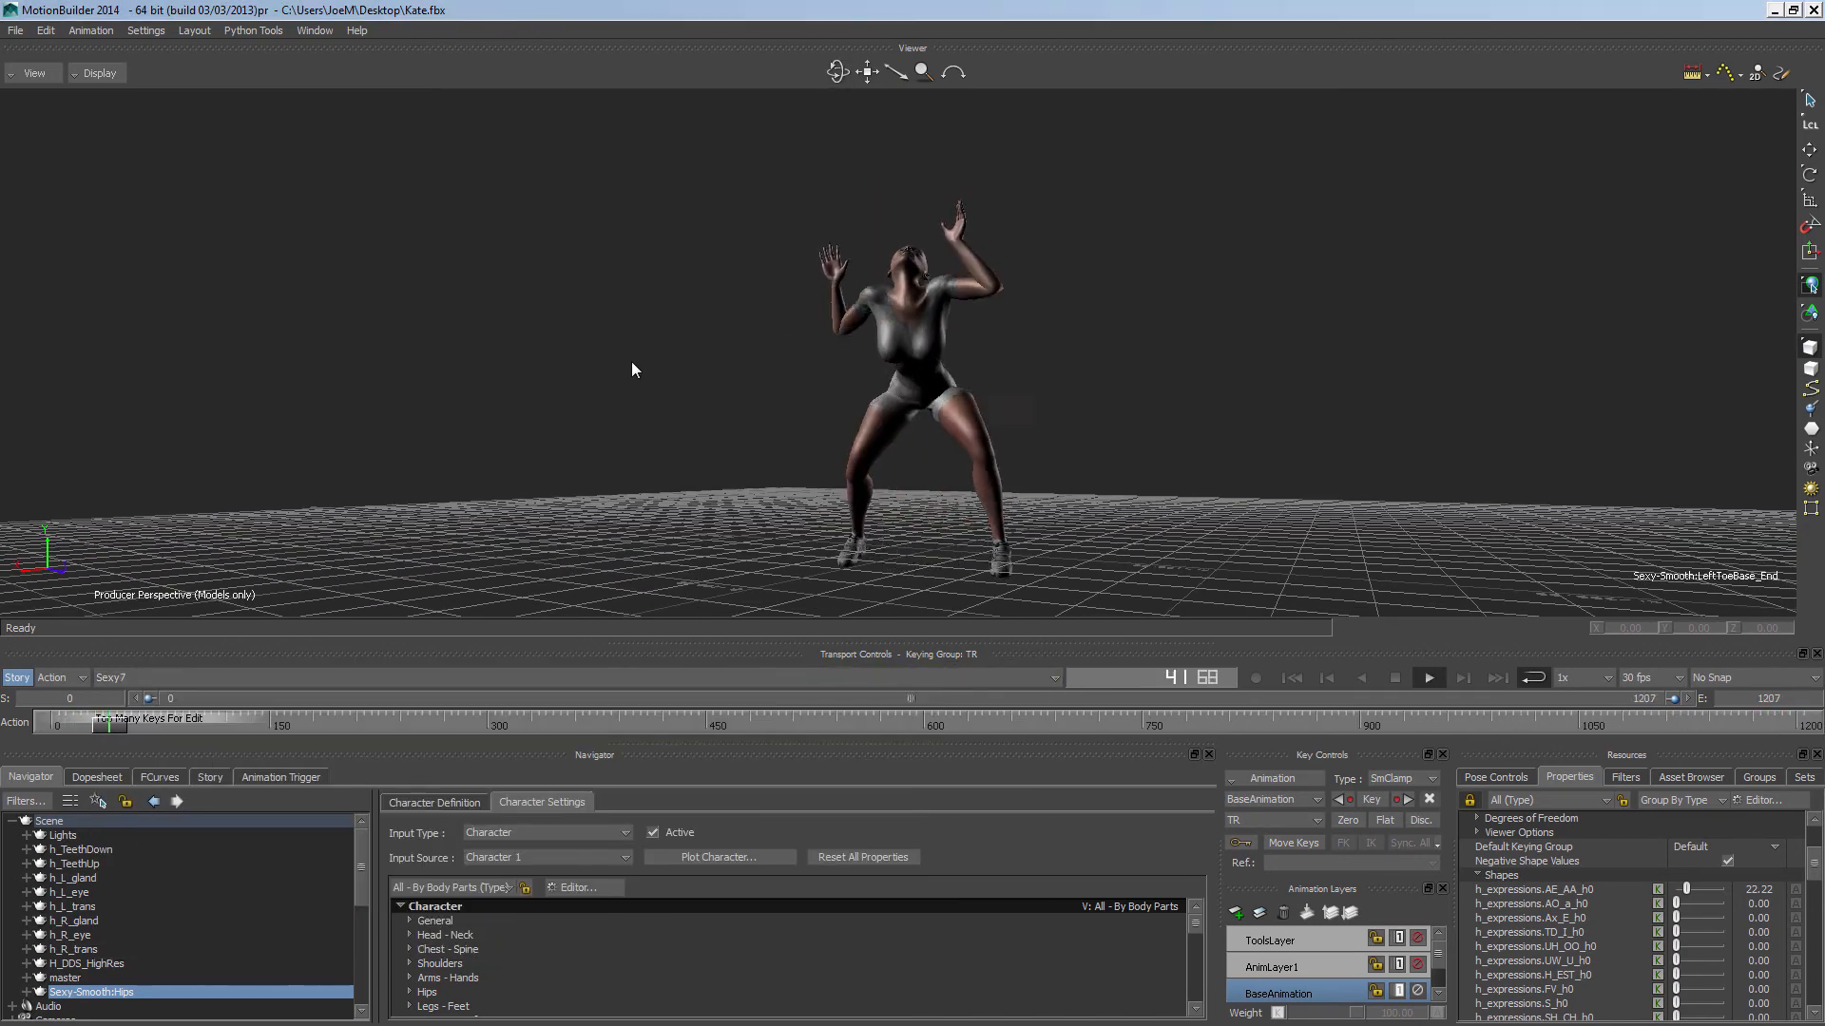
{"action": "left_click_drag", "start_coordinate": [912, 362], "coordinate": [1511, 380], "text": "ctrl+shift"}
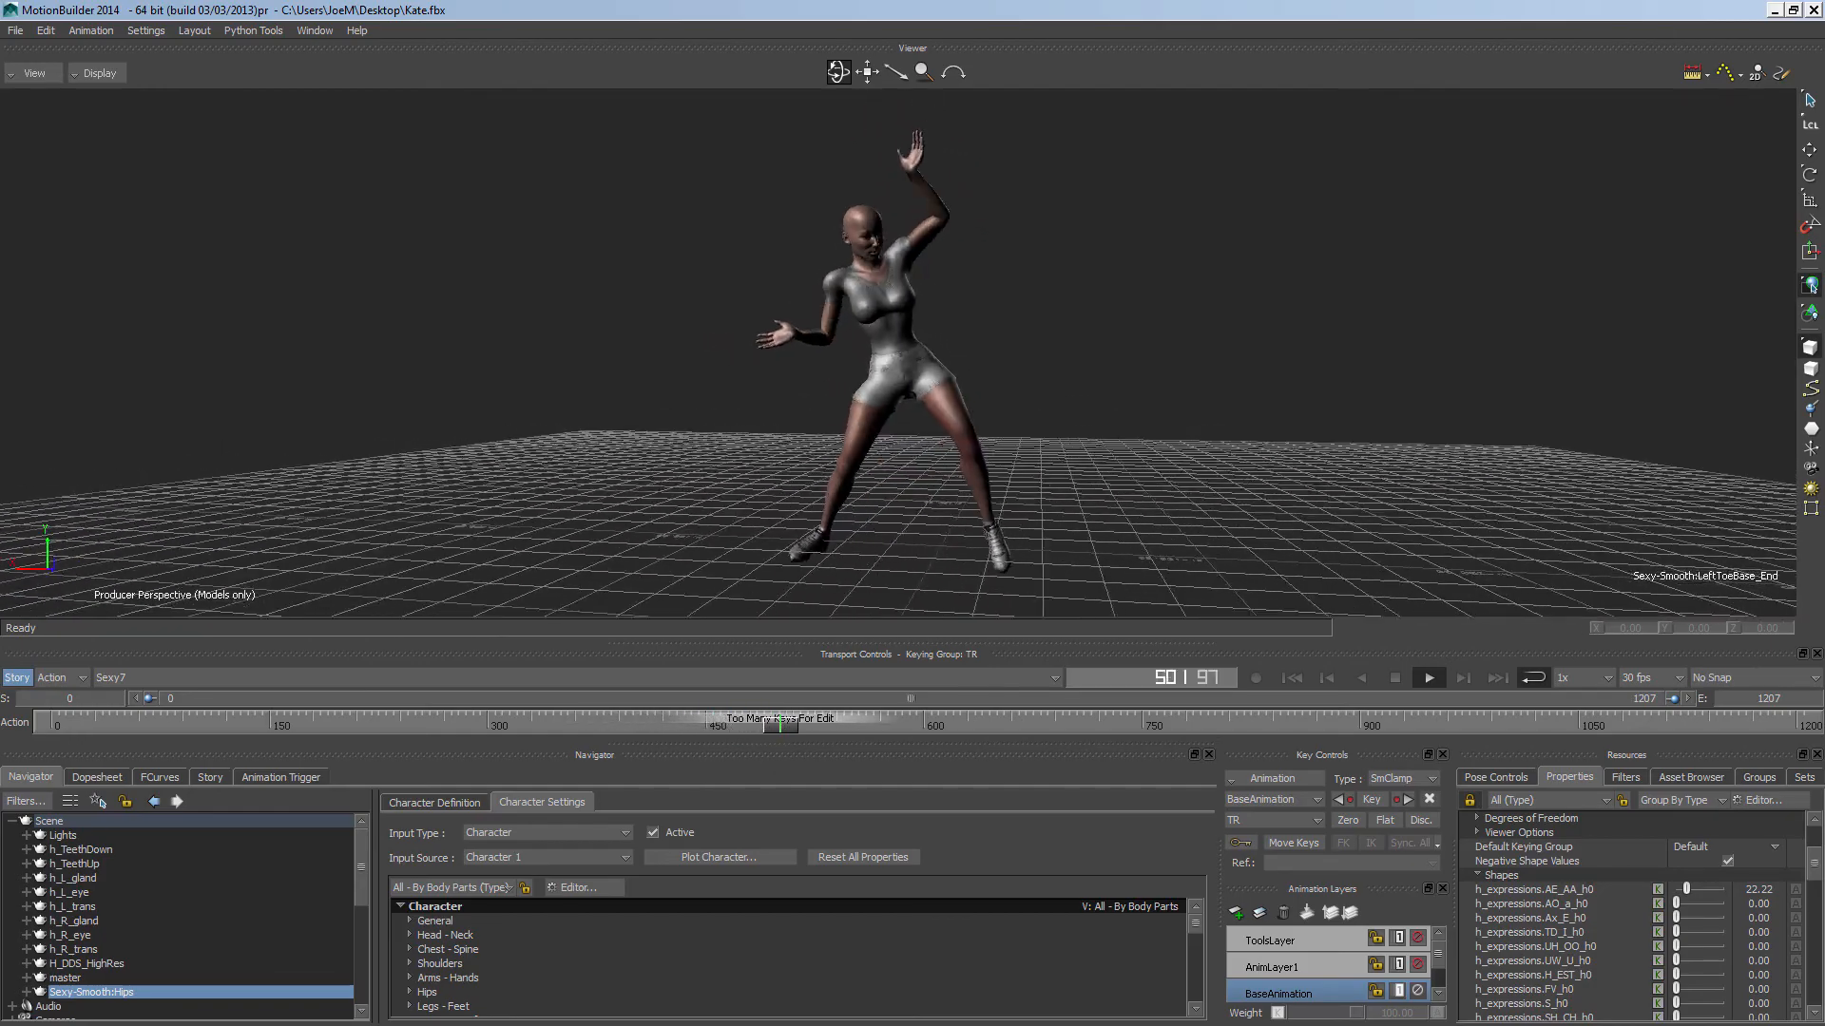